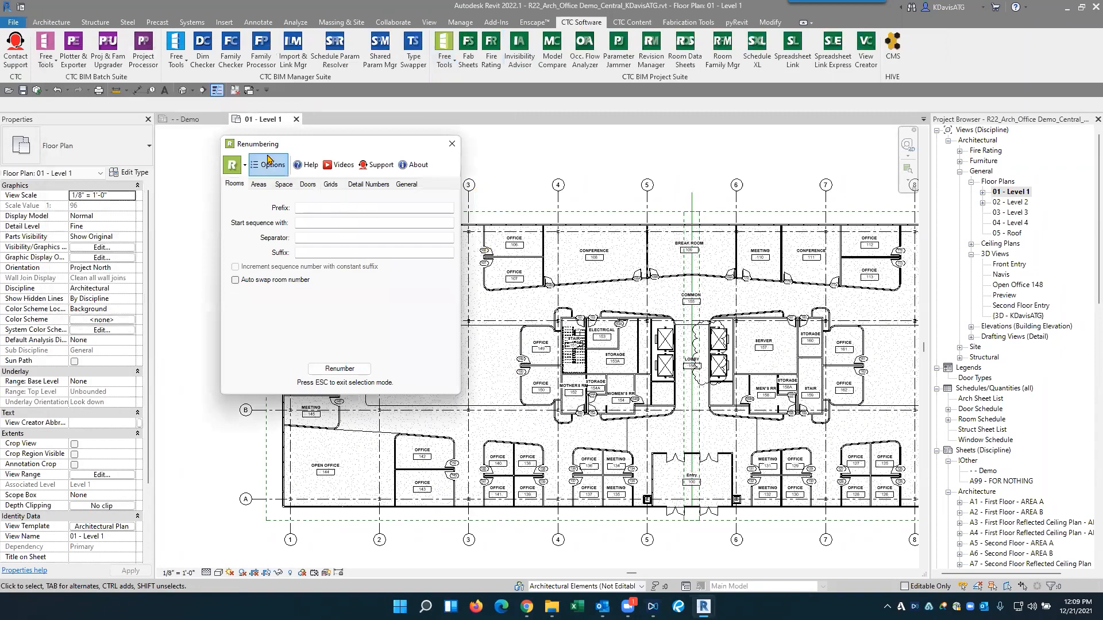
- Set the room renumbering to start the sequence with 101 and enable automatic swapping of room numbers
drag(275, 147, 363, 156)
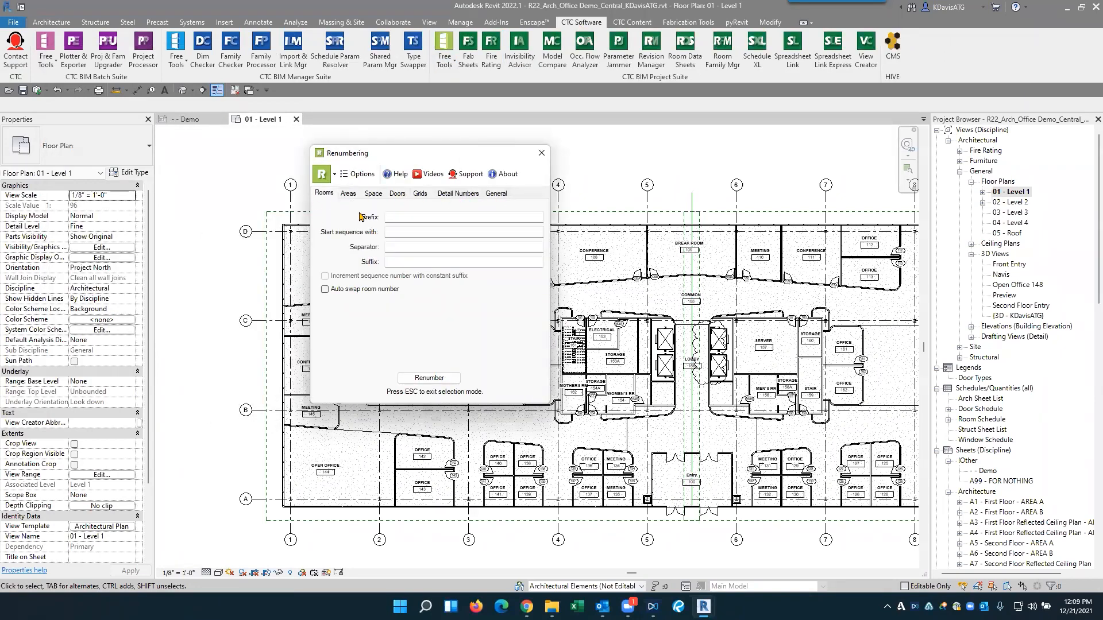
click(404, 217)
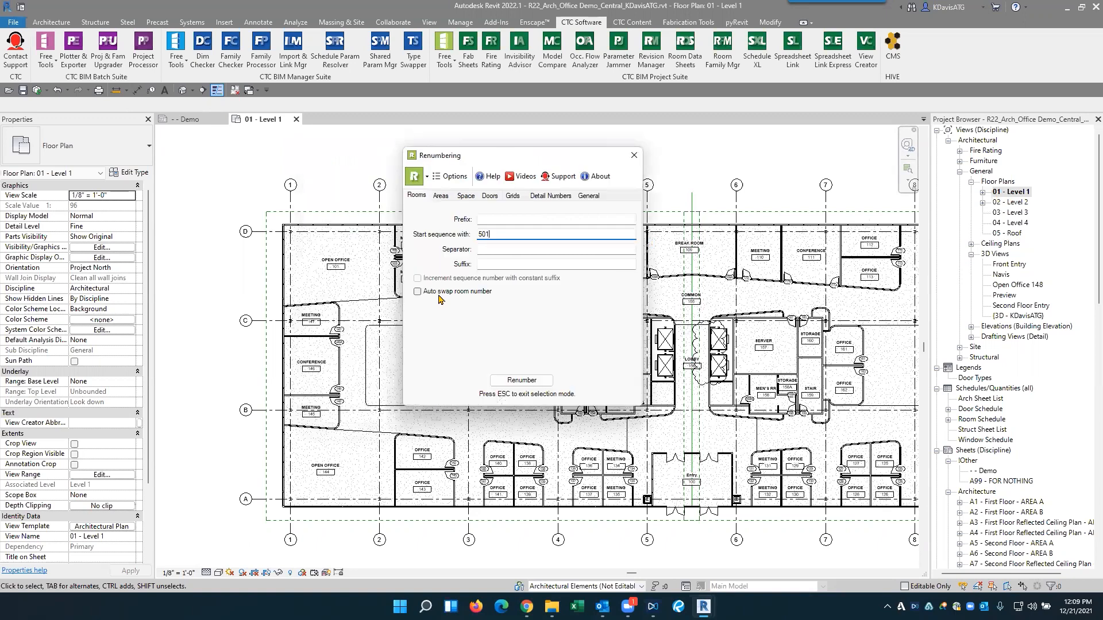
double_click(492, 234)
text(1)
click(443, 291)
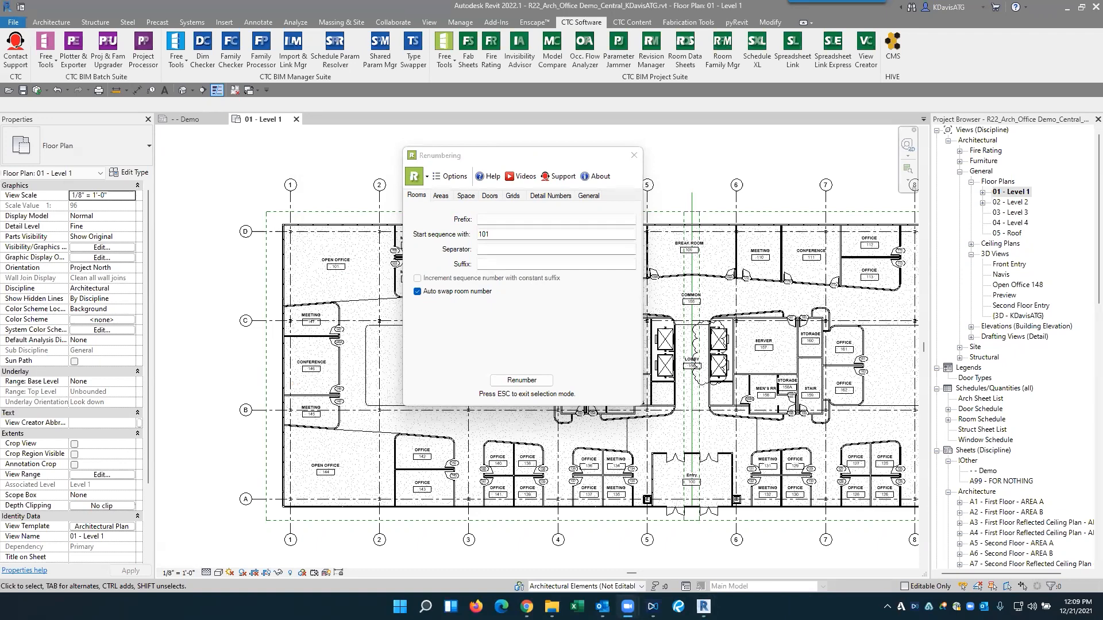
- Renumber the Entry, Common and Lobby rooms in sequence as 101, 102 and 103
click(522, 379)
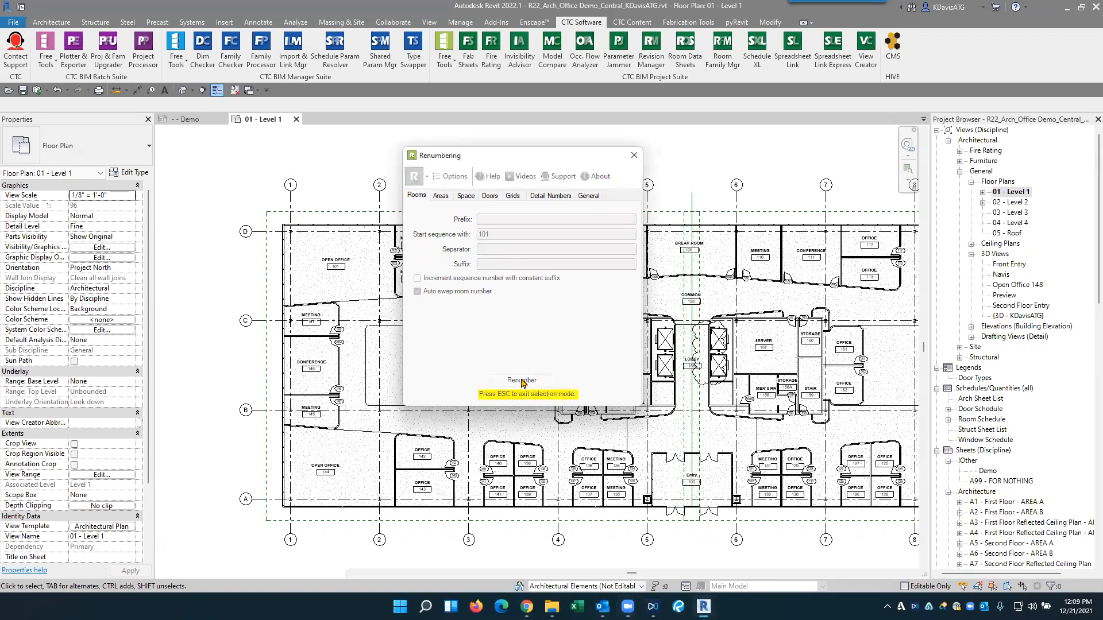
scroll(697, 495, up, 4)
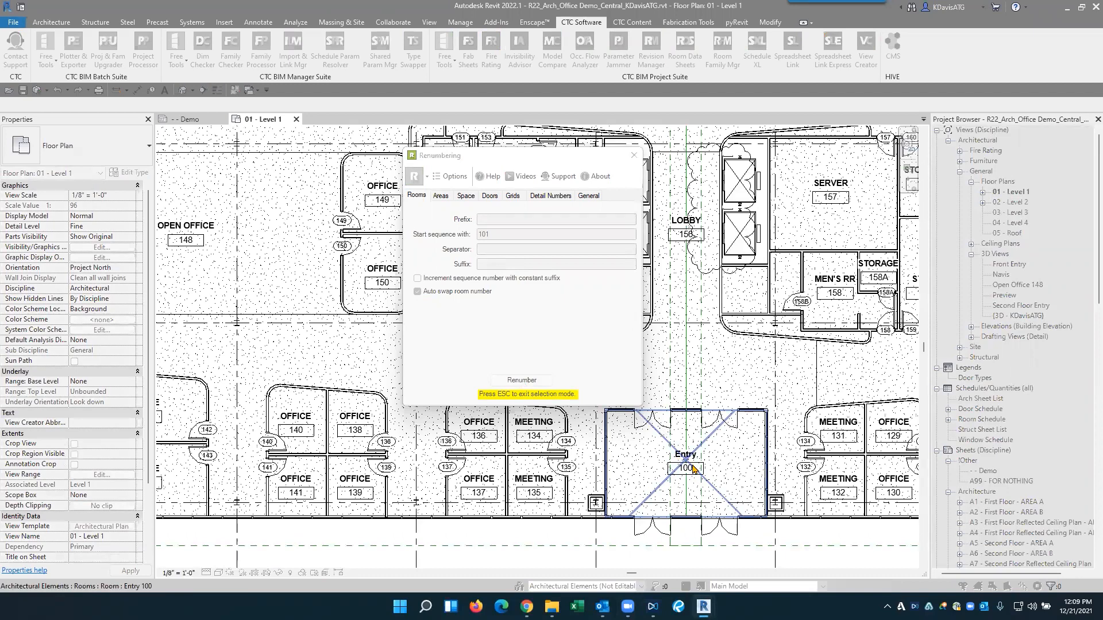
click(693, 468)
scroll(290, 212, down, 4)
scroll(376, 379, up, 4)
scroll(376, 379, down, 6)
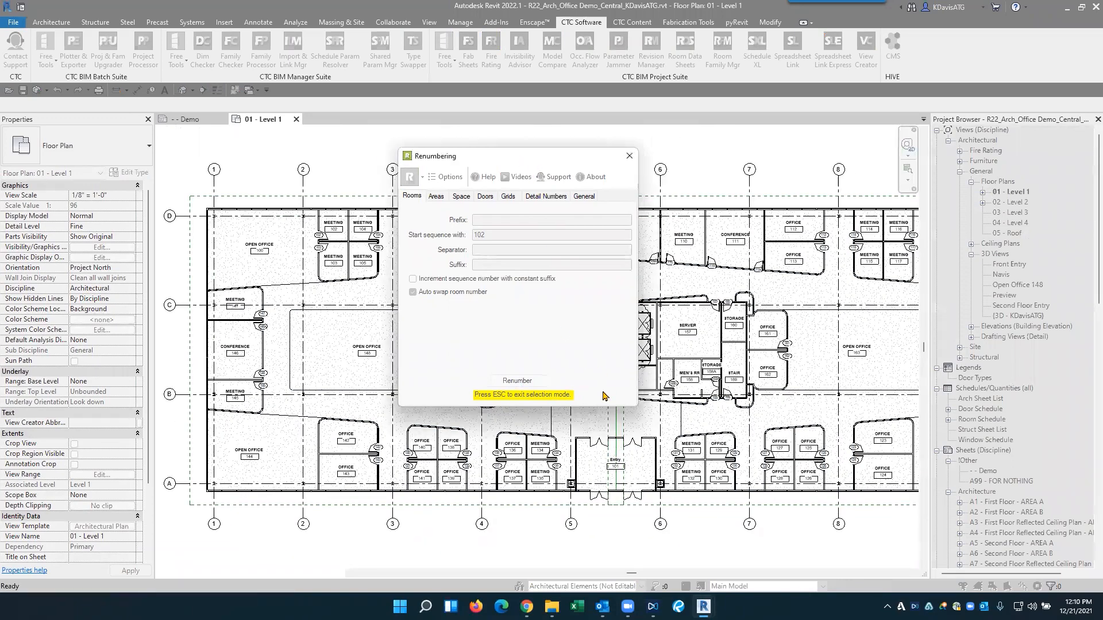
scroll(627, 368, up, 3)
scroll(631, 201, up, 3)
click(630, 201)
click(601, 323)
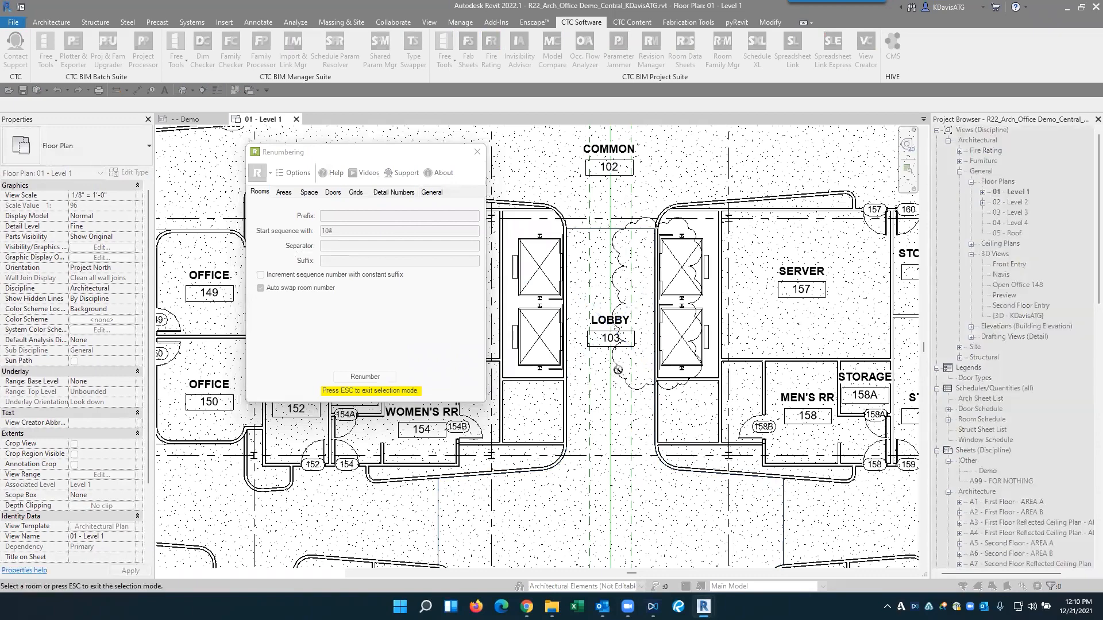
- Renumber the large central open office on the east side as 104 and the one on the west side as 105, then end the selection
scroll(620, 350, down, 2)
middle_drag(697, 387, 727, 245)
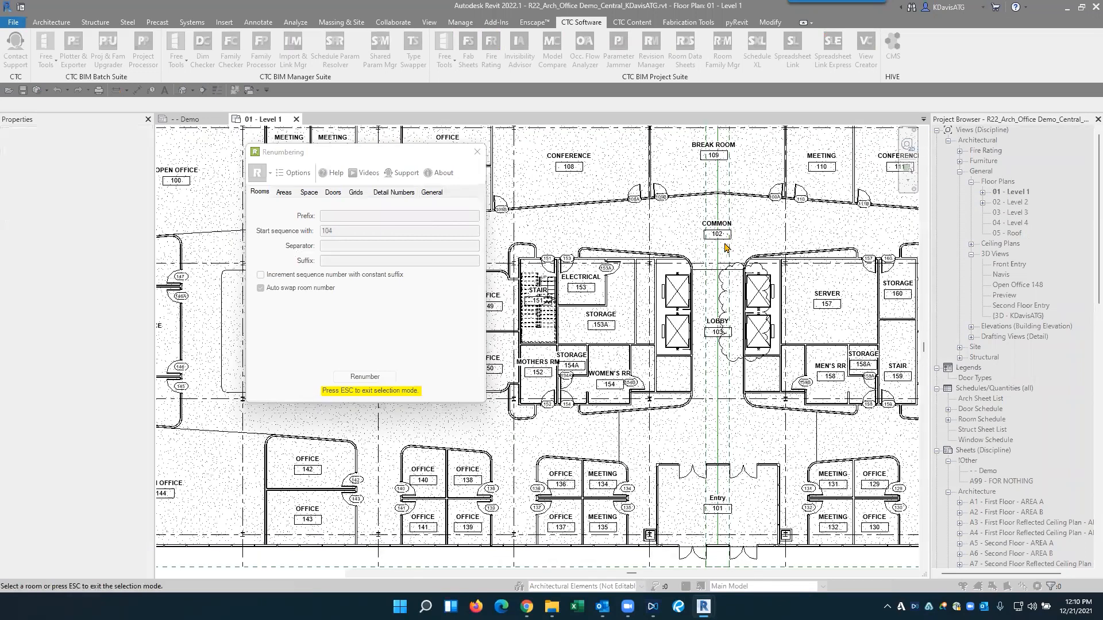
middle_drag(748, 434, 675, 223)
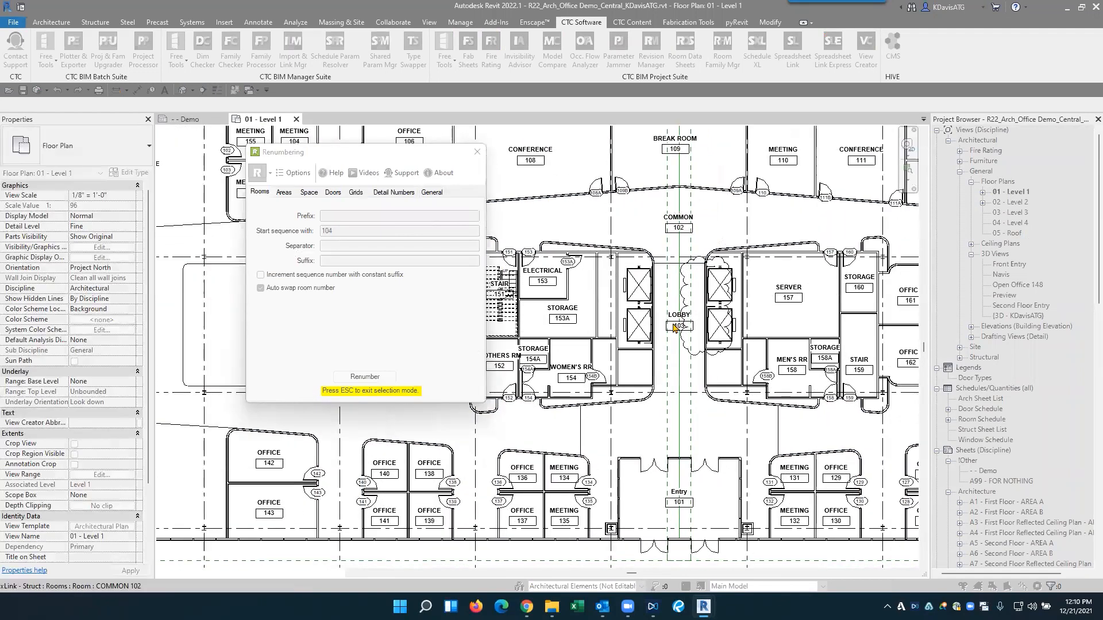
middle_drag(759, 414, 814, 327)
click(813, 327)
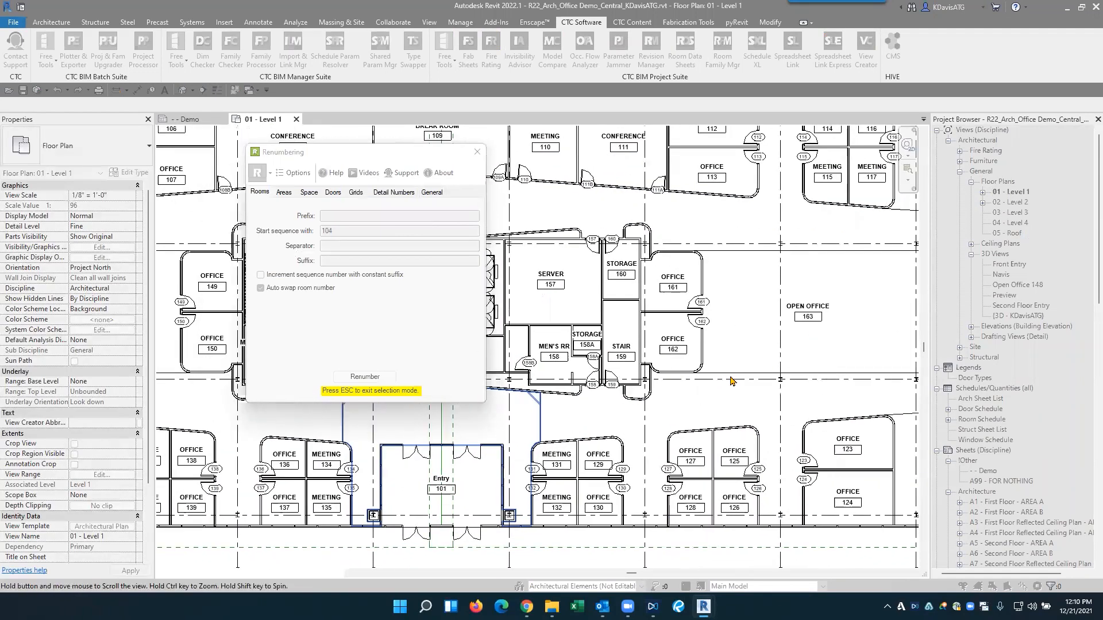
scroll(652, 313, down, 3)
middle_drag(653, 314, 736, 306)
middle_drag(600, 333, 683, 323)
scroll(605, 322, up, 3)
click(573, 289)
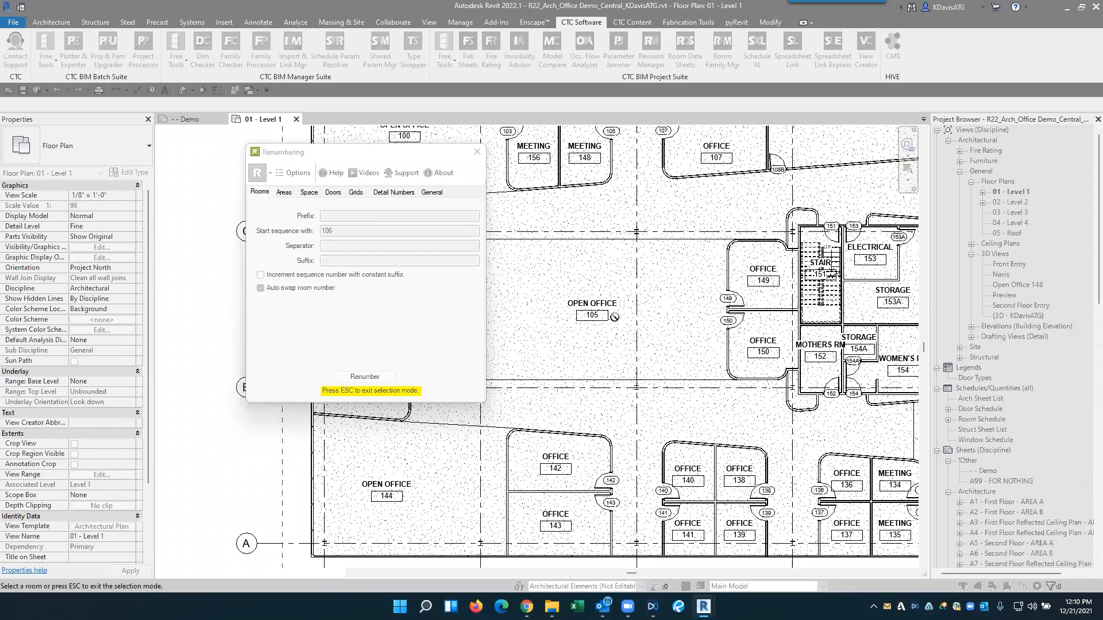
key(Escape)
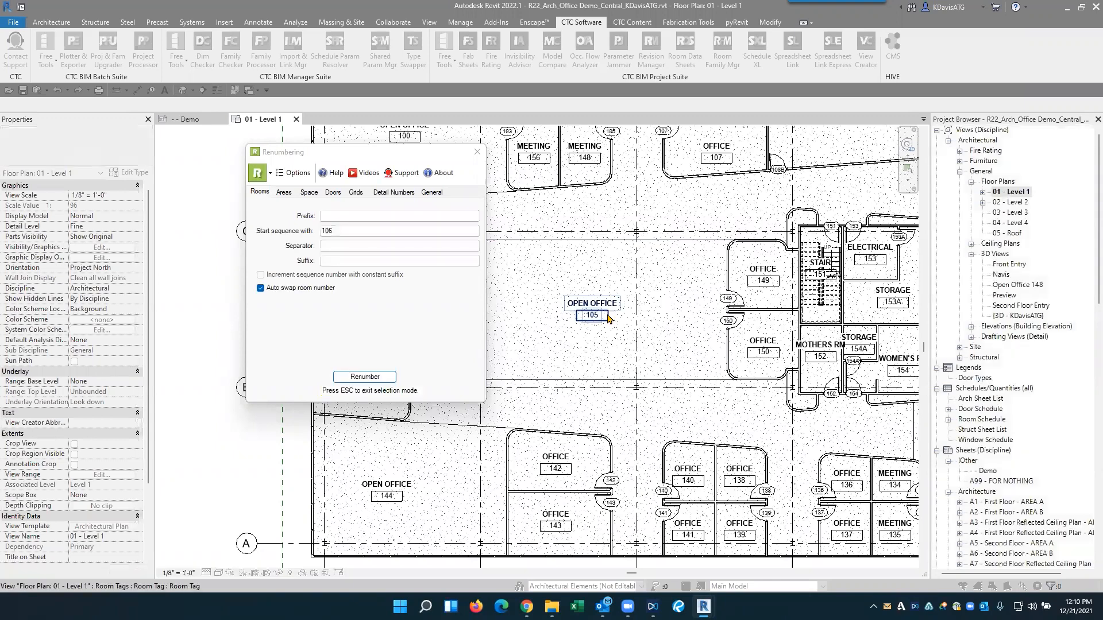
- Set the room separator to "-", the suffix to A and the starting sequence number to 101
click(336, 259)
click(357, 246)
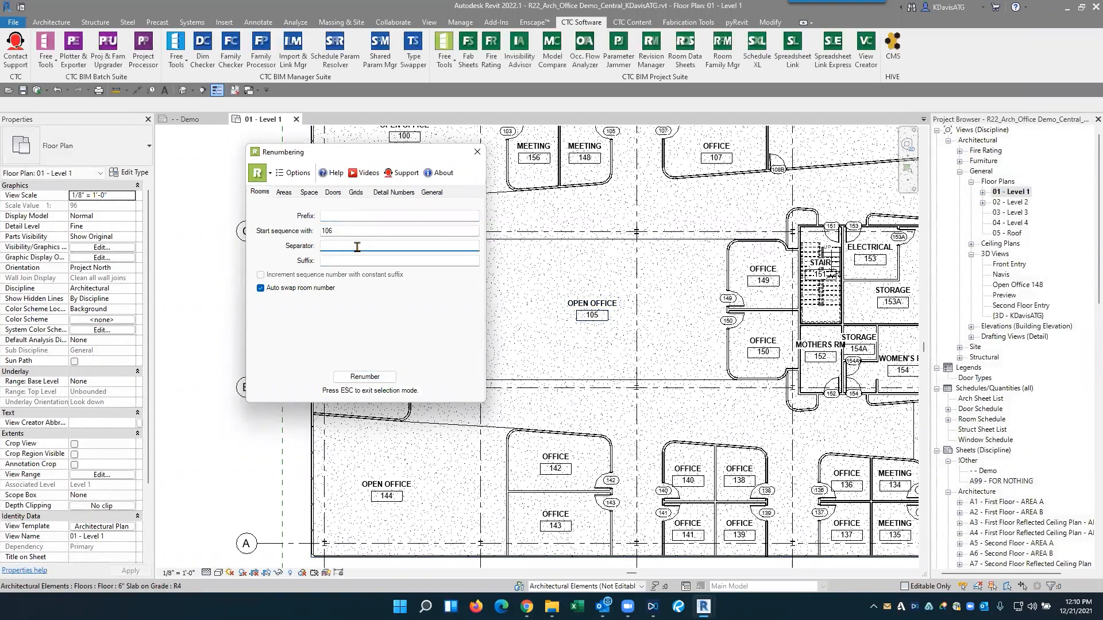
click(349, 262)
text(A)
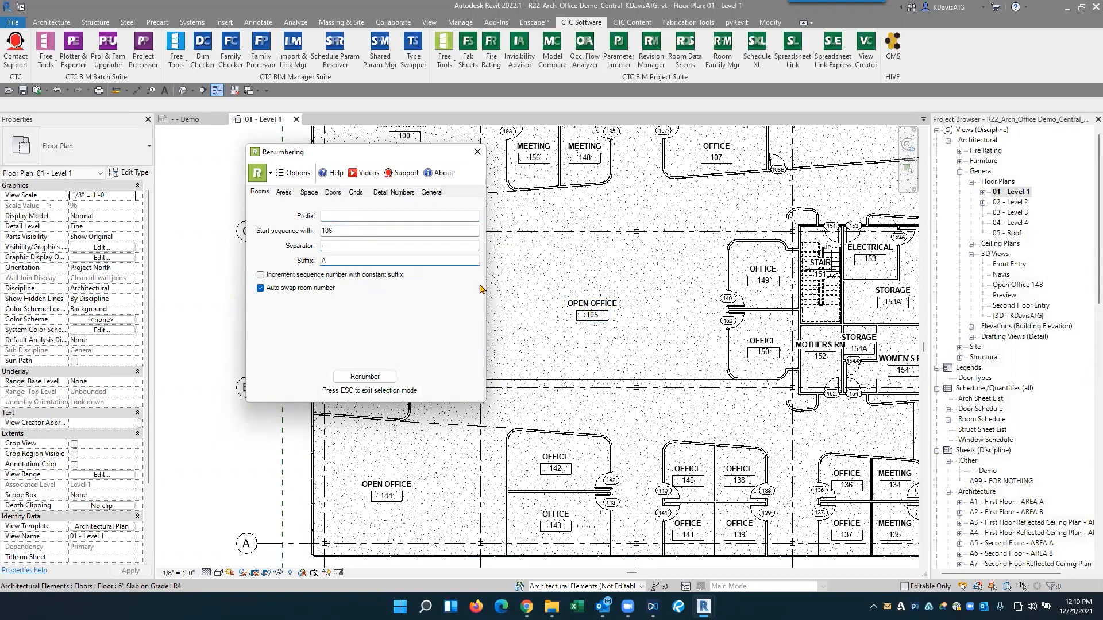
click(346, 231)
- Renumber the west central, southwest and northwest open offices as 101-A, 101-B and 101-C
click(367, 377)
click(610, 344)
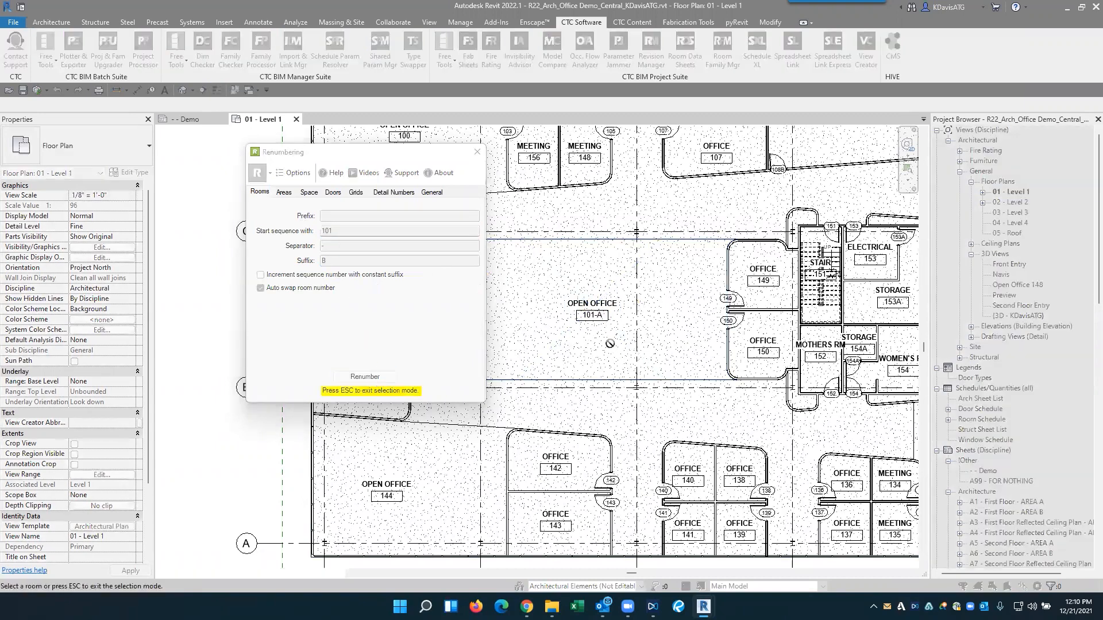
scroll(610, 343, down, 2)
scroll(495, 433, up, 1)
click(484, 472)
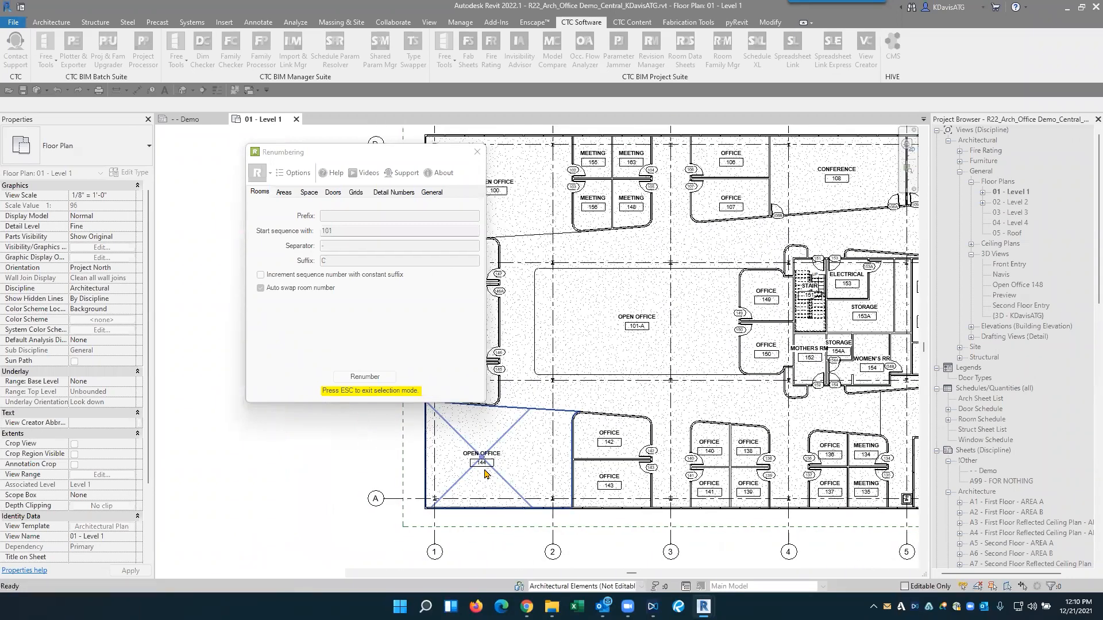
scroll(525, 482, up, 1)
middle_drag(591, 172, 702, 241)
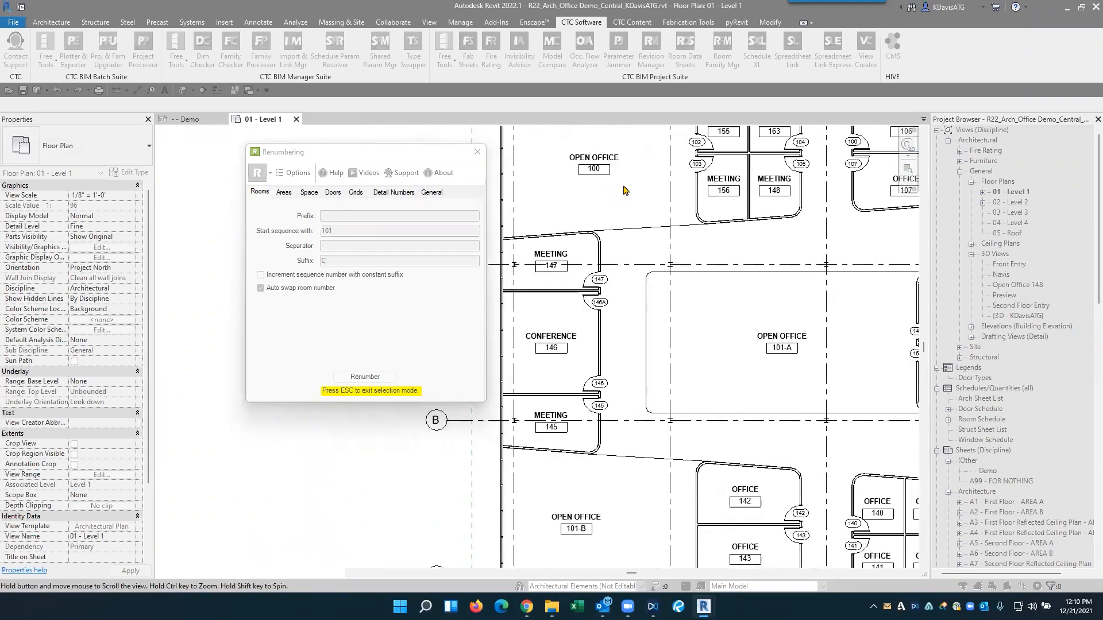
click(620, 193)
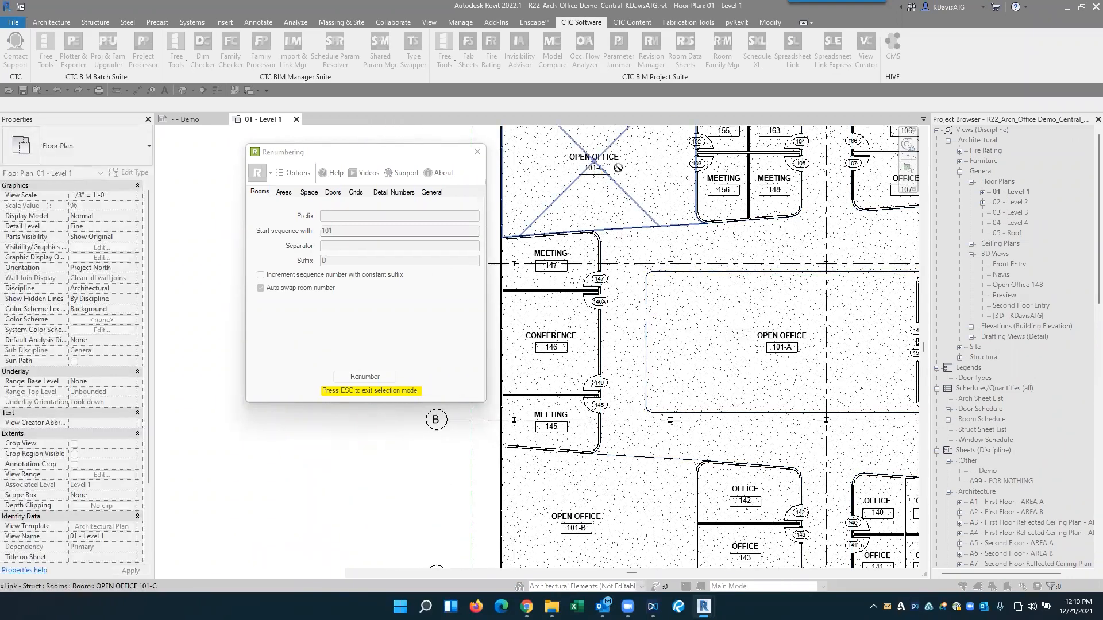
key(Escape)
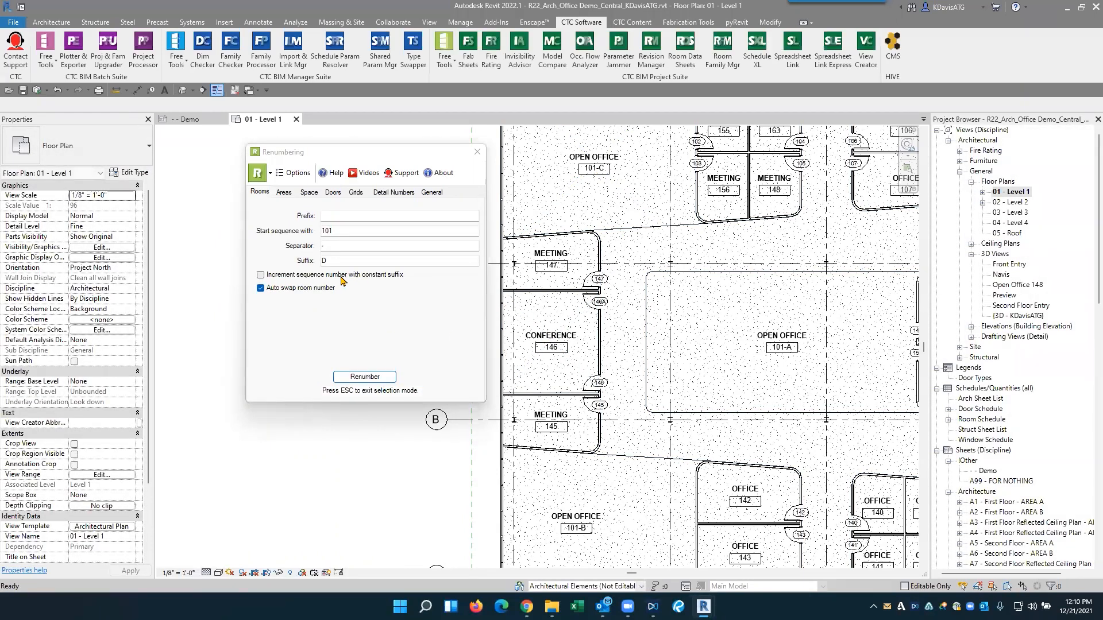
- Enable sequence incrementing with constant suffix A and renumber the west central and southwest open offices as 101-A and 102-A
click(340, 276)
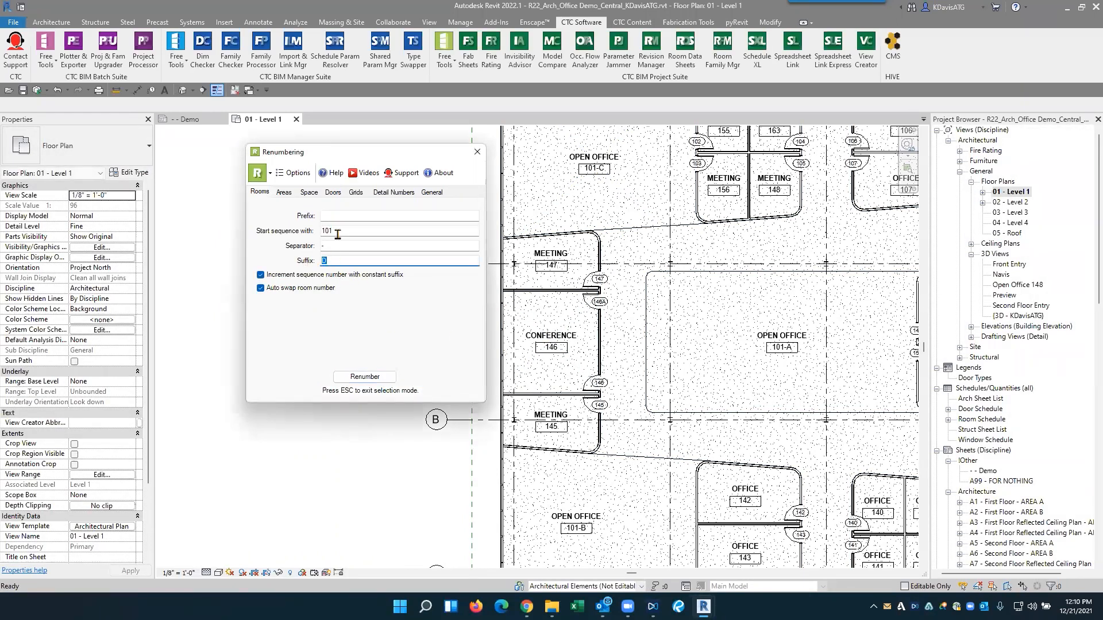
text(A)
click(365, 377)
middle_drag(670, 378, 639, 390)
click(596, 445)
- Renumber the northwest open office as 103-A and the west meeting, conference and meeting rooms as 104-A, 105-A and 106-A
scroll(593, 444, up, 2)
scroll(640, 449, up, 1)
scroll(639, 447, down, 4)
click(639, 199)
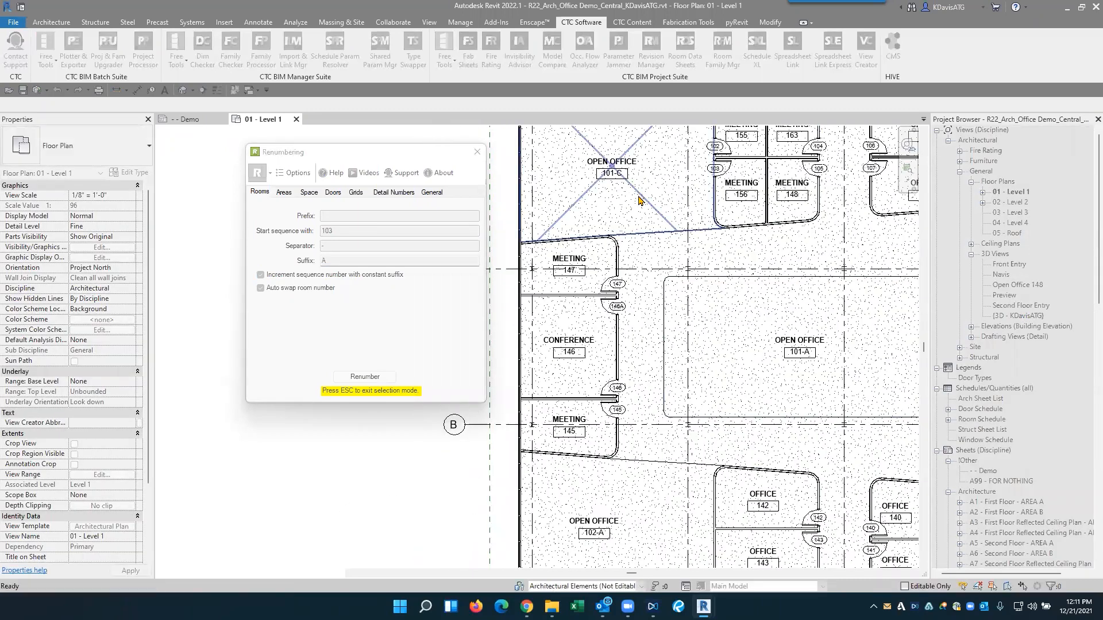
click(585, 280)
click(580, 359)
click(578, 425)
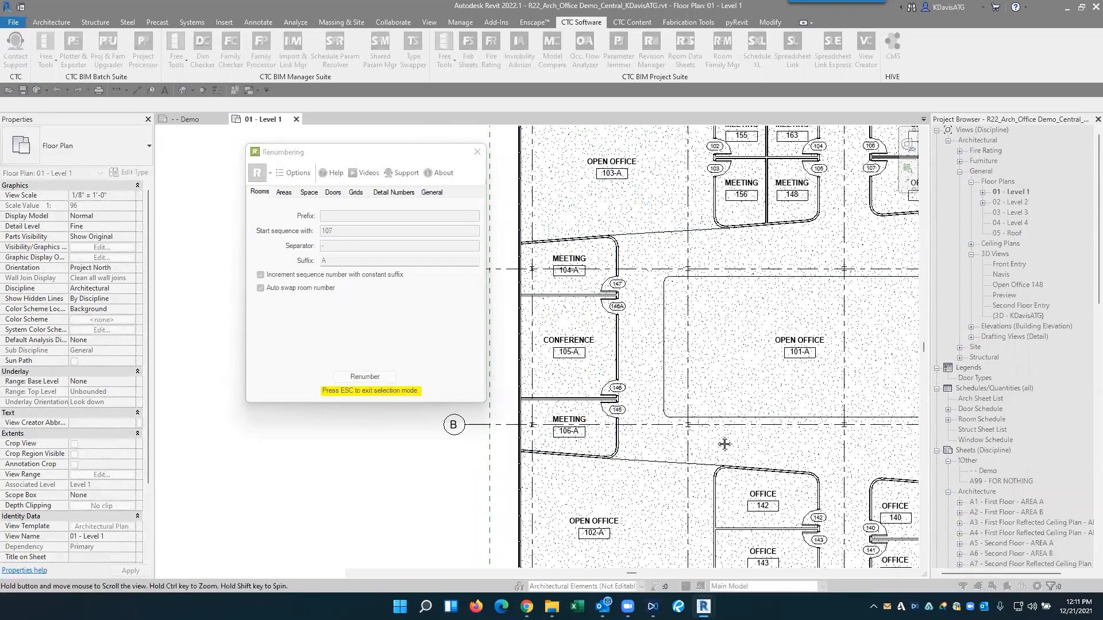
- Renumber the two offices beside open office 102-A as 107-A and 108-A and end the selection
middle_drag(725, 445, 630, 388)
click(666, 443)
click(658, 494)
key(Escape)
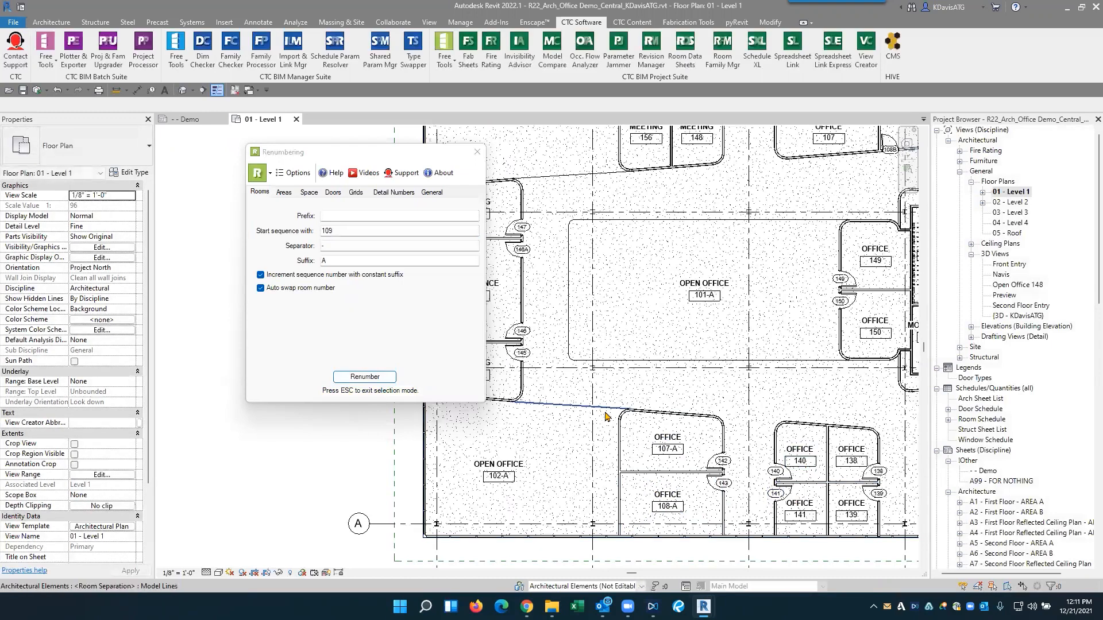
- Set the room suffix to B and restart the sequence at 101
scroll(660, 402, down, 3)
click(296, 263)
text(B)
click(339, 230)
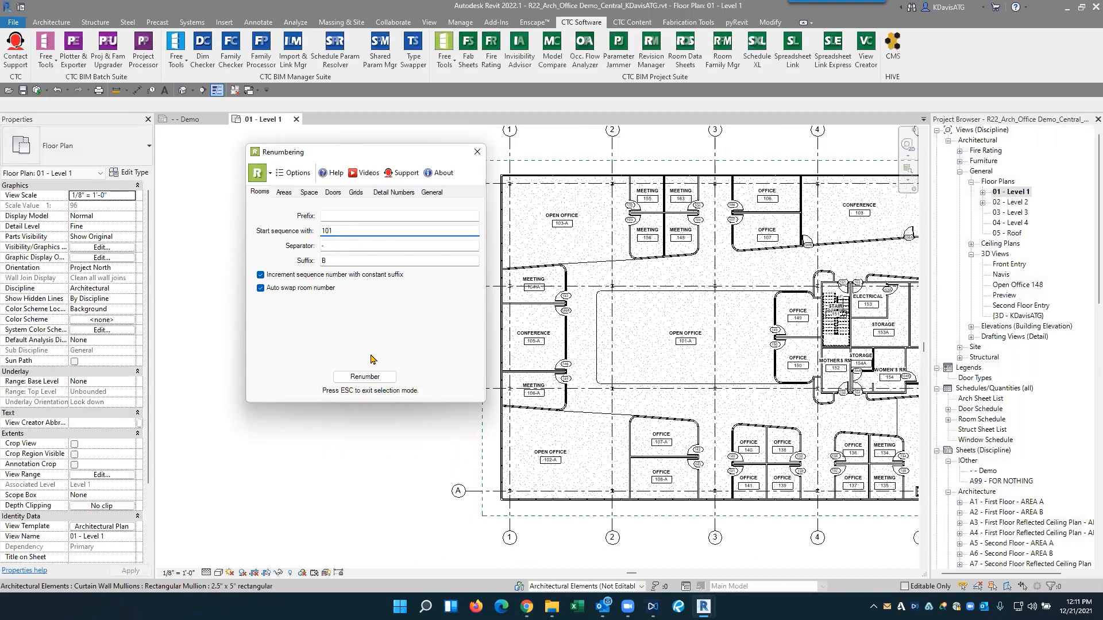
- Renumber the east central, southeast and northeast open offices as 101-B, 102-B and 103-B
click(376, 378)
scroll(735, 384, down, 1)
middle_drag(811, 373, 639, 366)
scroll(768, 367, up, 3)
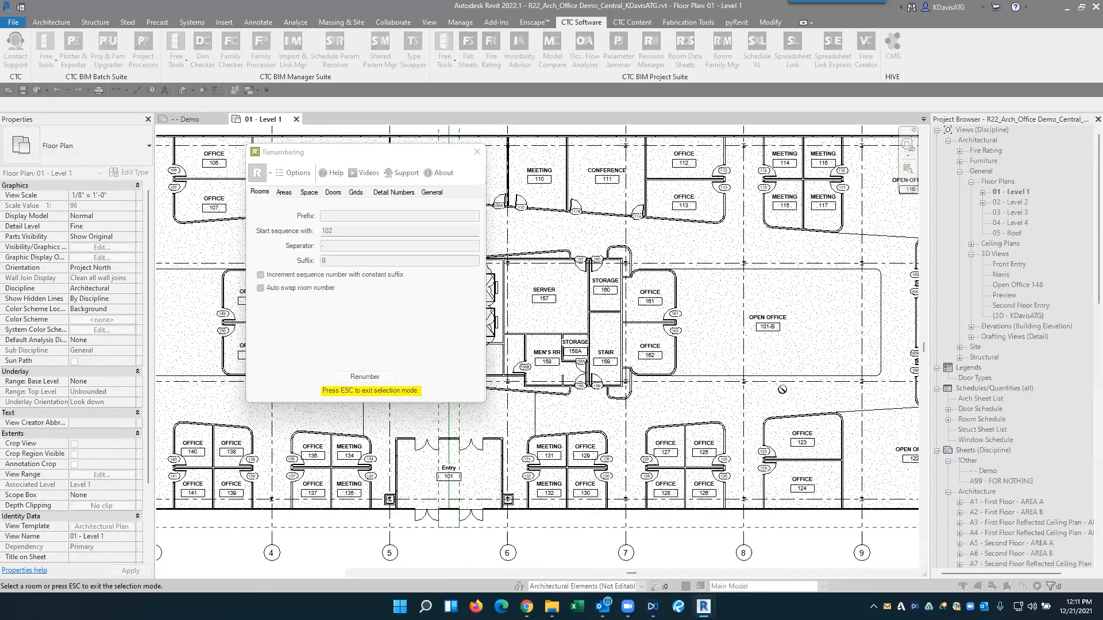
scroll(775, 344, up, 4)
middle_drag(846, 396, 603, 382)
scroll(783, 304, down, 3)
click(775, 458)
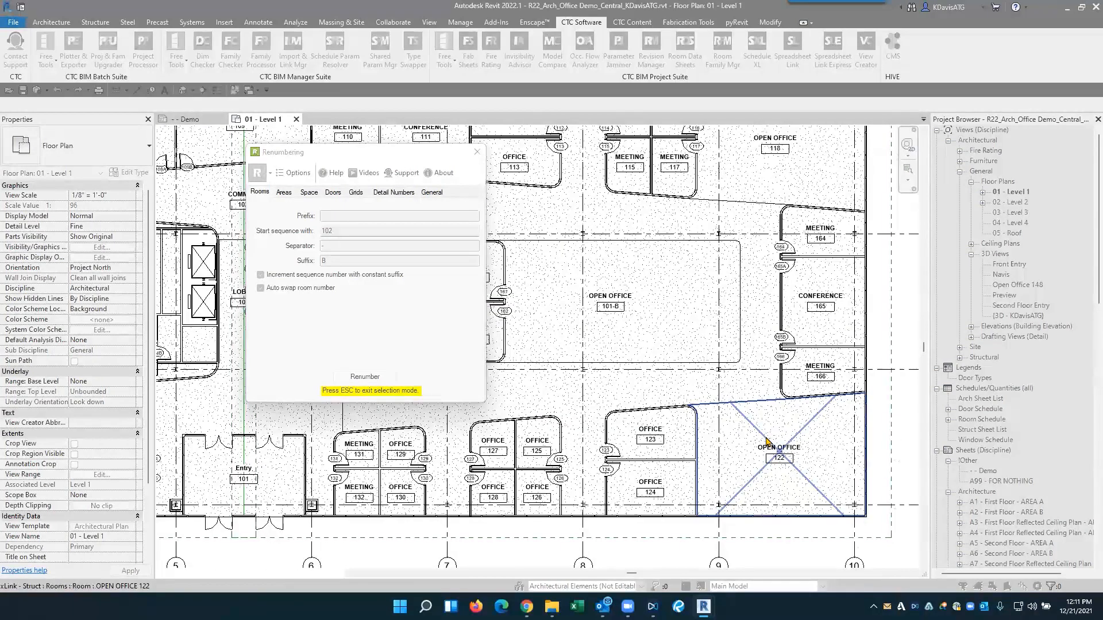
- Renumber the east meeting, conference and meeting rooms as 104-B, 105-B and 106-B, then close the renumbering tool
click(832, 243)
click(832, 294)
click(831, 368)
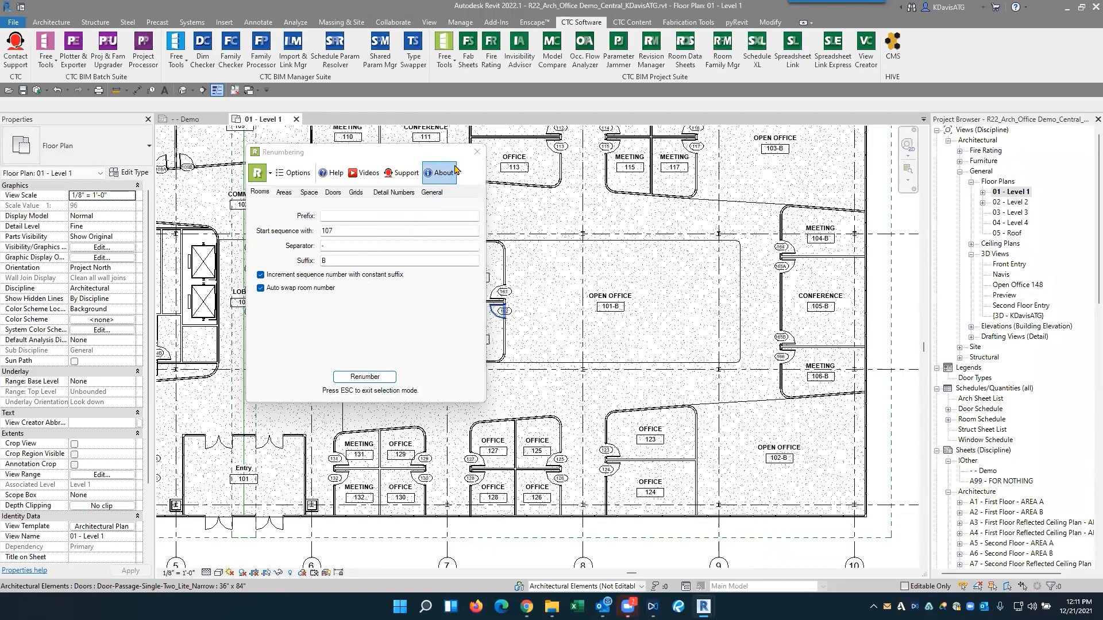
click(476, 153)
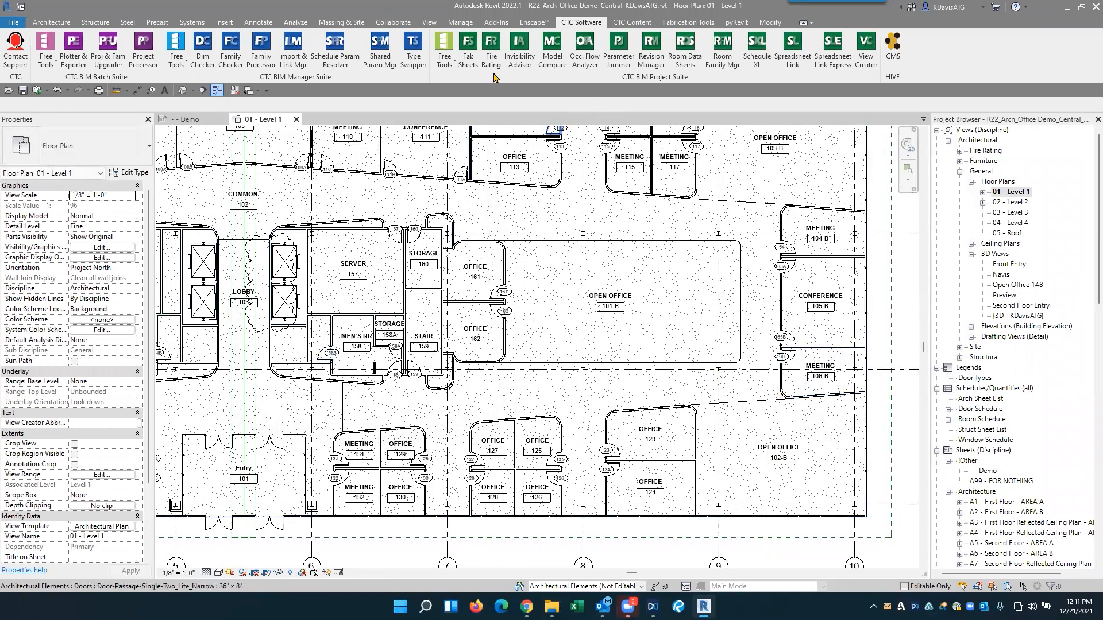
- Select the host room of the open office 101-B tag and examine its properties, including the East Wall finish
middle_click(642, 256)
middle_click(643, 256)
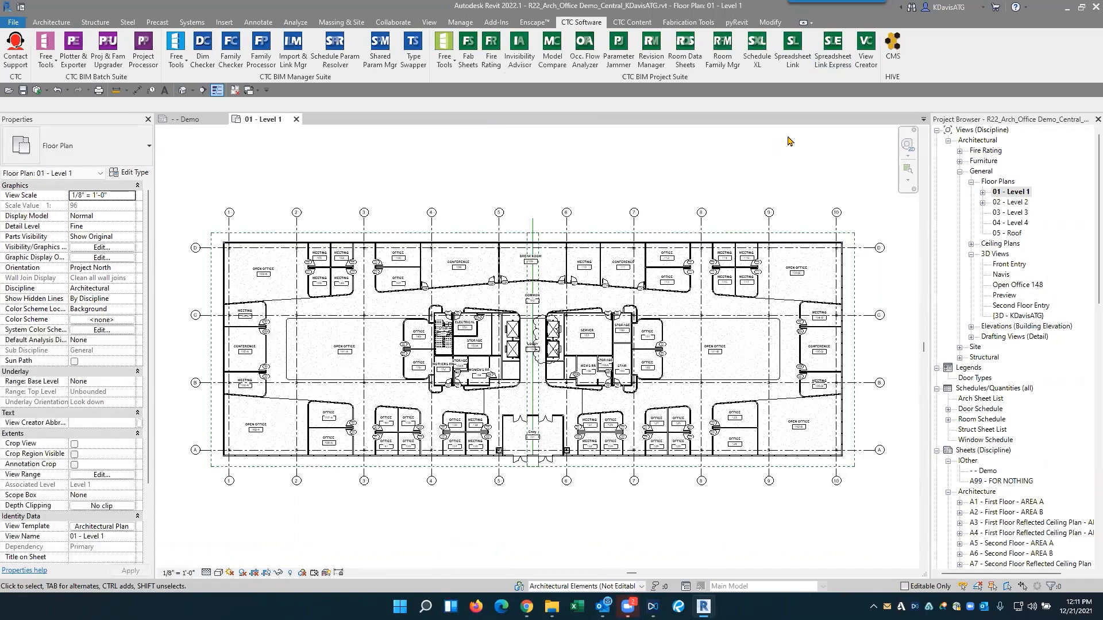
scroll(597, 345, up, 3)
scroll(624, 354, up, 5)
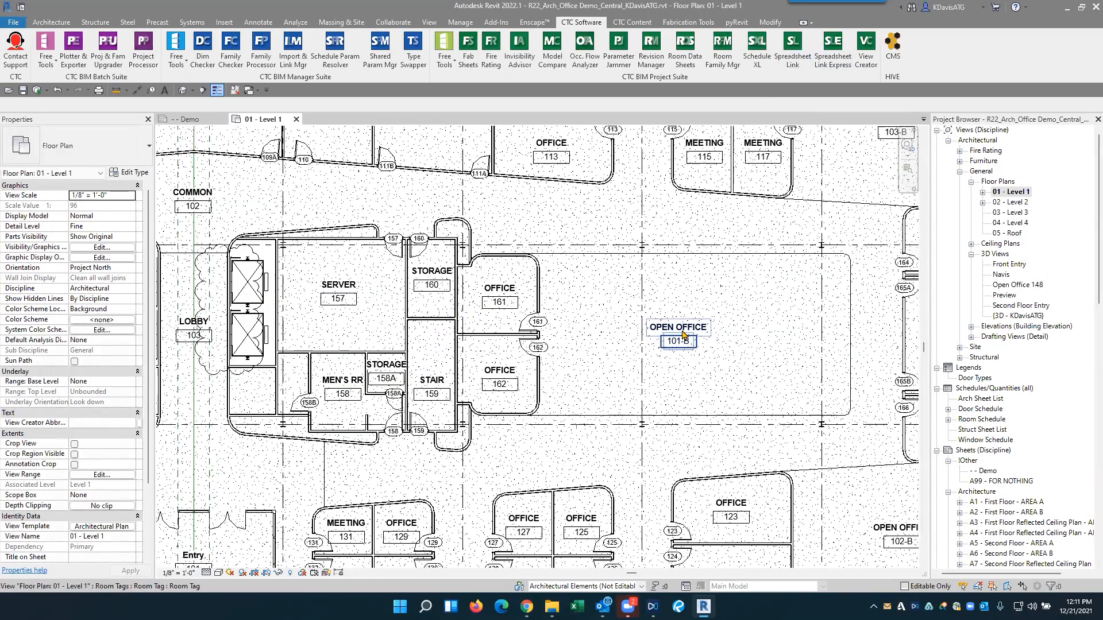
click(682, 334)
click(490, 60)
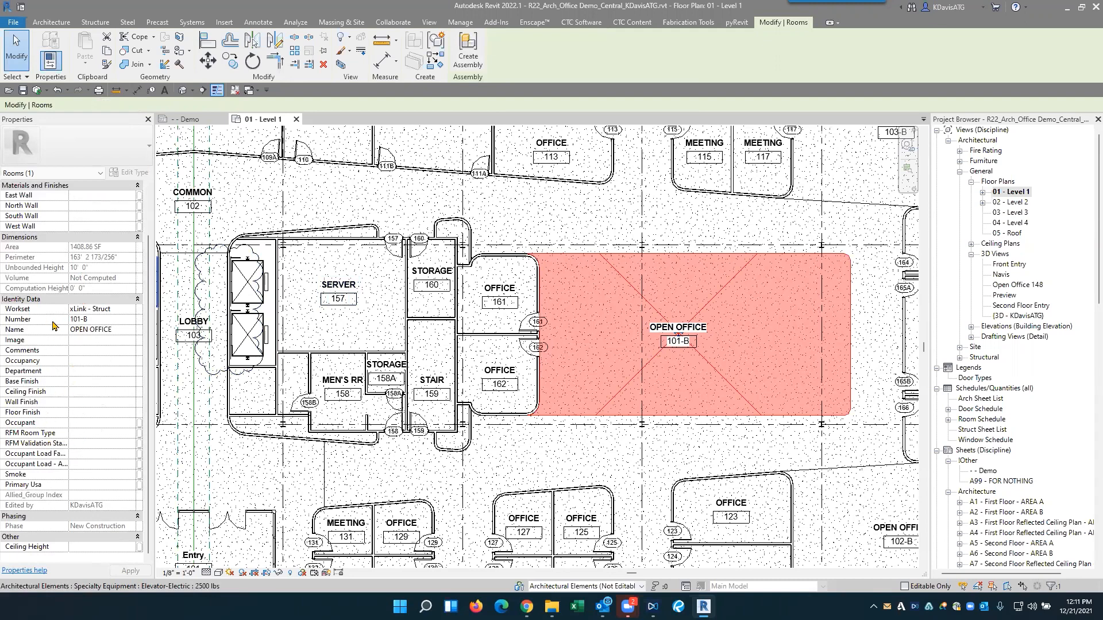
scroll(55, 326, up, 2)
click(95, 248)
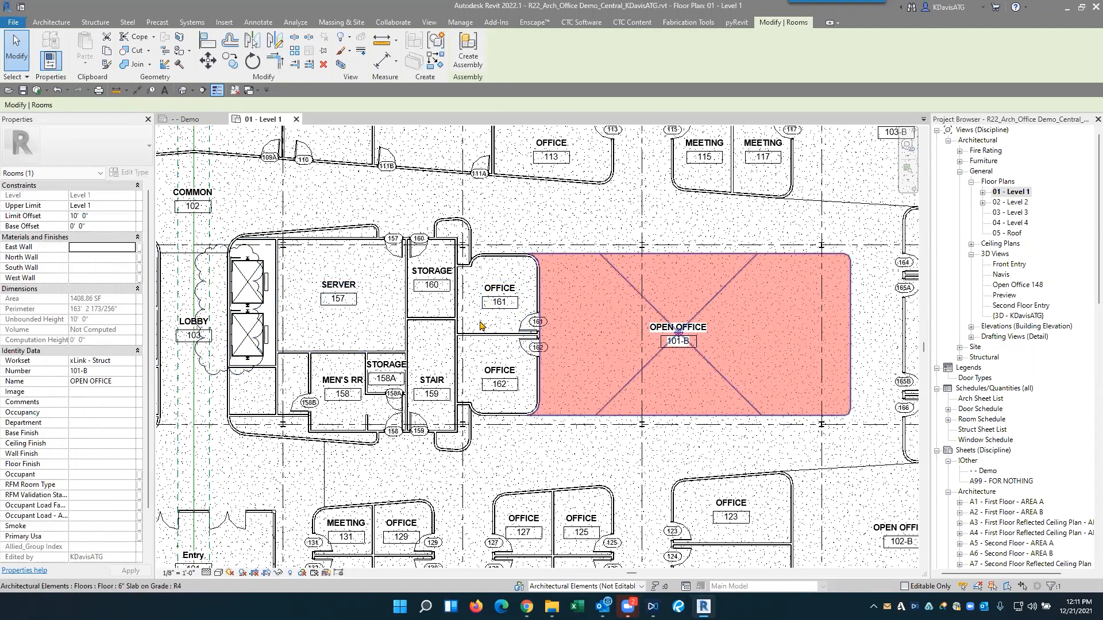
click(85, 248)
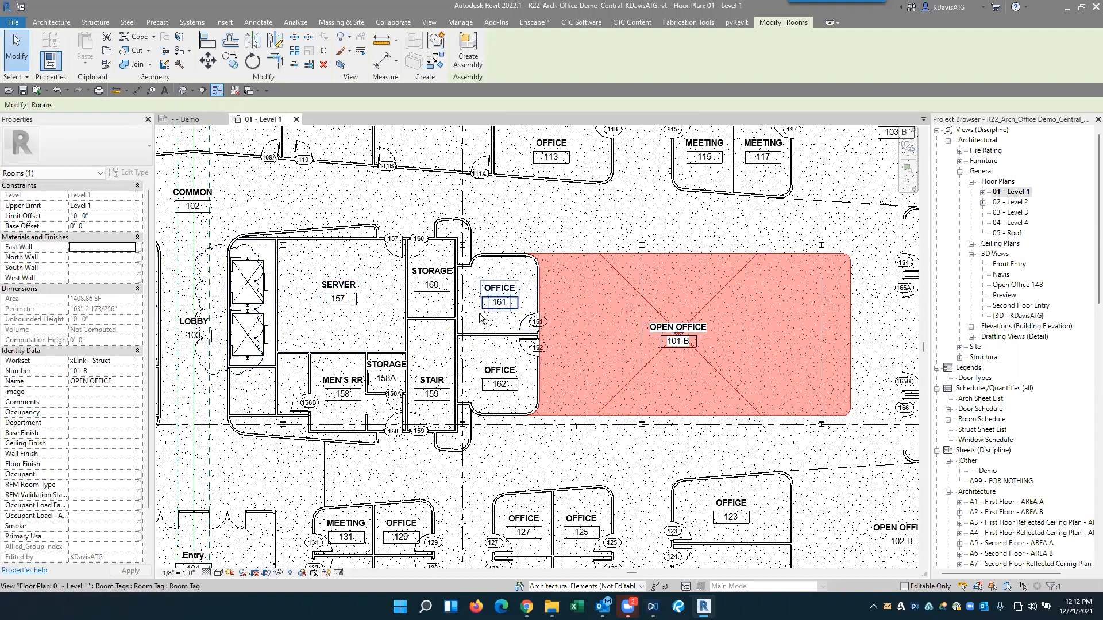
- Select the host rooms of the office 161 and open office 101-B tags and examine their shared East Wall property
click(515, 289)
scroll(516, 289, up, 2)
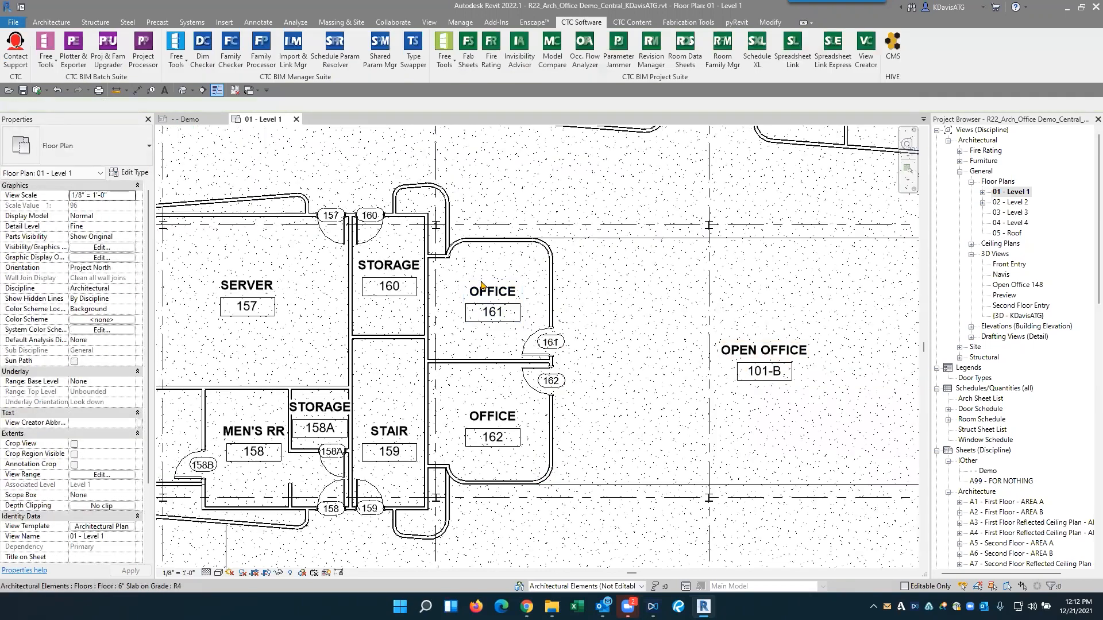
ctrl+click(748, 349)
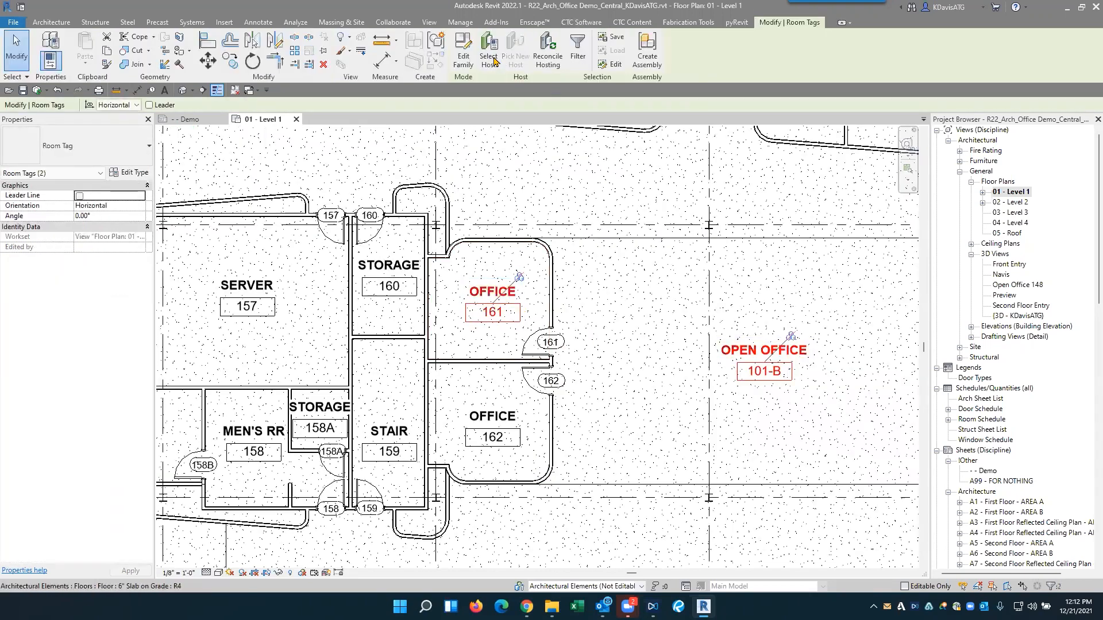
click(492, 57)
click(78, 247)
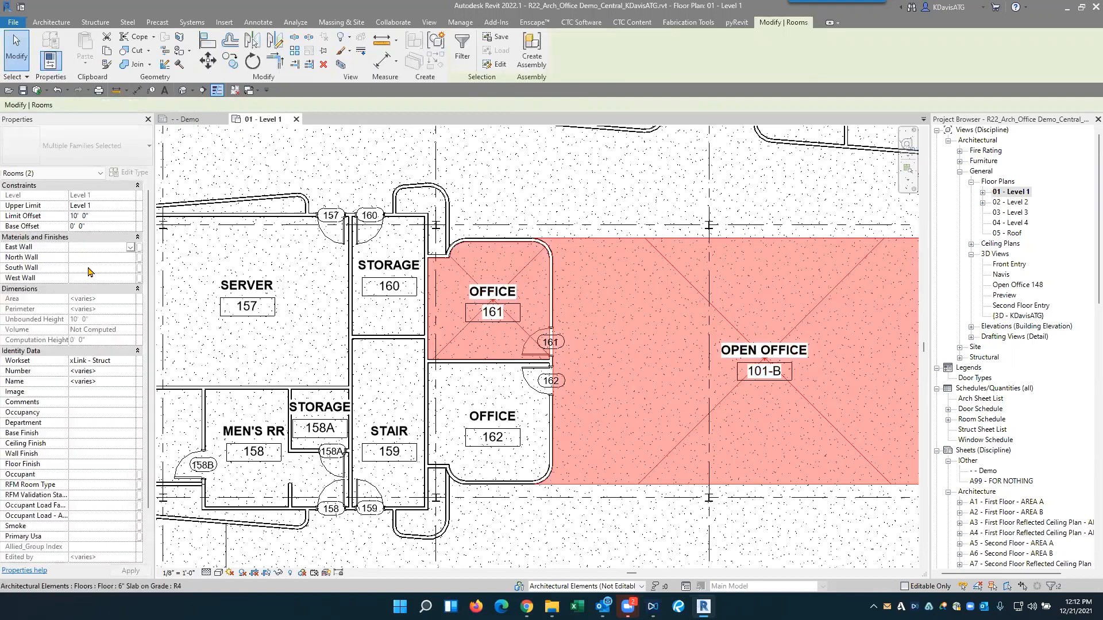
click(629, 327)
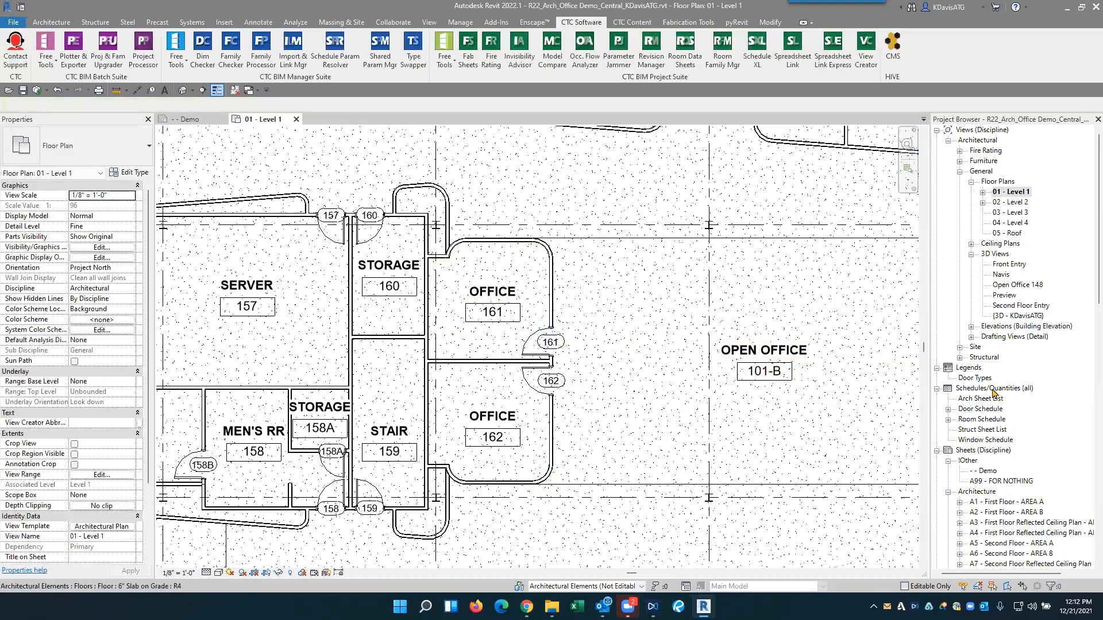
- Highlight rooms 102-B through 105-A from the Room Schedule in the Level 1 plan, and clear the selection
double_click(980, 419)
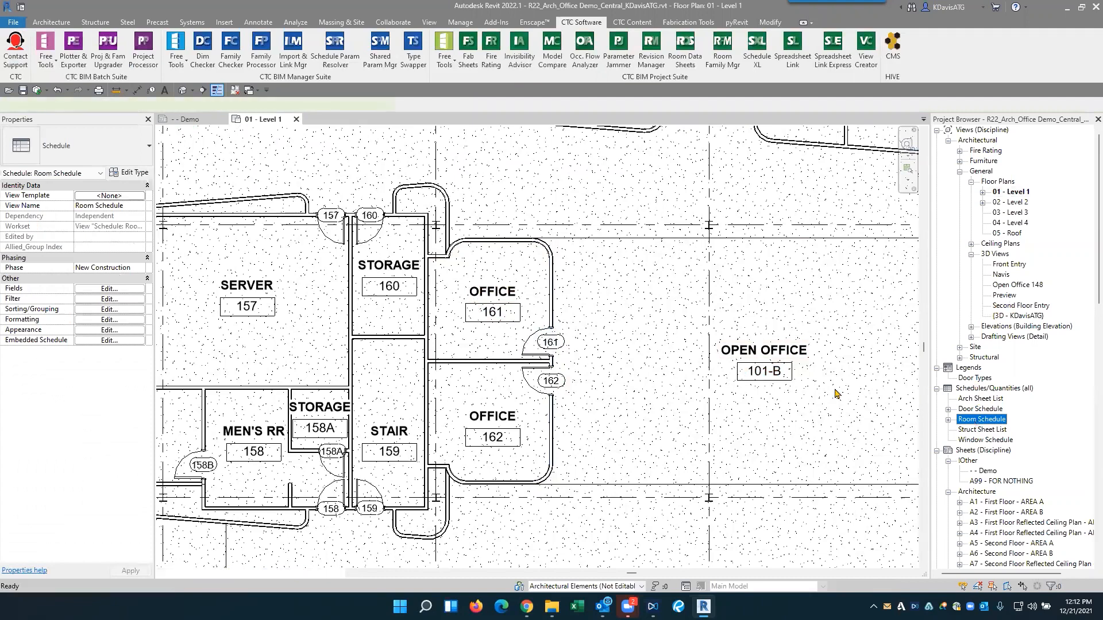
click(194, 257)
drag(195, 262, 194, 310)
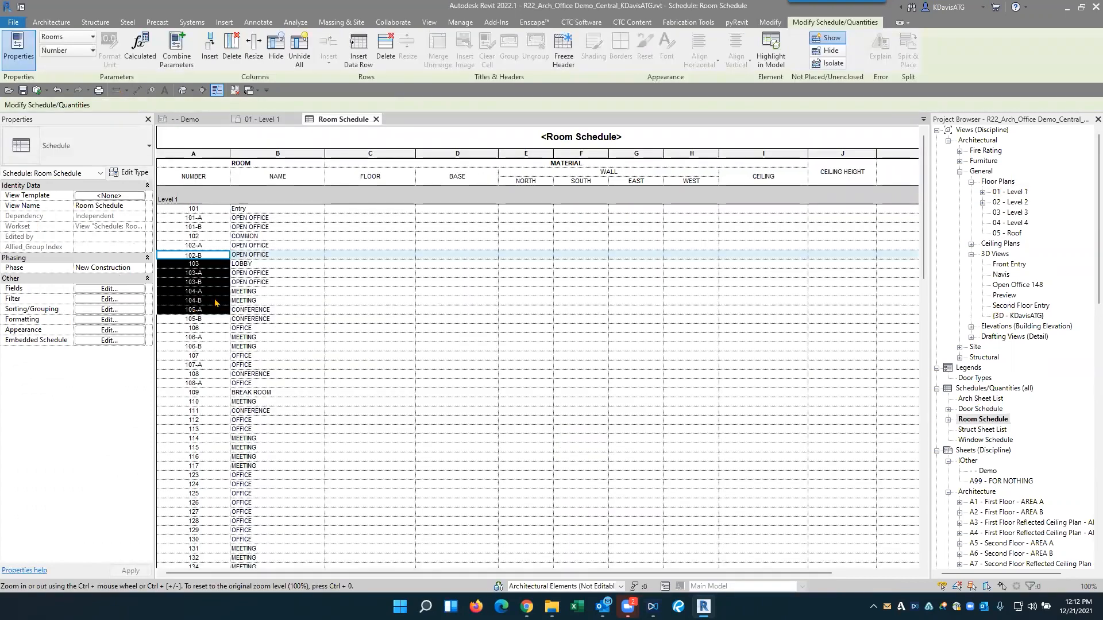
click(777, 61)
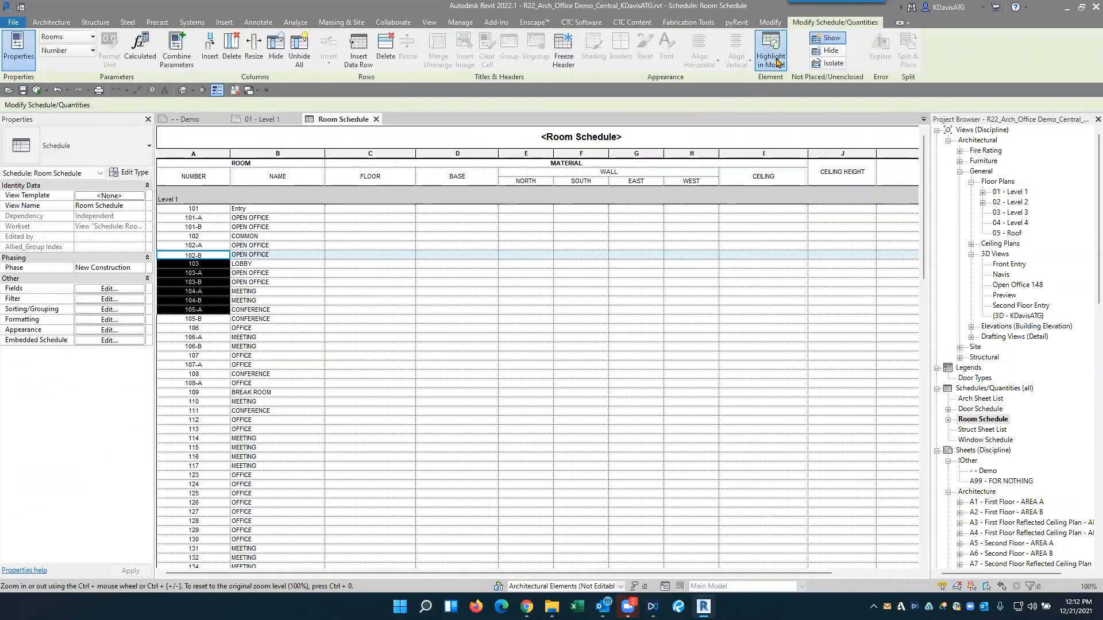
click(613, 319)
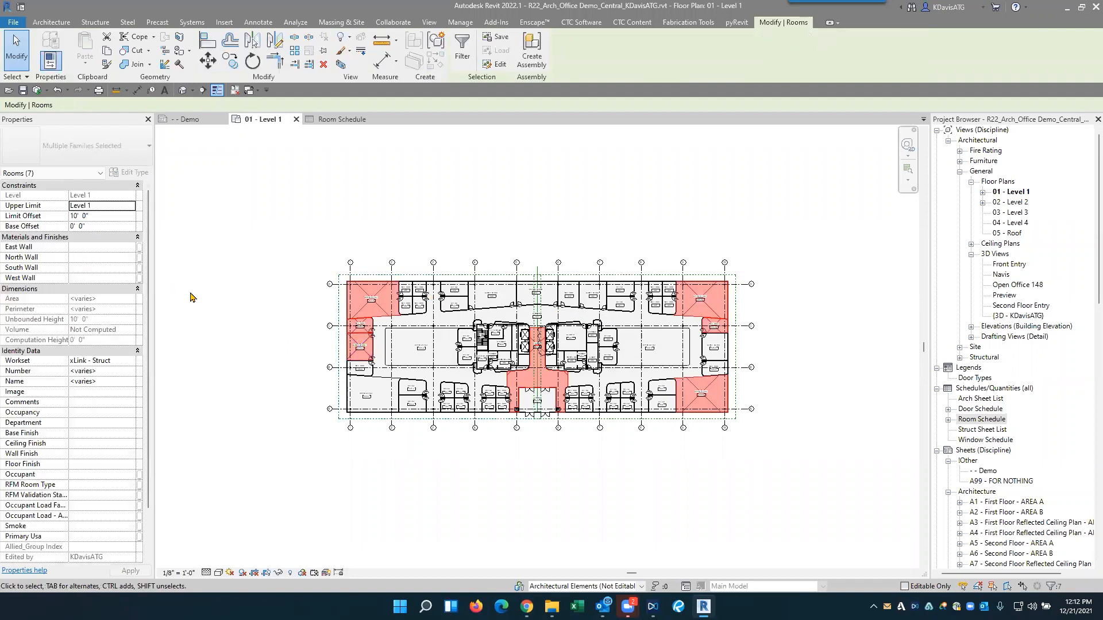
click(317, 310)
key(z)
key(f)
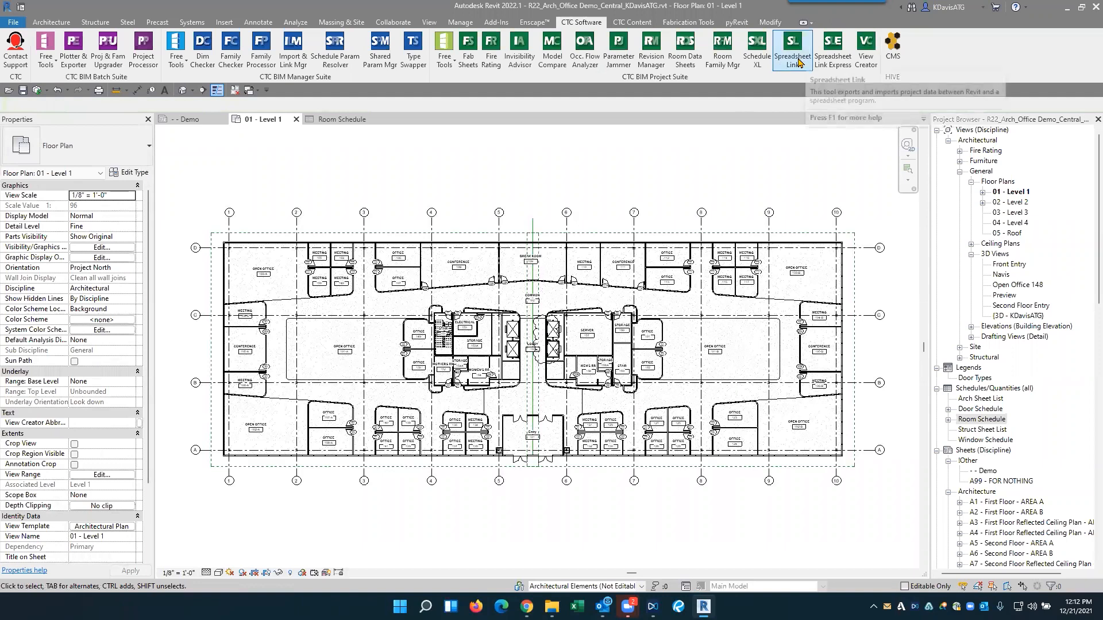
- Start Spreadsheet Link and add the Rooms category to the selected categories
click(793, 51)
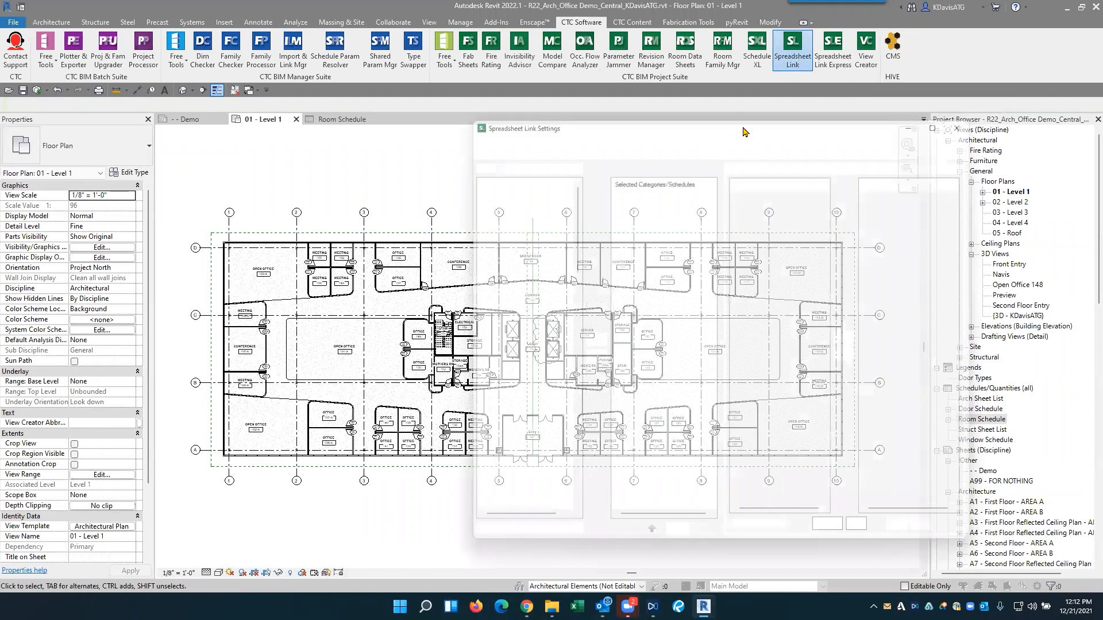
click(499, 227)
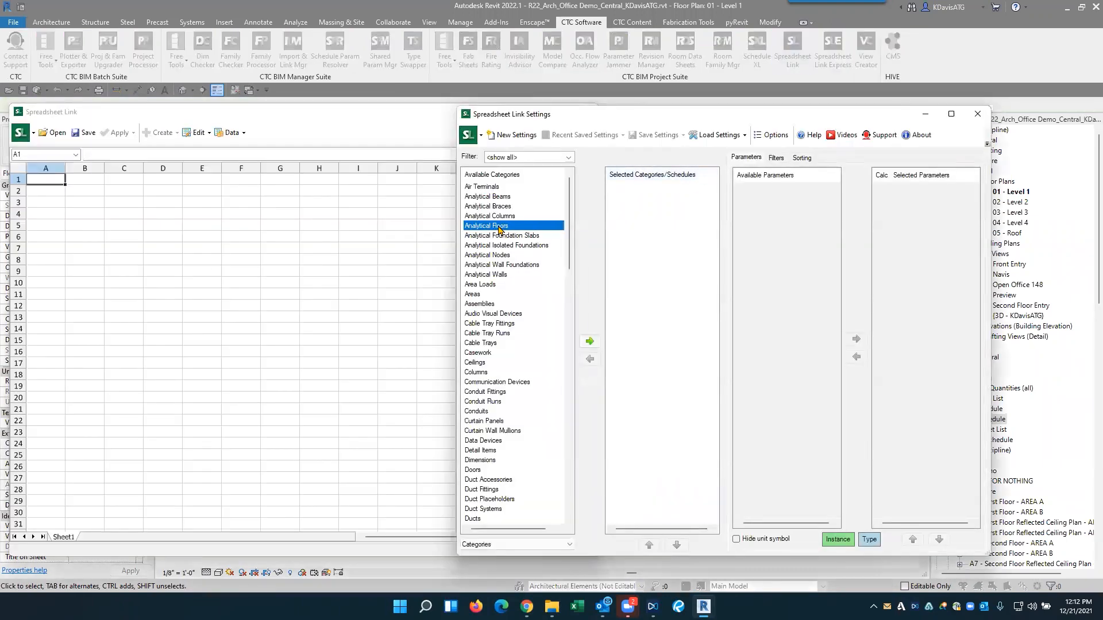
text(room)
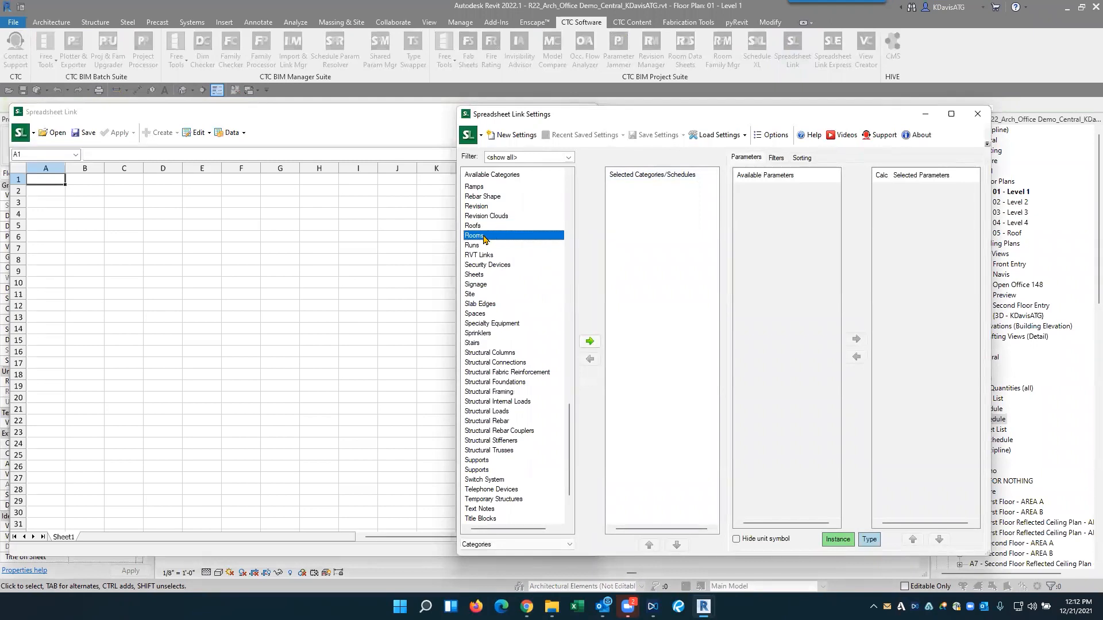
double_click(483, 236)
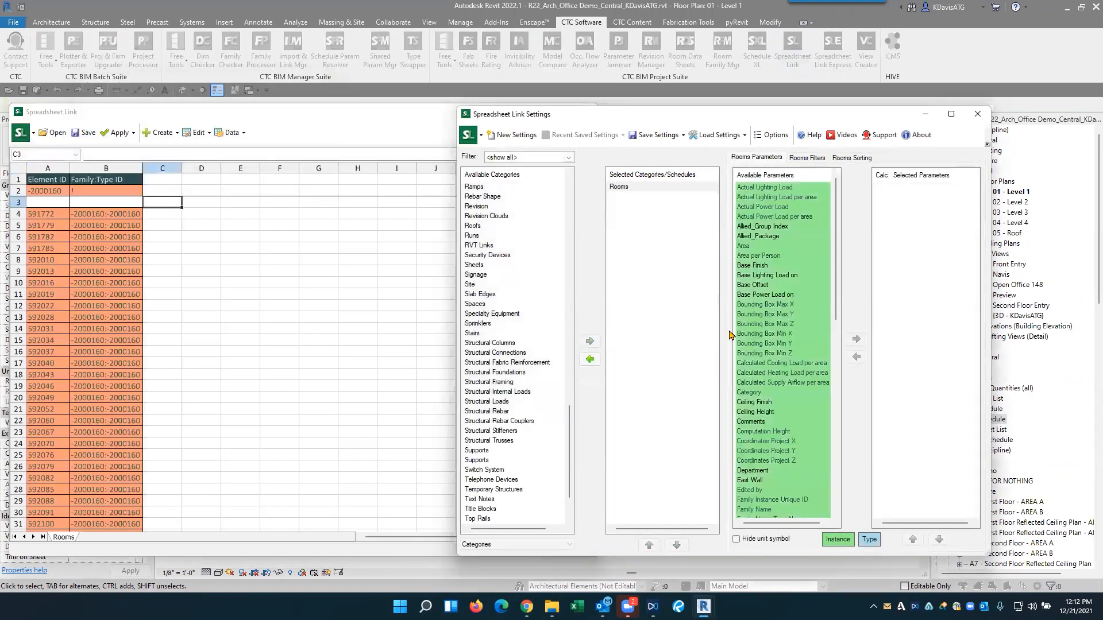
- Add the Name and Number parameters to the Rooms spreadsheet
scroll(774, 408, up, 1)
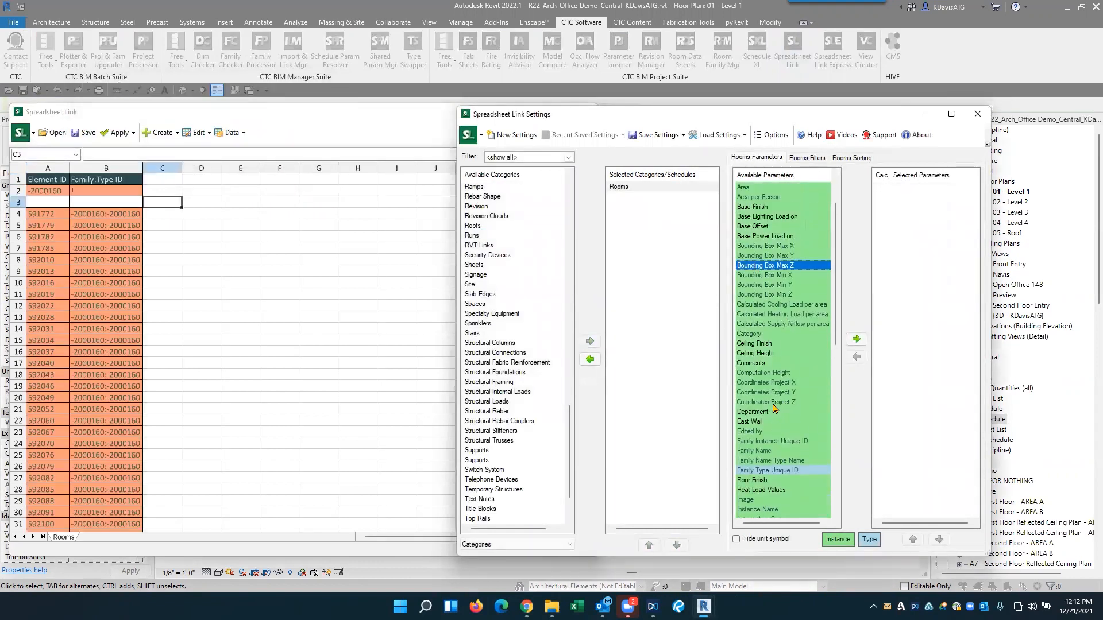
key(n)
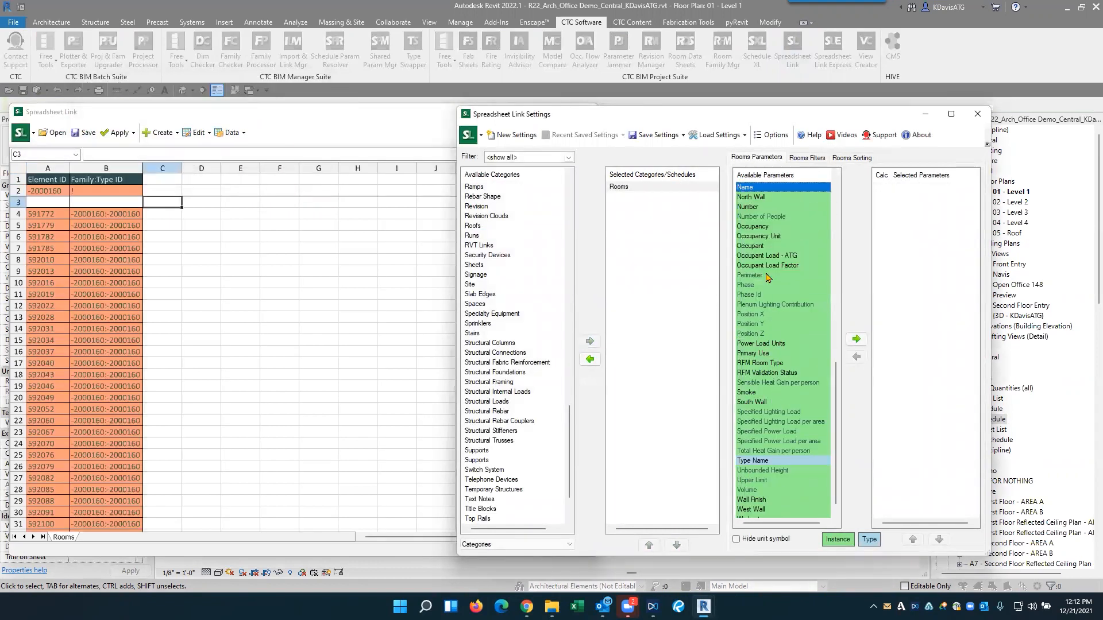
double_click(754, 189)
double_click(758, 198)
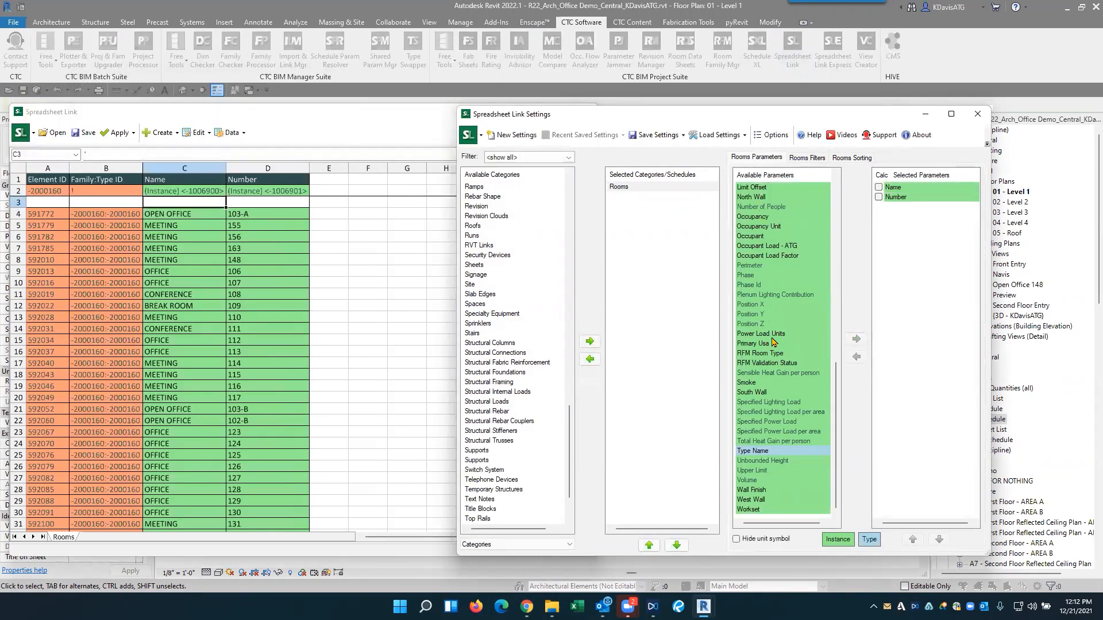
- Add the West Wall, South Wall, North Wall, East Wall and Floor Finish parameters to the Rooms spreadsheet
double_click(758, 501)
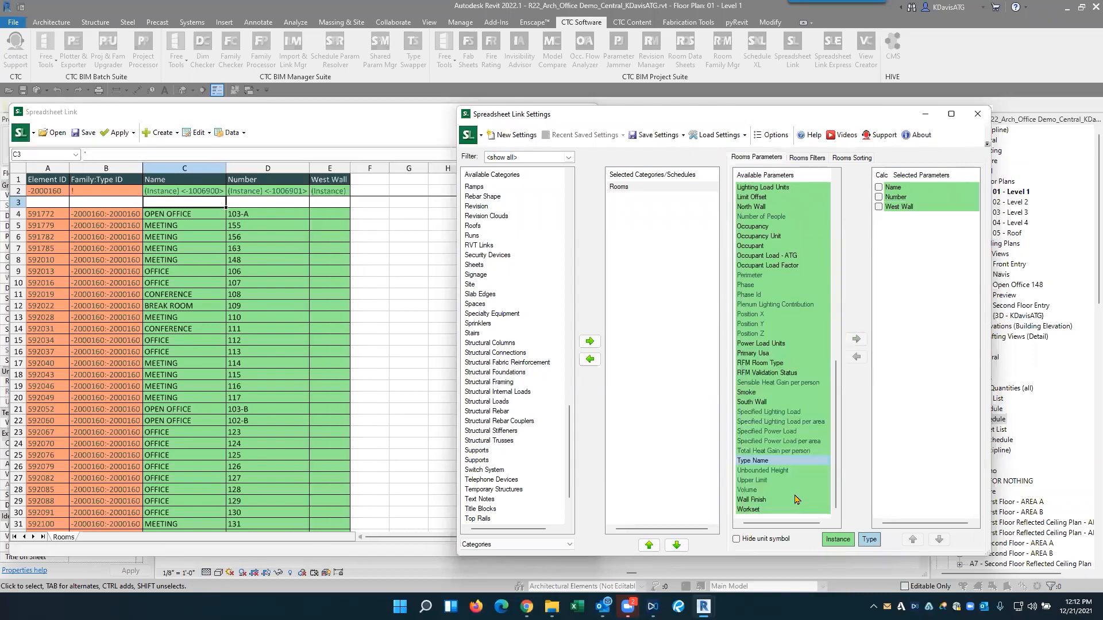
double_click(762, 402)
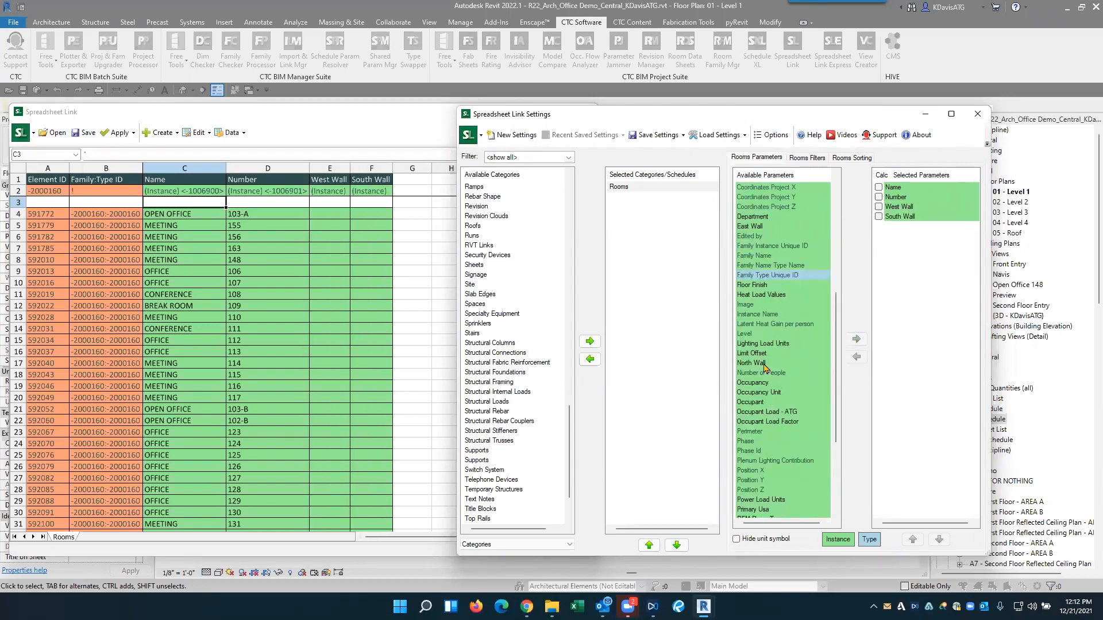
double_click(752, 363)
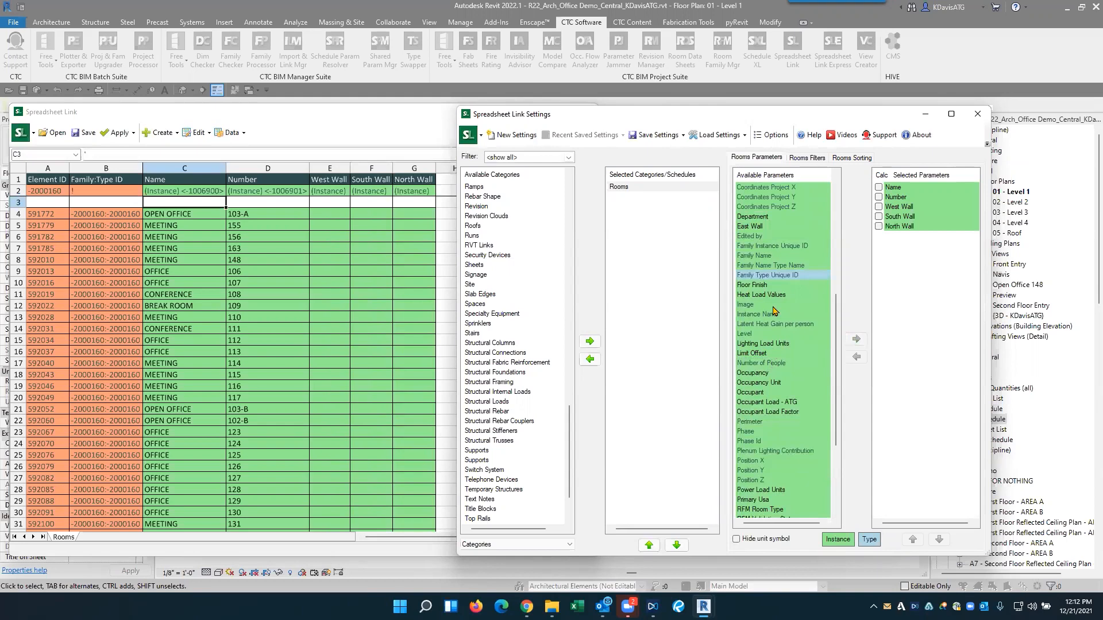
double_click(752, 226)
double_click(753, 276)
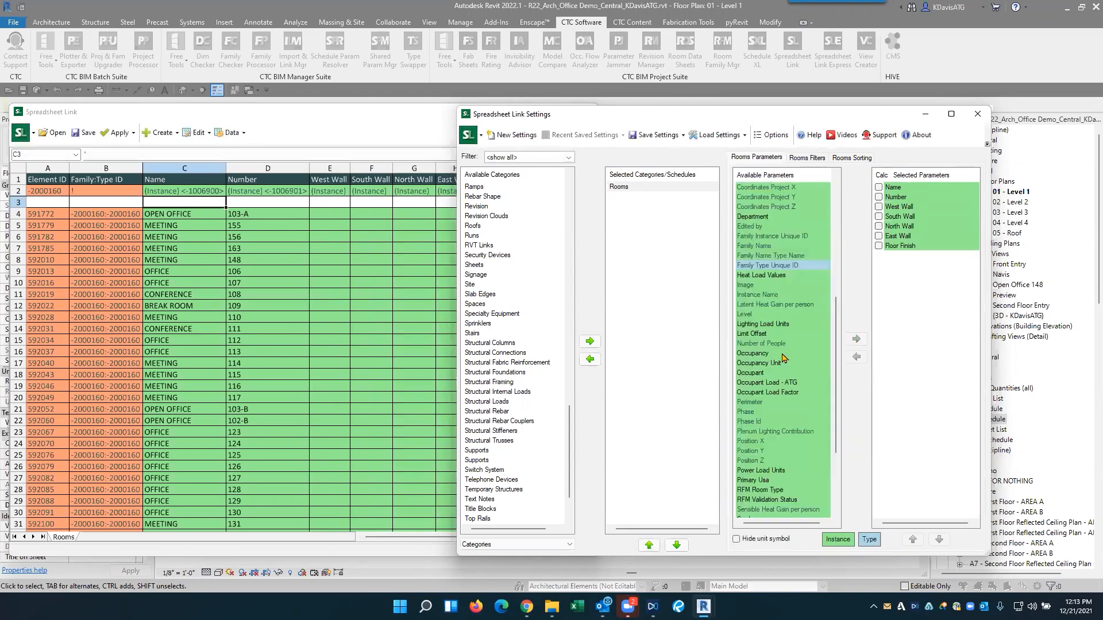
- Enter PT-1 as the West Wall and South Wall finishes of open office 103-A in the spreadsheet
click(355, 119)
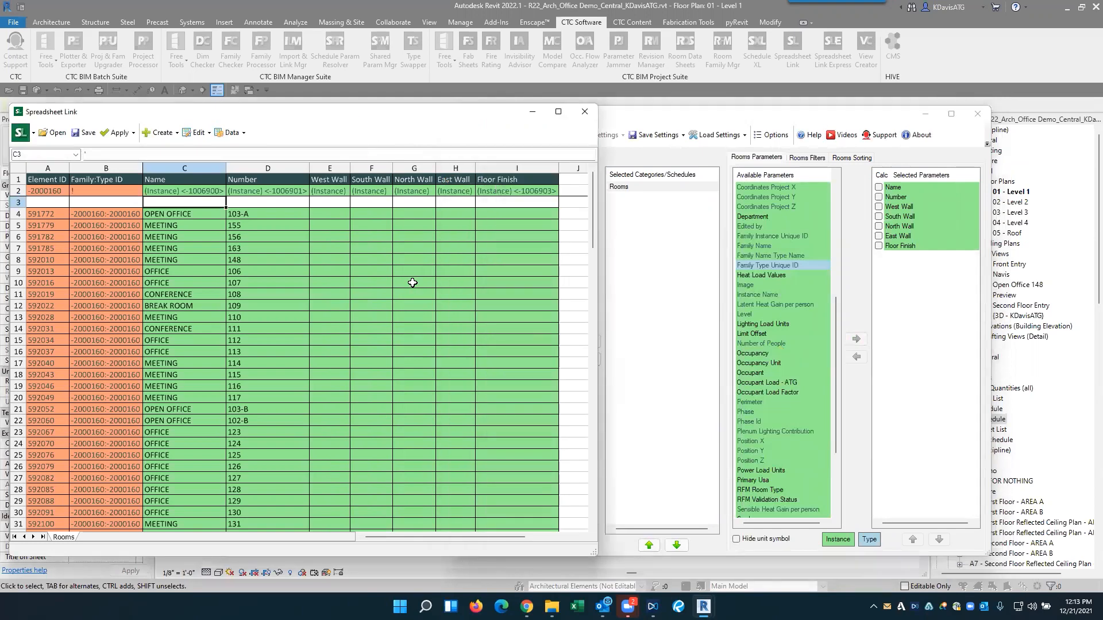
click(325, 214)
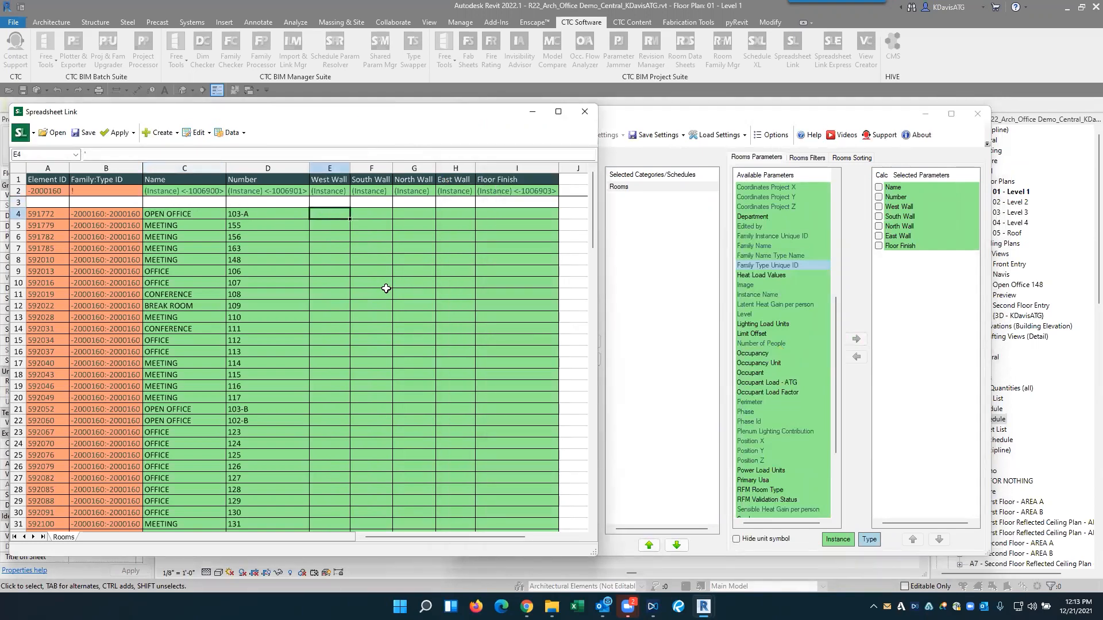
text(PT-1)
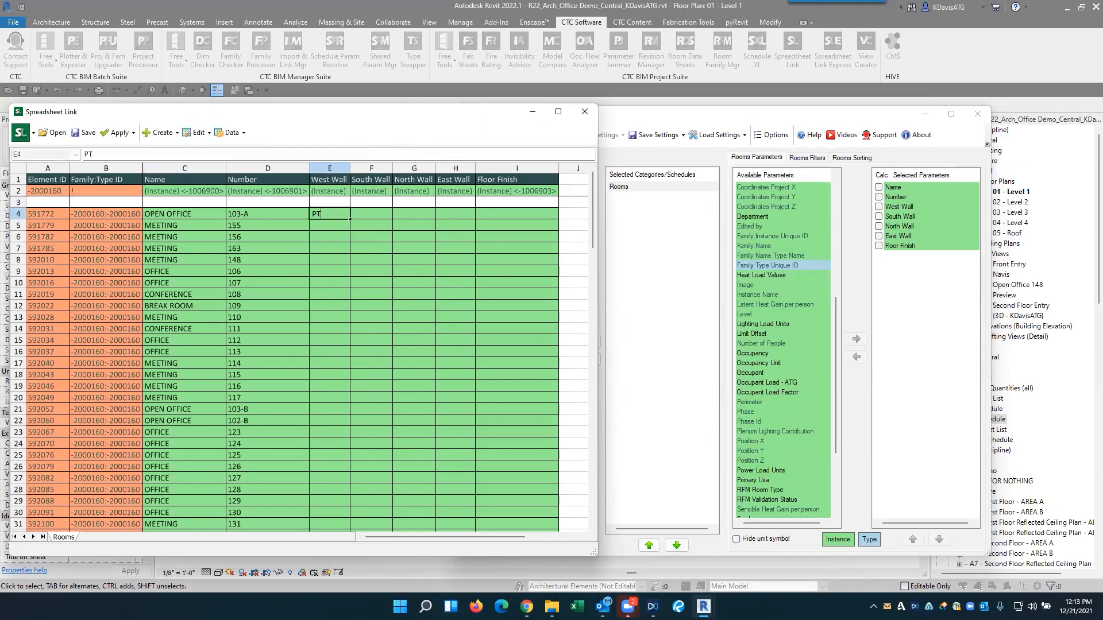
click(377, 216)
text(PT-1)
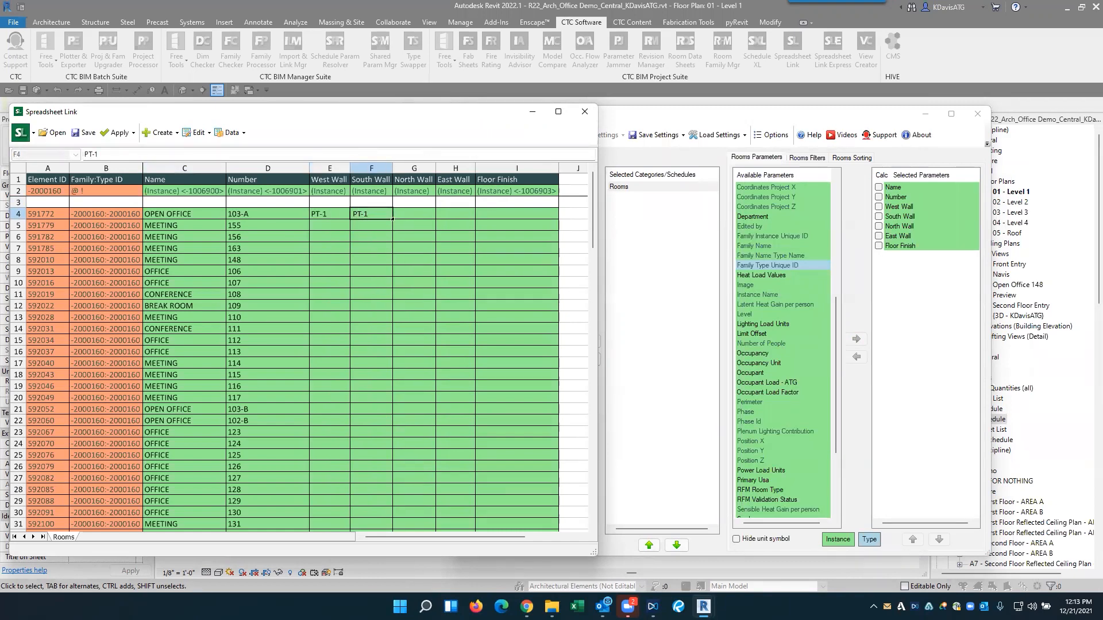
click(362, 227)
- Copy the PT-1 finishes of open office 103-A to its North Wall and East Wall cells
drag(332, 212, 367, 215)
key(ctrl+c)
click(402, 215)
key(ctrl+v)
click(424, 250)
- Copy the four PT-1 wall finishes of open office 103-A to meeting room 155
drag(325, 212, 455, 217)
key(ctrl+c)
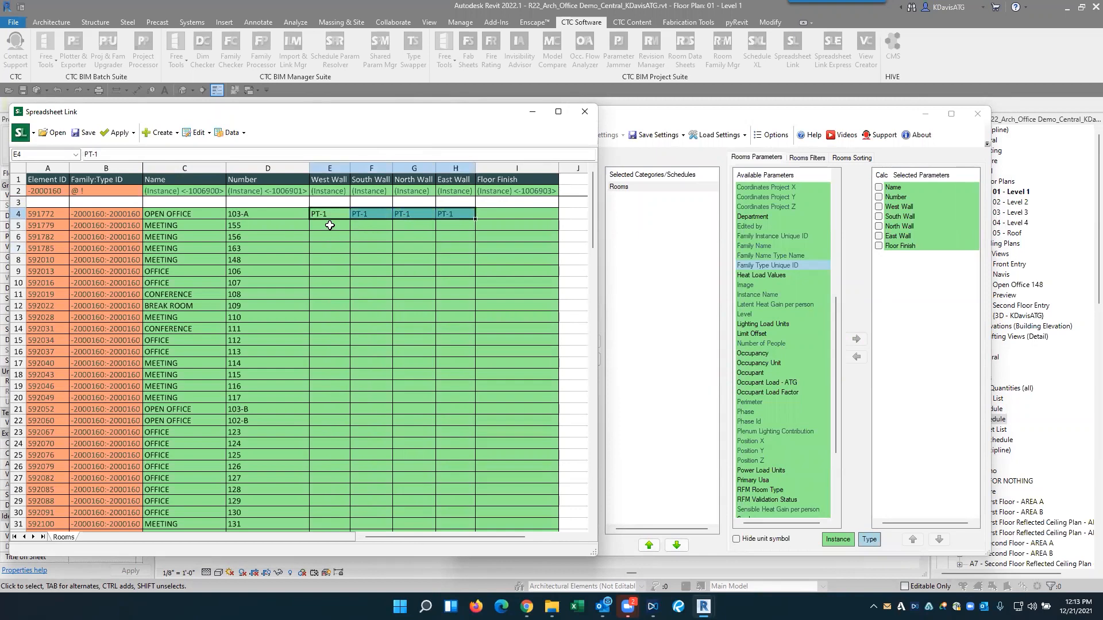
click(332, 227)
key(ctrl+v)
- Fill PT-1 down all four wall finish columns from open office 103-A through office 130
click(329, 214)
click(340, 227)
drag(342, 215, 332, 520)
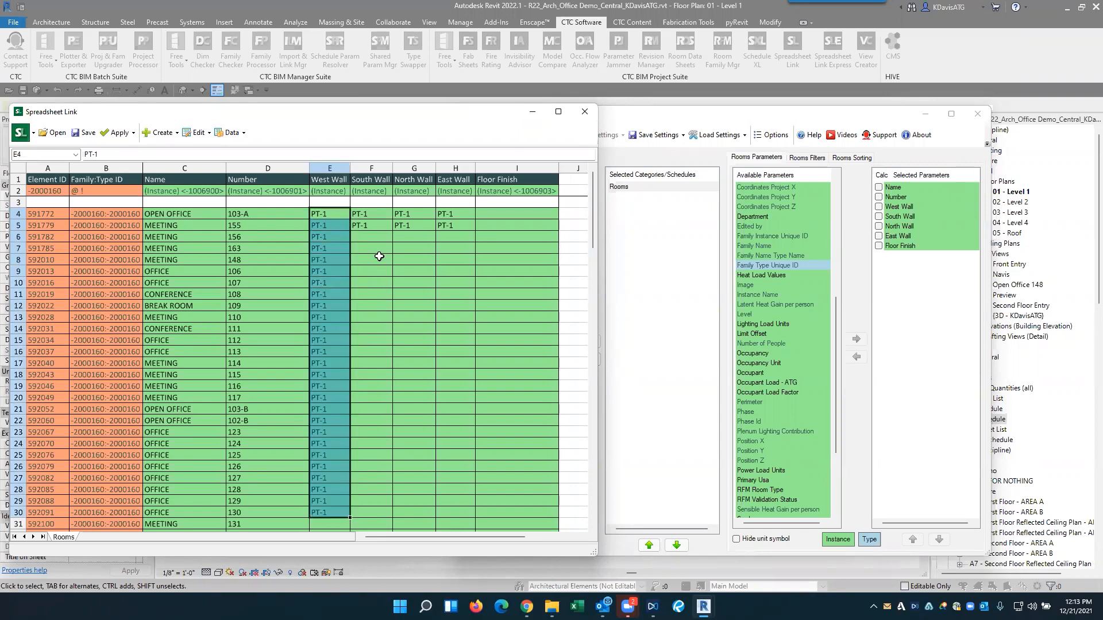
drag(370, 214, 475, 517)
- Enter PT-2 as the West Wall and South Wall finishes of meeting room 131
scroll(416, 475, down, 3)
click(326, 421)
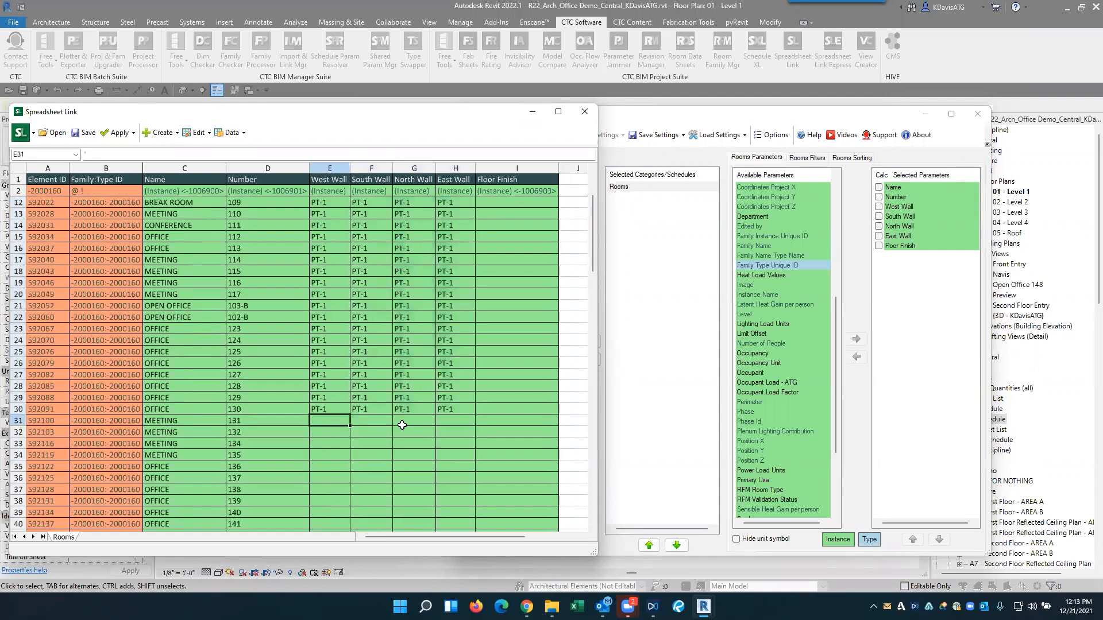
text(PT-2)
key(Tab)
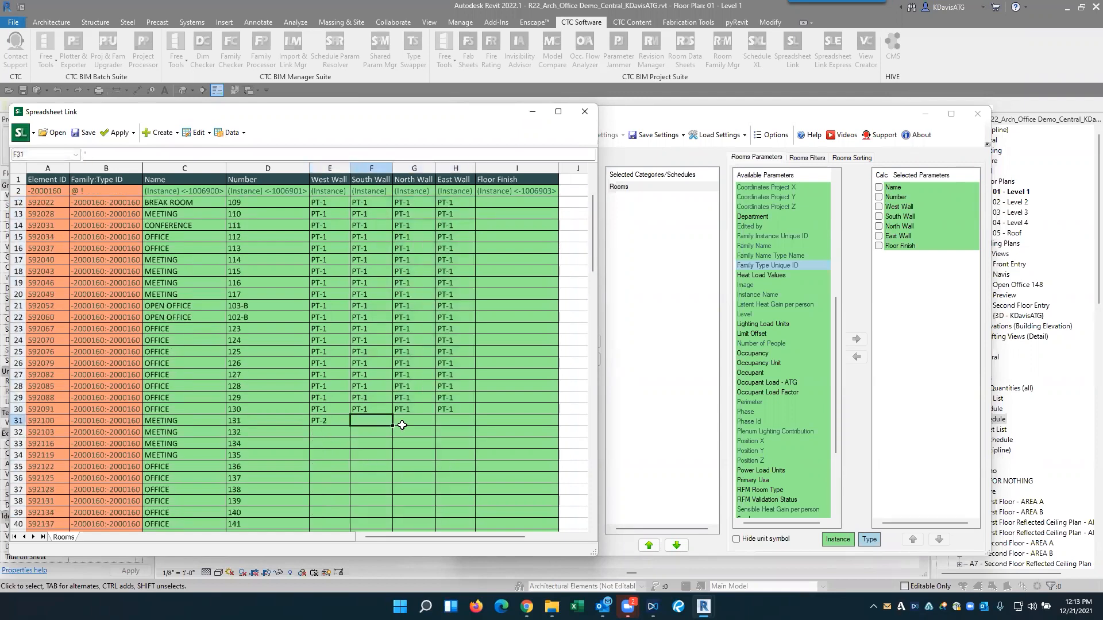
text(PT-2)
click(439, 440)
- Copy the PT-2 finishes of meeting room 131 to its North Wall and East Wall cells
drag(332, 422, 371, 421)
click(415, 423)
key(ctrl+v)
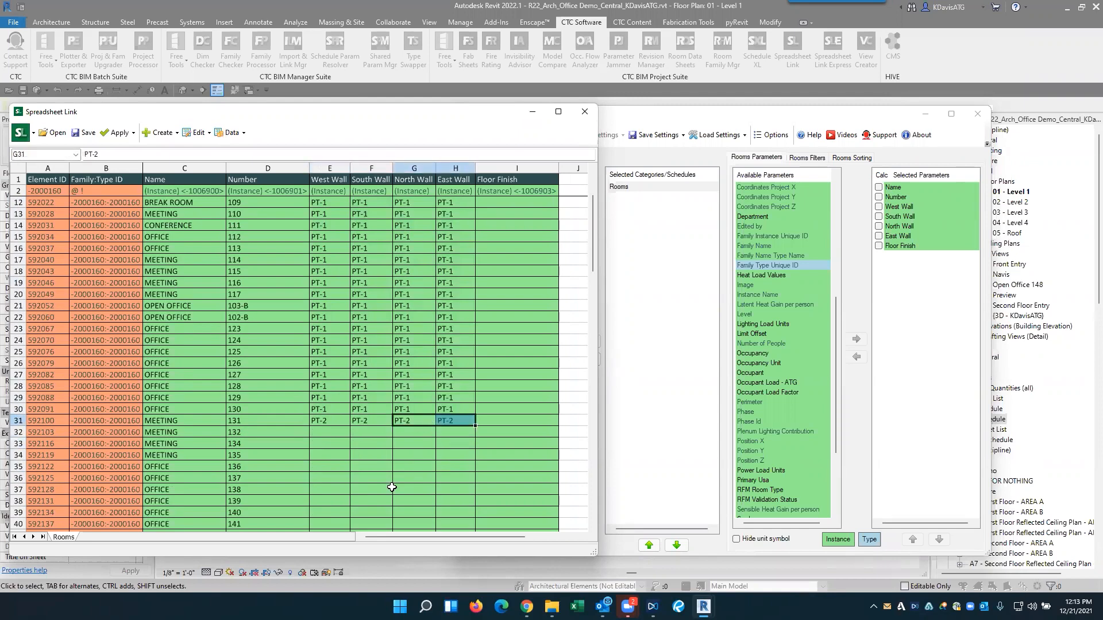
- Try to fill the four PT-2 wall finishes of meeting room 131 down to meeting room 135, and undo the fill
click(292, 452)
drag(322, 421, 472, 468)
click(345, 435)
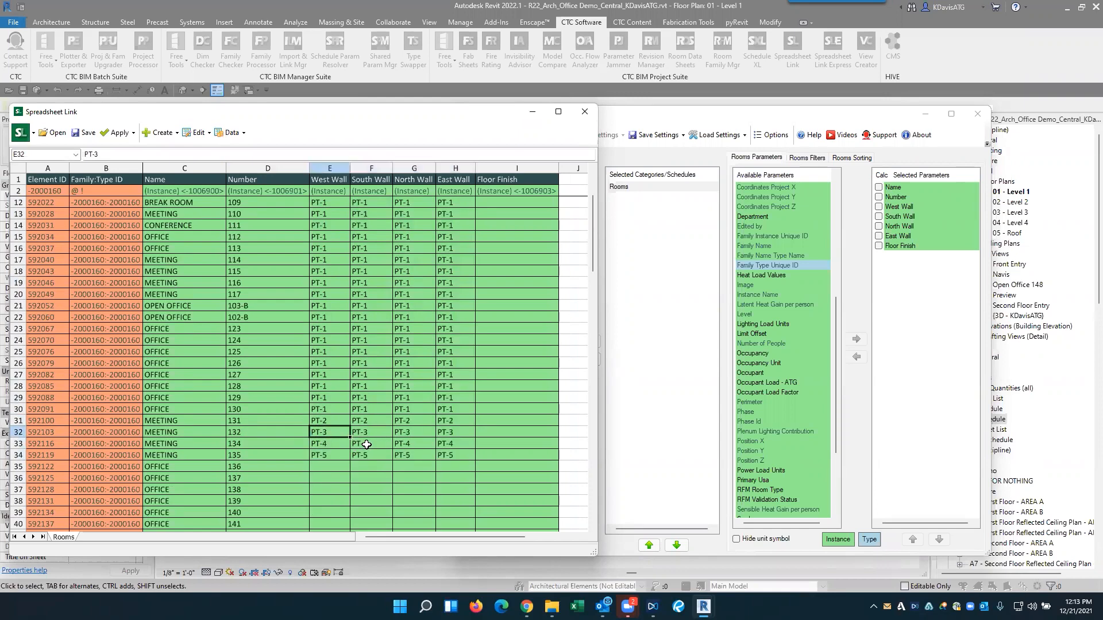
key(Delete)
key(Escape)
click(365, 452)
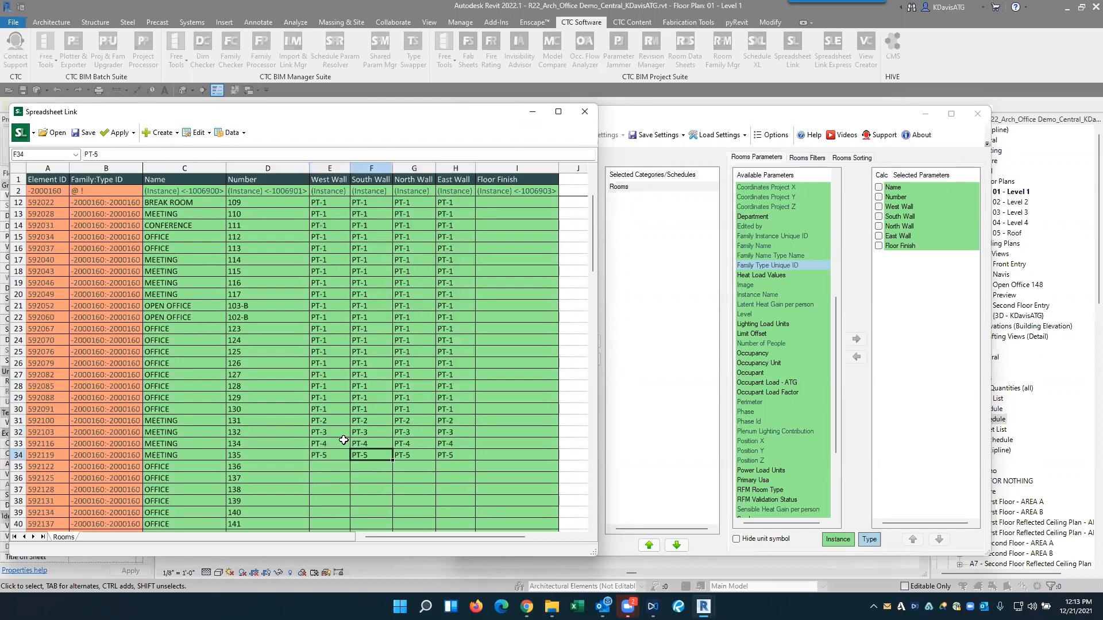
key(ctrl+z)
click(360, 432)
- Copy the PT-2 West Wall finish of meeting room 131 down to meeting rooms 132, 134 and 135
click(332, 421)
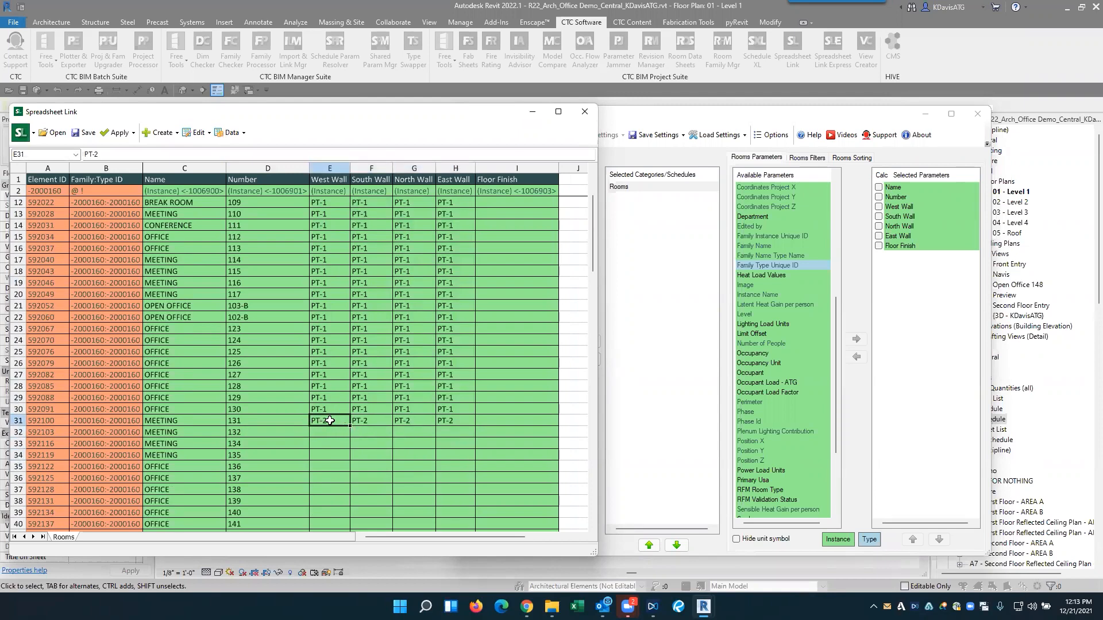
drag(349, 426, 349, 459)
click(405, 455)
- Try to fill the West Wall finishes of meeting rooms 131 to 135 across the other wall columns, and undo the fill
drag(332, 422, 349, 457)
drag(452, 458, 472, 470)
click(435, 453)
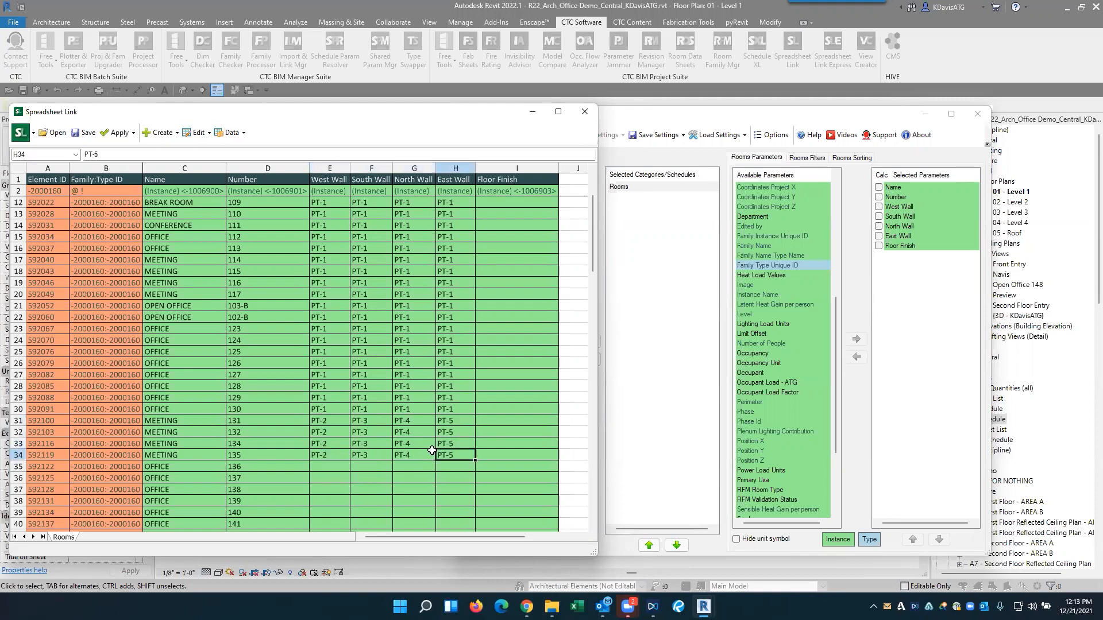
key(ctrl+z)
- Paste PT-2 into the South Wall, North Wall and East Wall cells of meeting rooms 132, 134 and 135
click(370, 436)
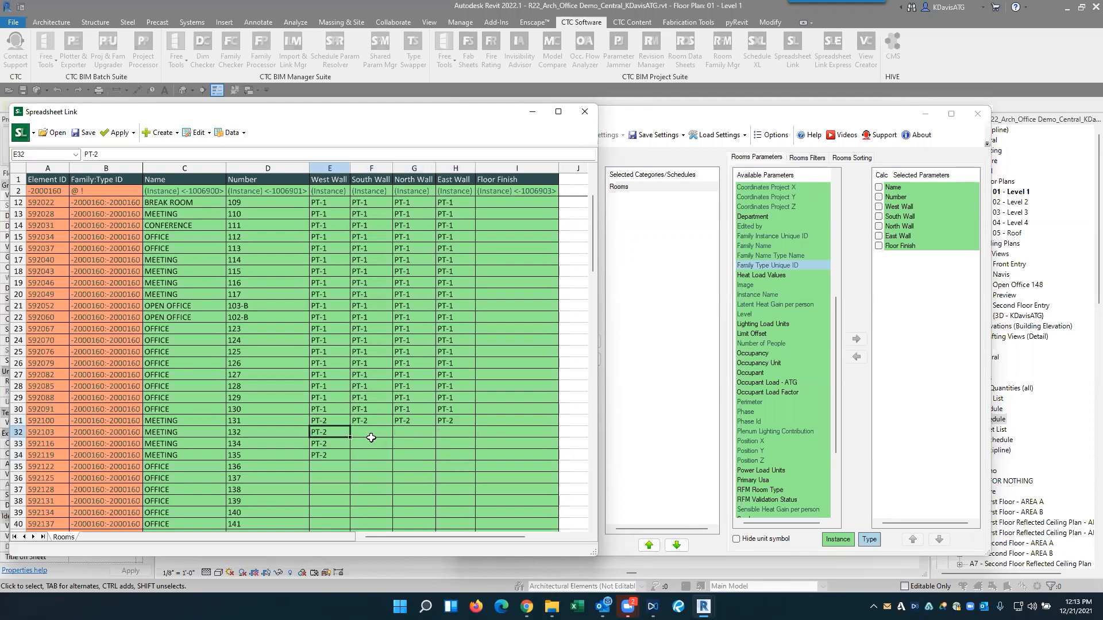
key(ctrl+v)
click(402, 434)
key(ctrl+v)
ctrl+click(445, 434)
click(457, 435)
key(ctrl+v)
drag(329, 426, 474, 460)
click(392, 455)
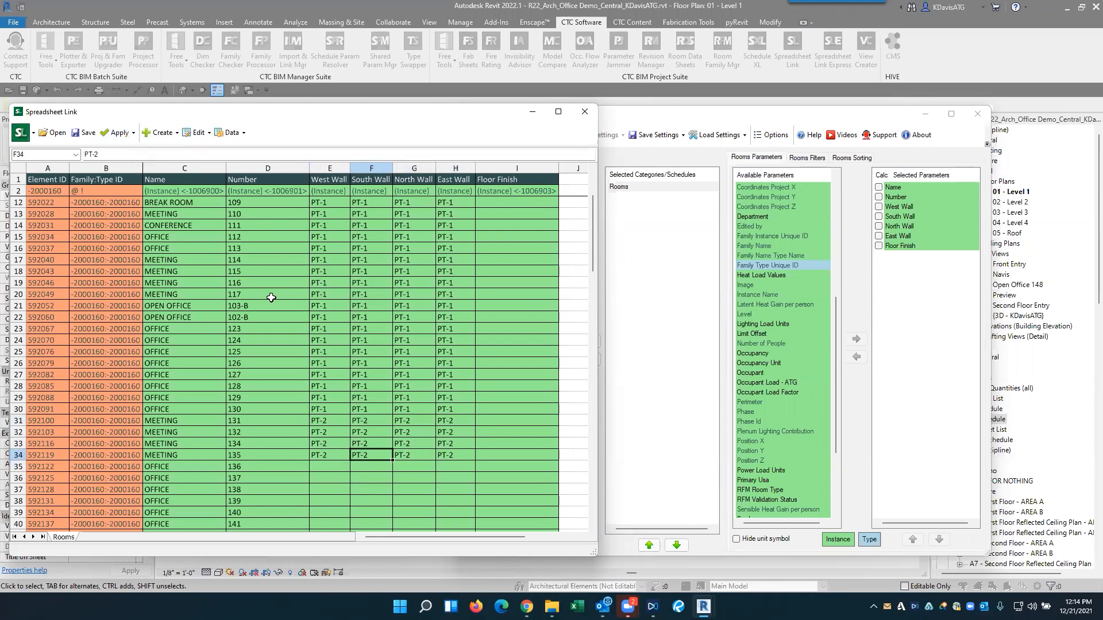
- Apply the wall finishes in the active Rooms worksheet to the Revit project and close the import result
scroll(388, 335, down, 4)
scroll(387, 336, up, 7)
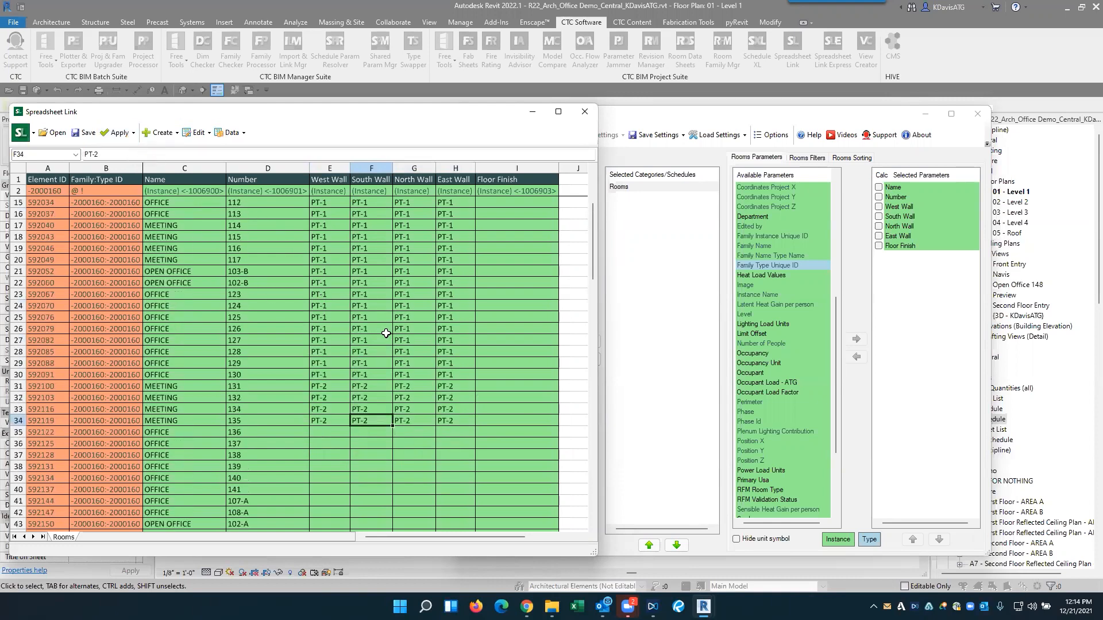
click(121, 134)
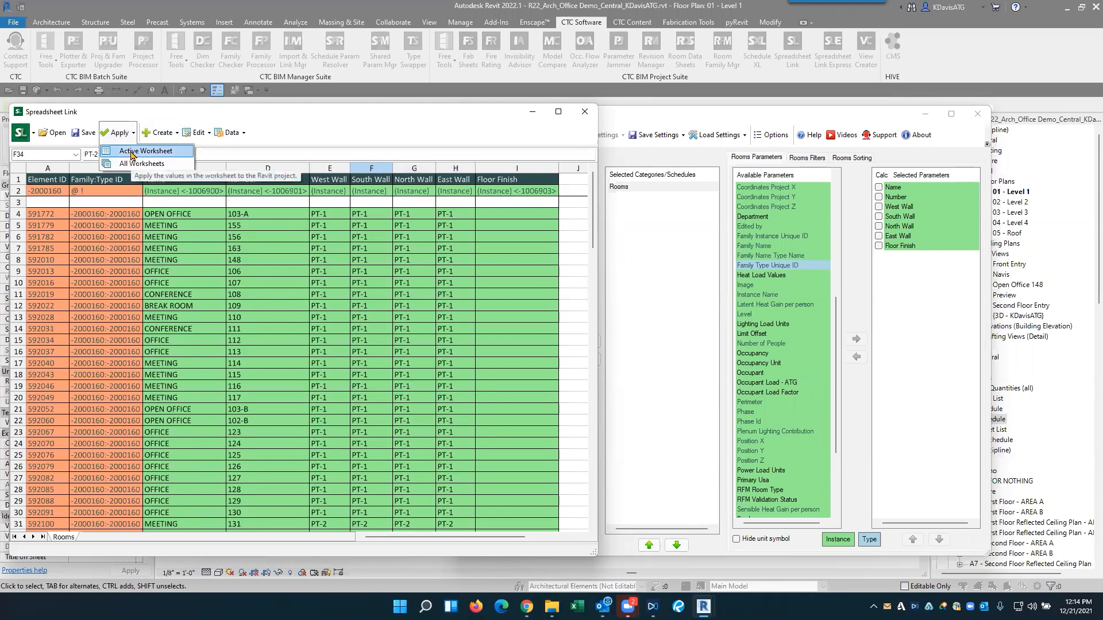
click(132, 152)
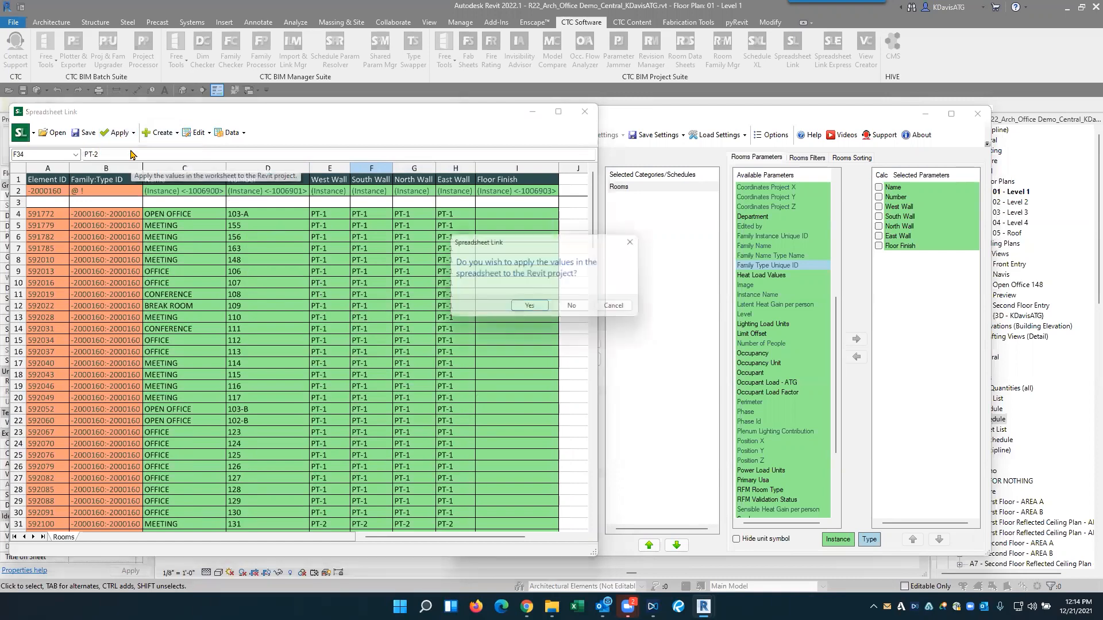
click(530, 310)
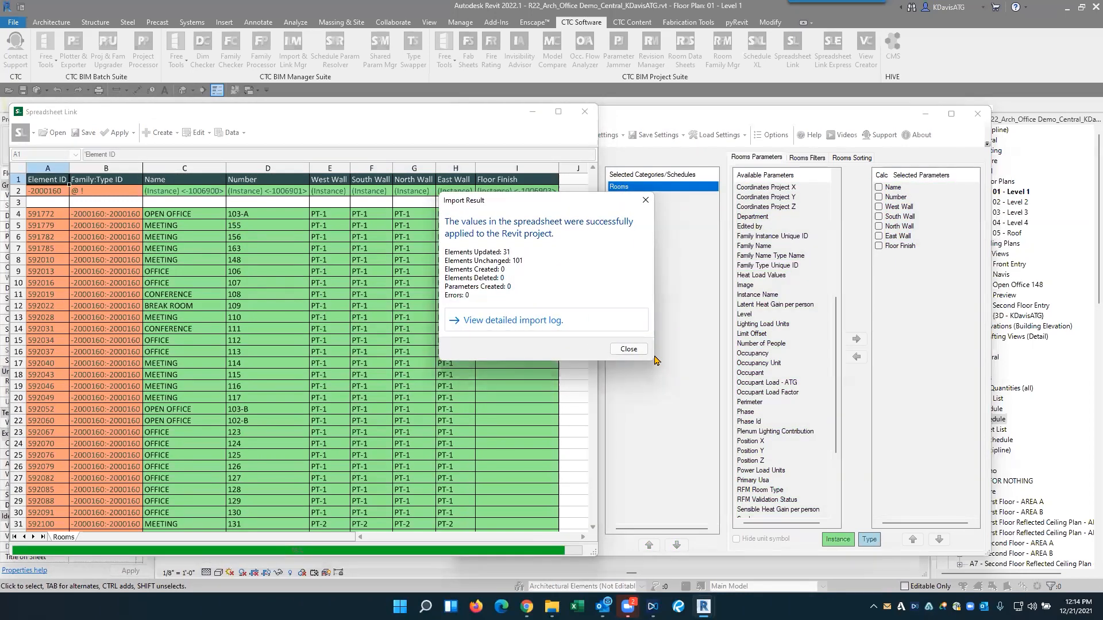
click(645, 200)
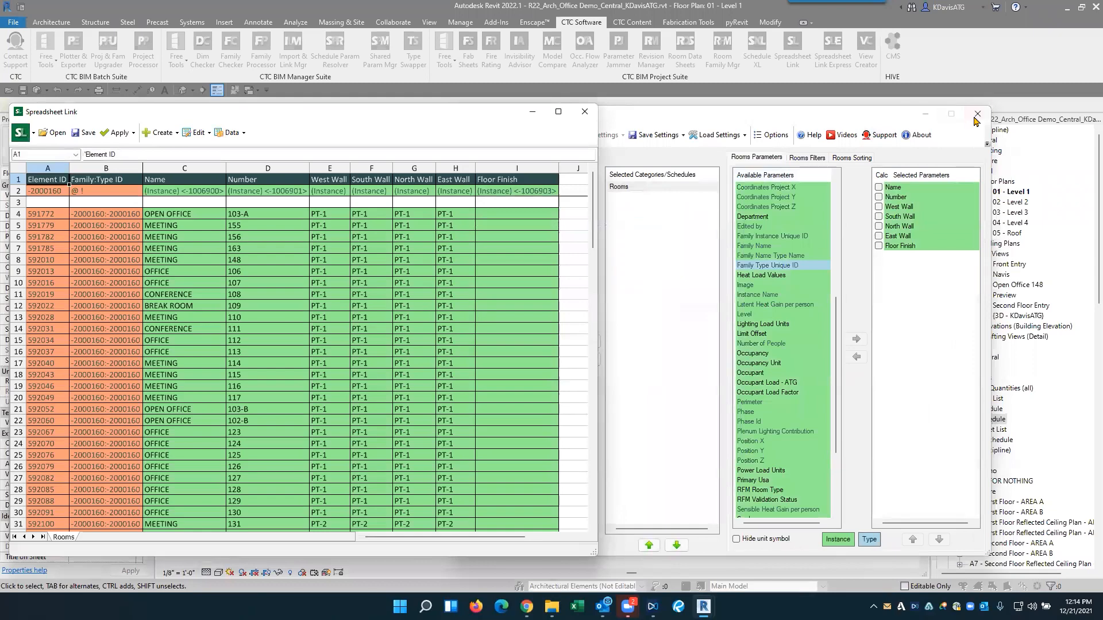
- Close Spreadsheet Link without saving its settings and open the Room Schedule to check the wall finishes
click(977, 114)
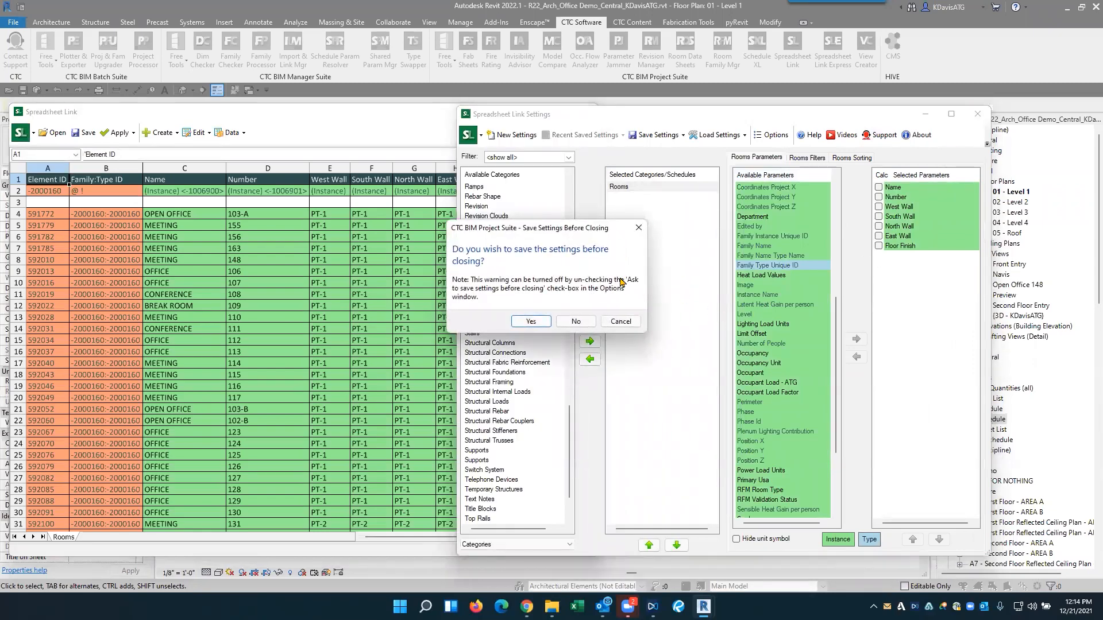
click(576, 321)
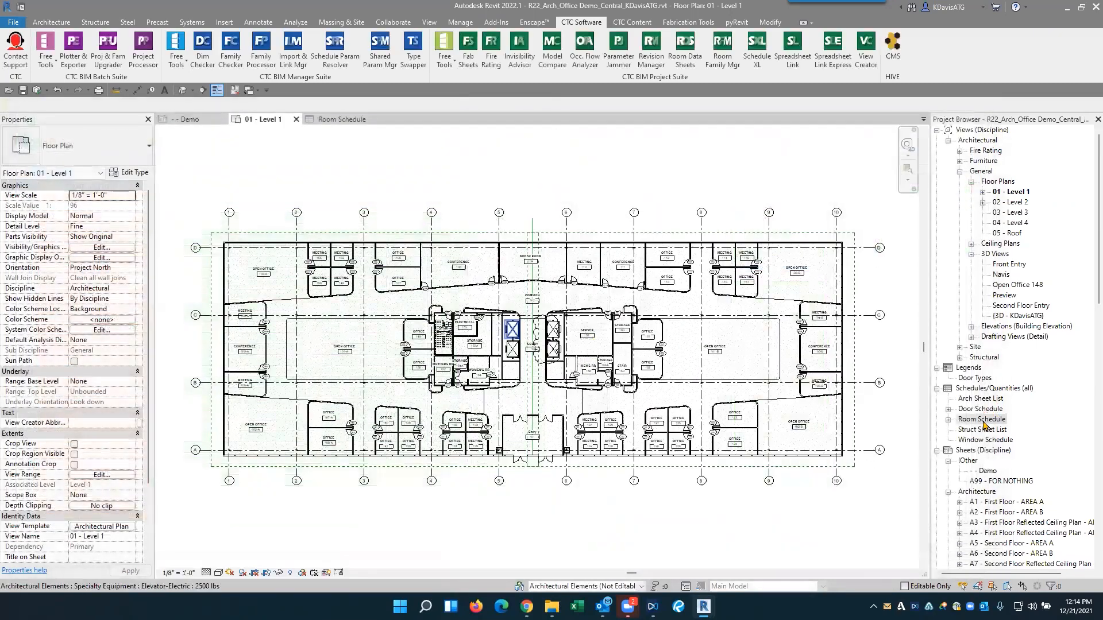
click(982, 418)
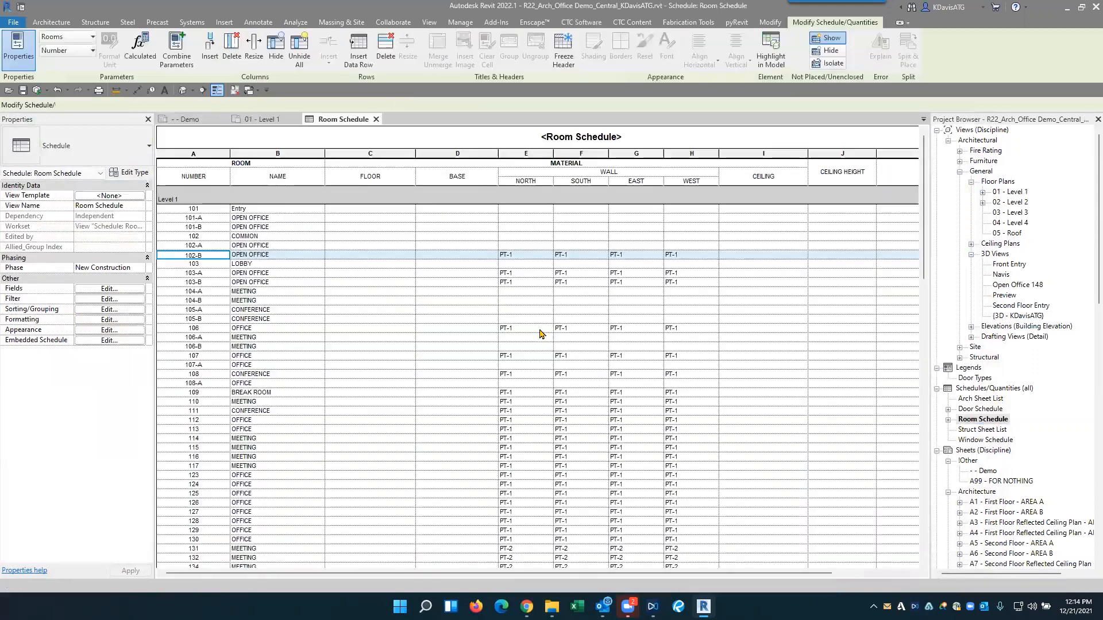
scroll(541, 296, down, 10)
scroll(618, 365, up, 10)
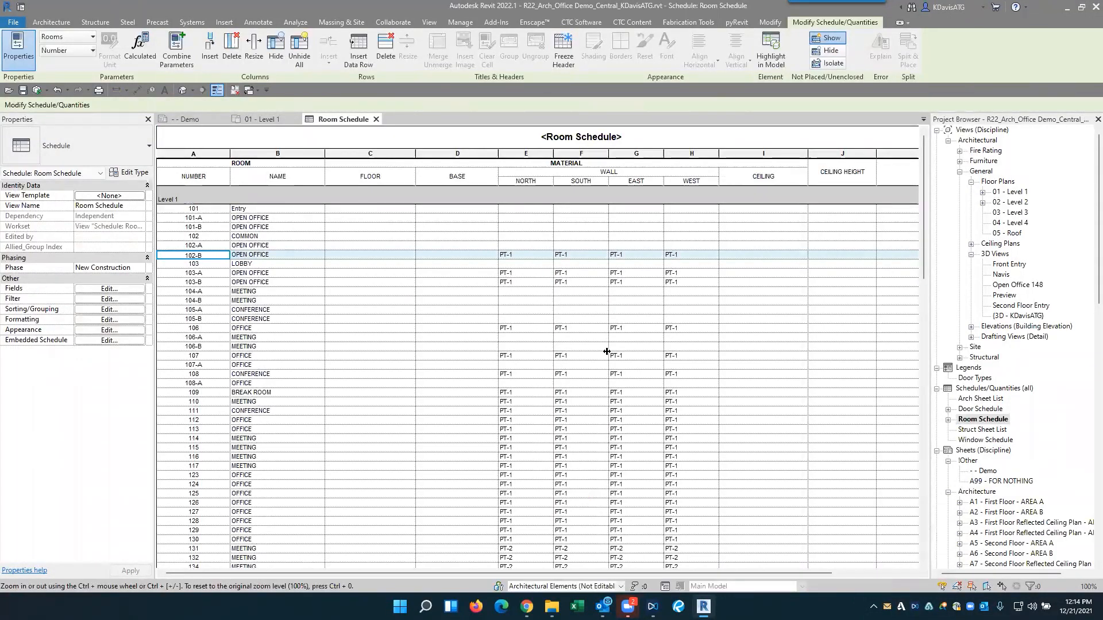
- Start Spreadsheet Link again and load the Rooms category into a new worksheet
click(581, 22)
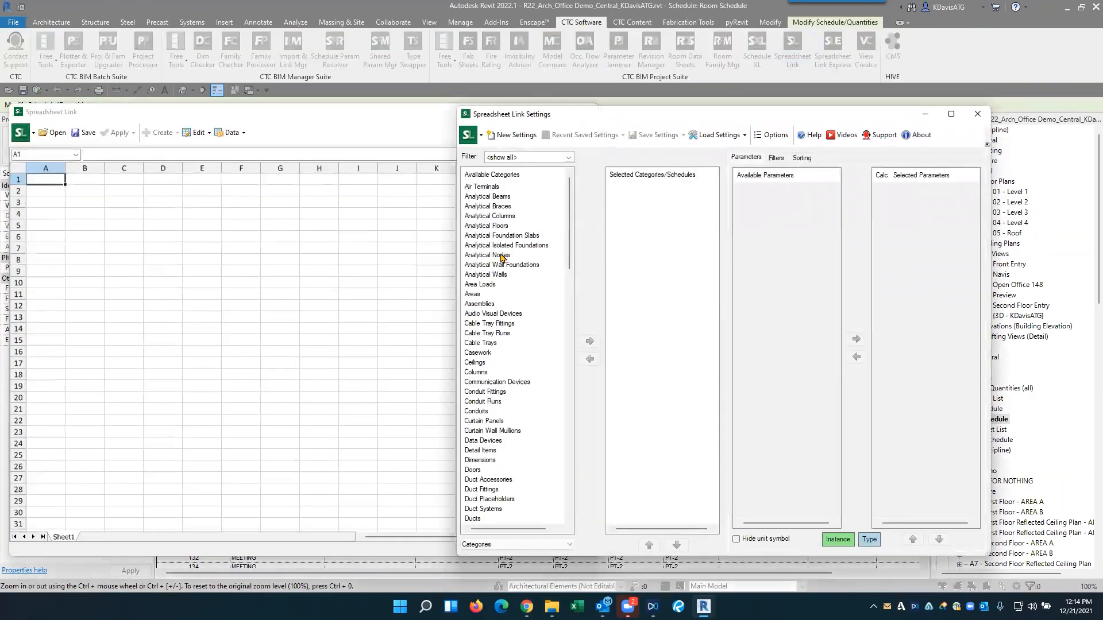
click(508, 256)
text(room)
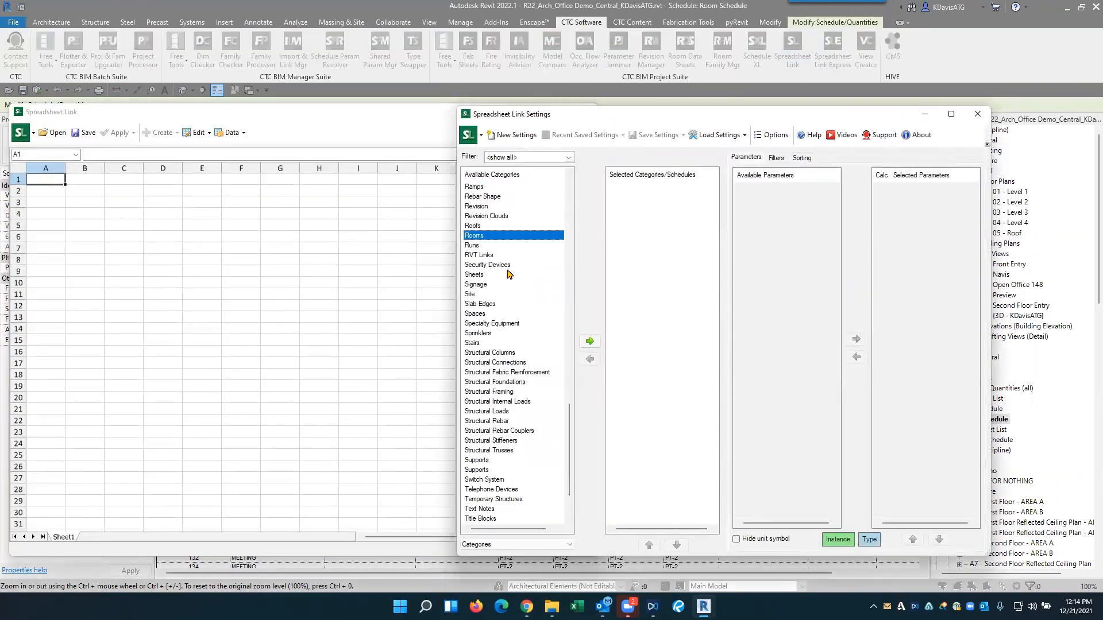
double_click(485, 236)
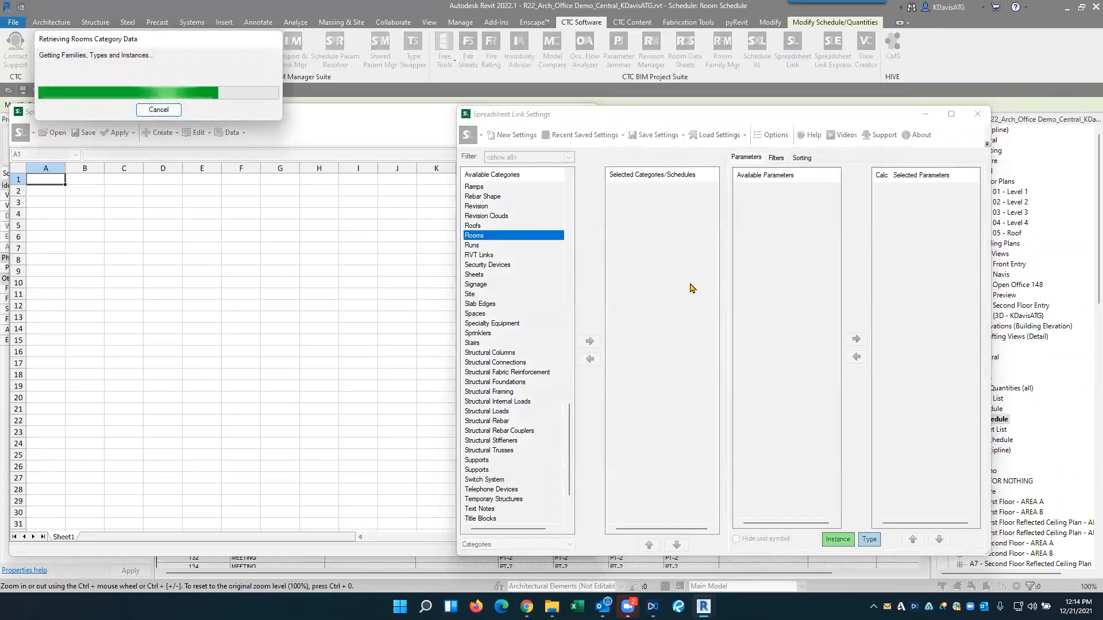
- Add the Name and Number room parameters to the worksheet's selected parameters
click(780, 305)
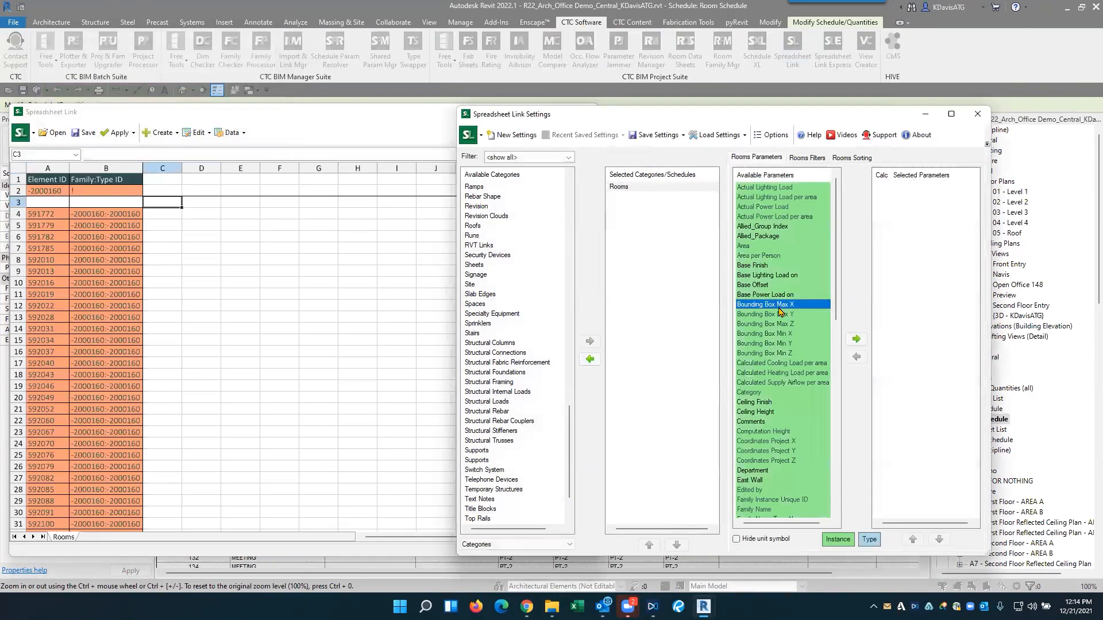
key(n)
click(755, 196)
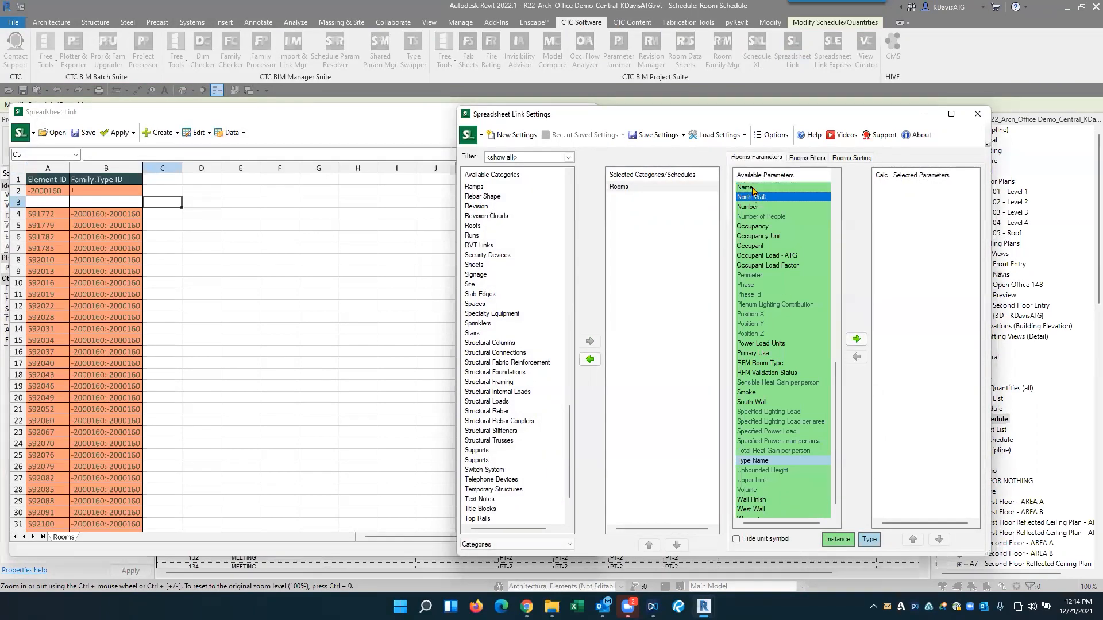
double_click(754, 188)
double_click(755, 198)
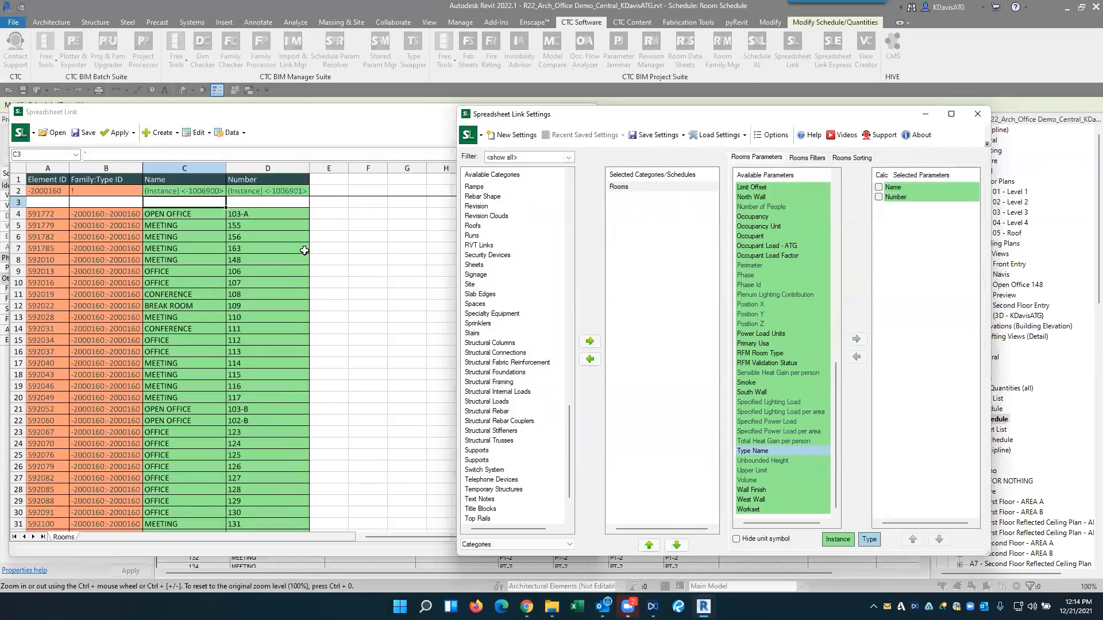
- Set the numbers of the first two rooms in the worksheet to 101 and 102
click(257, 215)
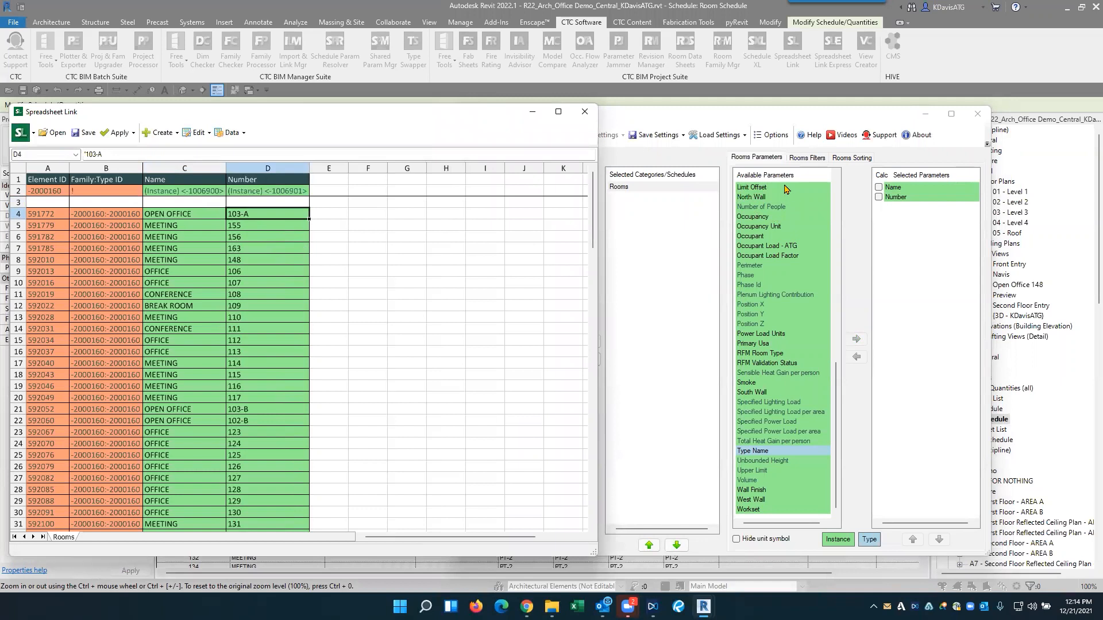
text(101)
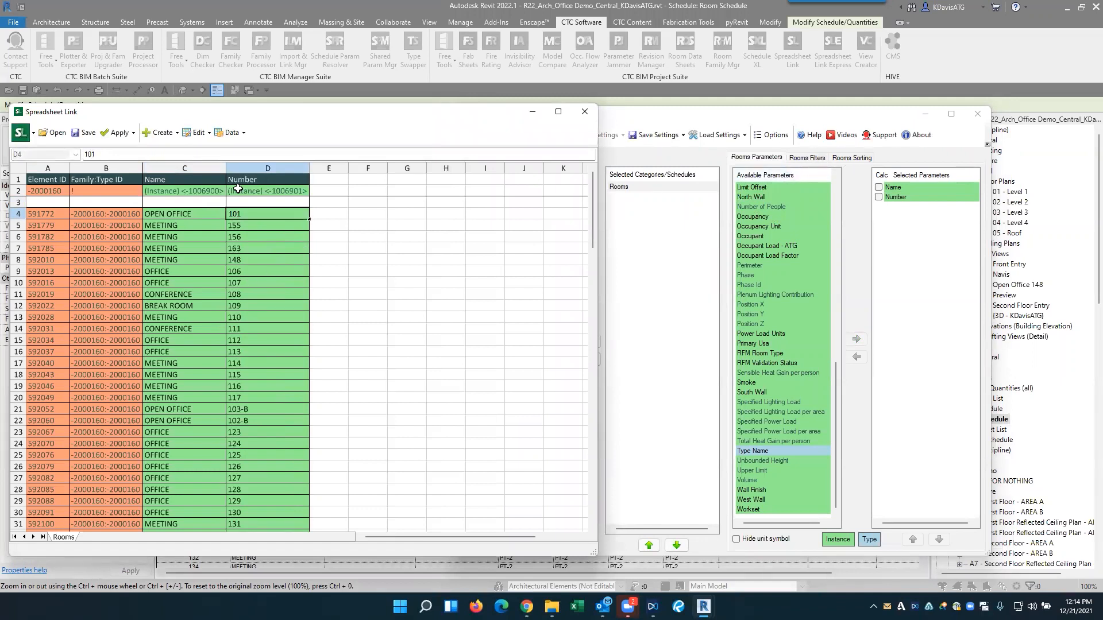
key(Return)
text(101)
- Fill the 101, 102 number series down the Number column to 166 at the Entry room
click(304, 211)
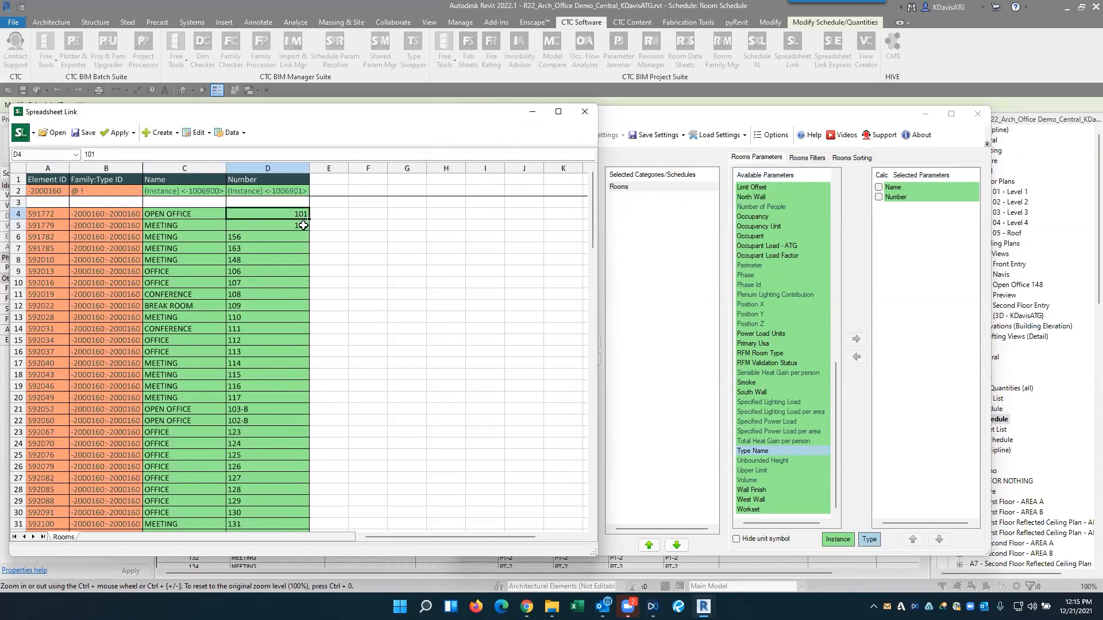
drag(296, 214, 304, 228)
drag(308, 266, 286, 517)
scroll(300, 236, down, 1)
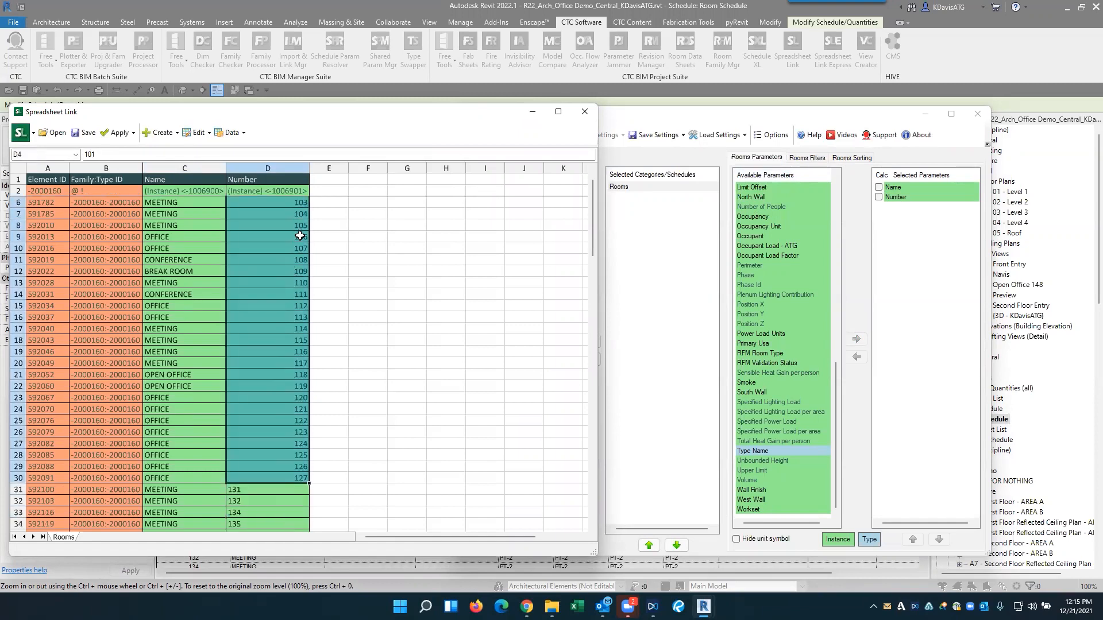
scroll(300, 247, down, 3)
drag(309, 380, 285, 483)
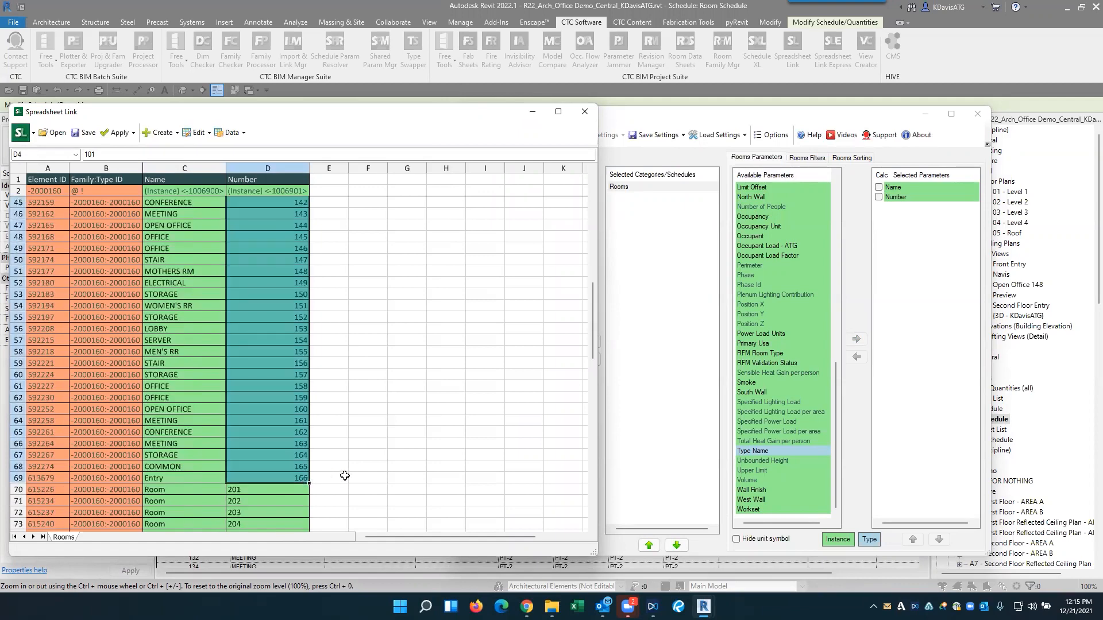
scroll(366, 460, up, 14)
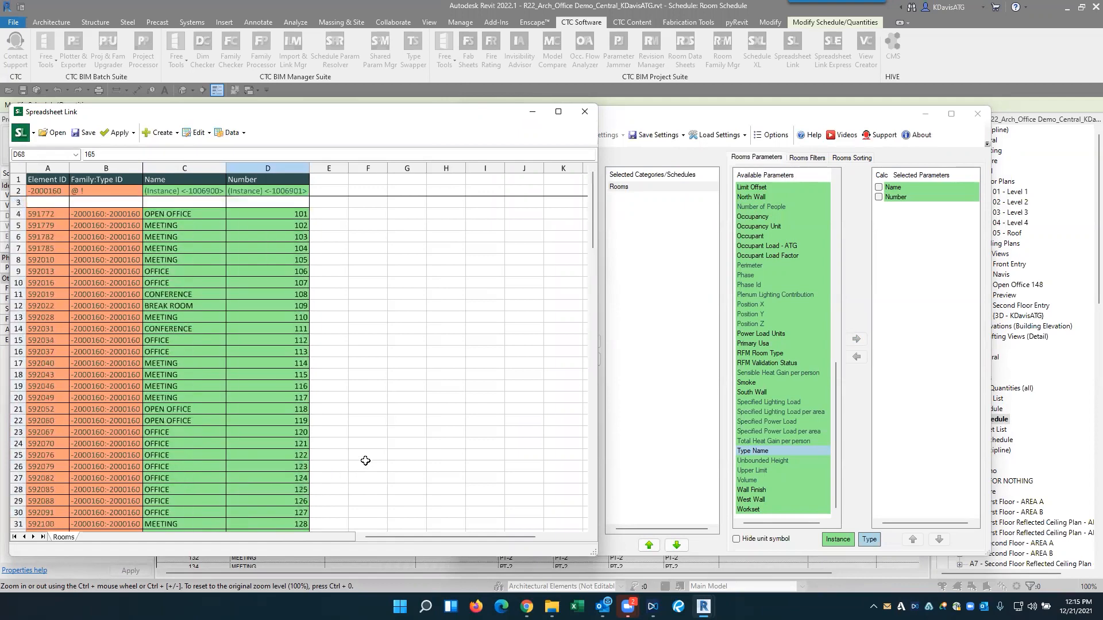
- Apply the renumbered active worksheet to the Revit project and close the import result
click(133, 133)
click(152, 144)
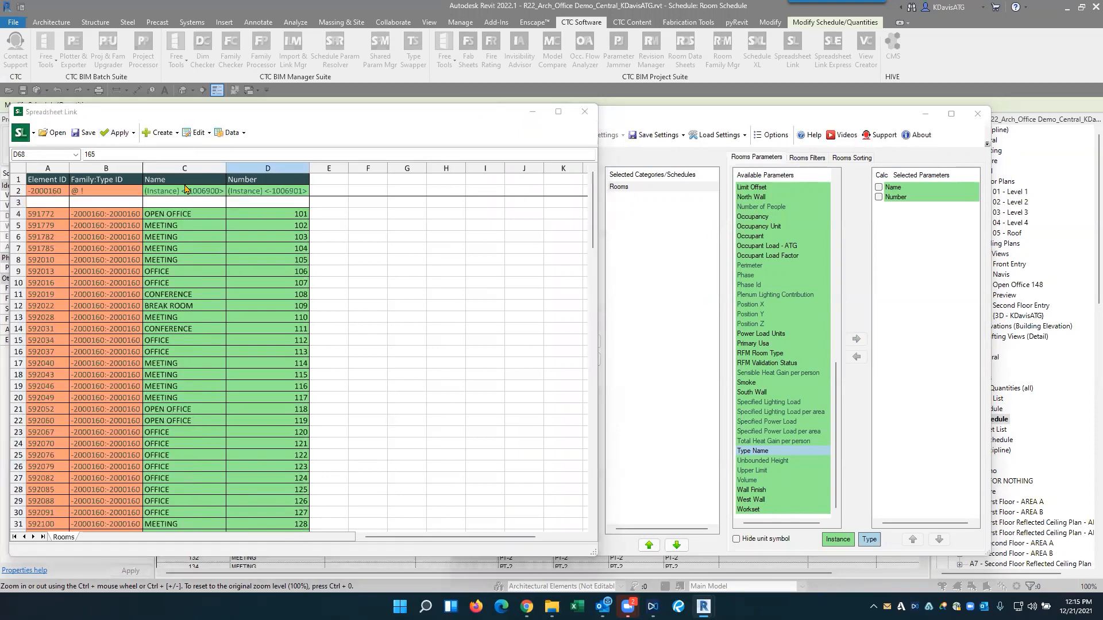
click(523, 309)
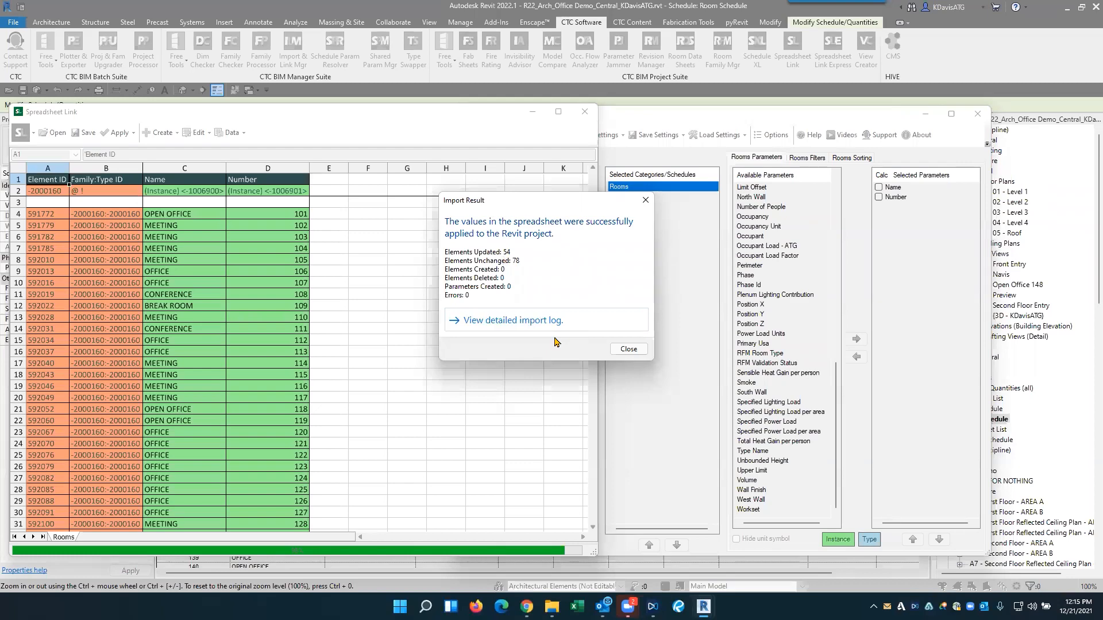
click(645, 200)
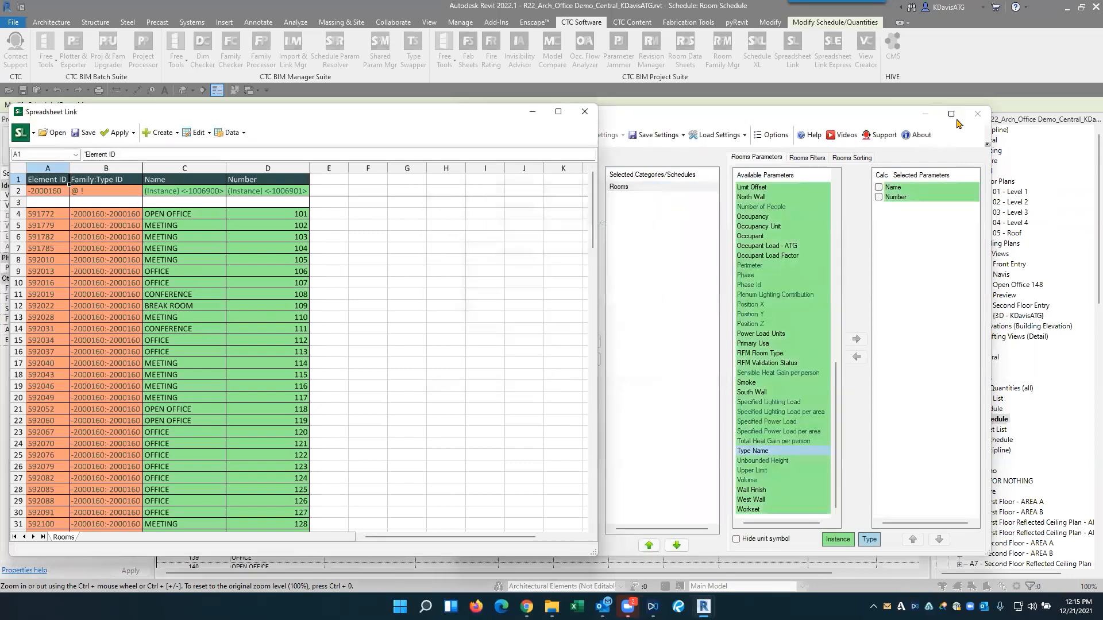
- Close Spreadsheet Link without saving its settings and inspect the room numbers on the 01 - Level 1 floor plan
click(977, 114)
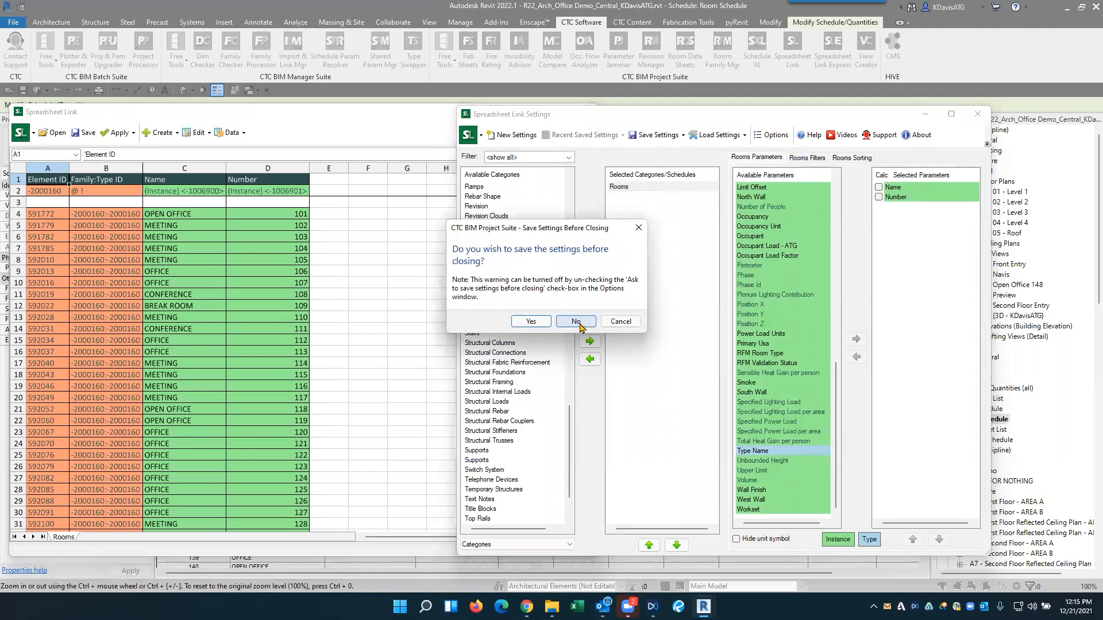
click(571, 323)
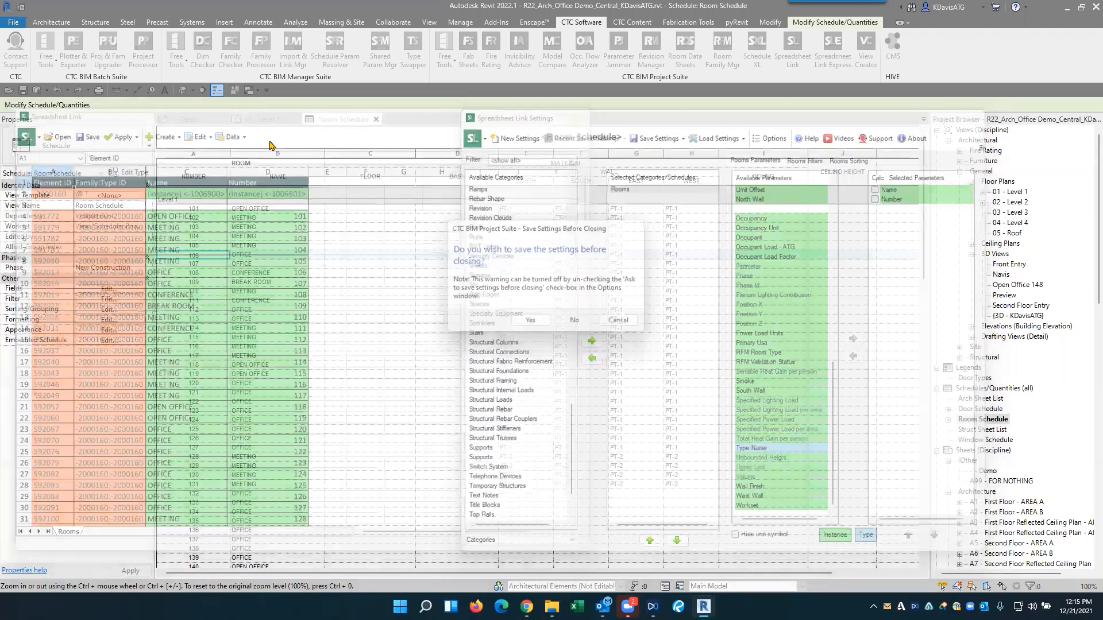
scroll(537, 446, up, 5)
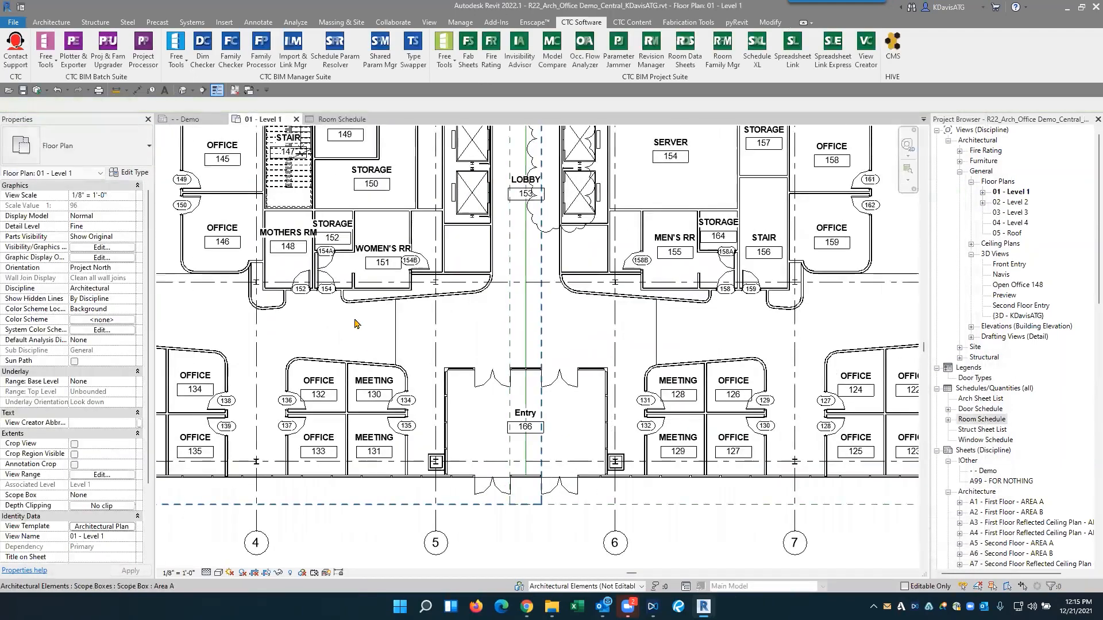
scroll(489, 298, down, 2)
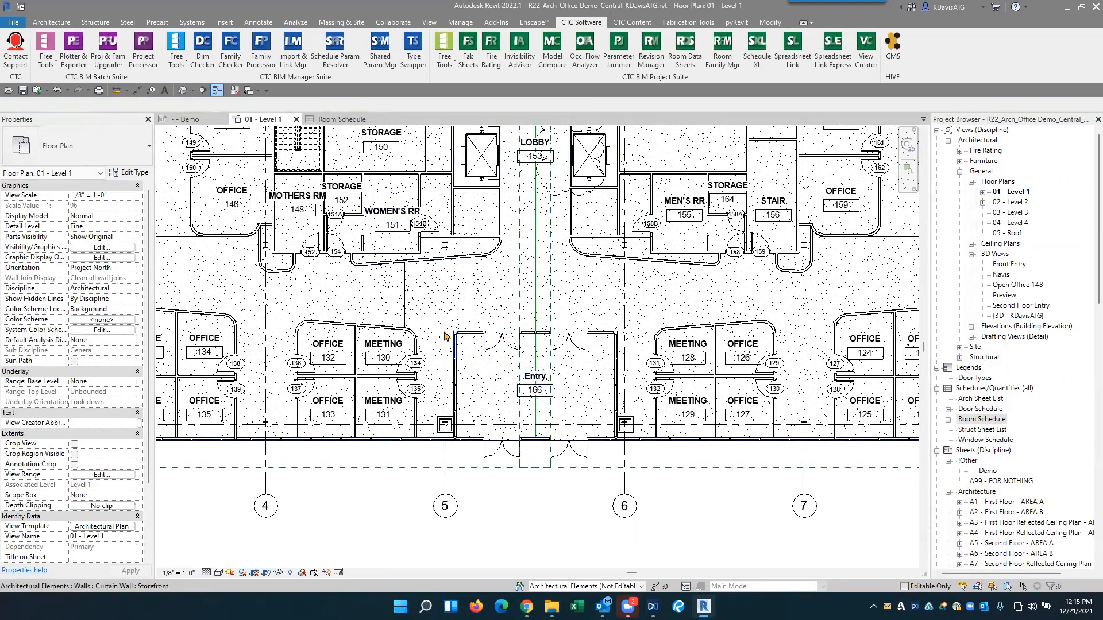
scroll(748, 377, down, 1)
scroll(565, 377, down, 1)
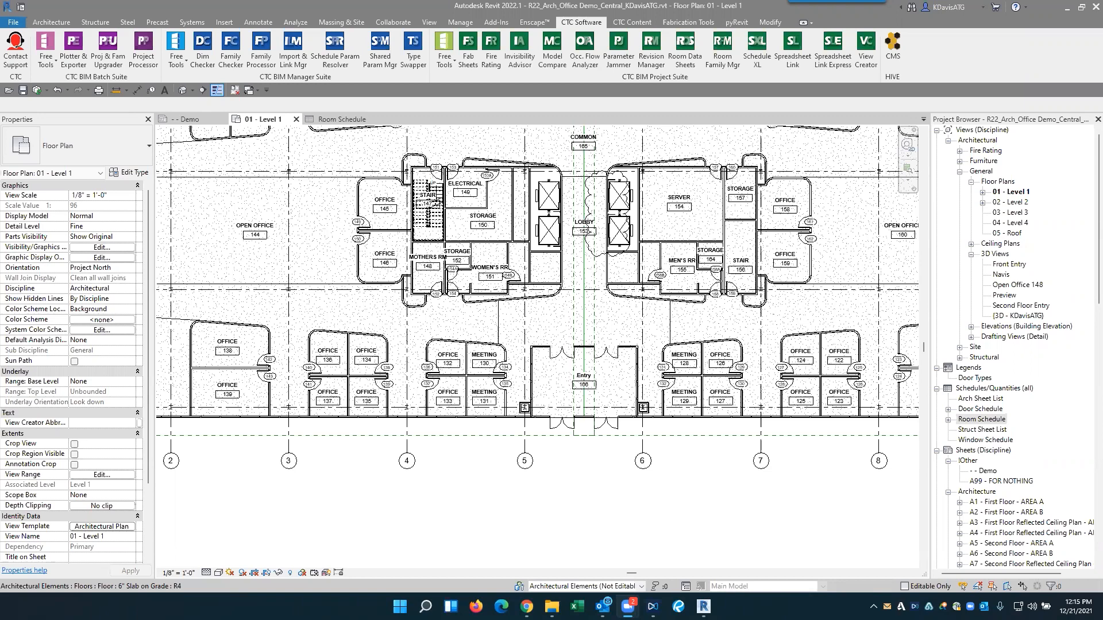
- Reopen Spreadsheet Link from the floor plan and load the Rooms category
click(793, 49)
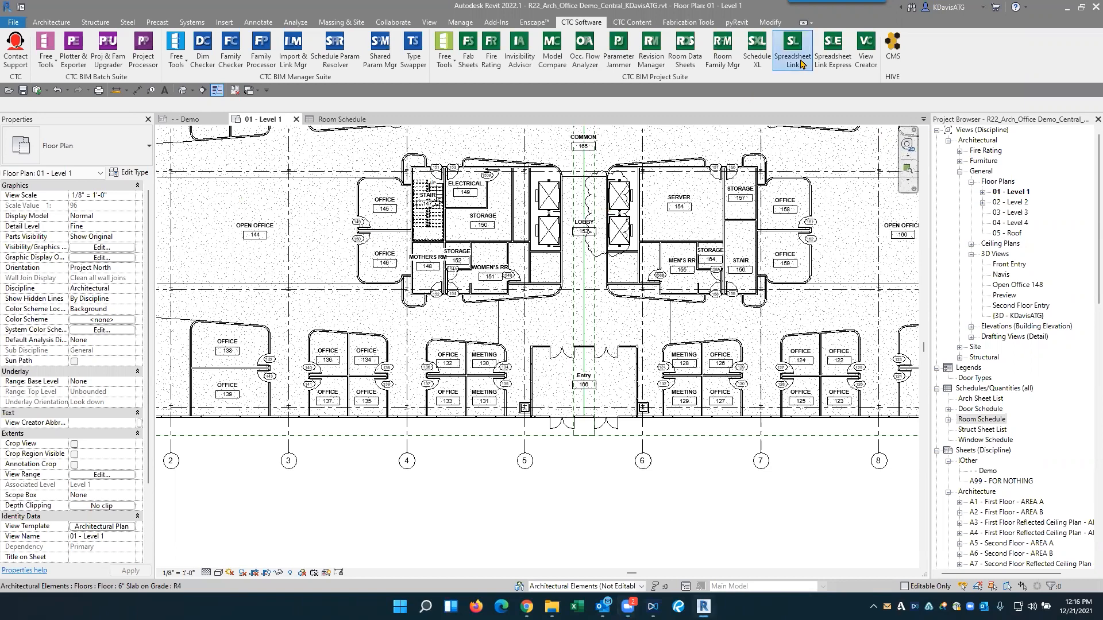
click(492, 227)
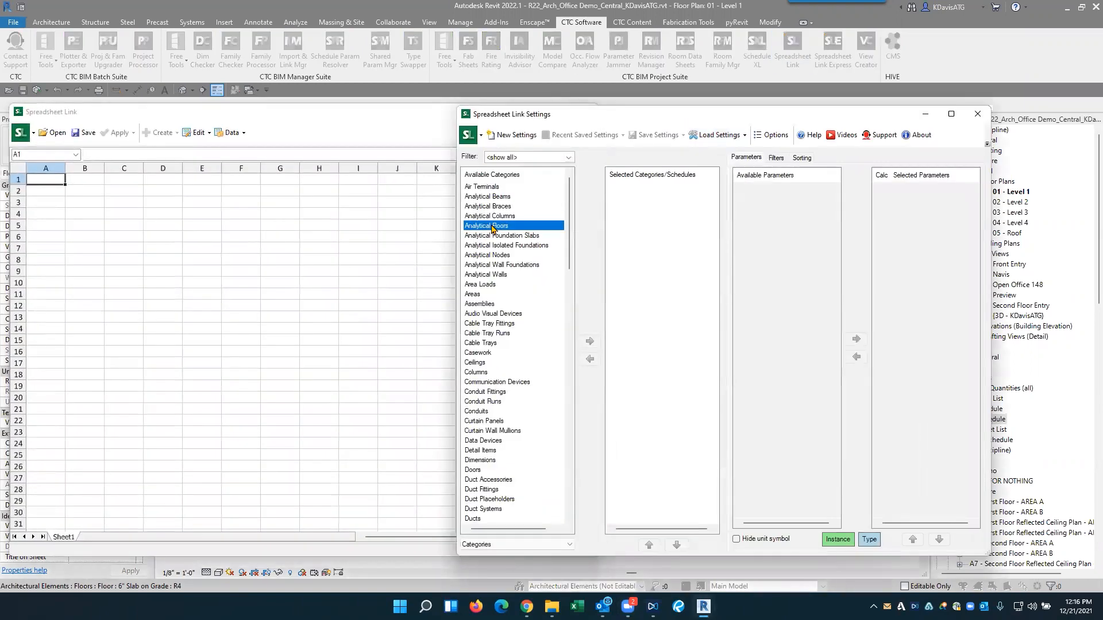
text(room)
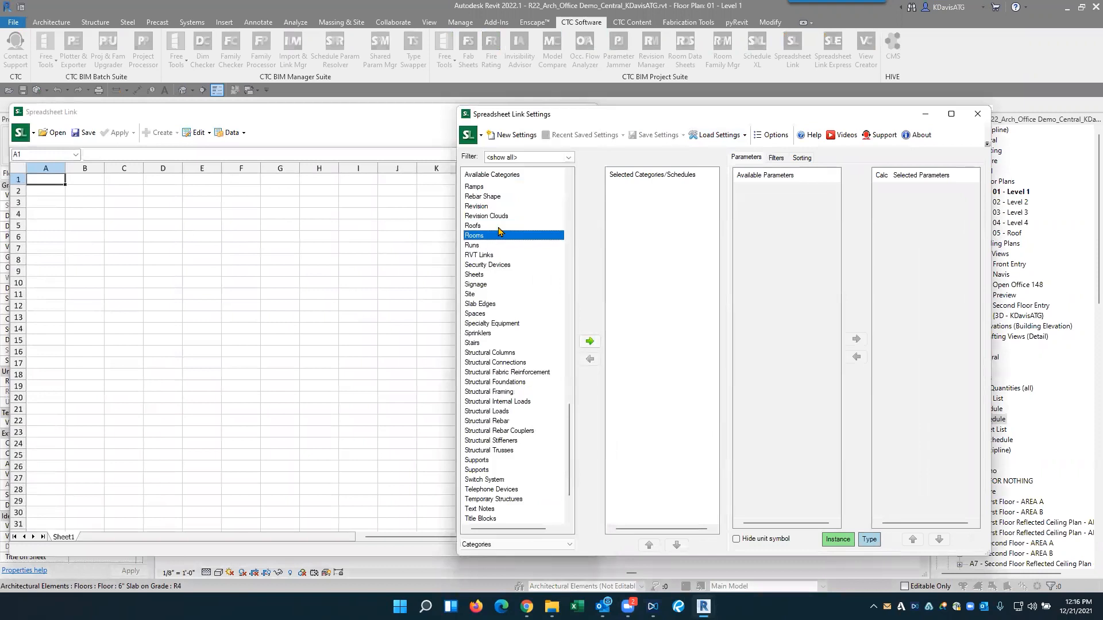
double_click(475, 236)
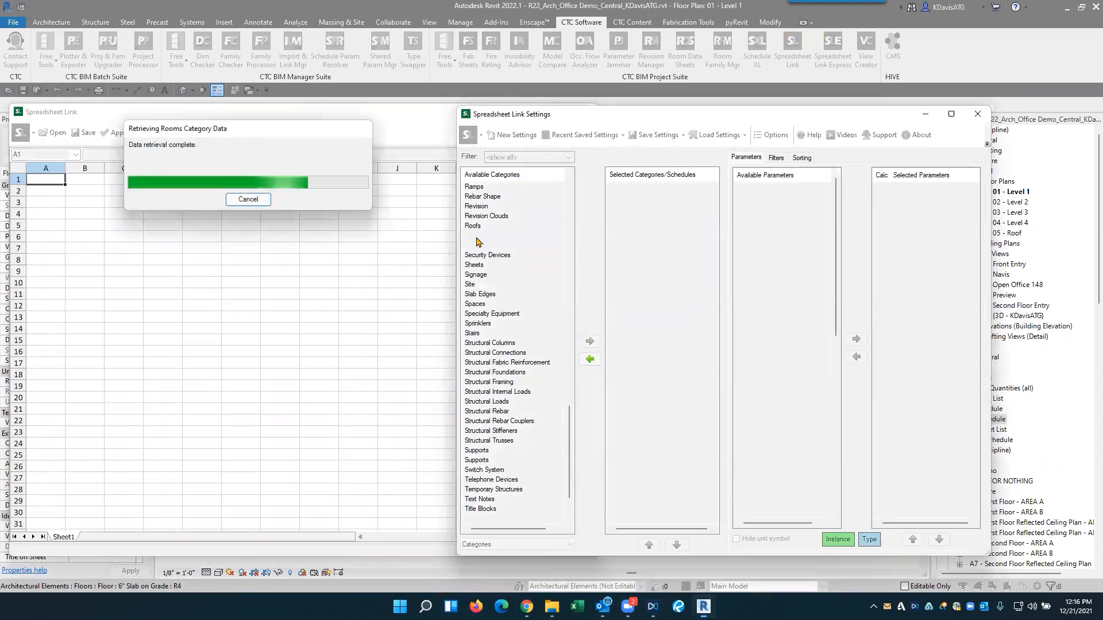
- Add the Name and Number parameters to the Rooms worksheet
click(755, 372)
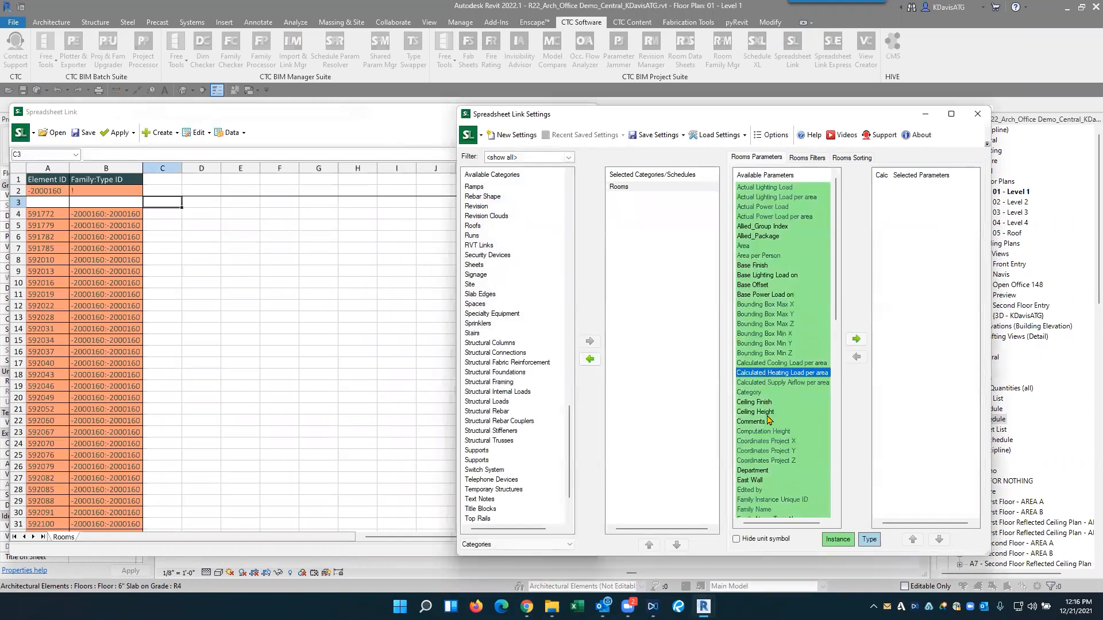
scroll(772, 430, down, 2)
key(n)
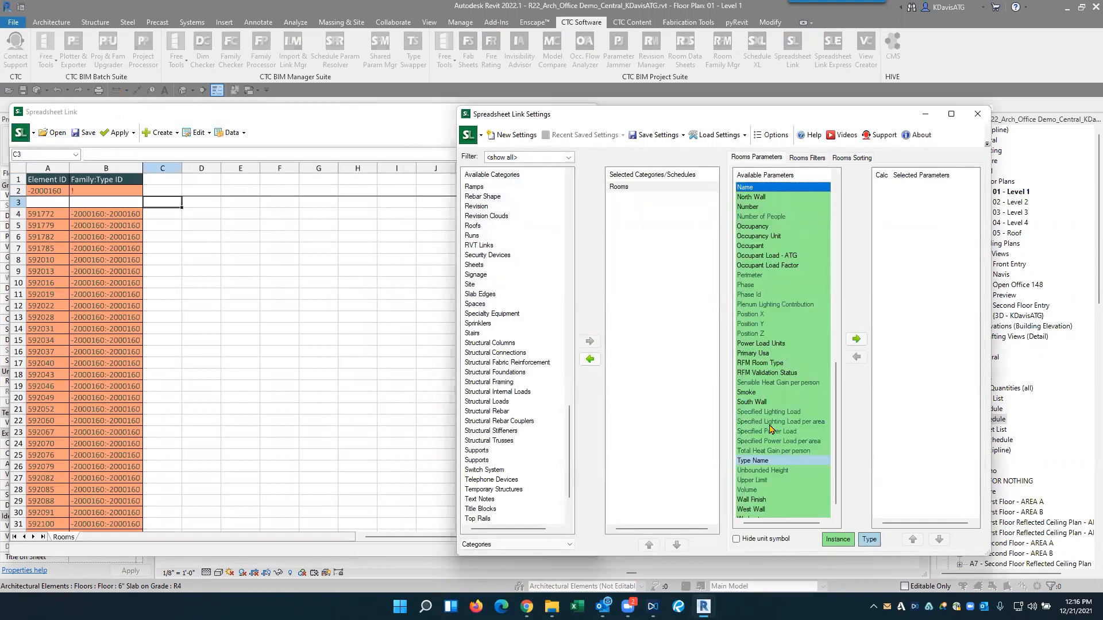
double_click(754, 188)
double_click(753, 199)
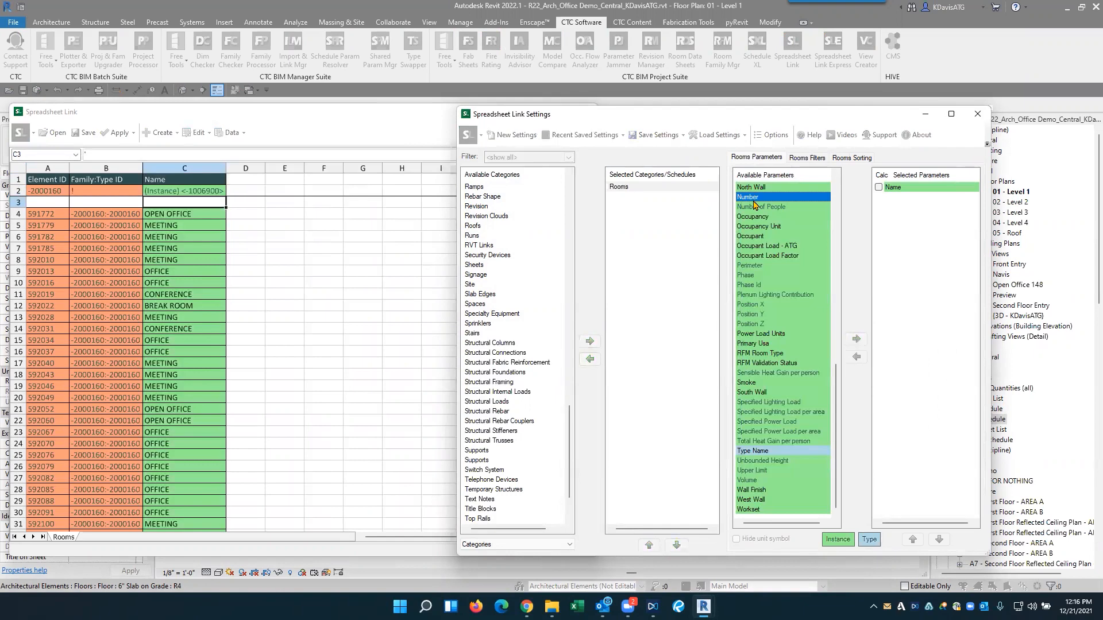
- Add the South Wall, West Wall, North Wall and East Wall parameters to the Rooms worksheet
double_click(750, 392)
double_click(752, 499)
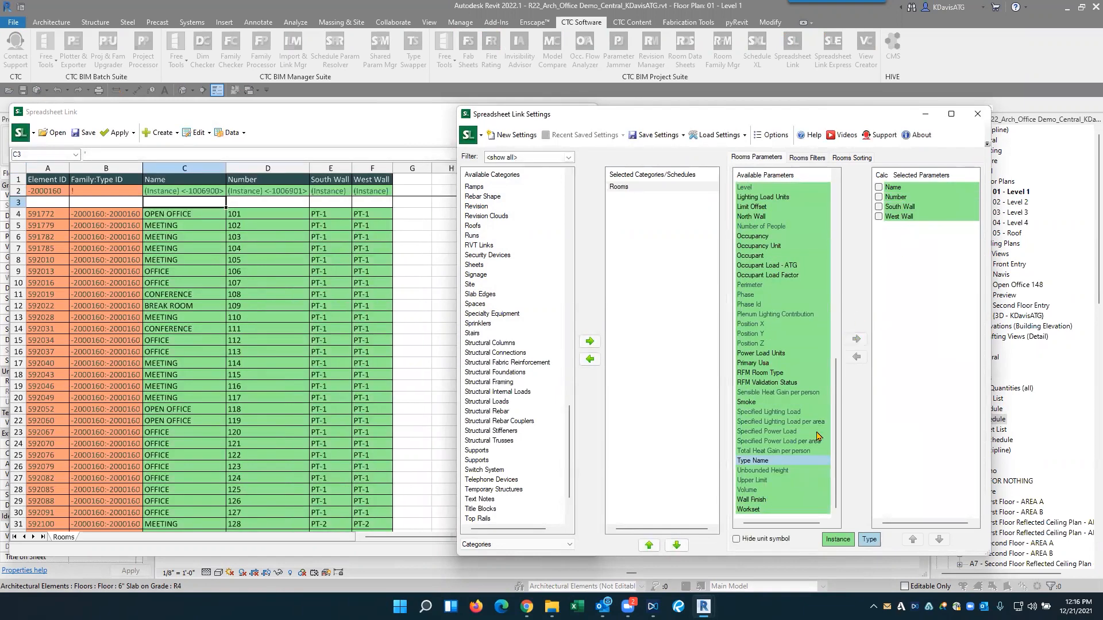
scroll(777, 429, up, 5)
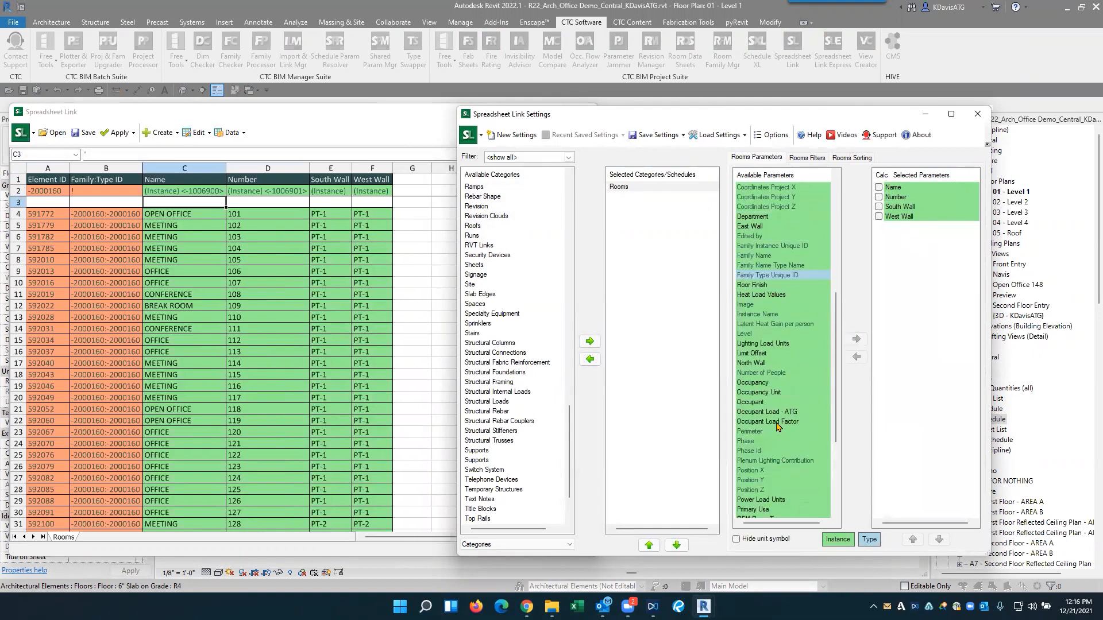
double_click(751, 363)
double_click(750, 226)
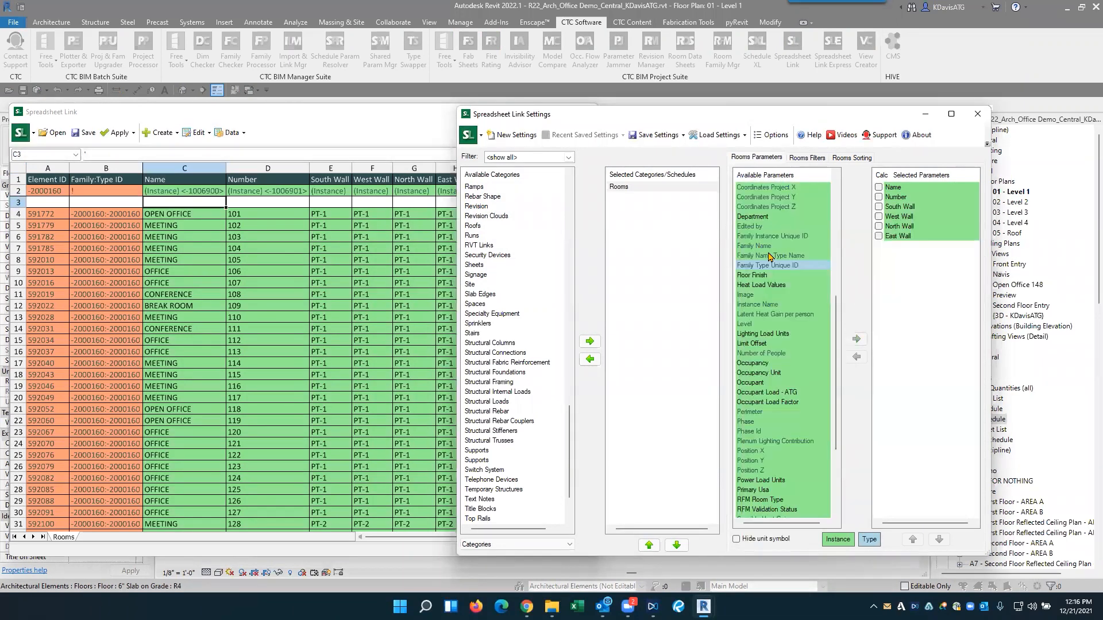
- Save the room spreadsheet to the Desktop as an Excel workbook named Rooms and open it in Excel
click(389, 138)
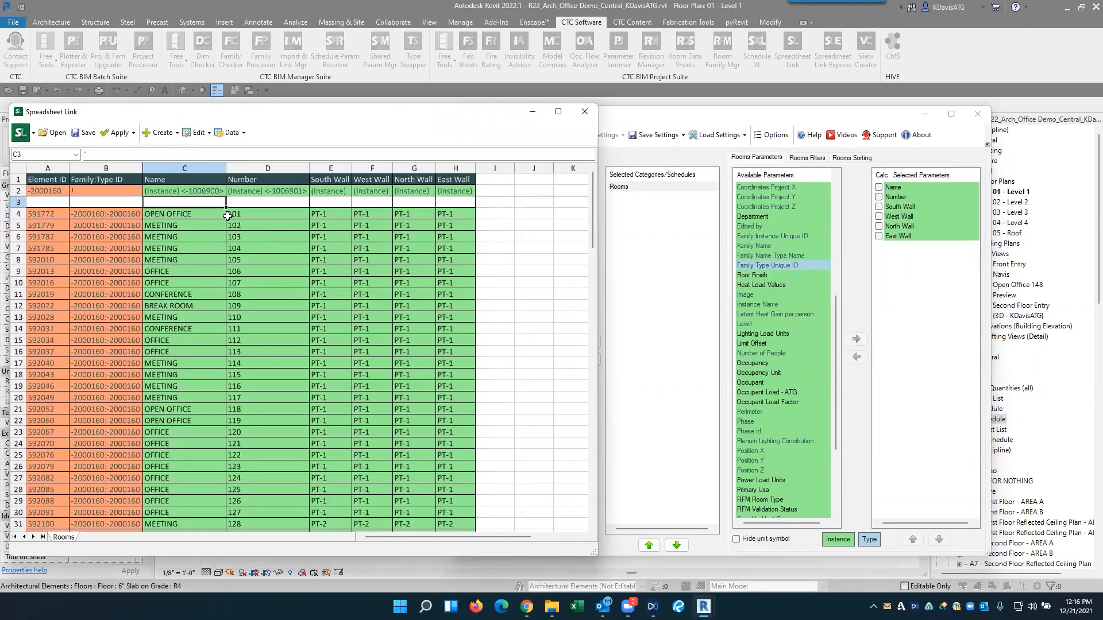
click(84, 139)
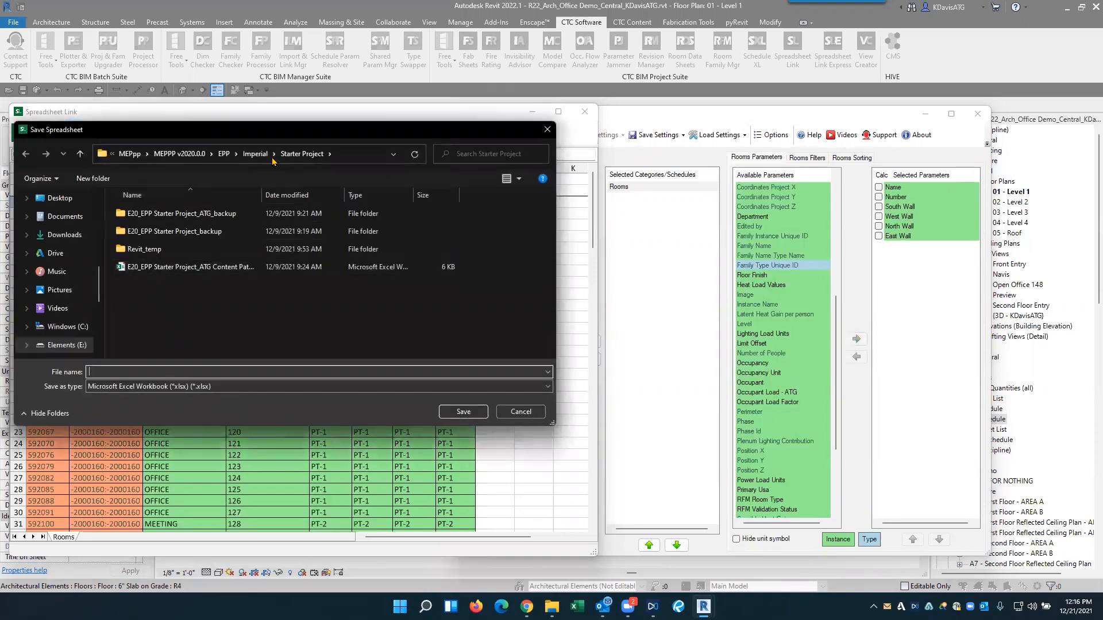
scroll(63, 261, up, 1)
click(60, 258)
click(228, 369)
text(Rooms)
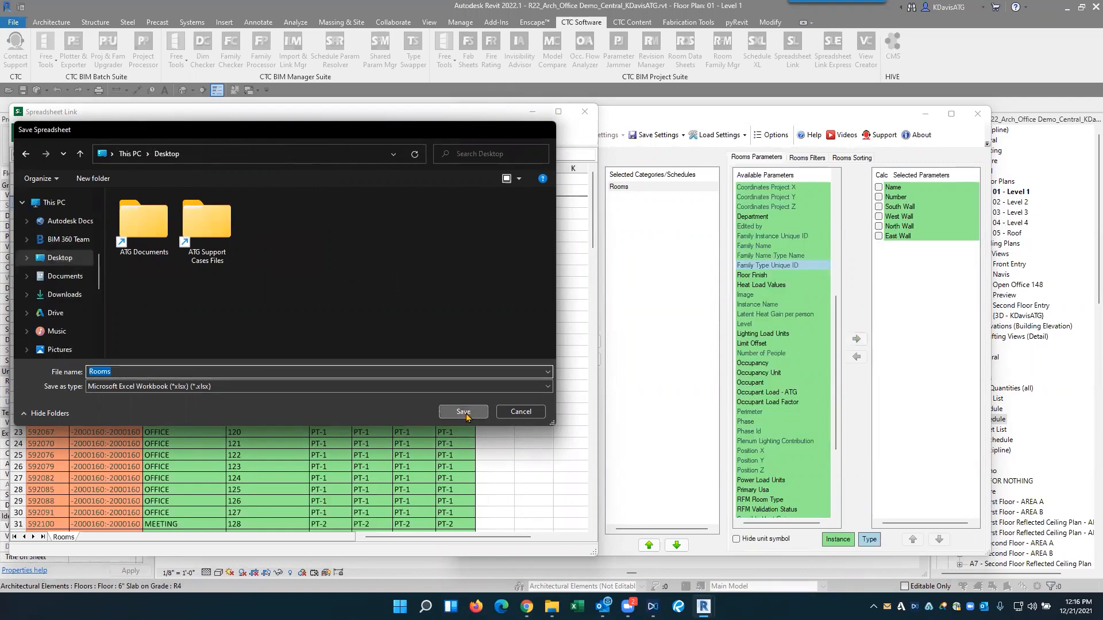
click(463, 411)
click(578, 320)
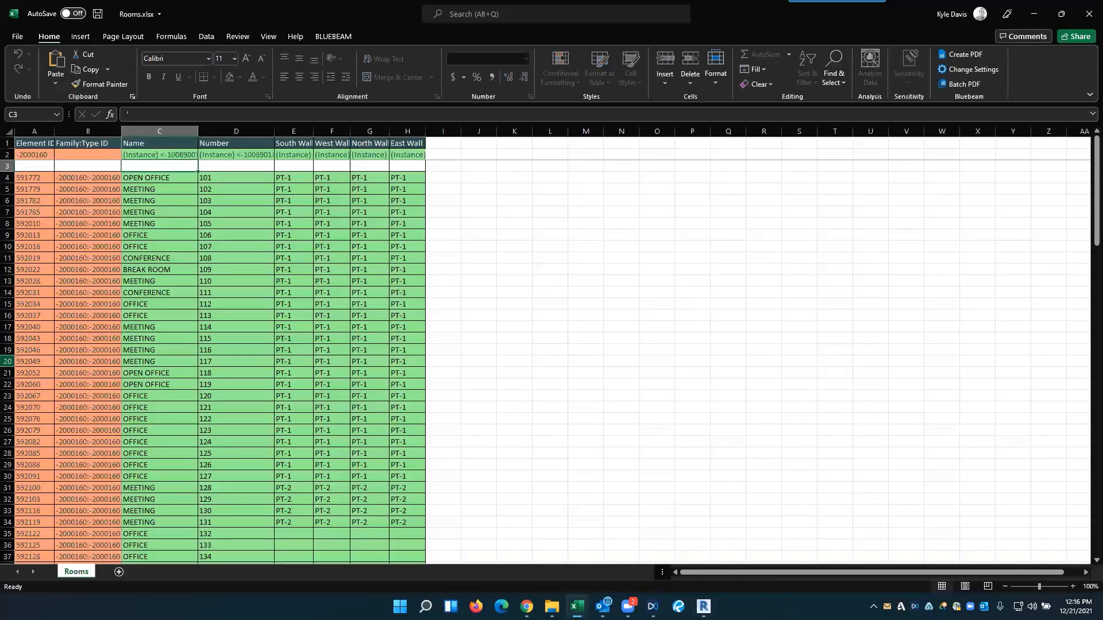
- Copy the four PT-1 wall finishes of rooms 125 to 127 into the empty wall cells starting at room 132
click(369, 304)
click(286, 177)
drag(286, 177, 399, 521)
scroll(463, 418, down, 3)
click(325, 398)
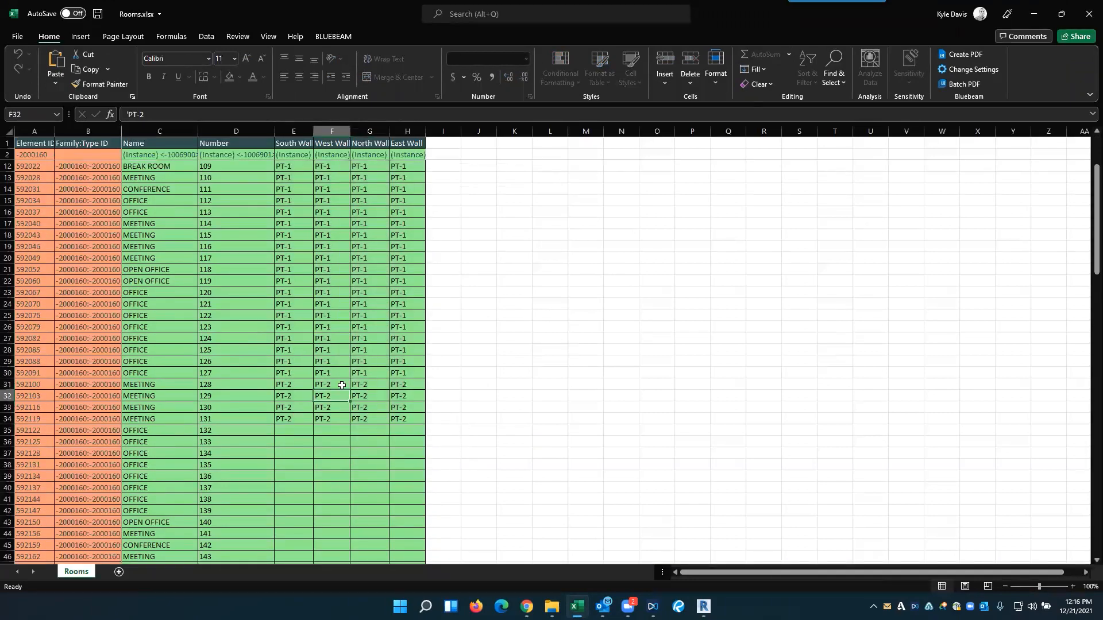
click(291, 432)
drag(291, 384, 397, 419)
drag(286, 350, 405, 369)
key(ctrl+c)
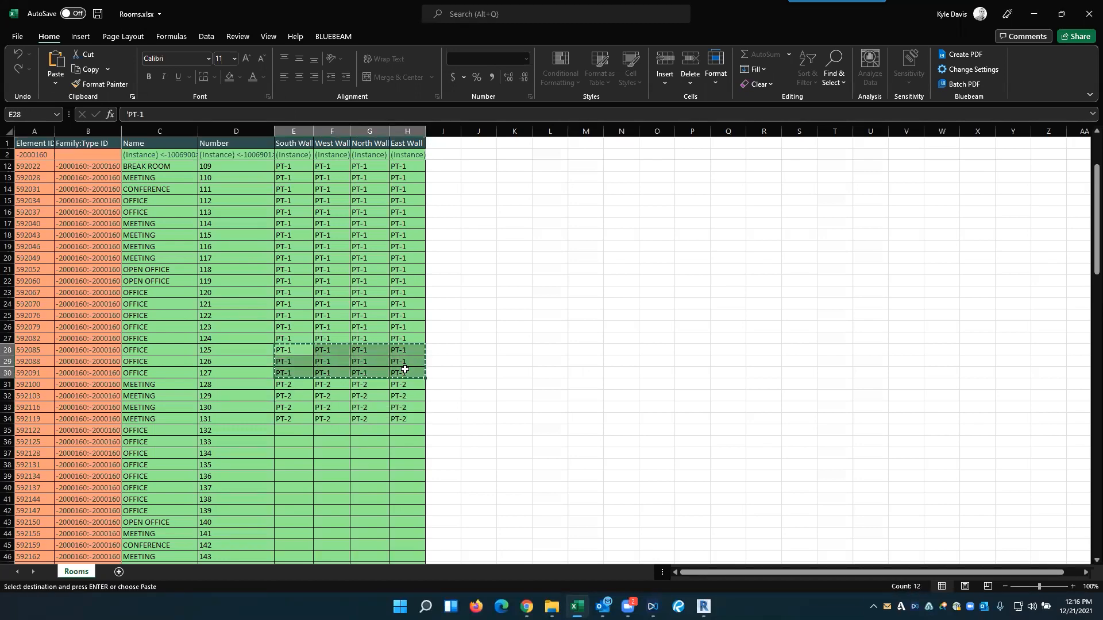
click(302, 431)
key(ctrl+v)
- Fill the PT-1 finishes down all four wall columns to the last room in row 135
scroll(438, 414, down, 3)
drag(426, 367, 408, 539)
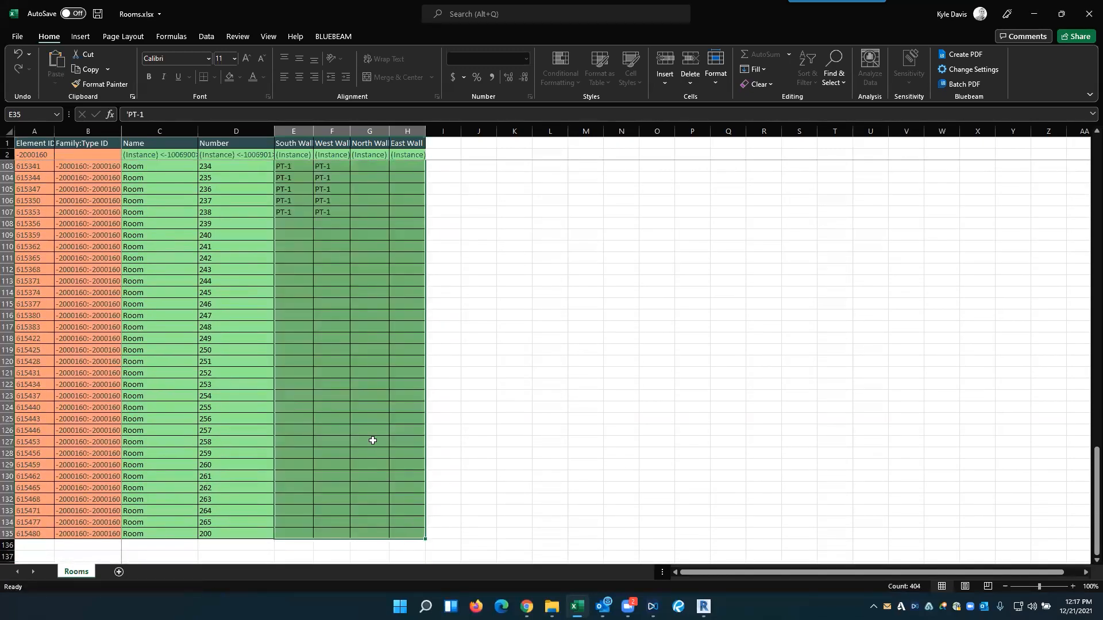
scroll(372, 440, up, 1)
click(372, 440)
scroll(372, 440, up, 8)
scroll(373, 440, up, 20)
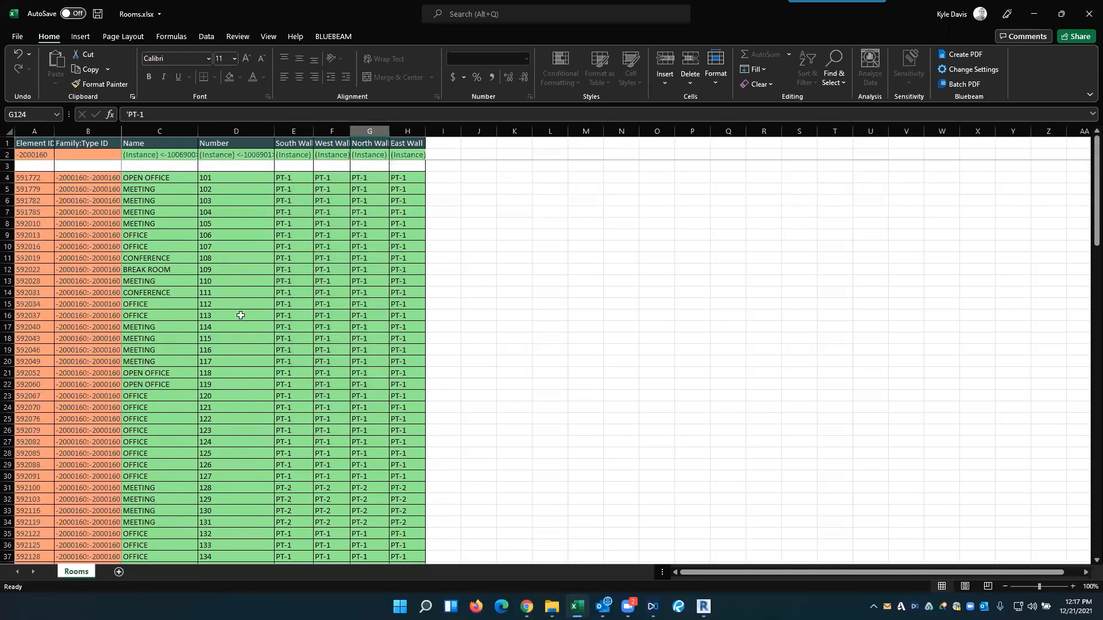
drag(286, 485, 407, 521)
key(ctrl+c)
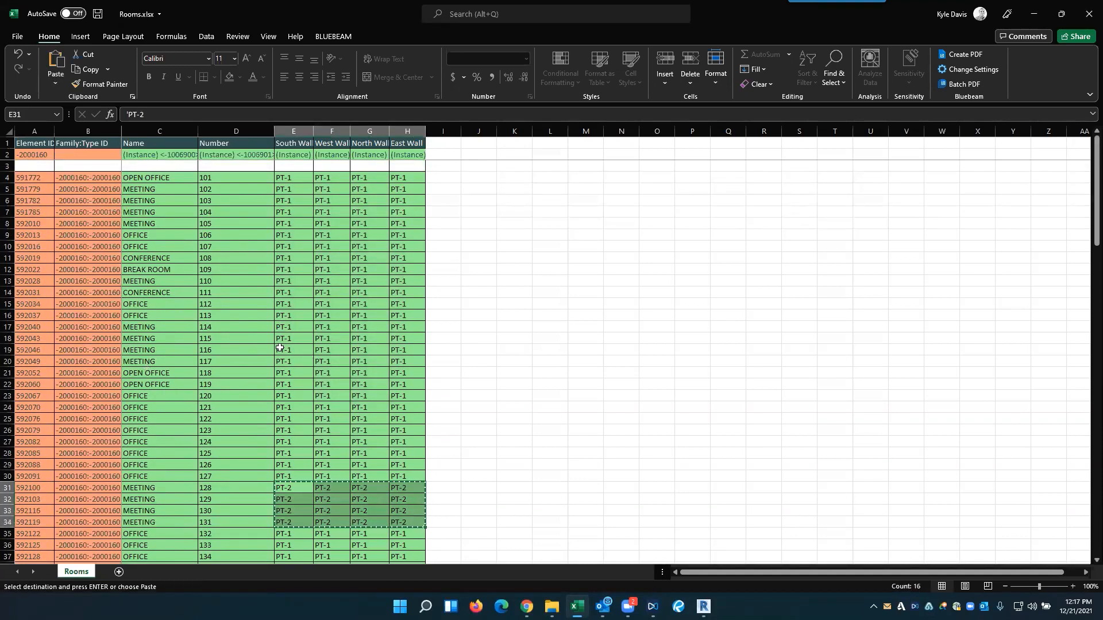
key(Escape)
- Copy the four PT-2 wall finishes of meeting room 128 onto meeting room 110
drag(303, 486, 402, 488)
key(ctrl+c)
click(289, 282)
key(ctrl+v)
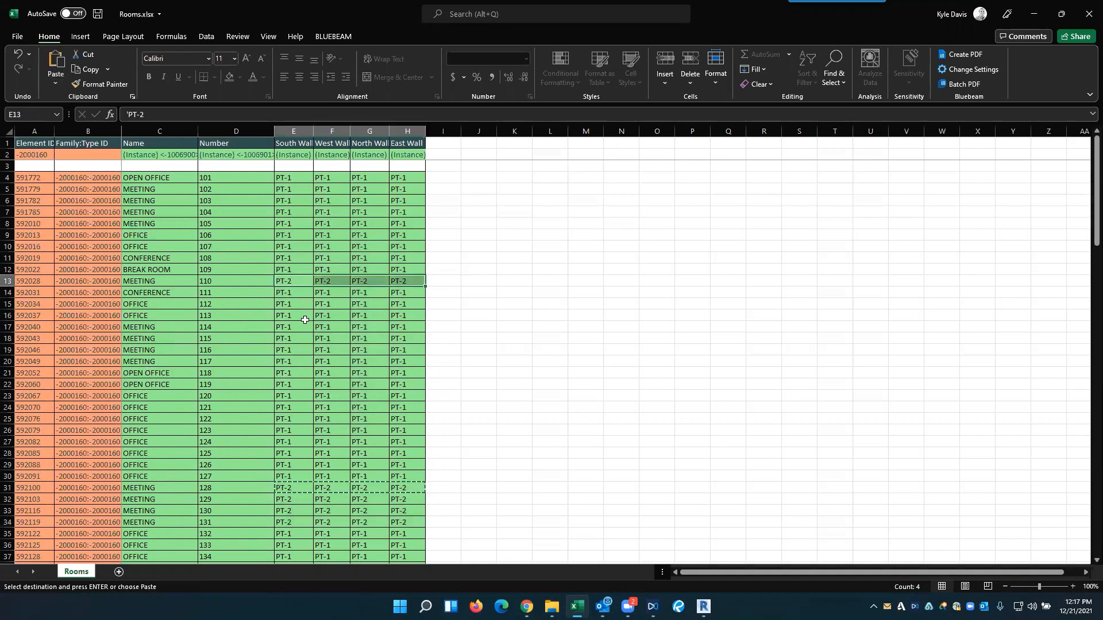
key(Escape)
click(316, 317)
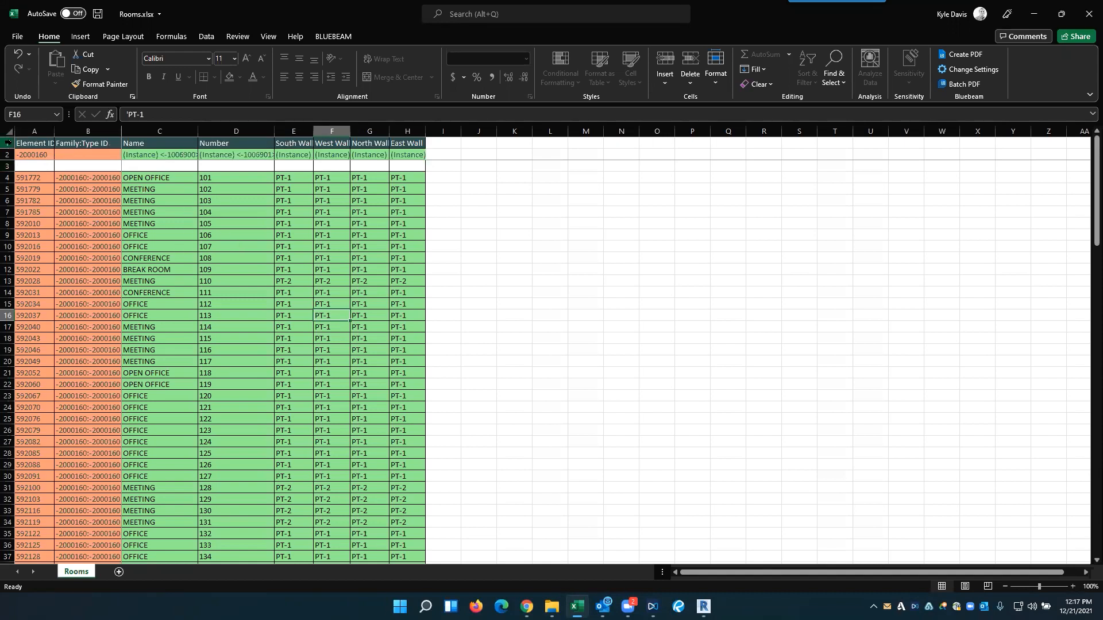
click(7, 166)
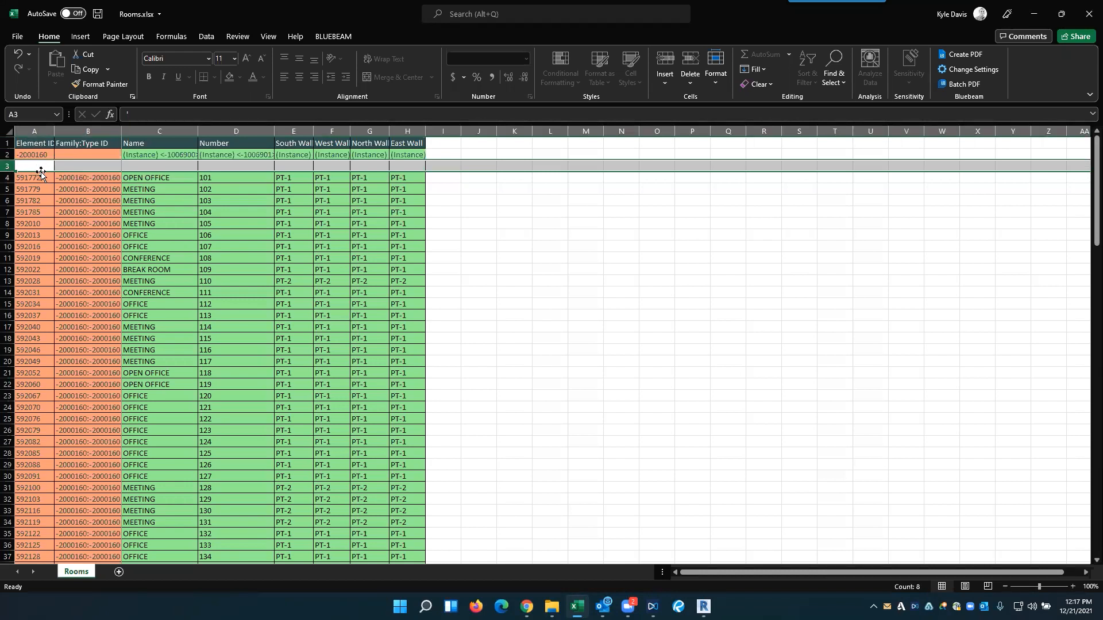
click(833, 79)
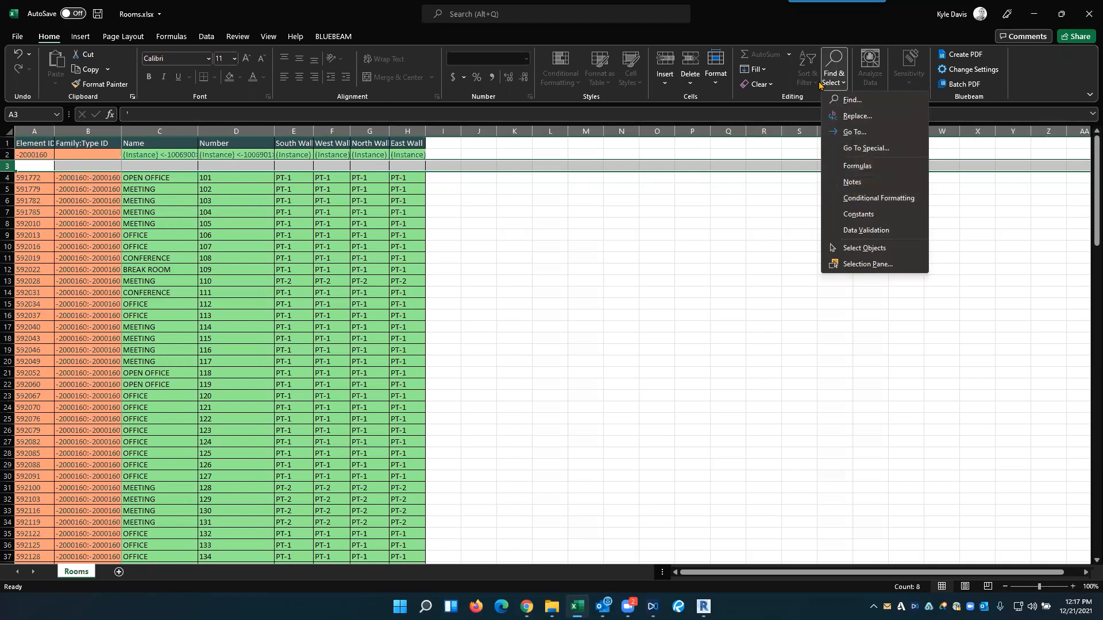
click(820, 84)
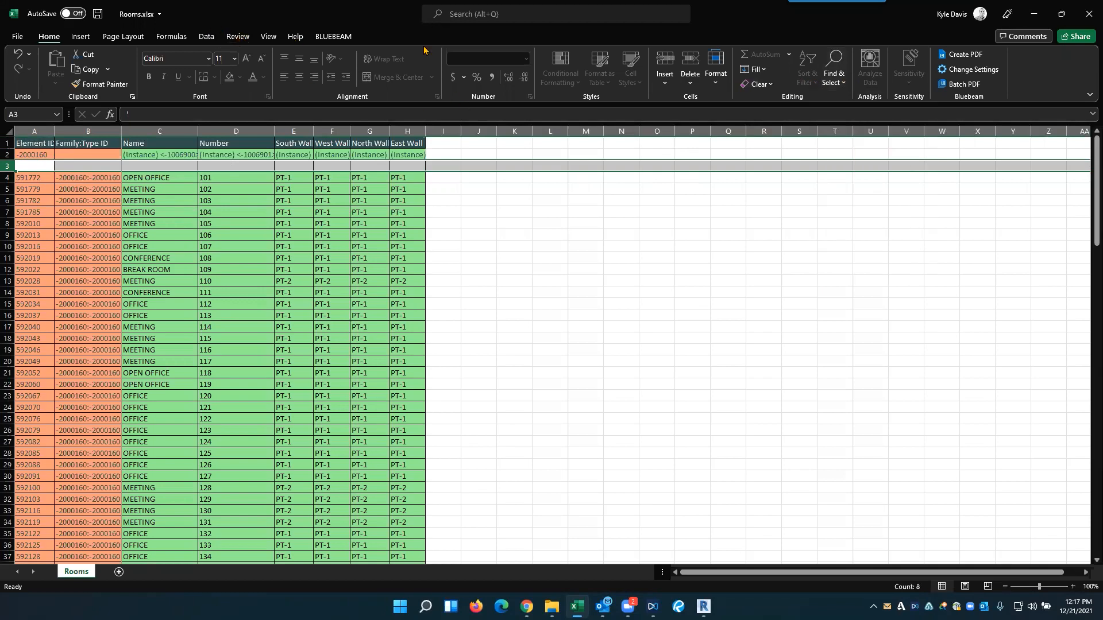
- Unprotect the Rooms sheet by entering the sheet password
click(237, 37)
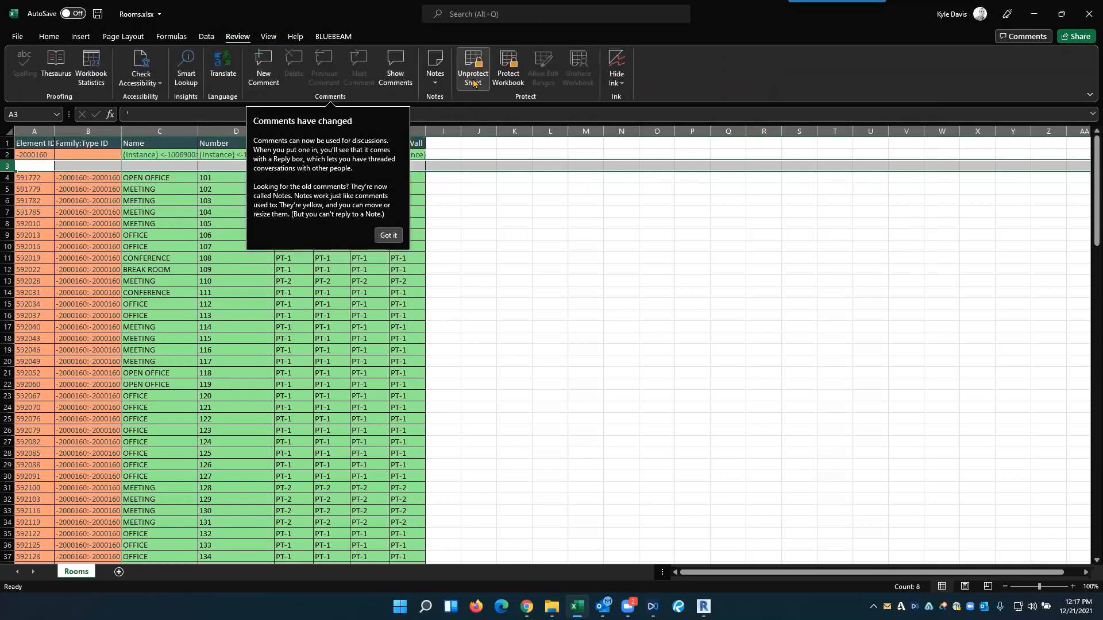
click(473, 83)
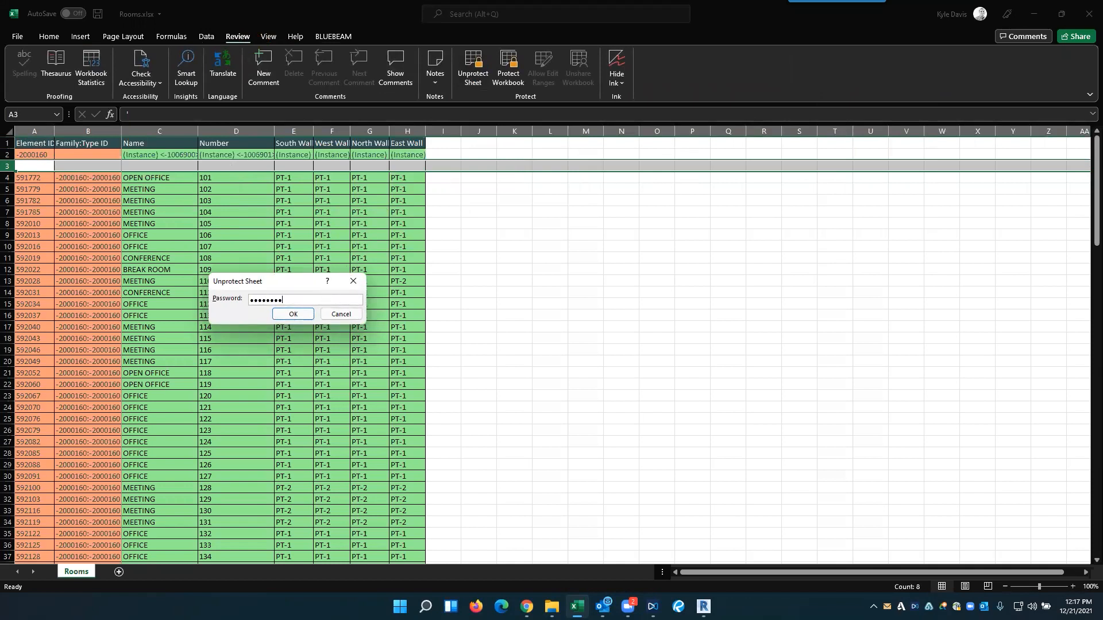
key(Return)
click(332, 281)
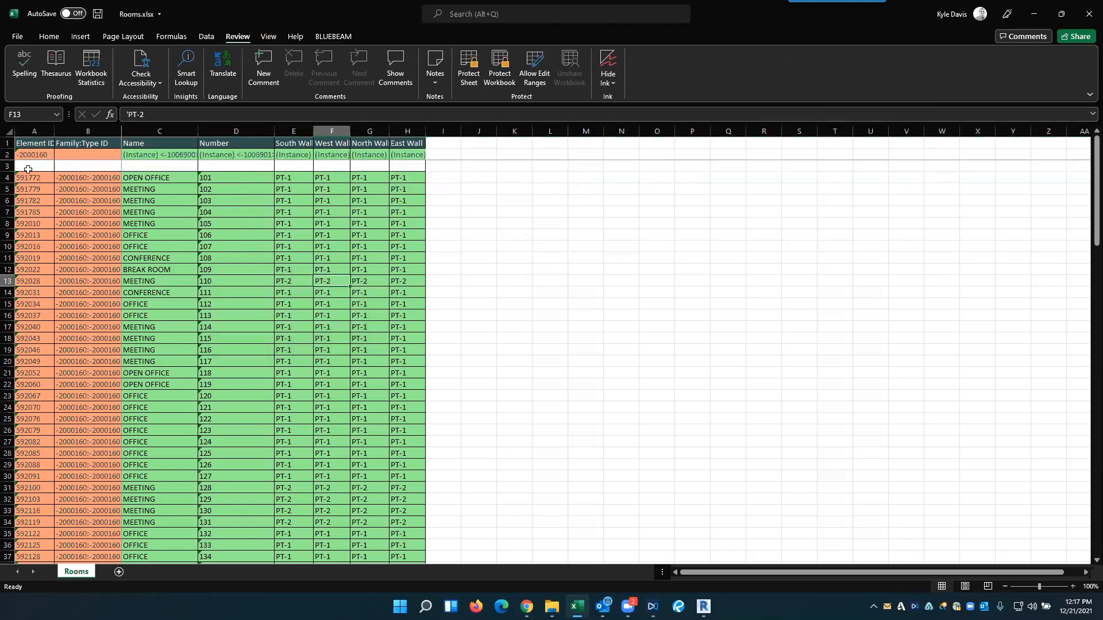
- Add filter controls to the blank row 3 above the room data
click(8, 166)
click(48, 36)
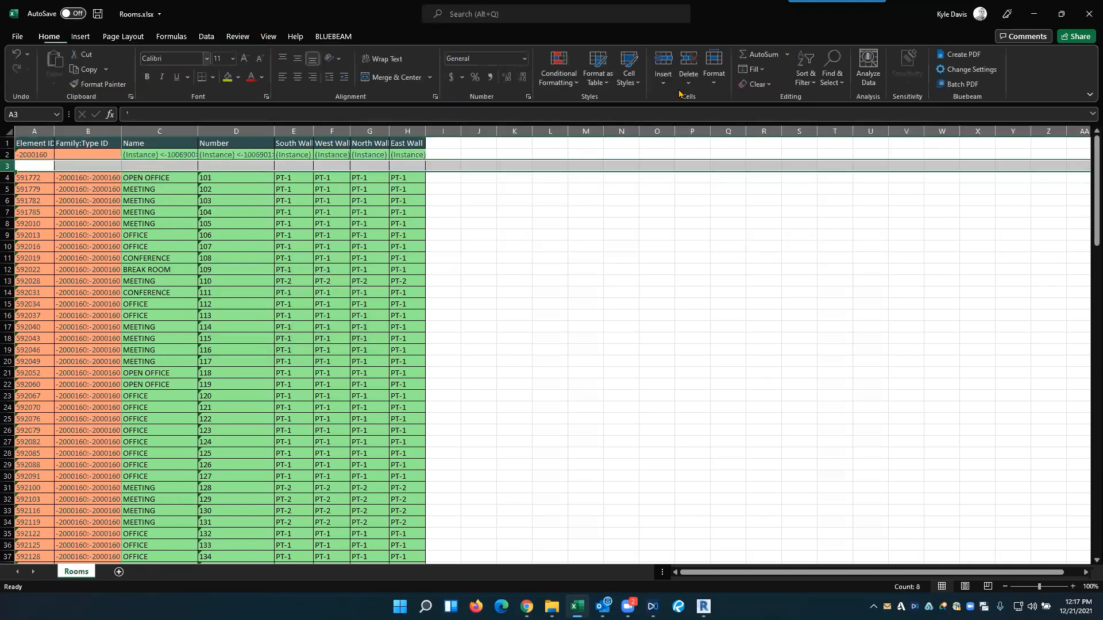
click(807, 75)
click(827, 152)
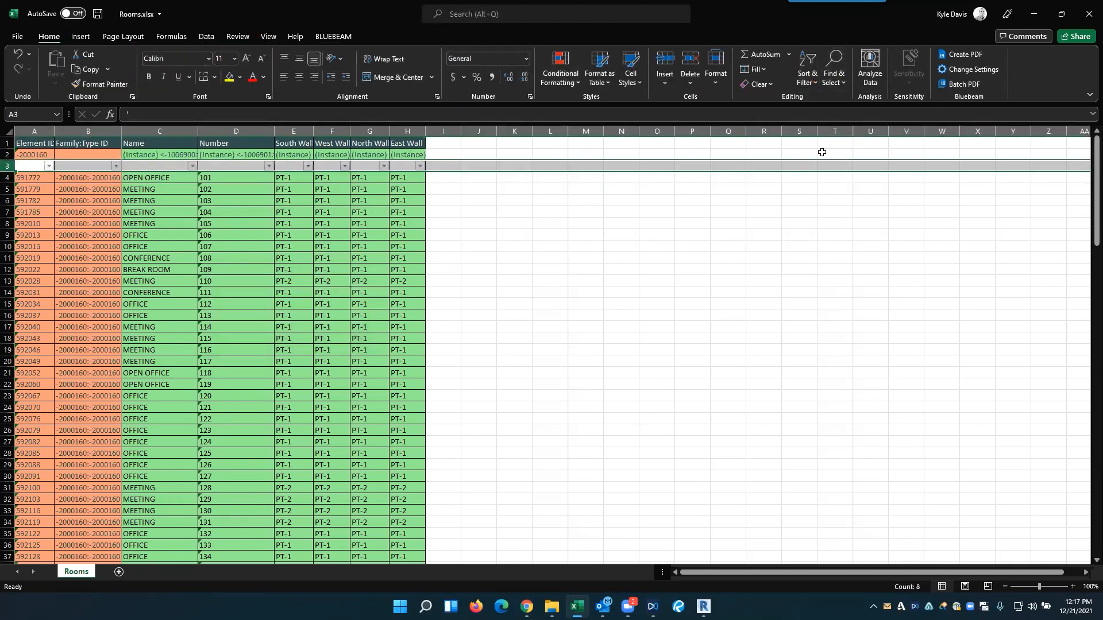
click(339, 200)
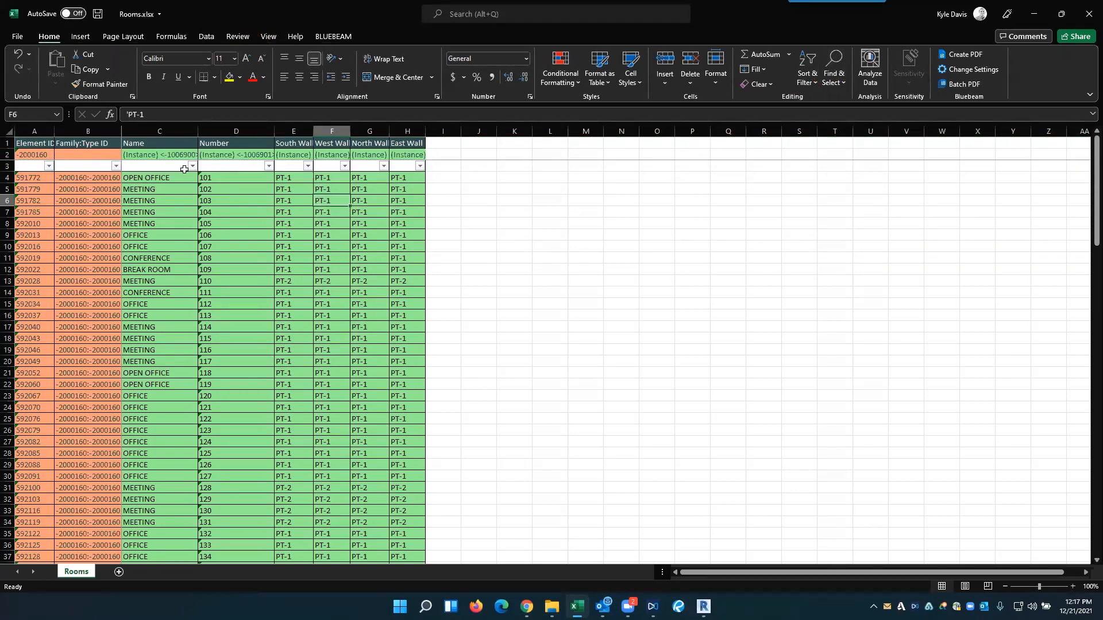
- Sort the rooms by the Number column from Z to A and look over the reordered numbers
click(269, 166)
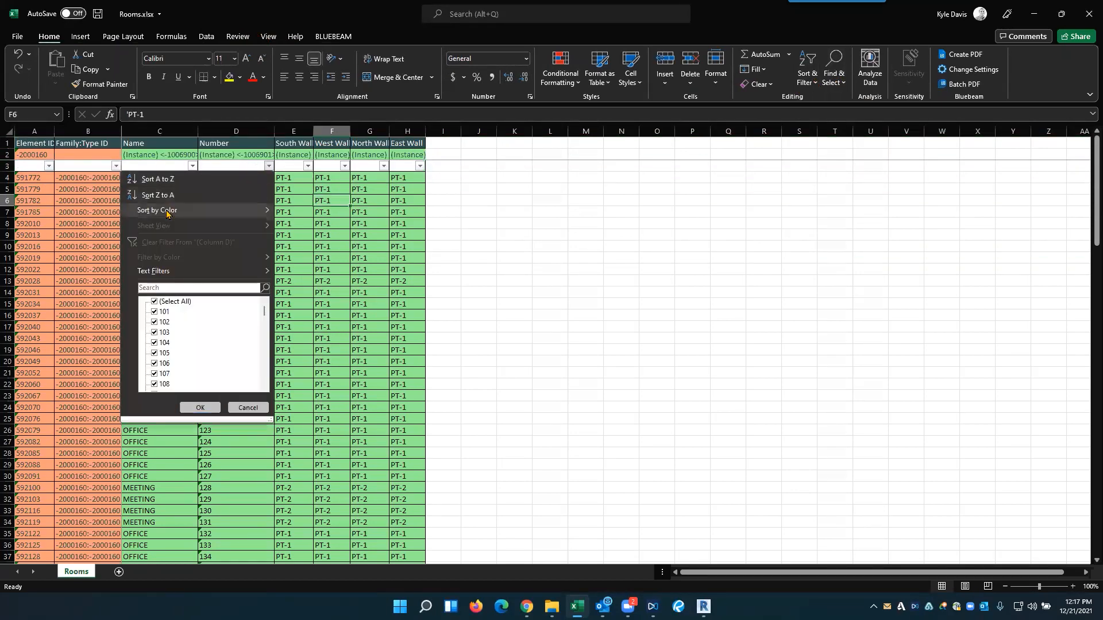
click(171, 195)
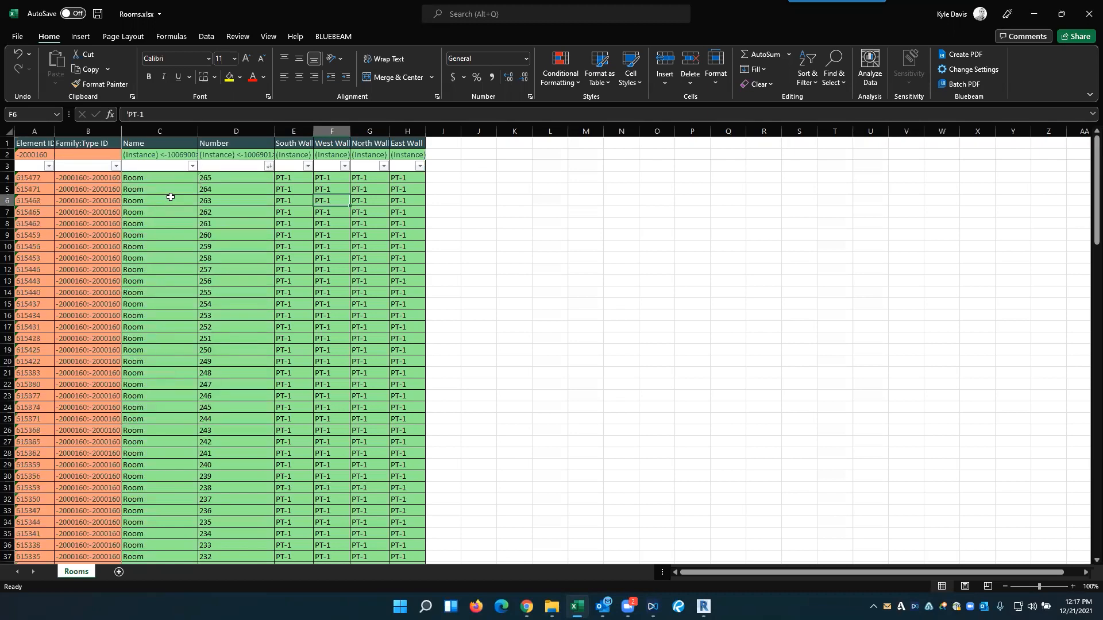
click(268, 166)
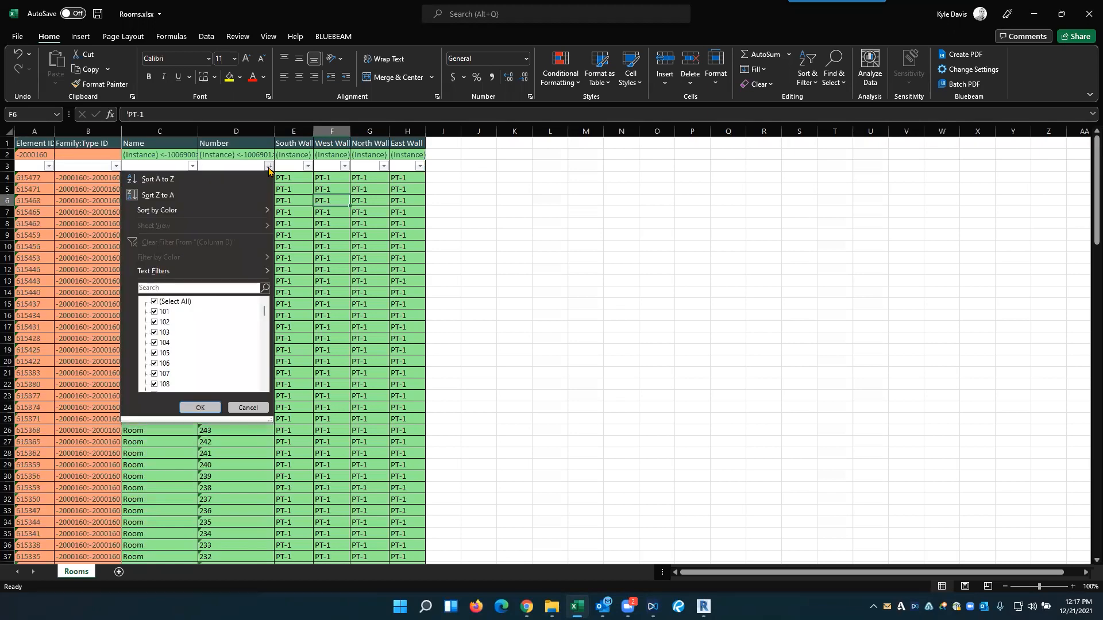
click(364, 204)
drag(212, 182, 222, 255)
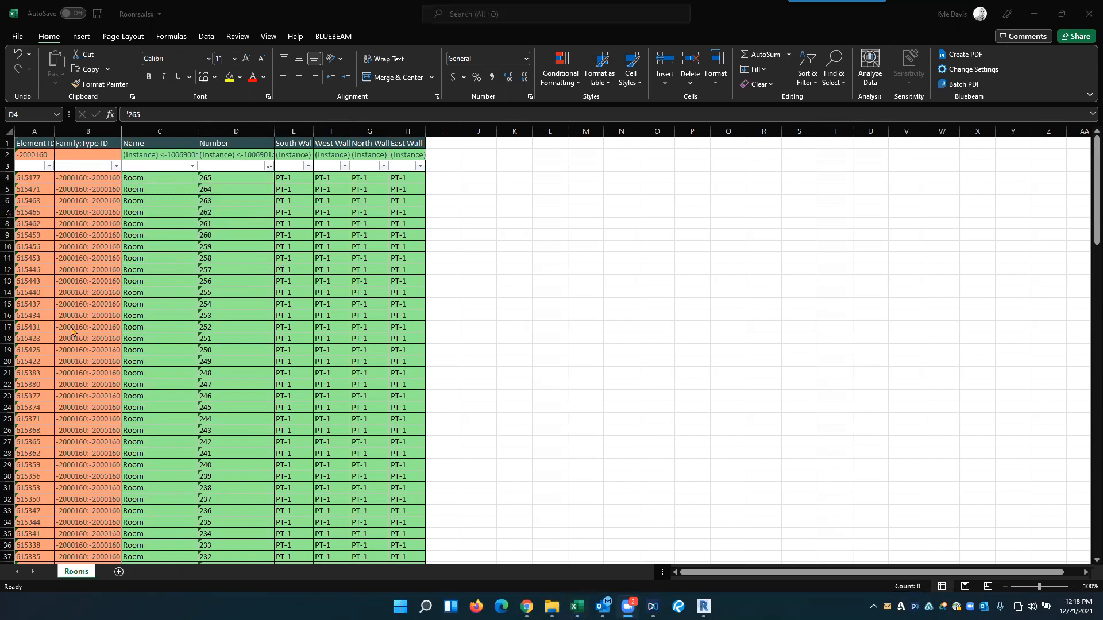
click(229, 288)
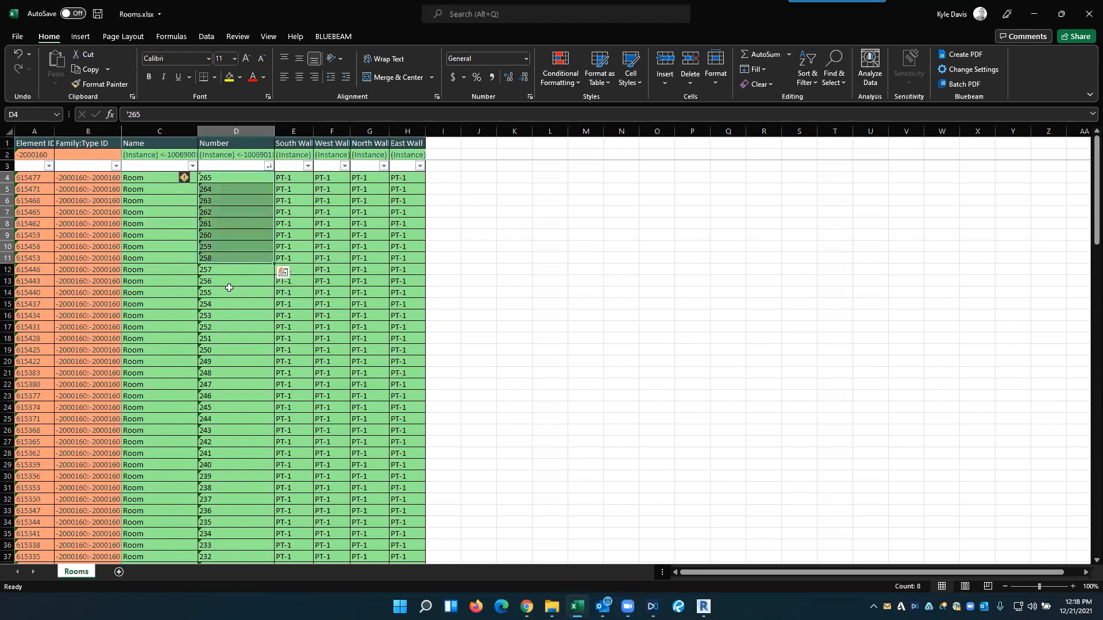
click(233, 212)
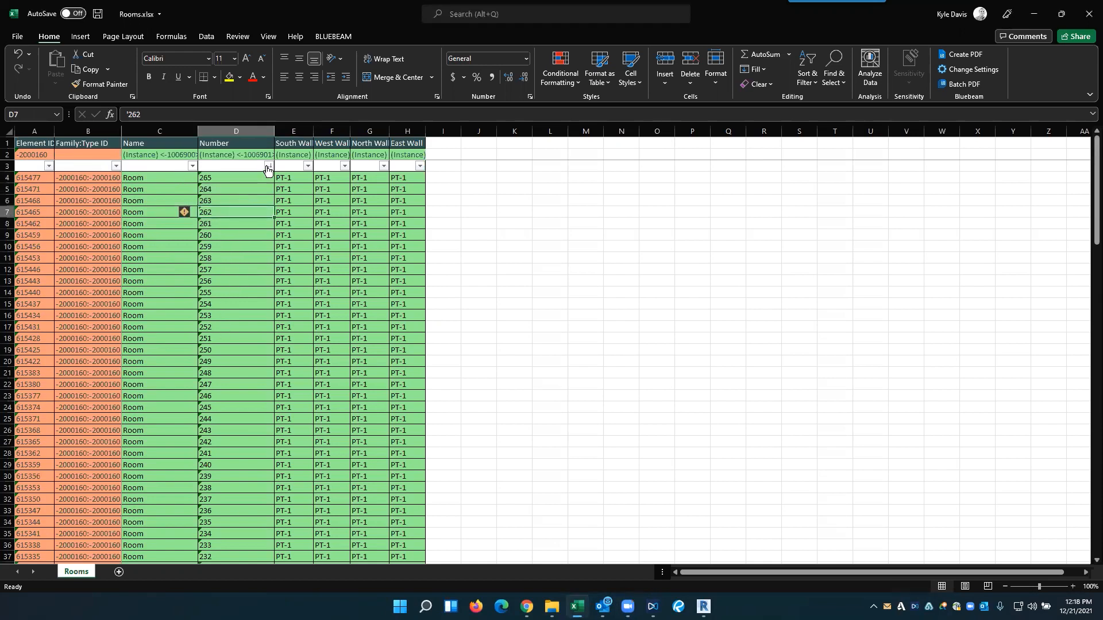
- Sort the rooms by the Number column from A to Z
click(269, 166)
click(168, 180)
click(227, 183)
- Sort the rooms by the Name column from Z to A and look over the entries named Room
click(192, 166)
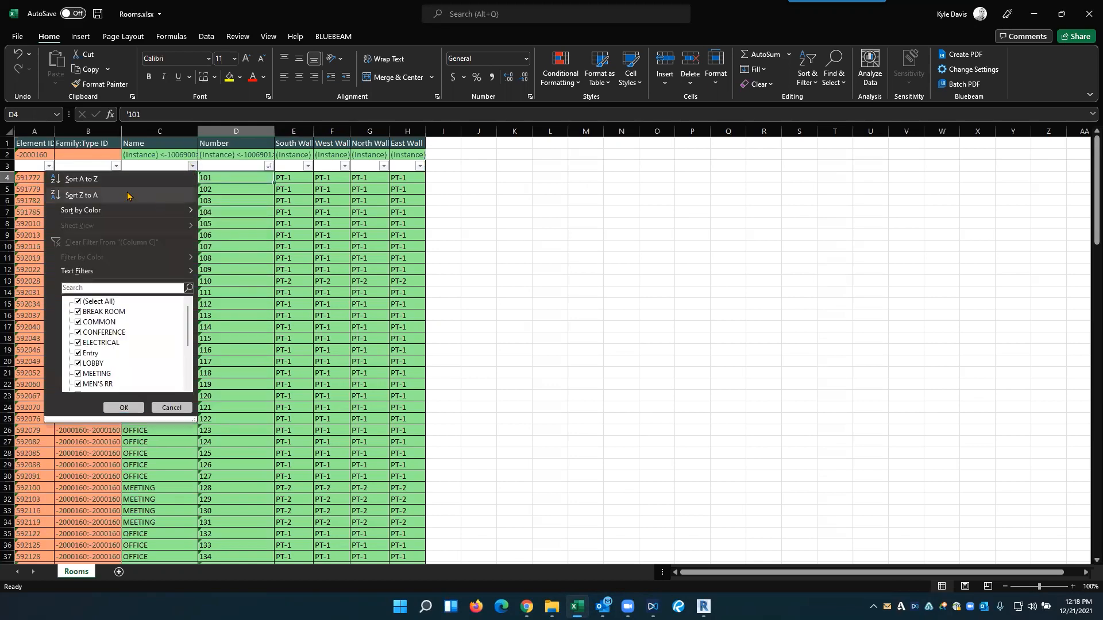
click(86, 196)
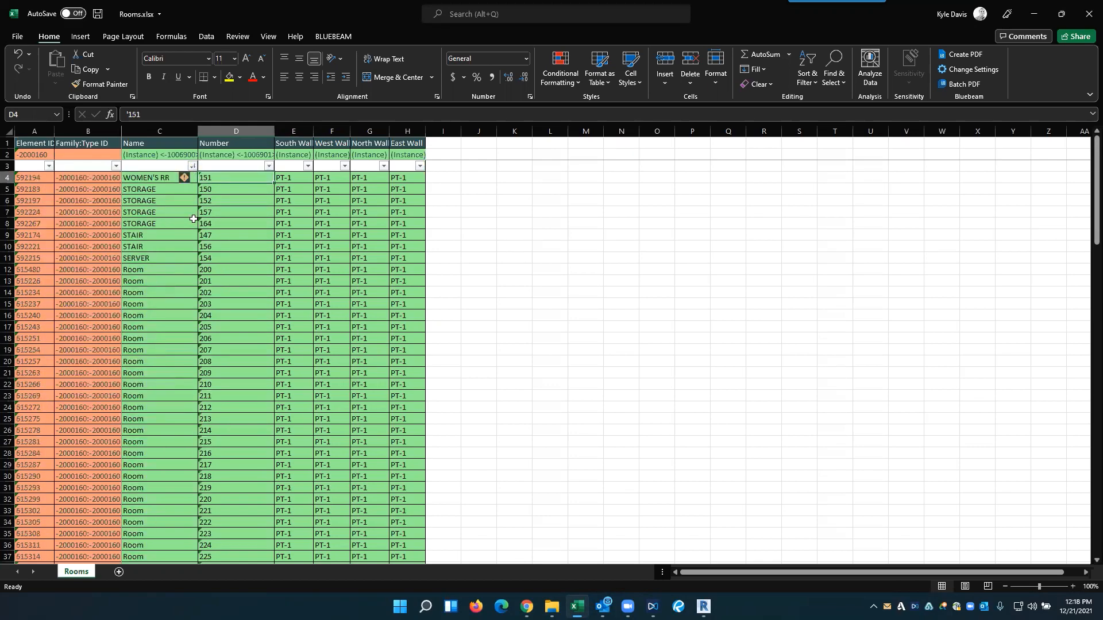
click(142, 178)
scroll(143, 189, down, 2)
drag(146, 212, 151, 482)
scroll(151, 482, up, 2)
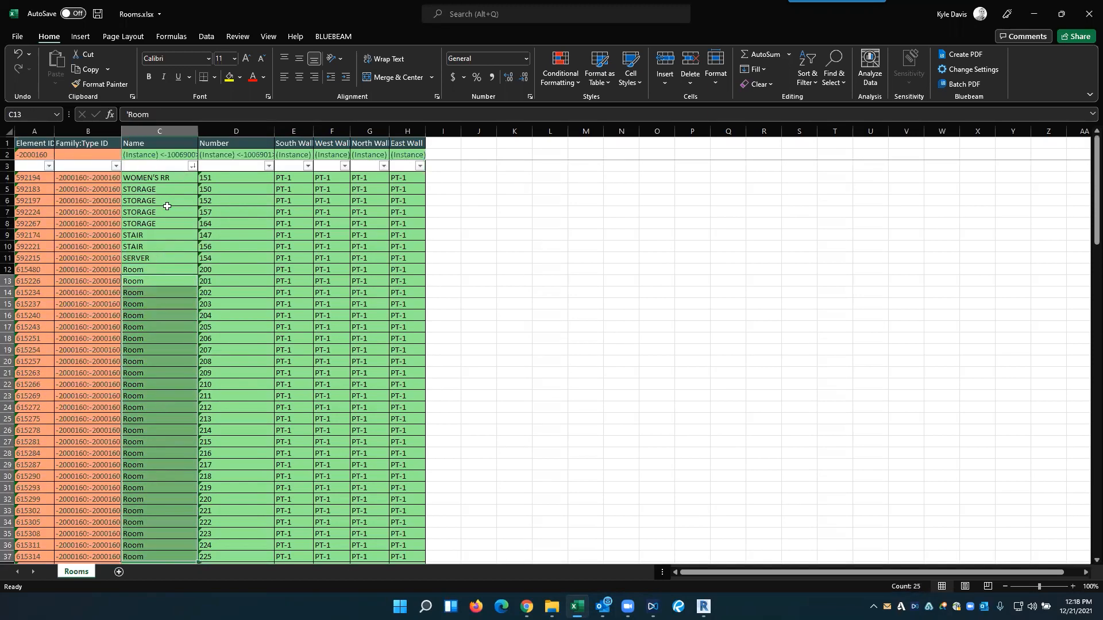
- Sort the rooms by the Name column from A to Z and look over the first entries
click(192, 167)
click(137, 179)
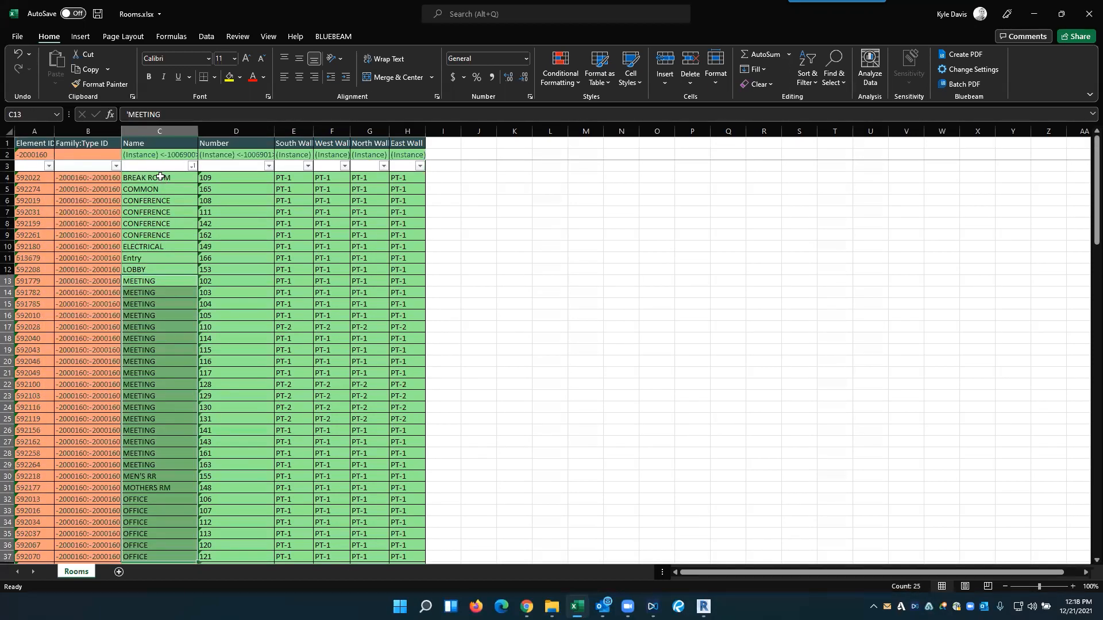
click(161, 179)
click(164, 190)
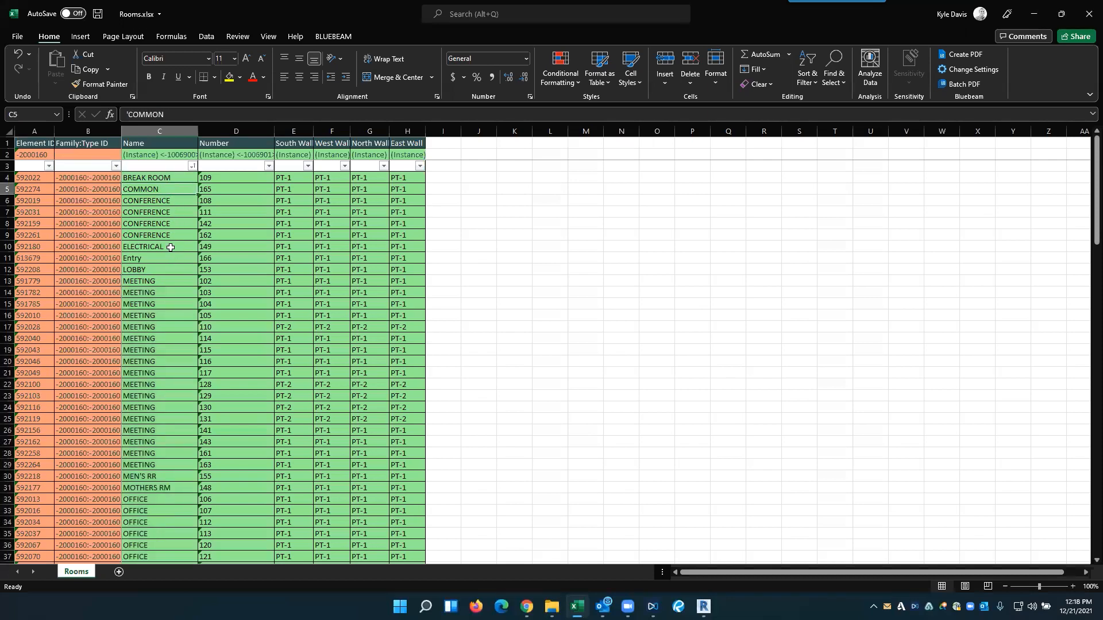
- Correct the mixed-case room name Entry to ENTRY so it matches the other capitalized names
key(Down)
key(Down)
key(Down)
key(Down)
key(Down)
key(Down)
key(Down)
click(149, 258)
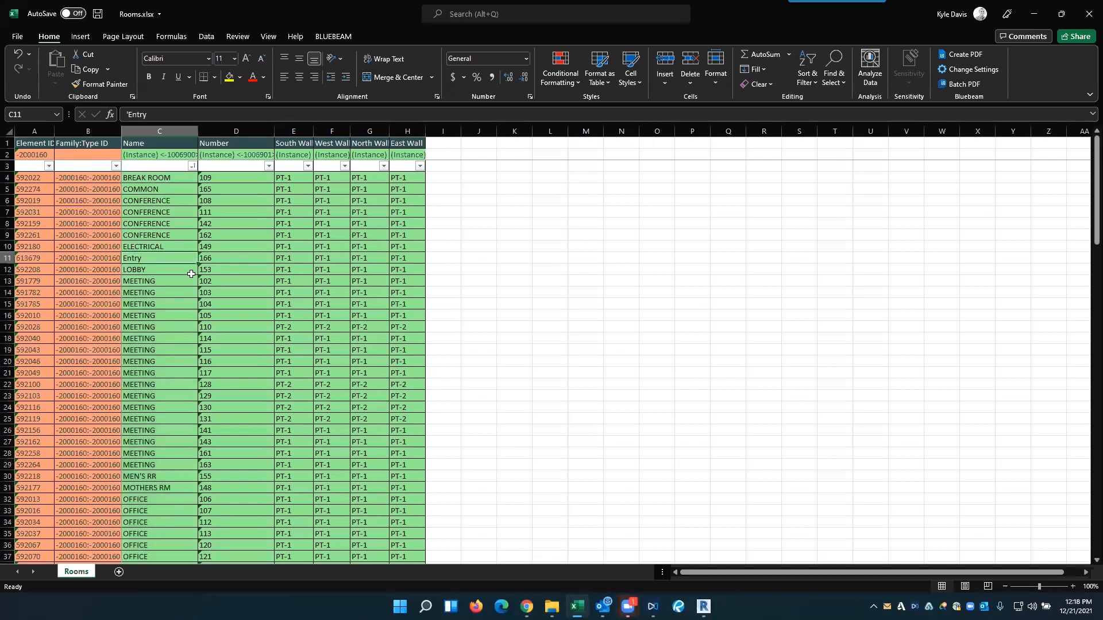
double_click(148, 260)
drag(128, 258, 202, 269)
text(NTRY)
click(218, 281)
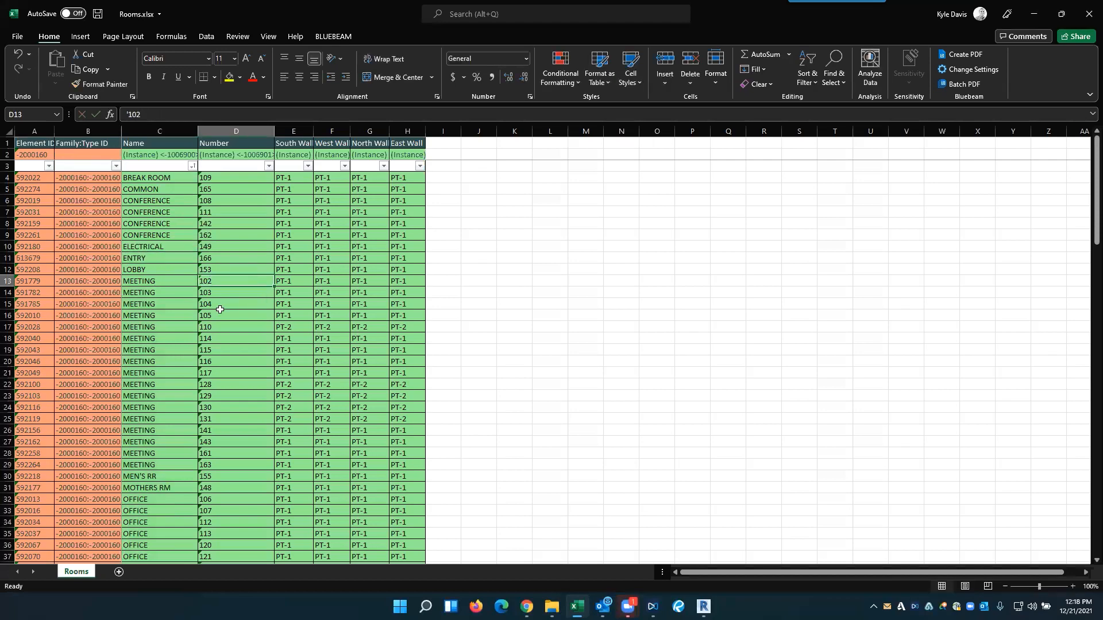
- Save the Rooms.xlsx workbook and close Excel
scroll(220, 310, down, 4)
click(98, 13)
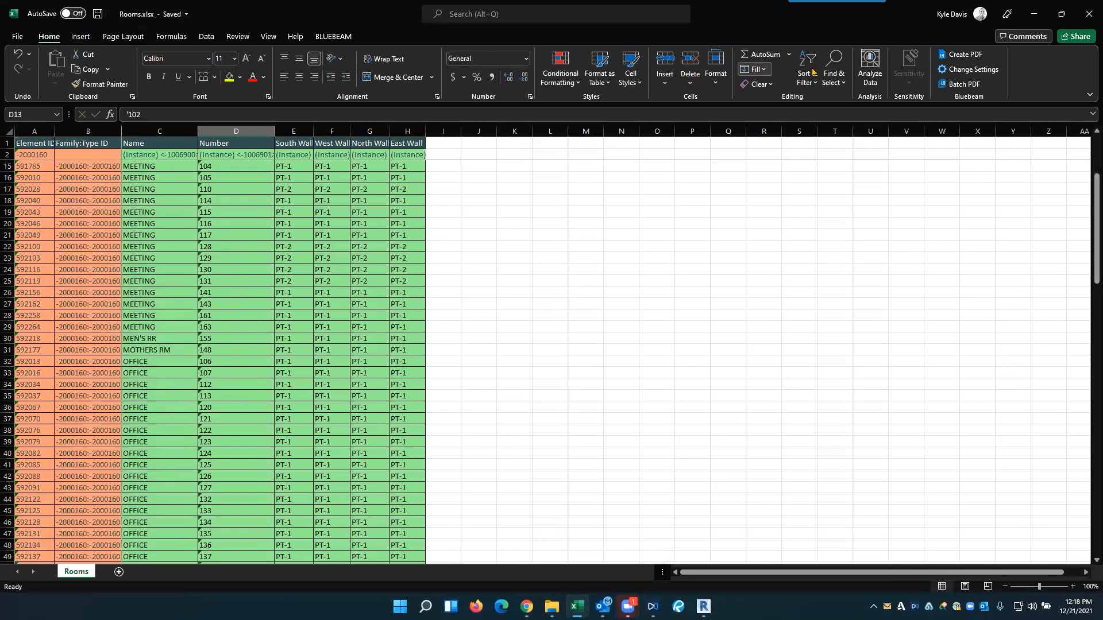
click(1089, 13)
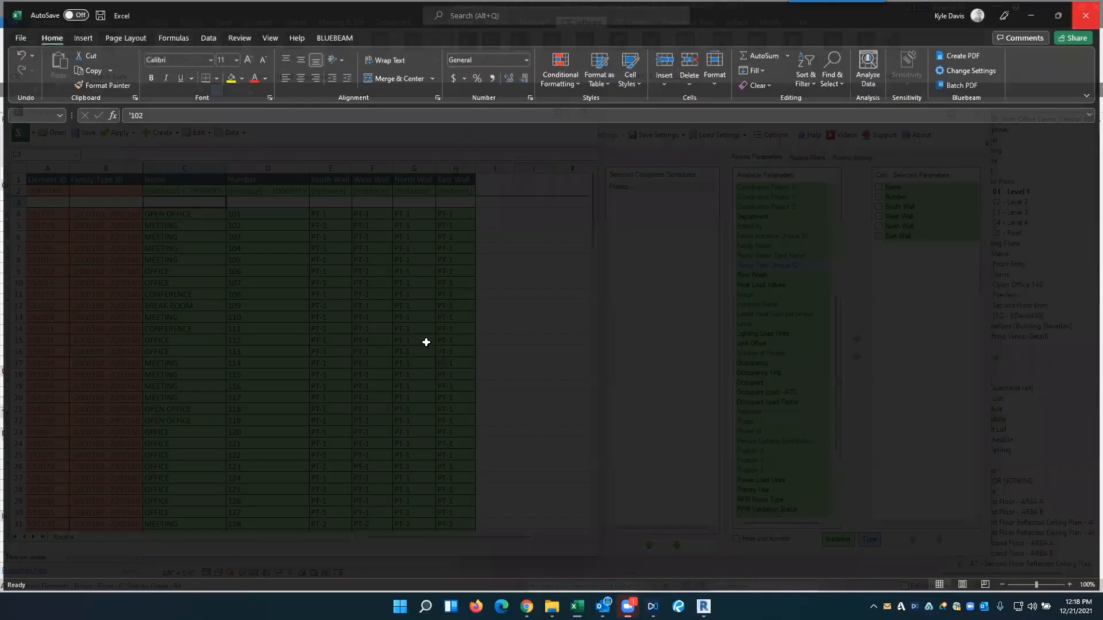
- Open Rooms.xlsx from the Desktop in Spreadsheet Link, accept clearing the existing settings, and look over the loaded rooms
click(427, 333)
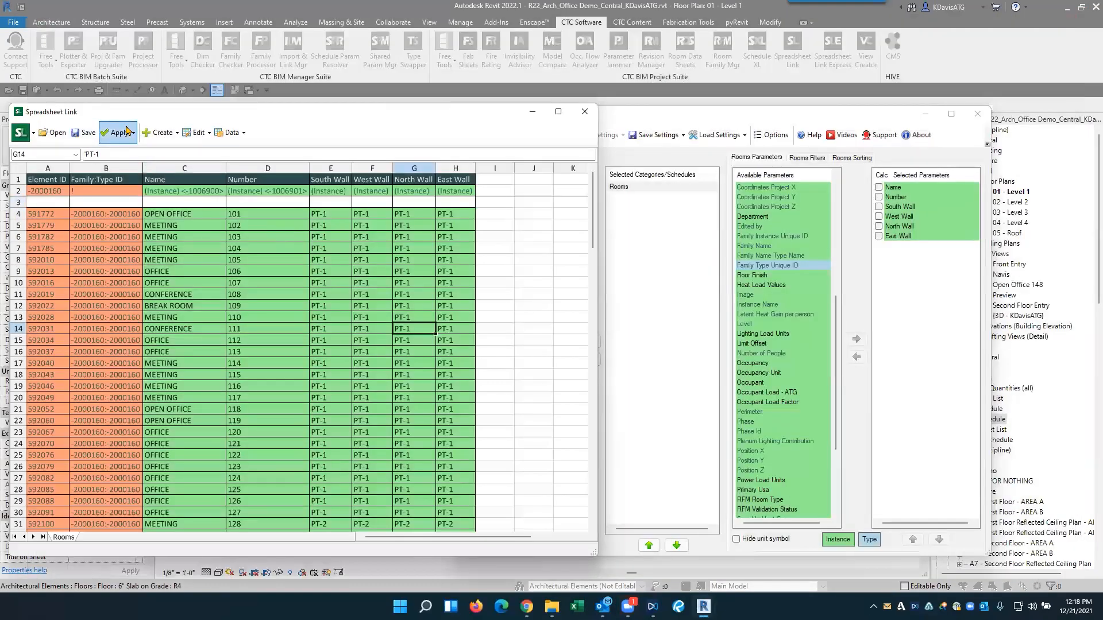
click(55, 136)
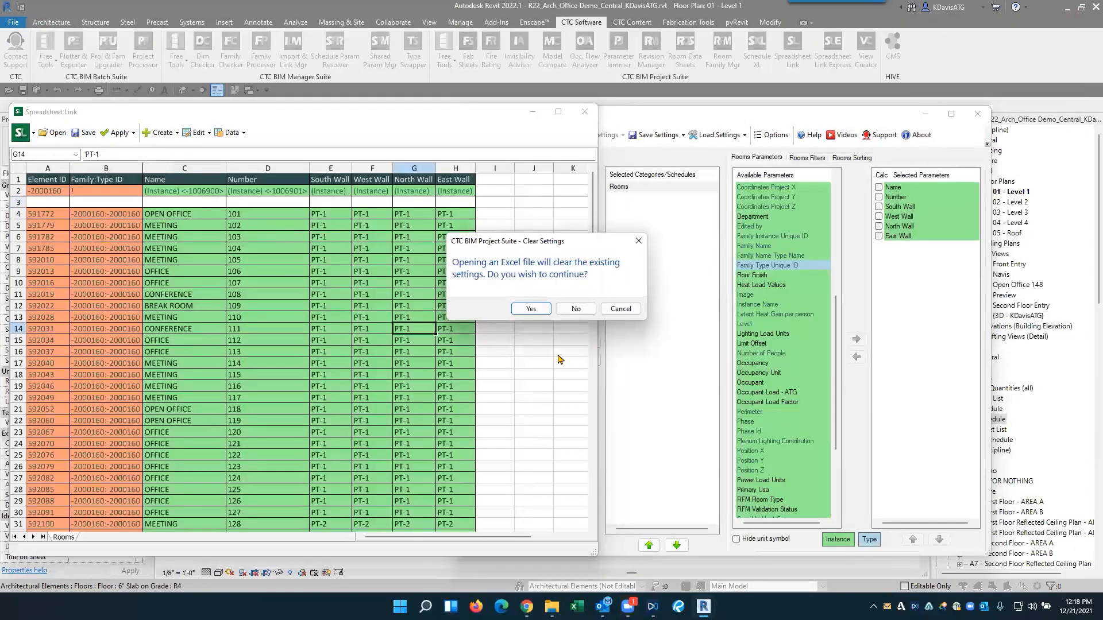
click(524, 310)
click(269, 227)
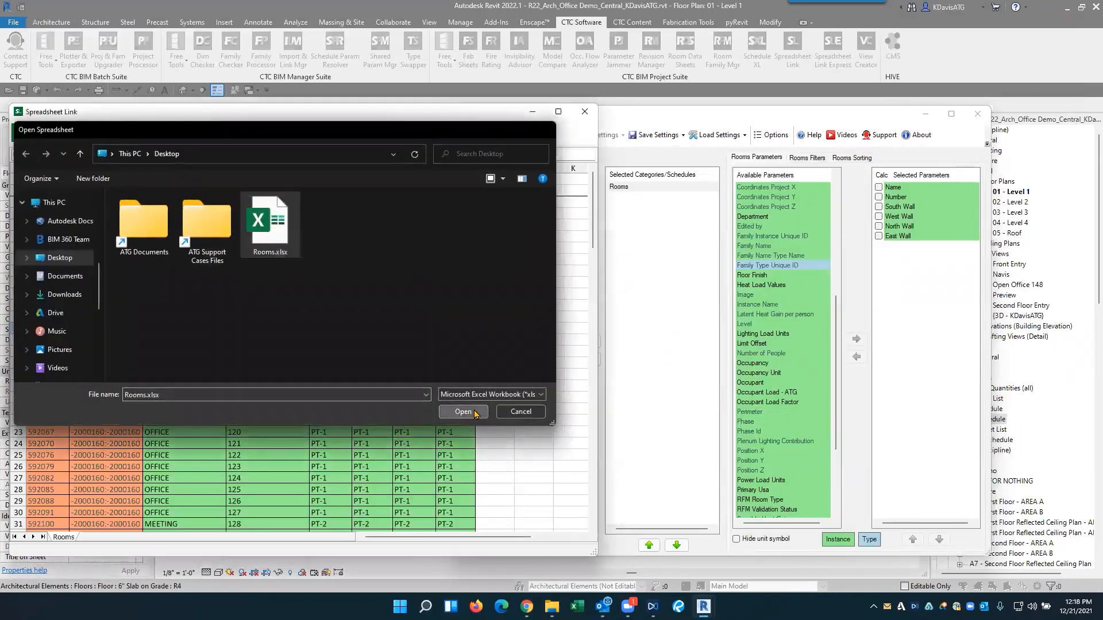
click(462, 411)
scroll(471, 384, up, 4)
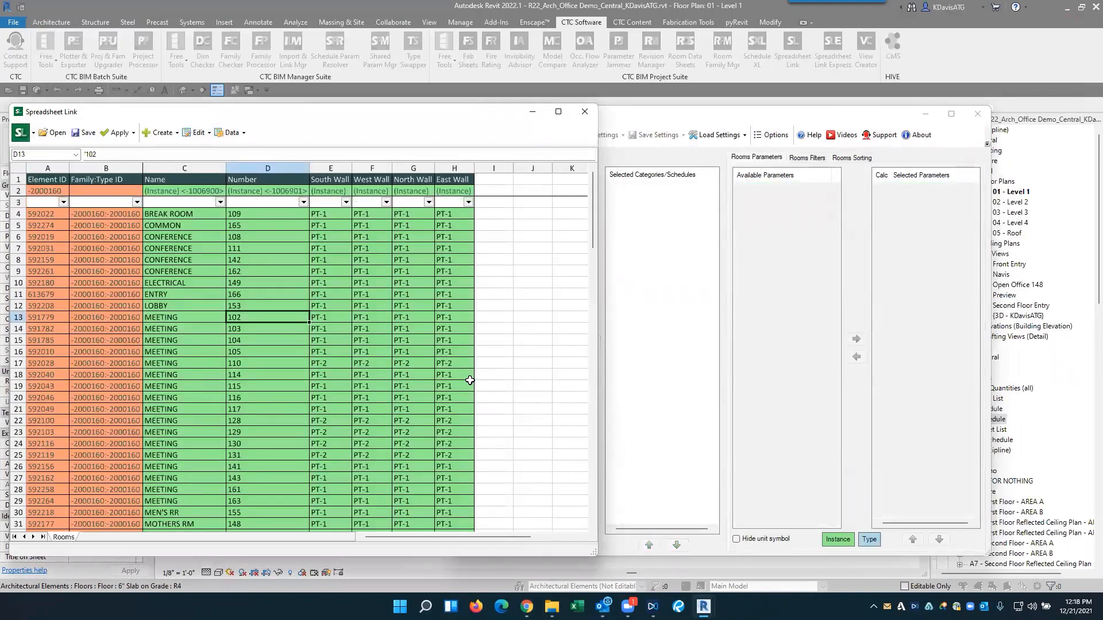
scroll(470, 380, down, 15)
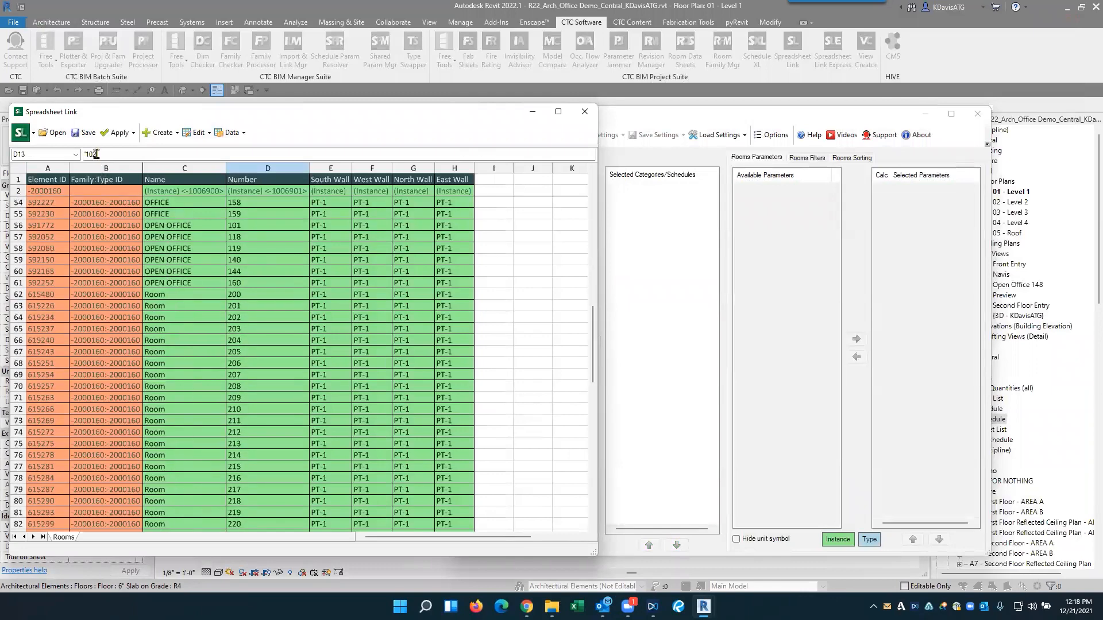
- Apply the spreadsheet values to the Revit project, dismiss the import result and close Spreadsheet Link
click(119, 137)
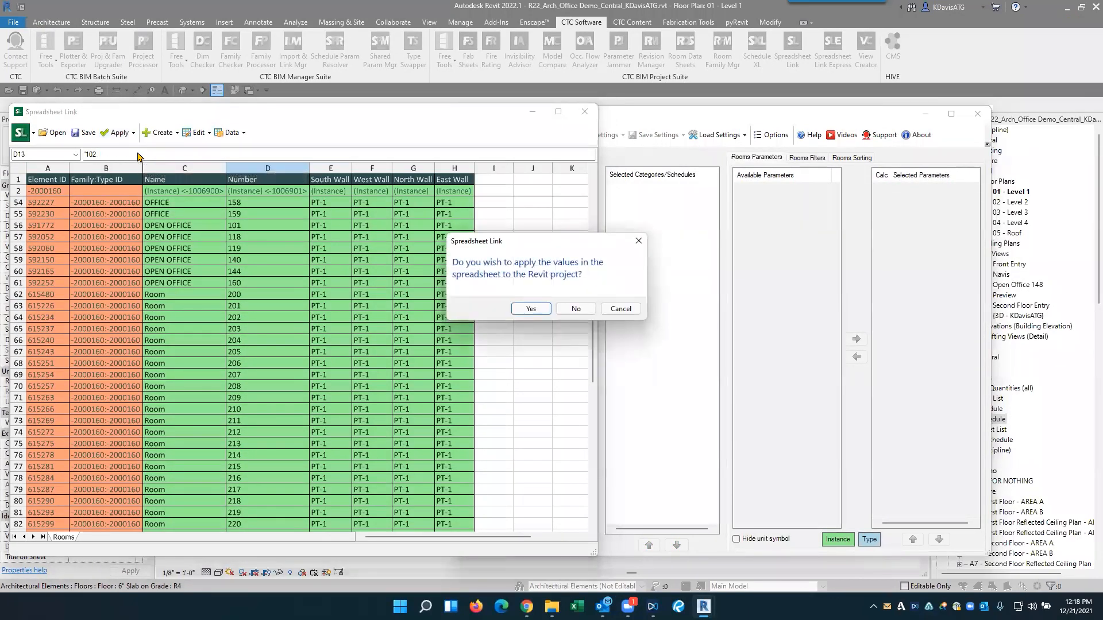
click(530, 312)
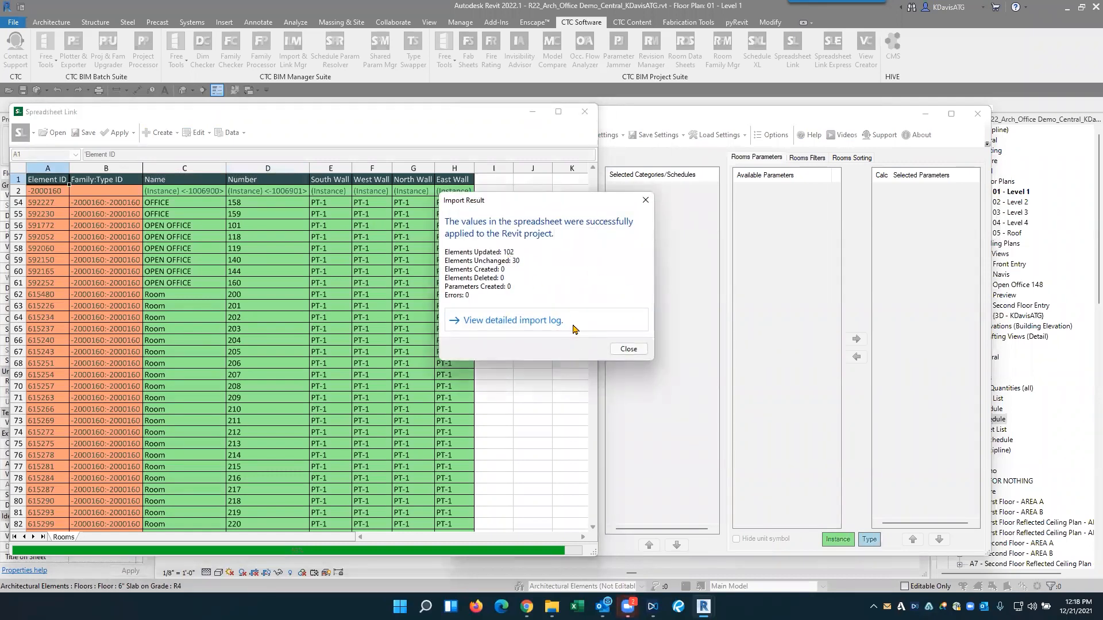
click(628, 350)
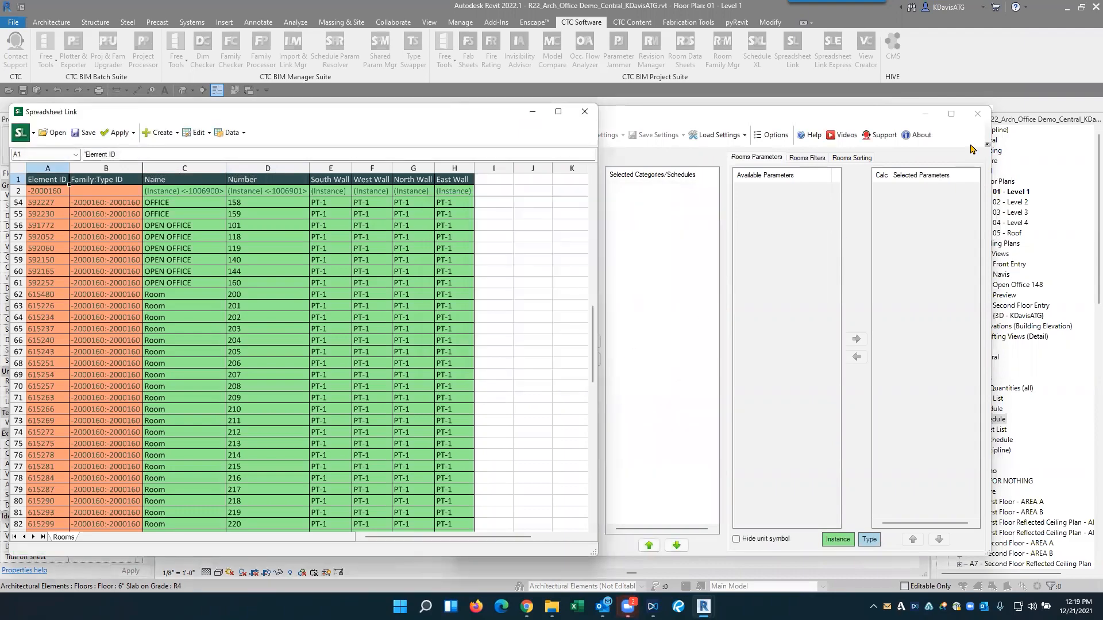
click(978, 114)
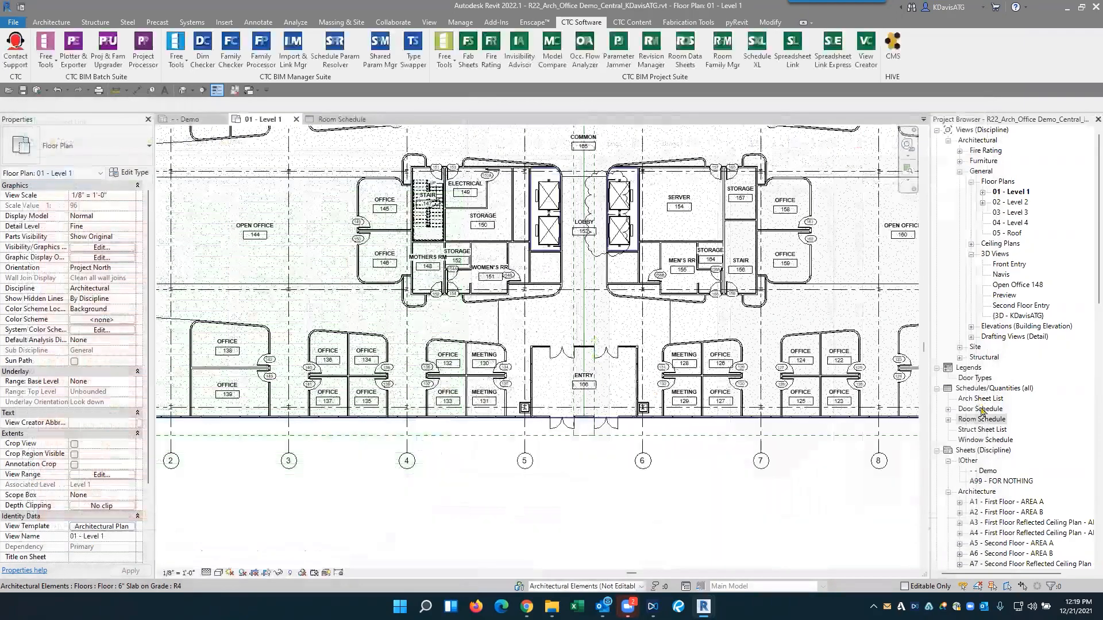
- Open the Room Schedule and check the wall finishes and room names for Level 1 and Level 2
double_click(982, 418)
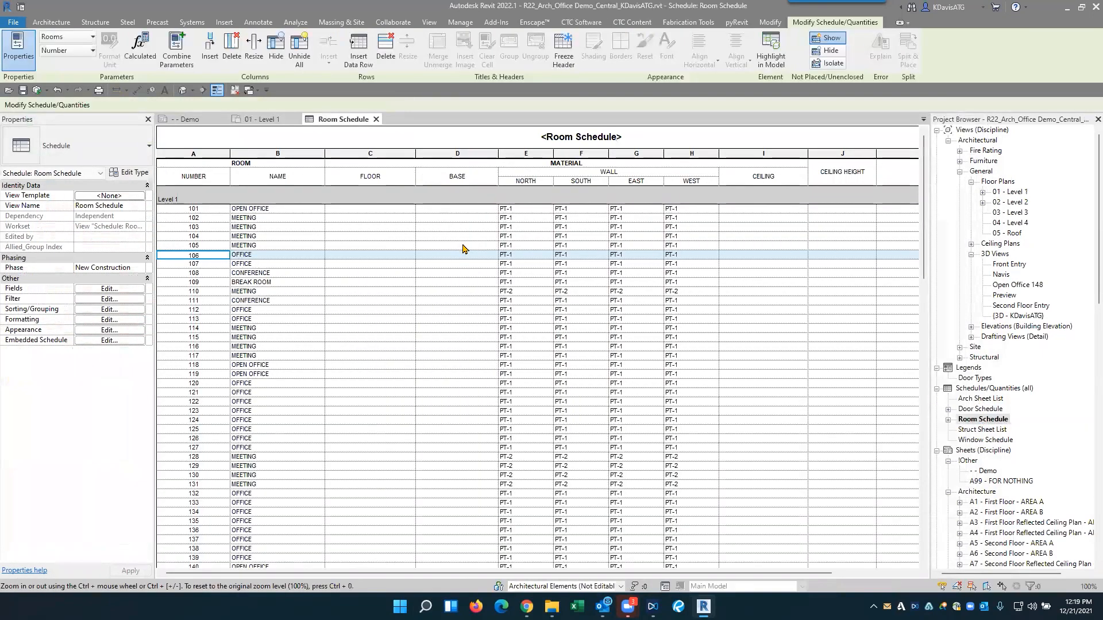
scroll(463, 247, down, 5)
scroll(460, 243, up, 5)
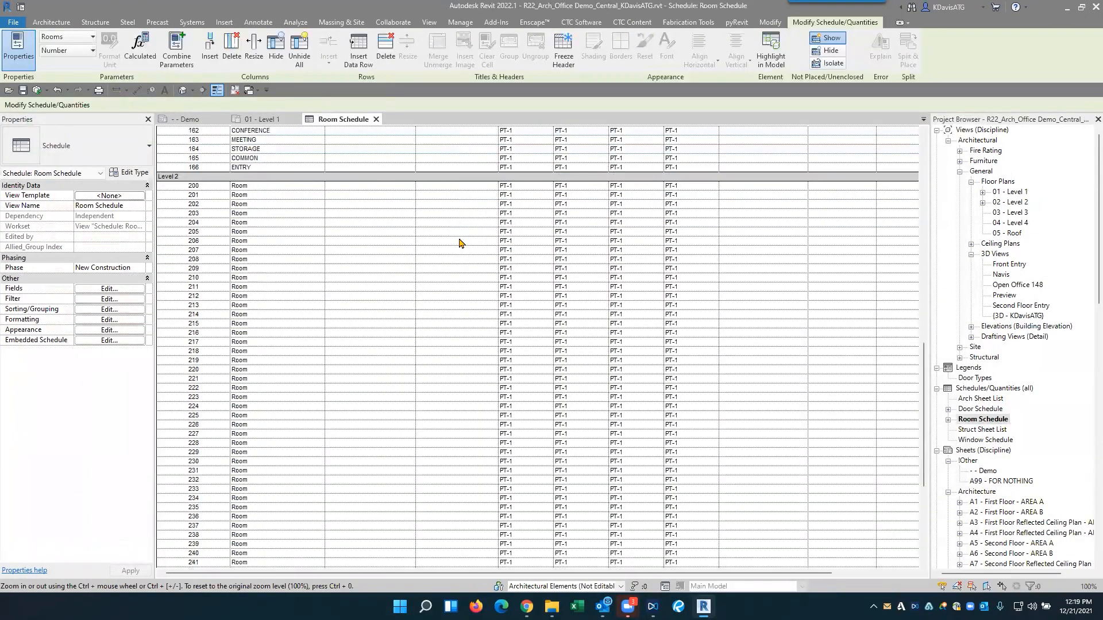
scroll(460, 243, up, 5)
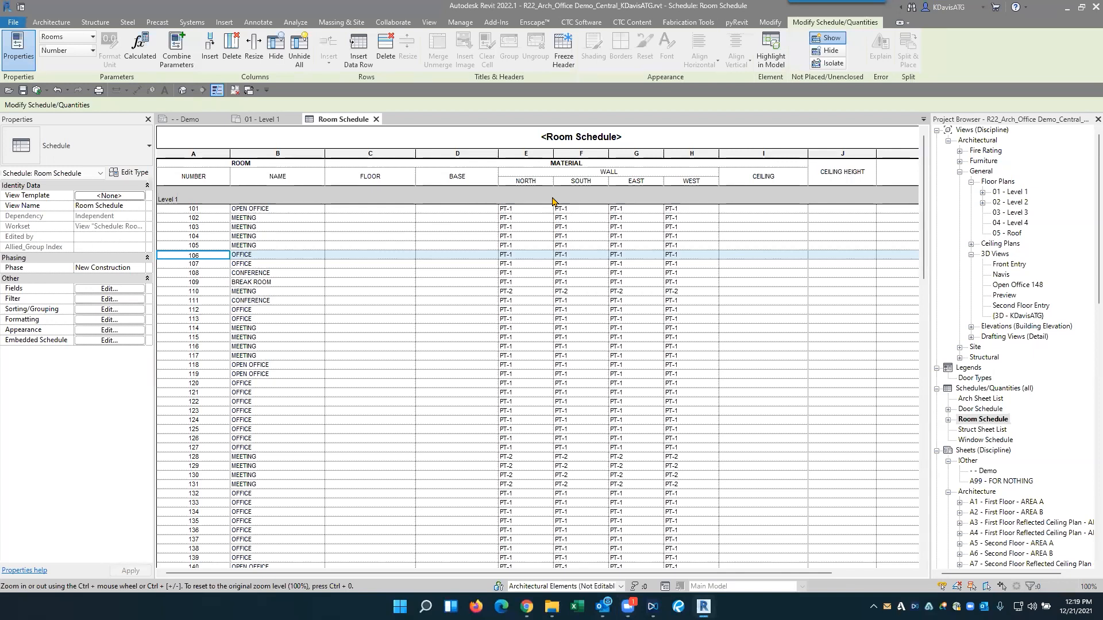
- Start Spreadsheet Link again and add the Rooms category to the selected categories
click(577, 22)
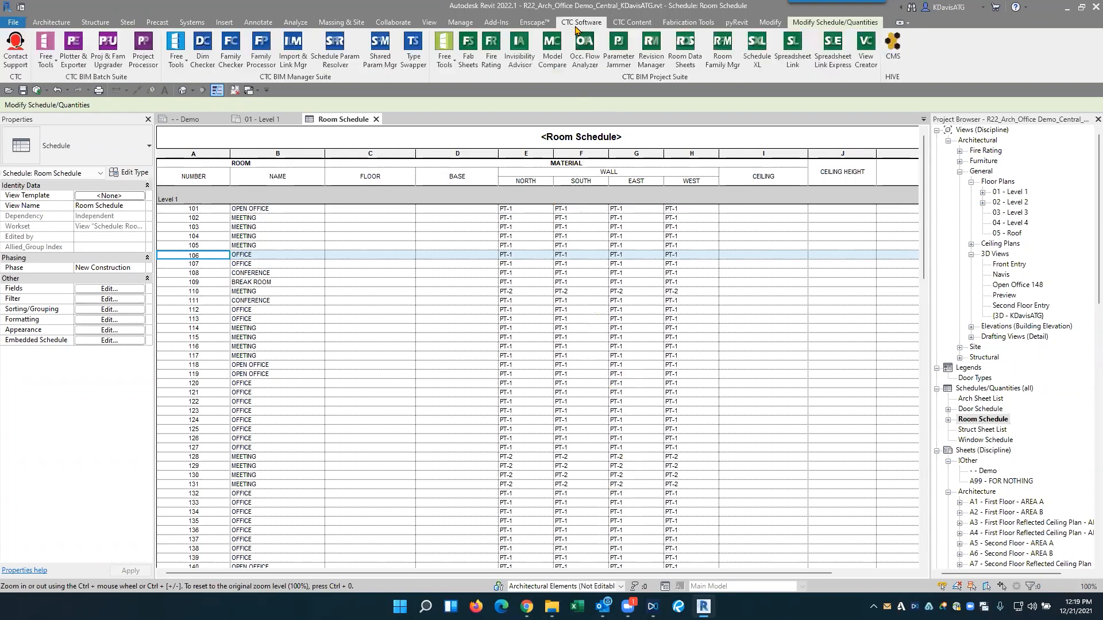
click(794, 67)
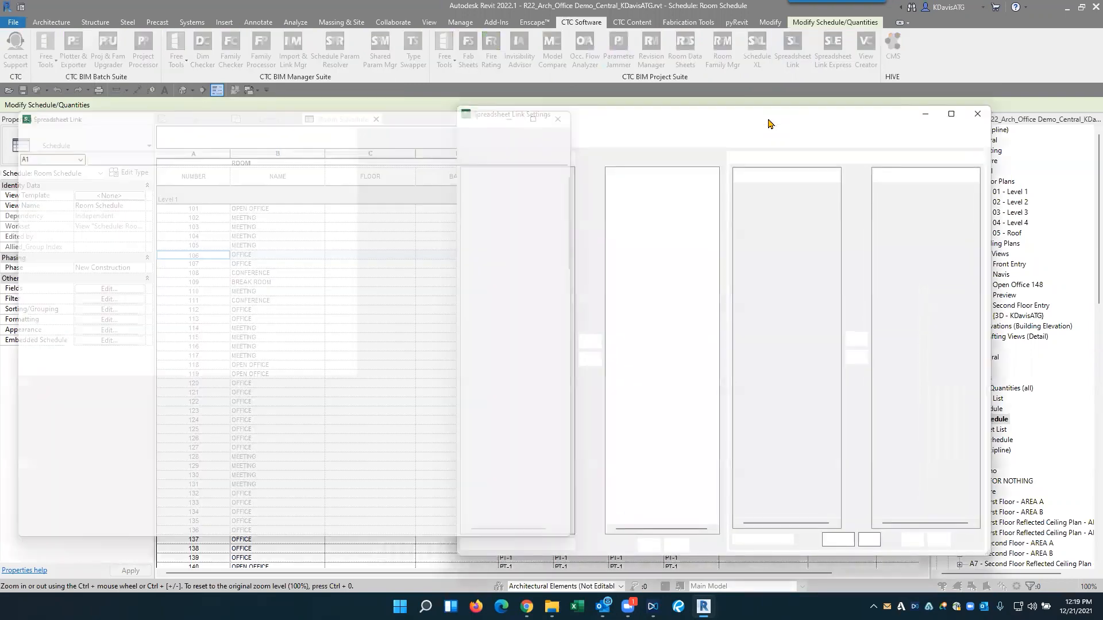
click(489, 265)
text(room)
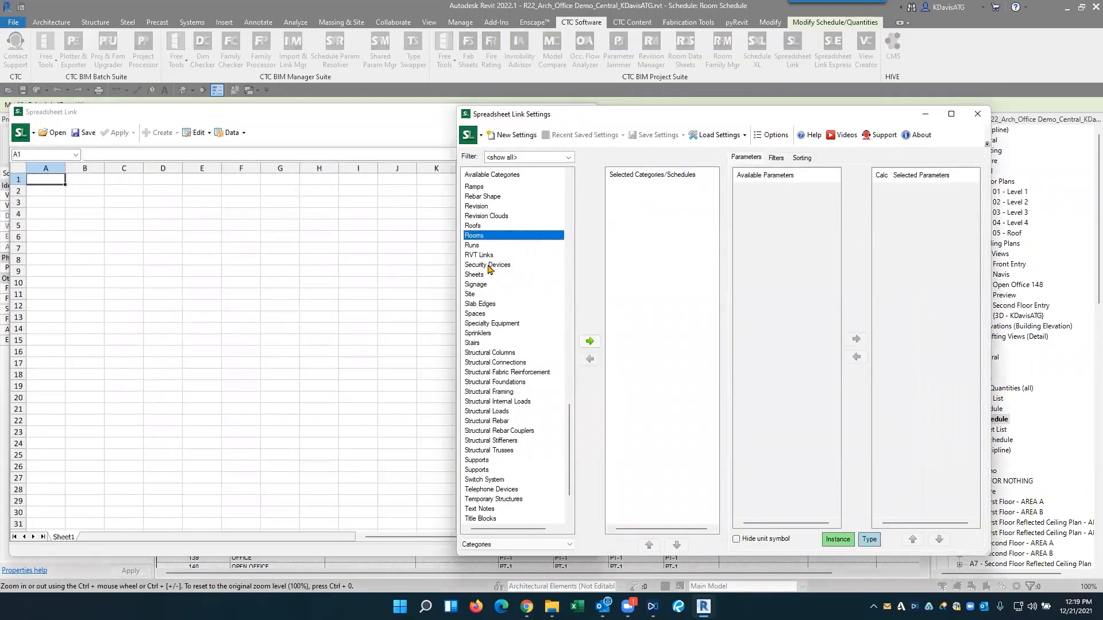
double_click(476, 236)
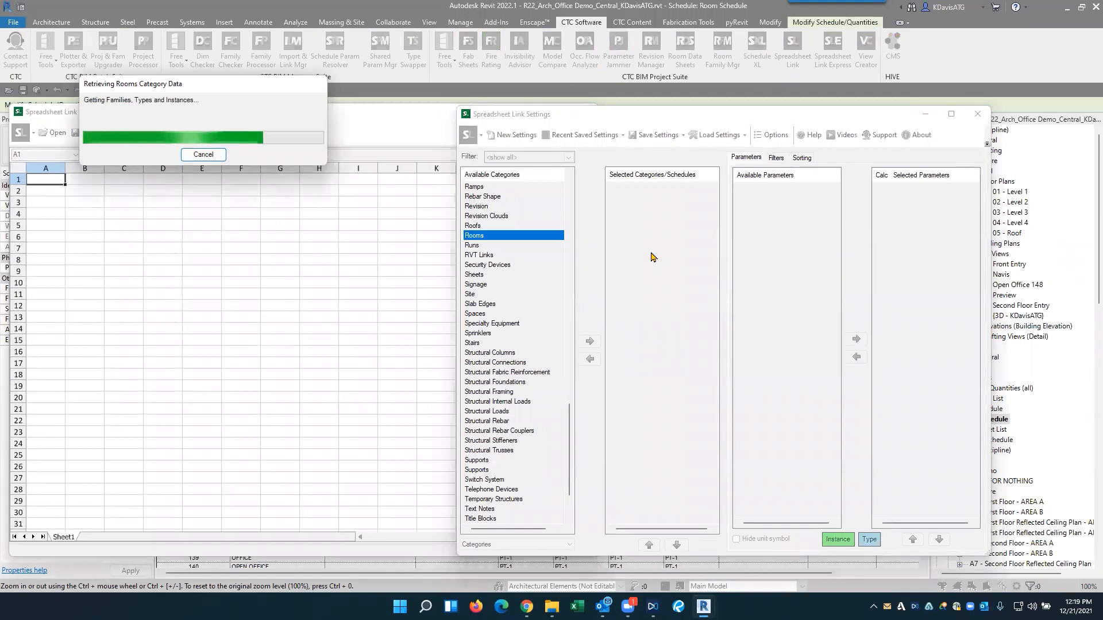
- Add the Name and Number parameters to the selected room parameters
click(769, 295)
scroll(776, 343, down, 2)
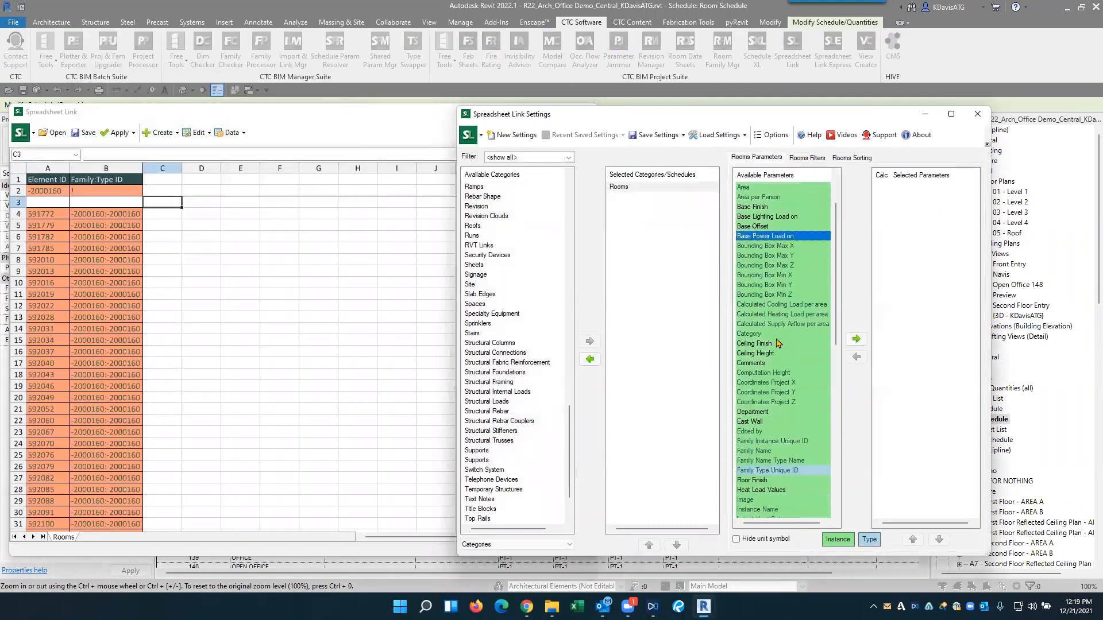
key(n)
double_click(750, 190)
double_click(752, 197)
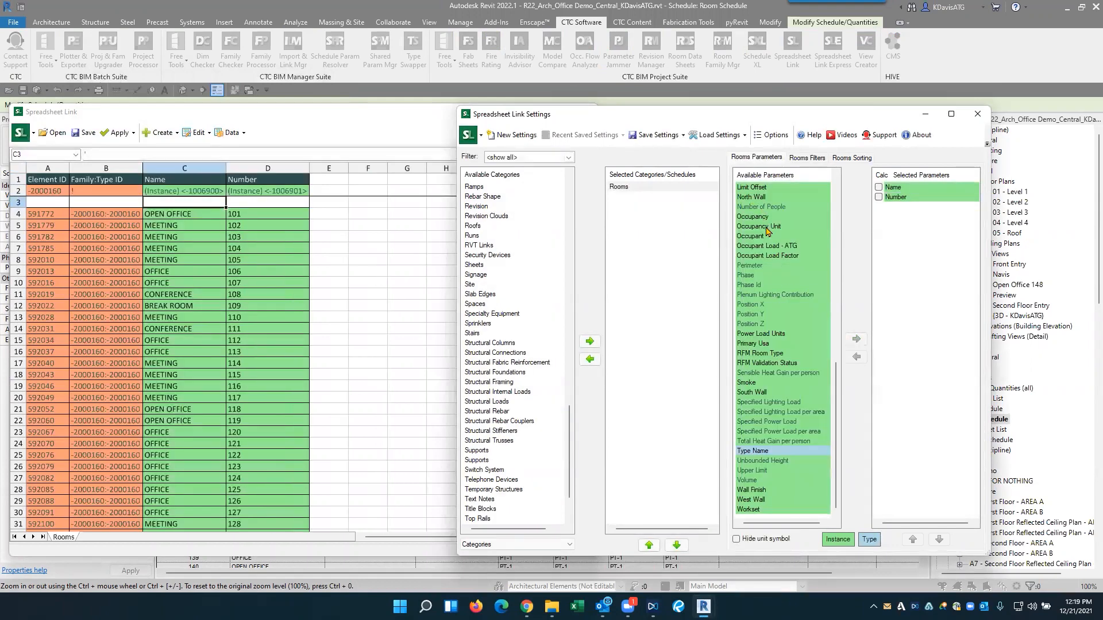
- Add the Occupant Load - ATG, Occupant Load Factor and Area parameters, moving Area up to directly follow Number
double_click(766, 247)
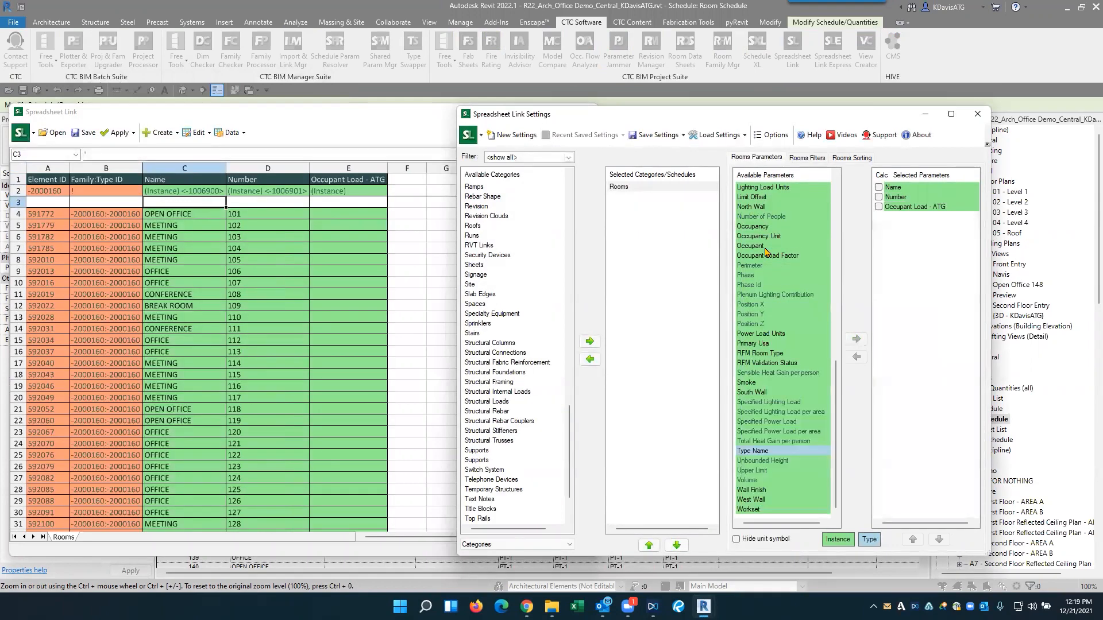
double_click(768, 256)
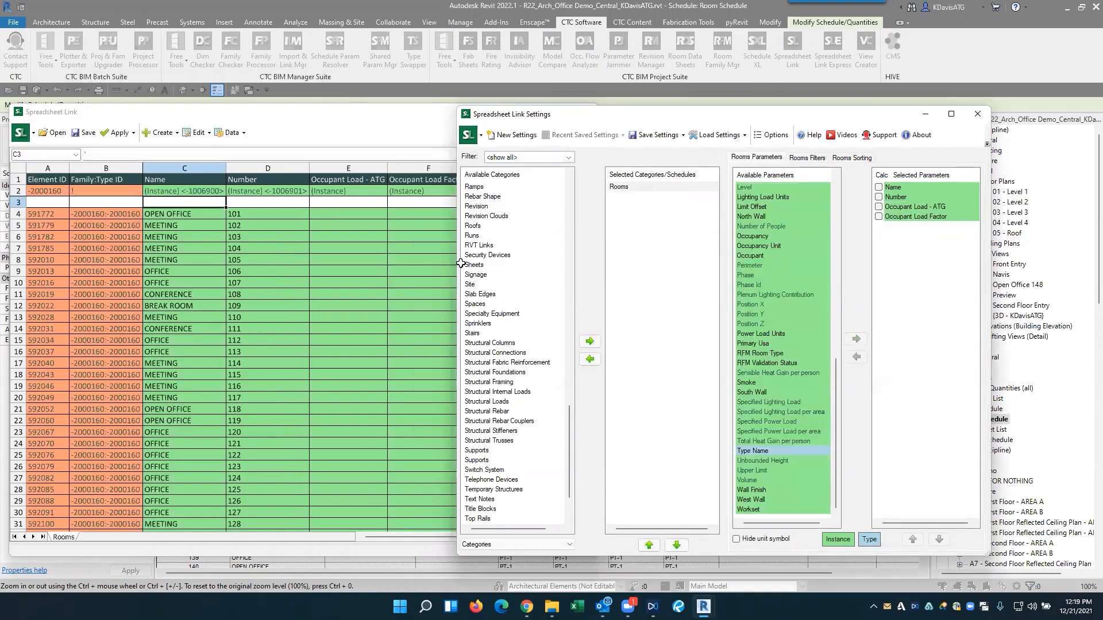
scroll(764, 254, up, 10)
double_click(749, 197)
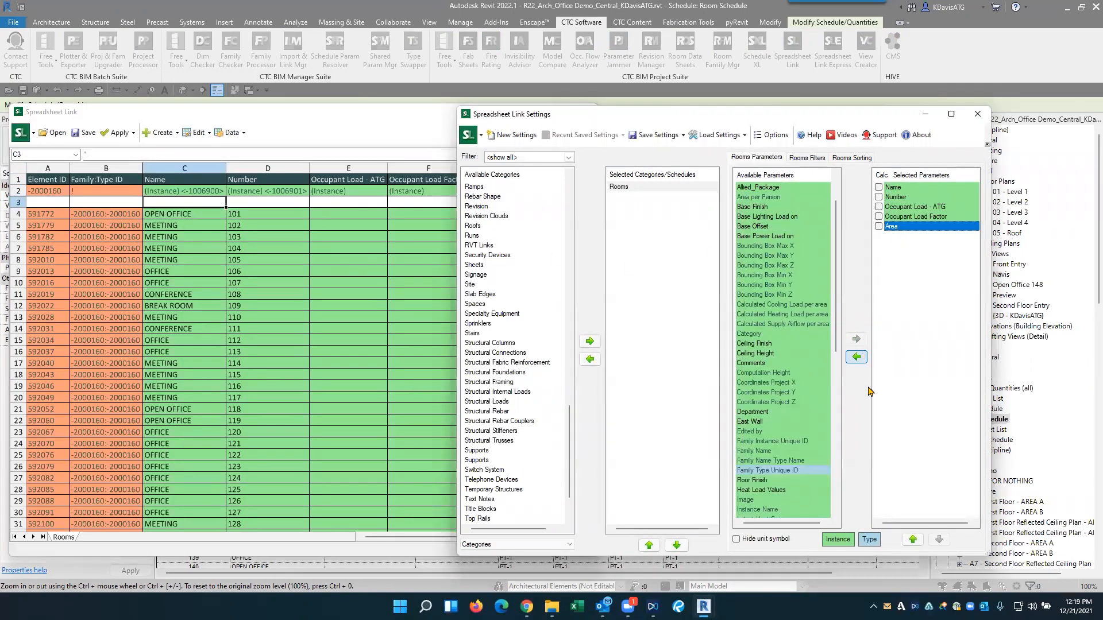
click(913, 539)
click(913, 540)
click(385, 247)
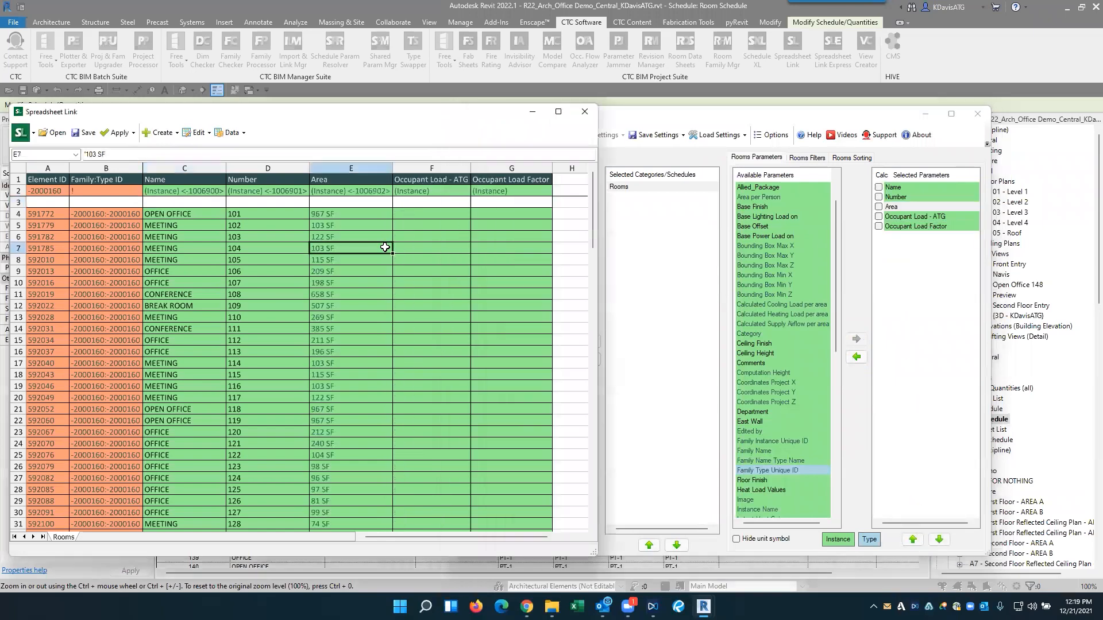
- Enter an Occupant Load Factor of 10 for the first room and fill it down the column for all rooms
click(504, 213)
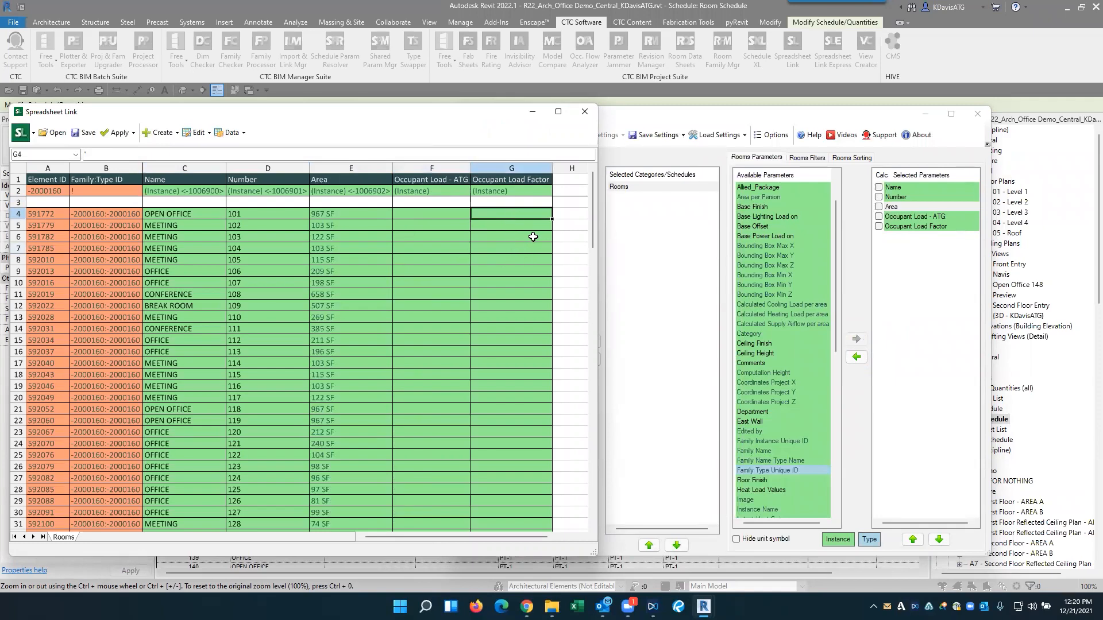
text(10)
key(Return)
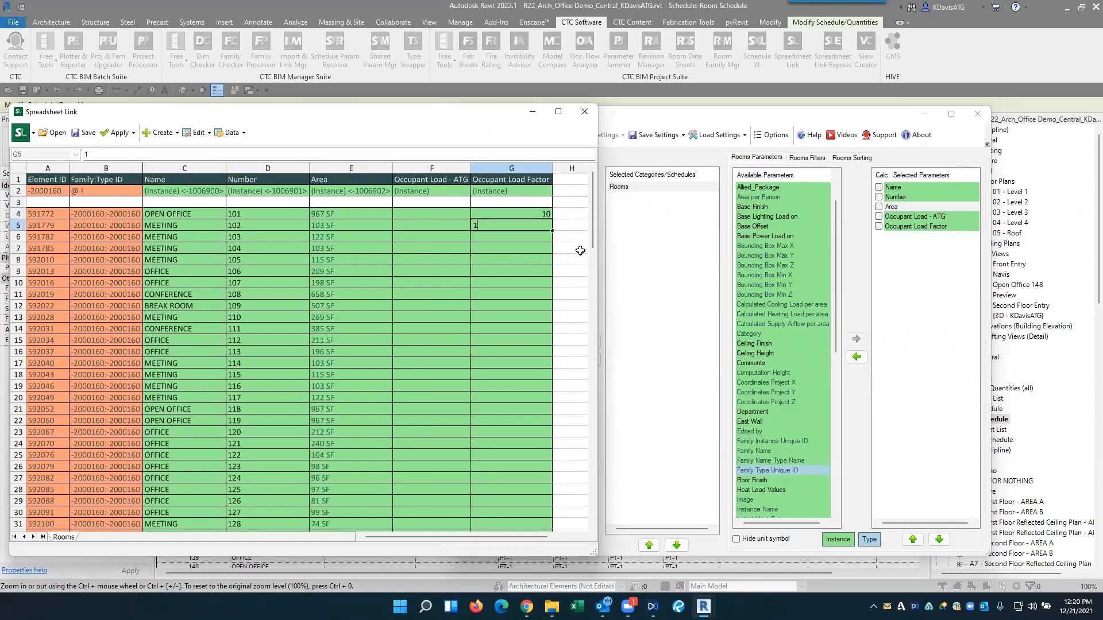
click(543, 217)
drag(552, 220, 550, 533)
- Mark the Occupant Load - ATG parameter as calculated and return to the first room rows
click(894, 259)
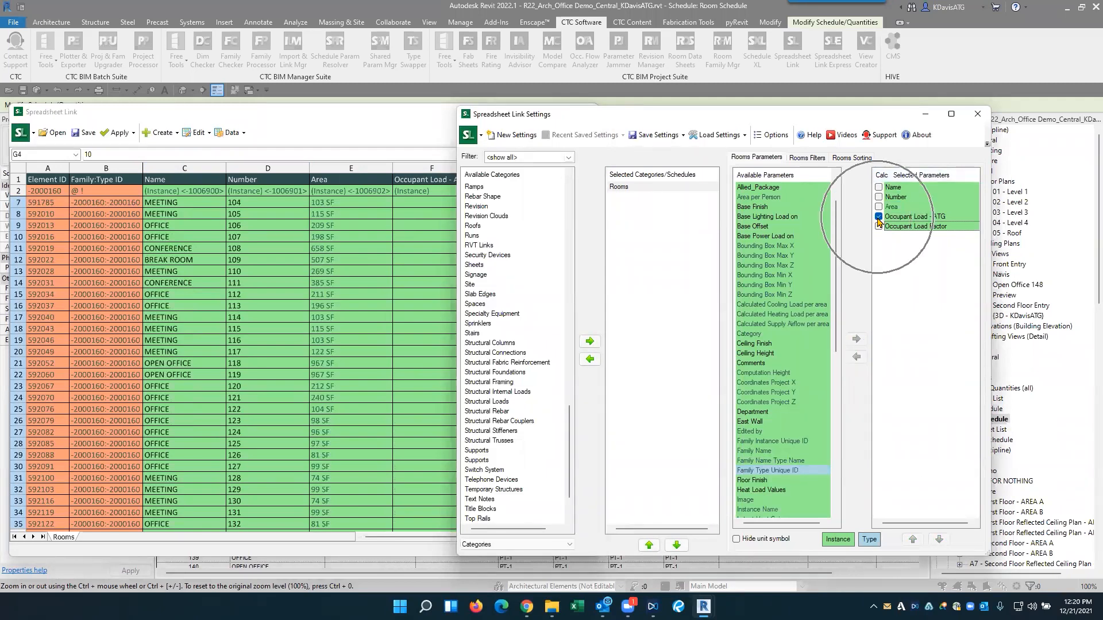
click(368, 227)
scroll(426, 247, up, 2)
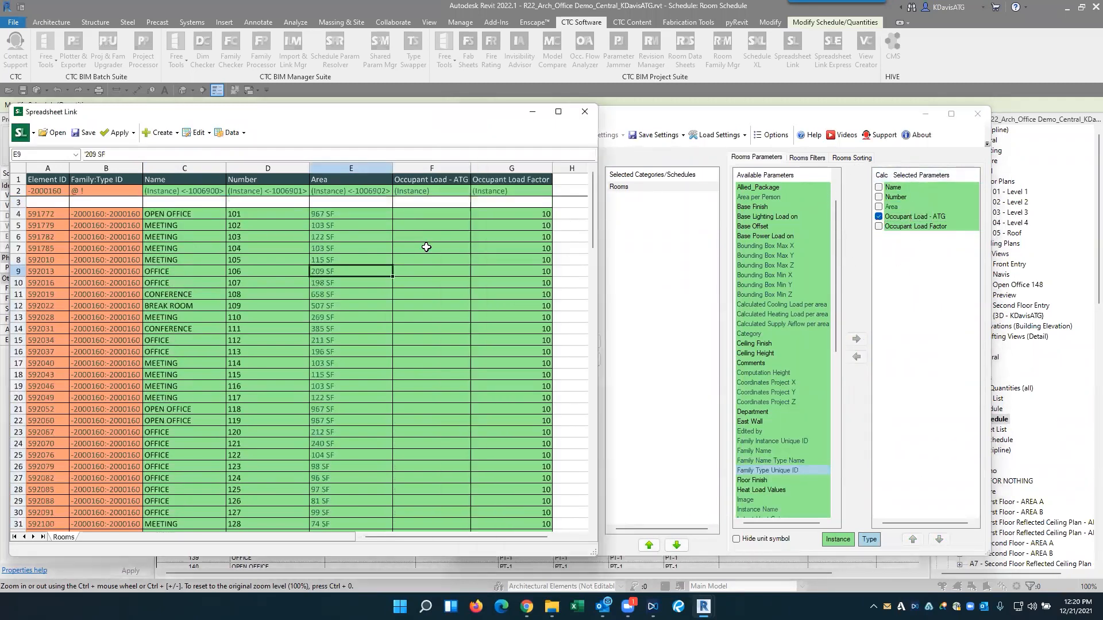
- Enter the formula =E4/G4 in the first room's Occupant Load - ATG cell to divide its area by the load factor
click(421, 216)
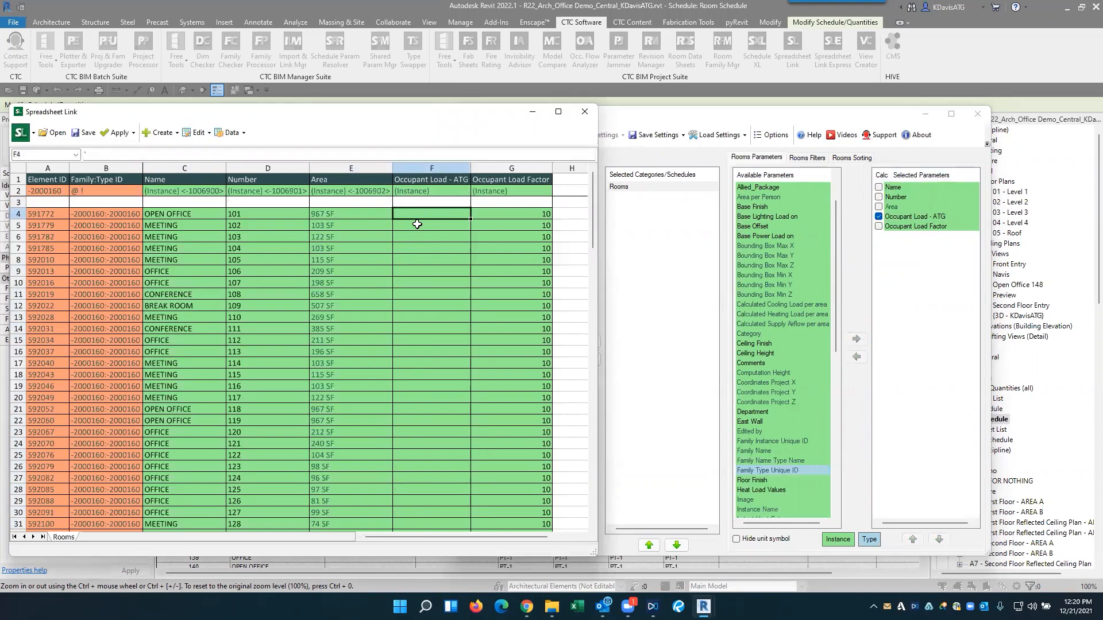
text(=)
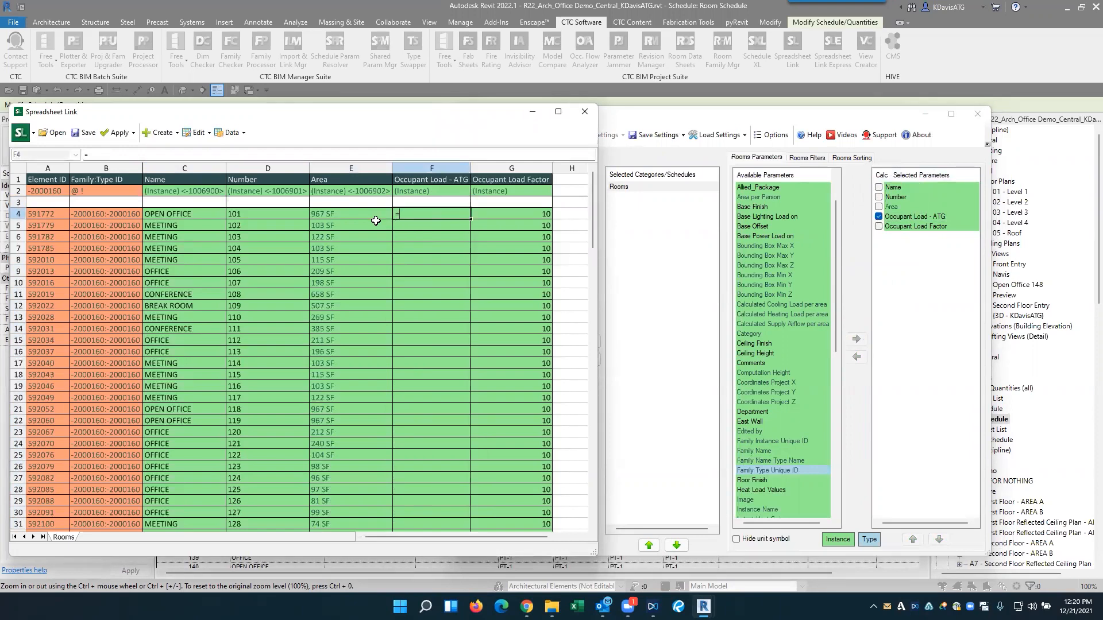
click(356, 213)
text(/)
click(493, 212)
key(Return)
click(424, 215)
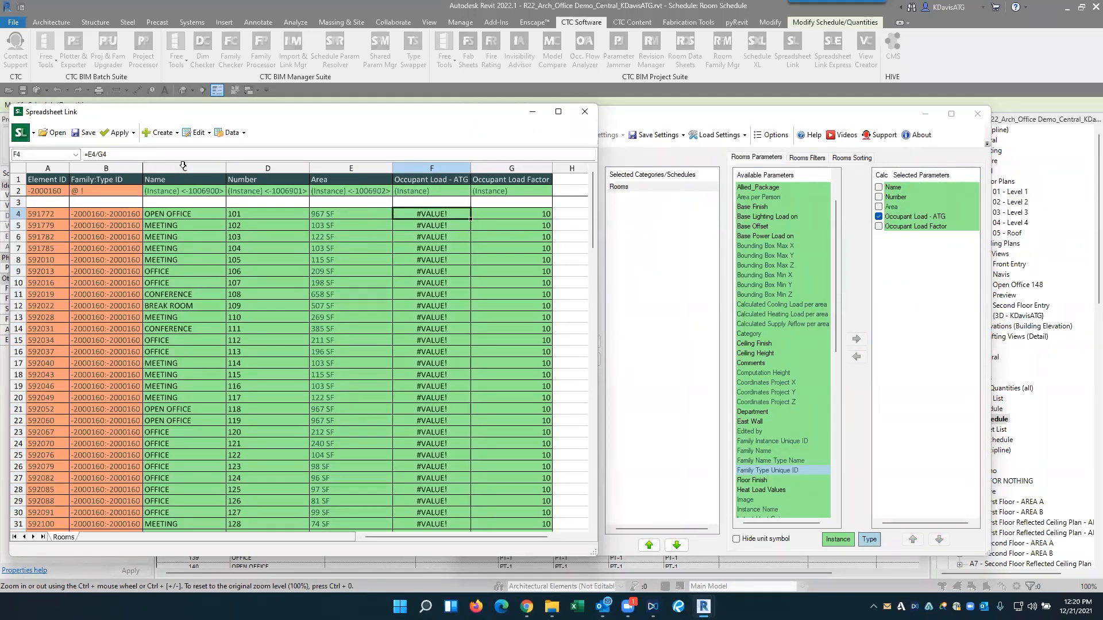
- Hide the unit symbols for the Rooms category, accepting the rebuild of the Rooms spreadsheet, and select the first room's Area cell
click(117, 154)
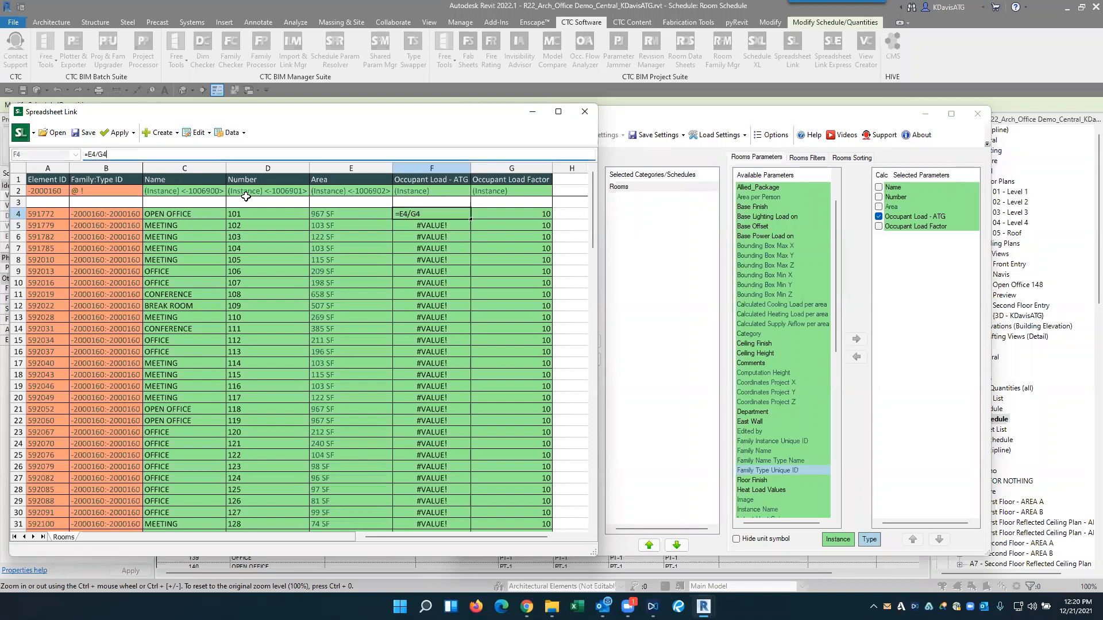
key(Escape)
click(326, 214)
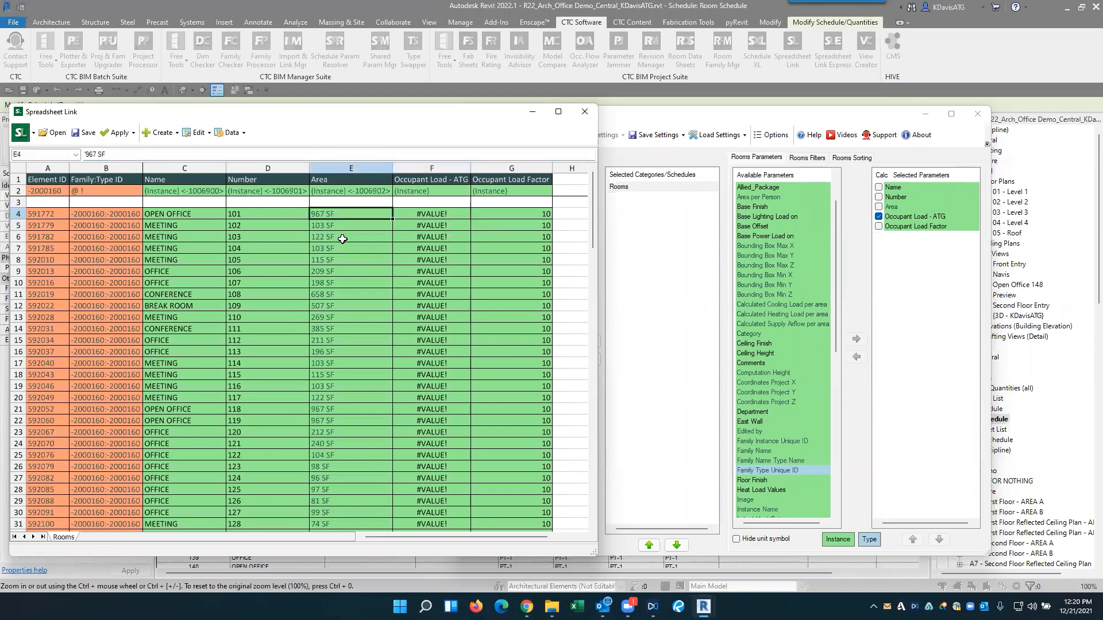
click(726, 539)
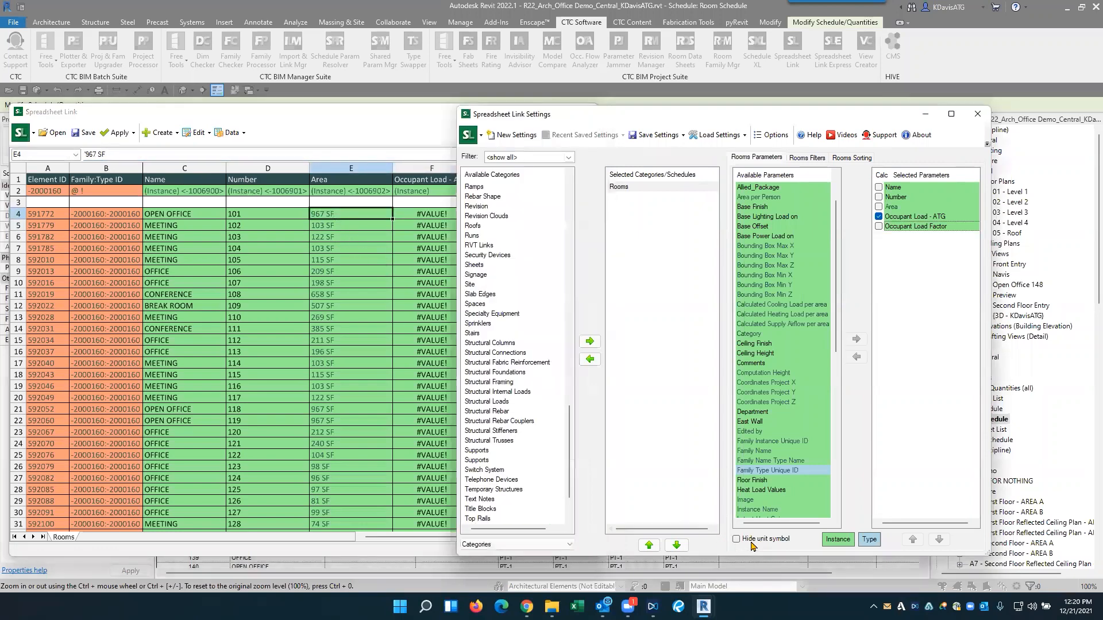
click(752, 542)
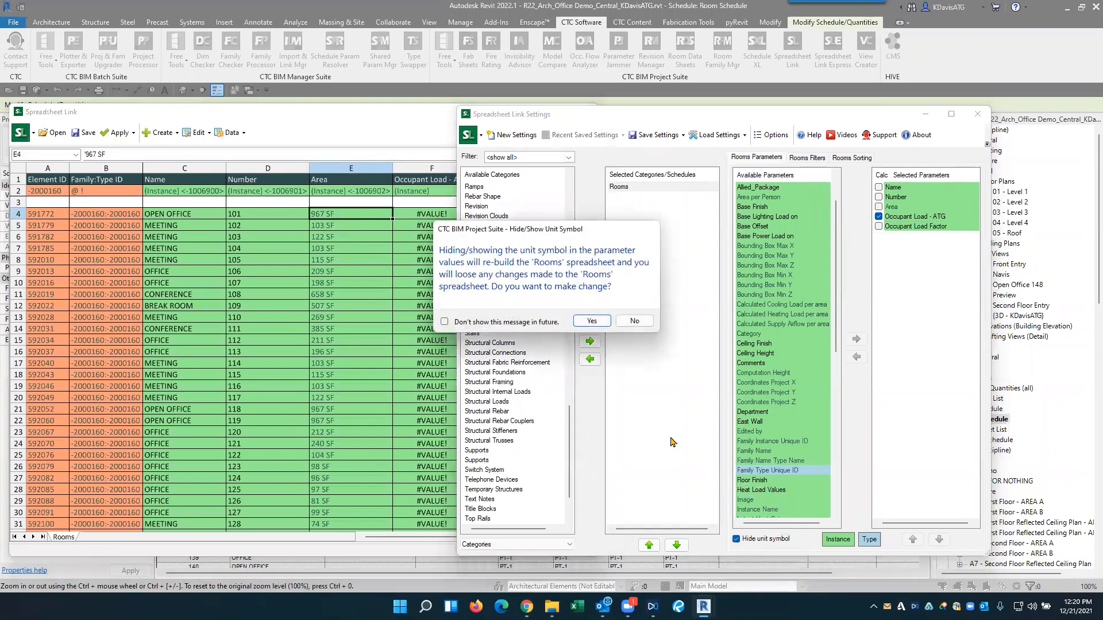
click(596, 320)
click(307, 256)
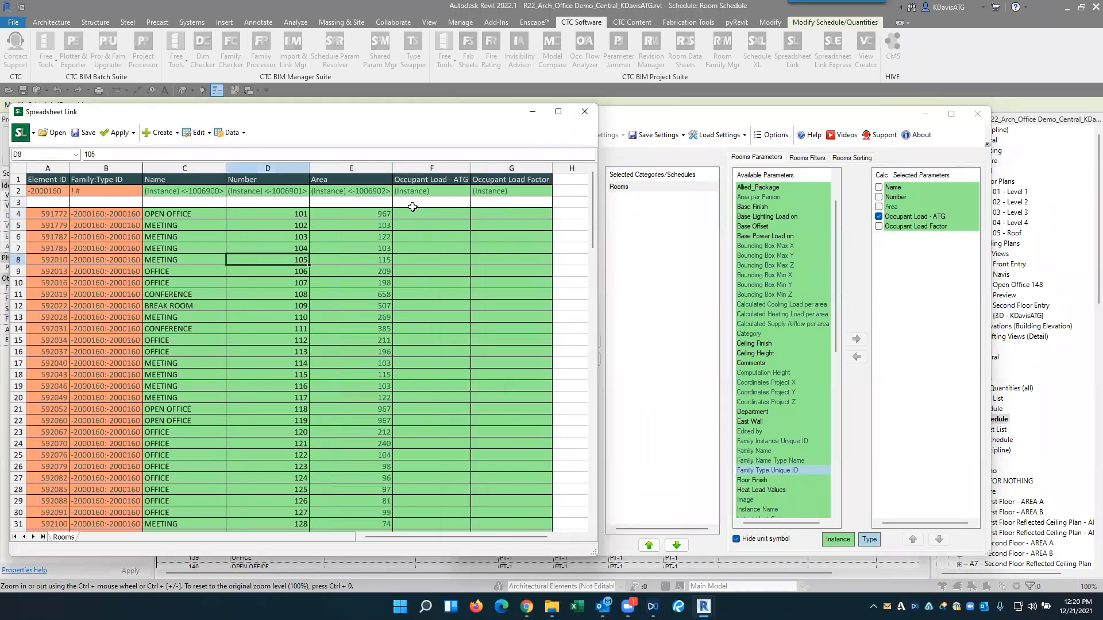
click(371, 214)
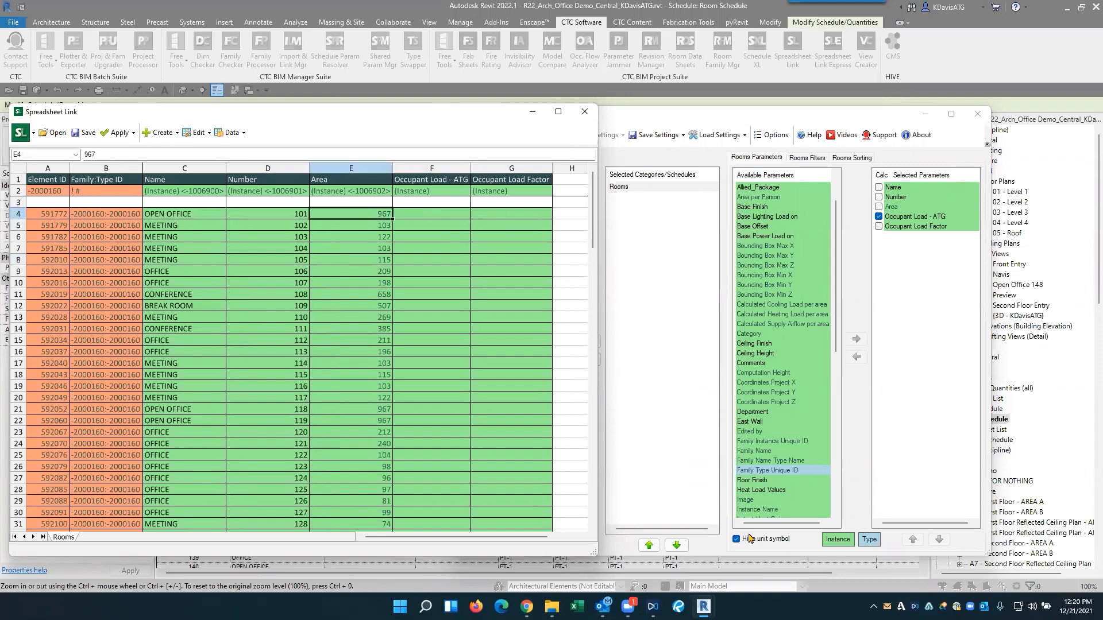
- Enter 10 again as the first room's Occupant Load Factor and fill it down the column for all rooms
click(493, 213)
text(10)
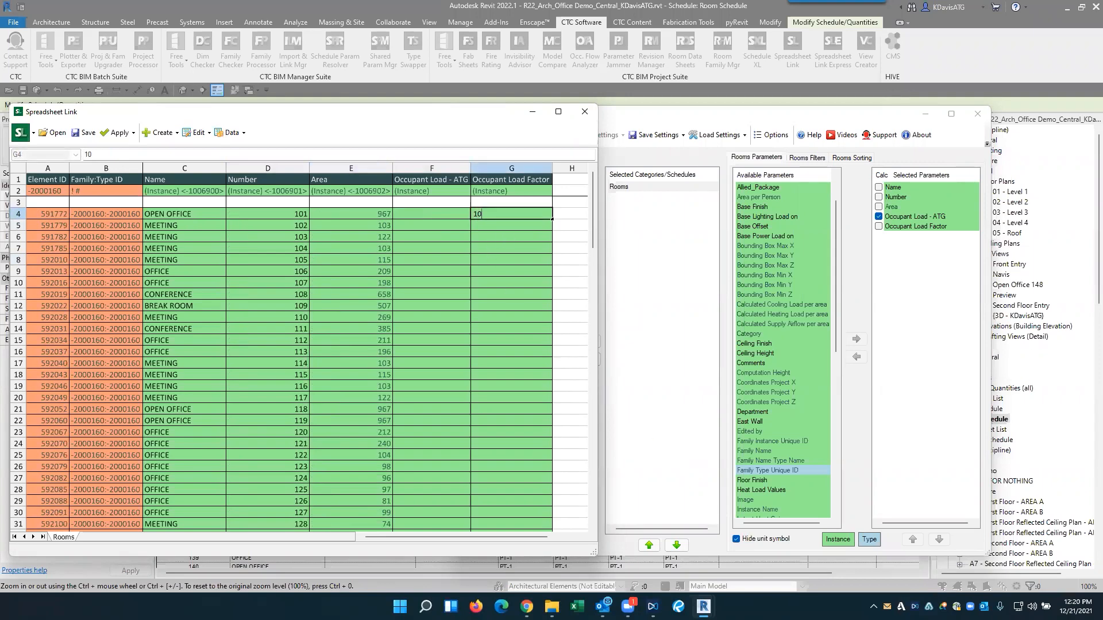
click(512, 229)
text(10)
click(519, 247)
drag(525, 215, 537, 533)
scroll(479, 350, up, 2)
- Enter the formula =E4/G4 in cell F4 to calculate Occupant Load - ATG from the numeric area and load factor
click(424, 214)
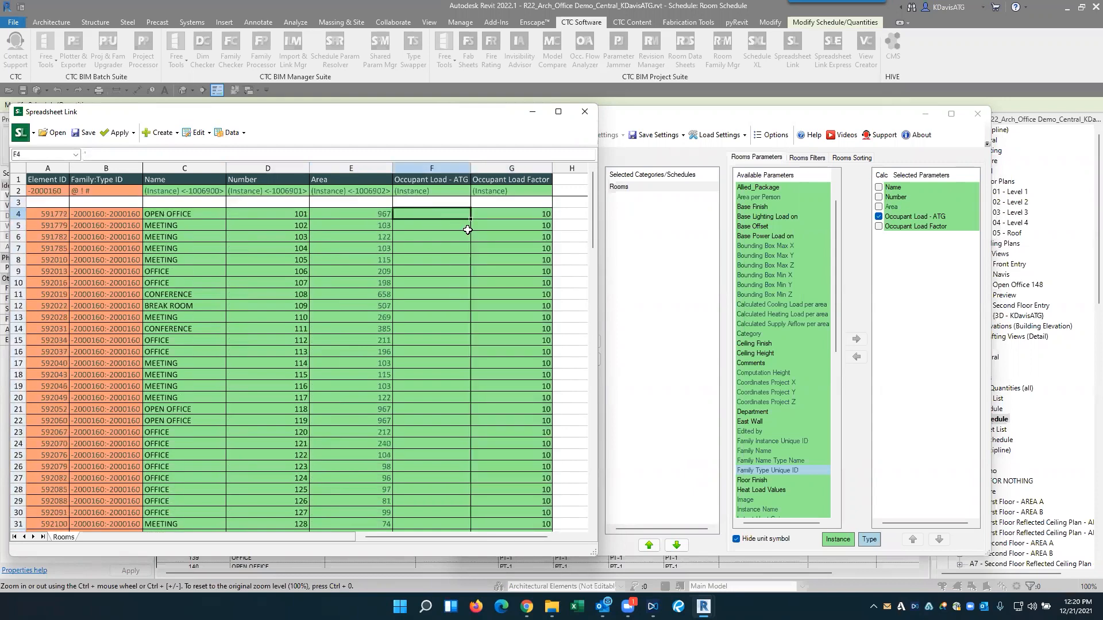
text(=)
click(387, 214)
text(/)
click(529, 216)
key(Return)
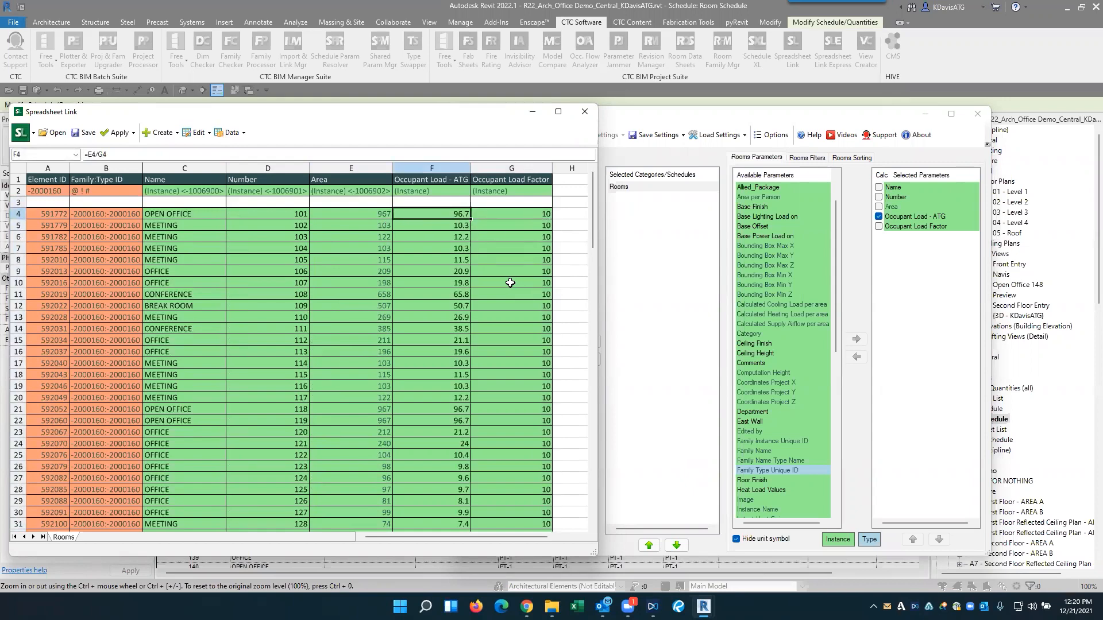
- Try to round up the first room's occupant load by changing its formula to =roundup(E4/G4)
click(98, 154)
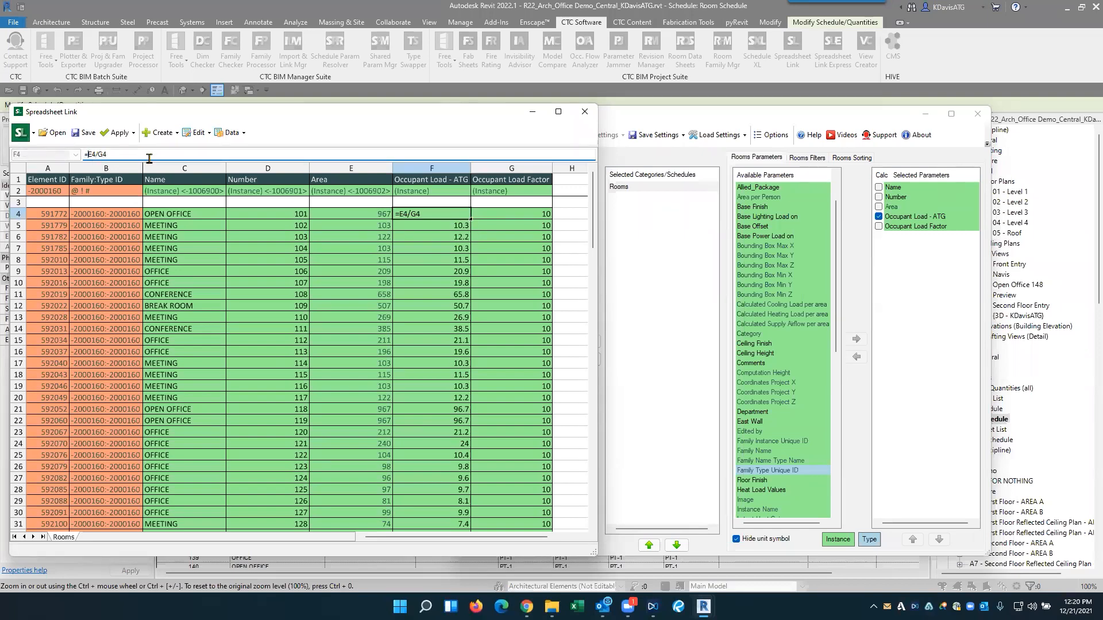
text(roundup()
key(Return)
click(320, 361)
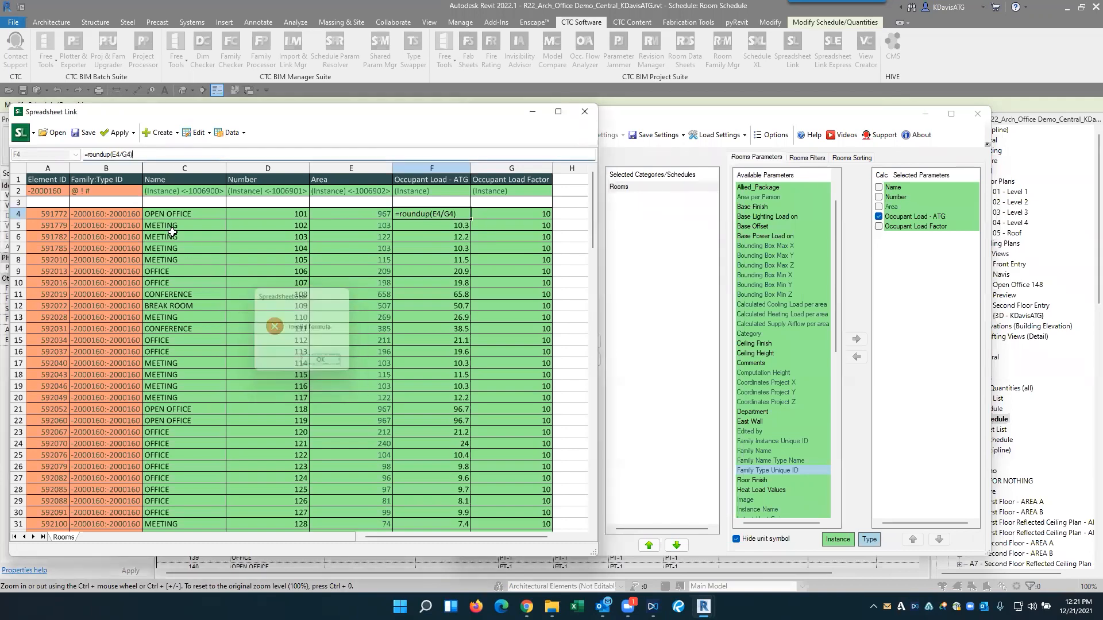
- Try the round function on the first room's occupant load instead, with =round(E4/G4) and =round(E4/G4)/1
key(BackSpace)
key(BackSpace)
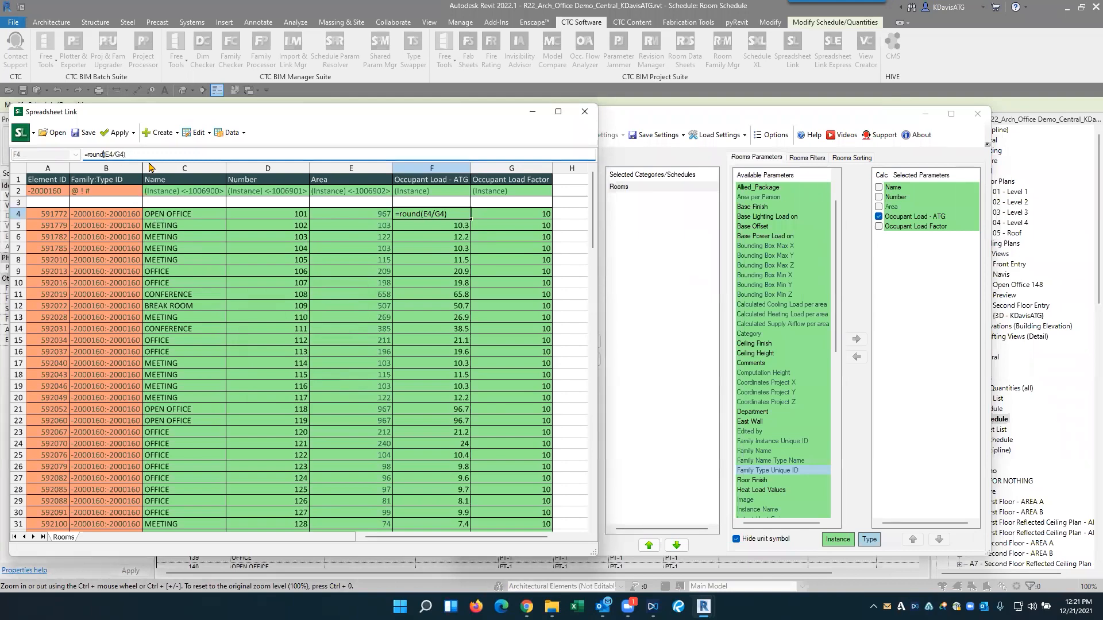
key(Return)
click(304, 361)
key(Return)
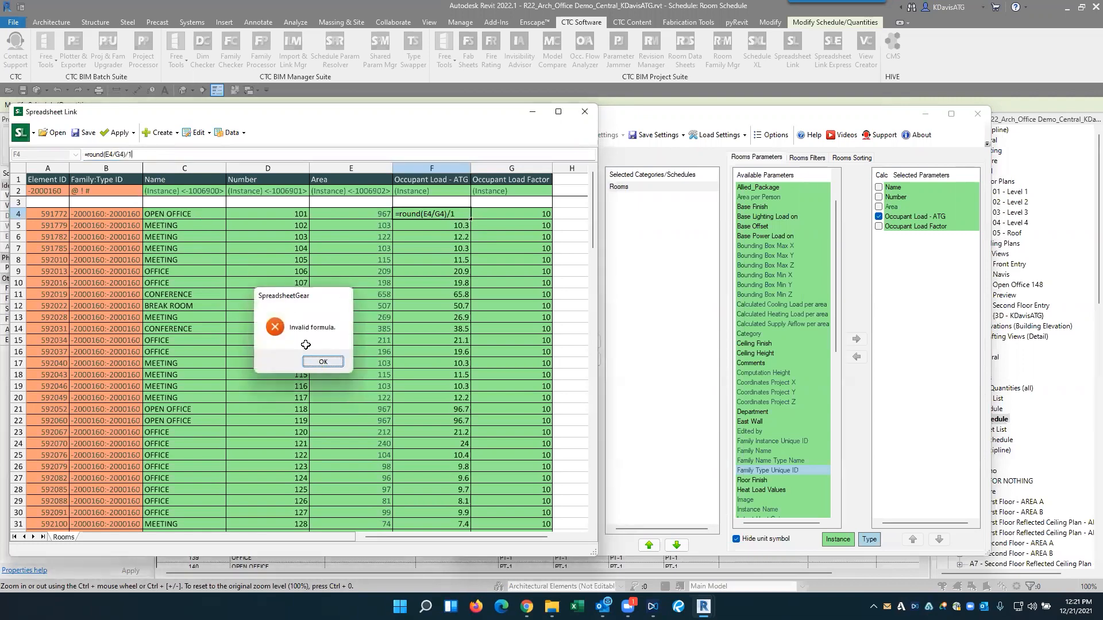
click(319, 362)
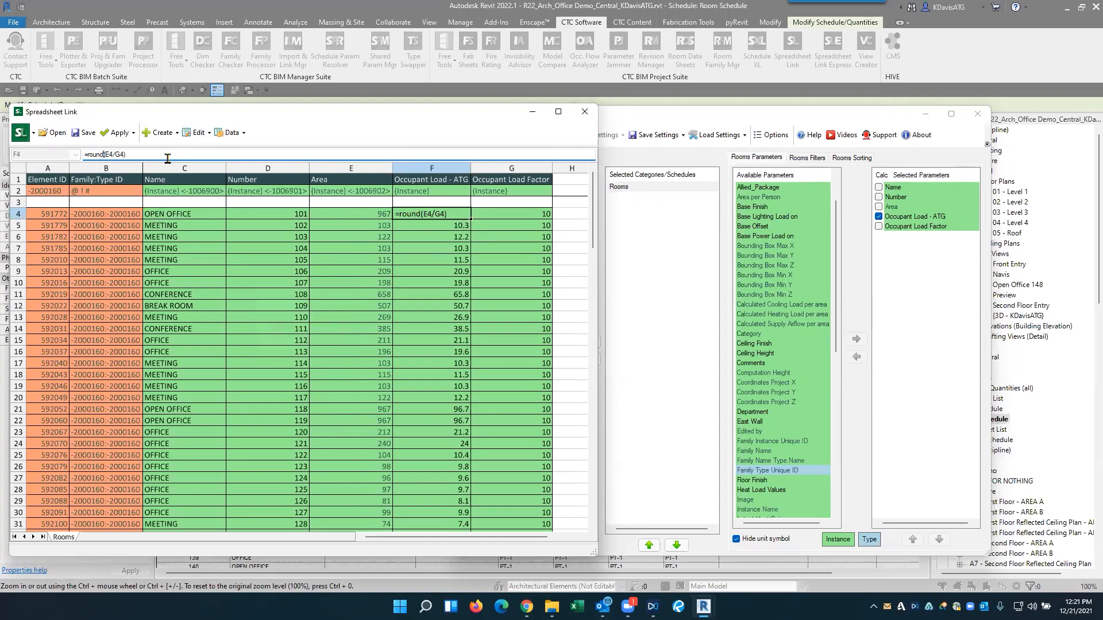
key(Return)
click(320, 363)
key(Return)
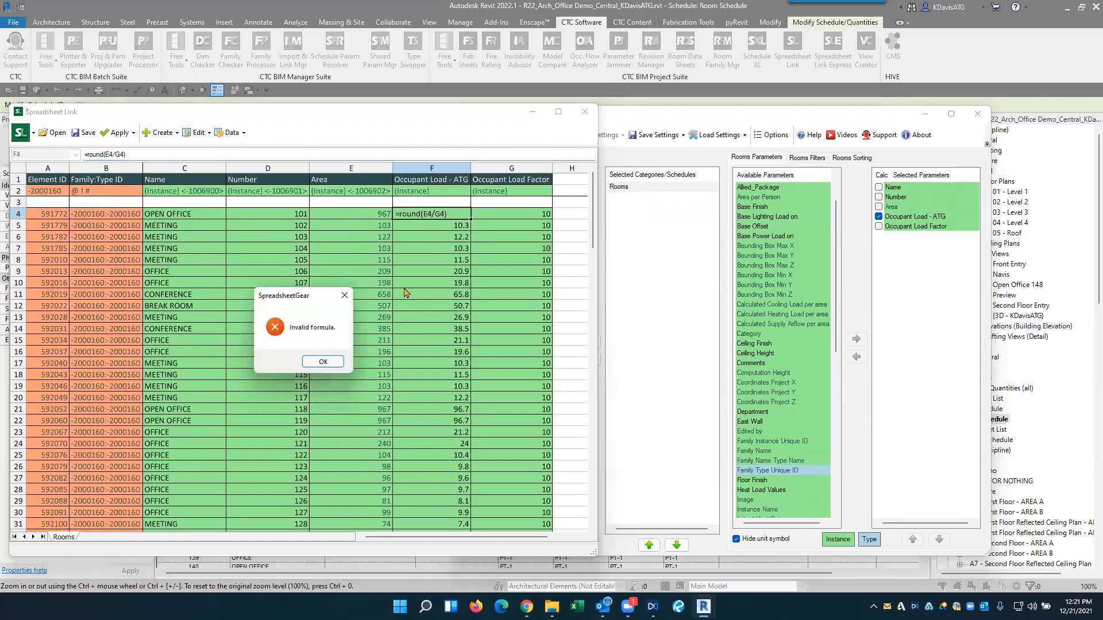
click(340, 362)
- Return to the first room's Occupant Load - ATG cell and keep its formula as =E4/G4
click(448, 214)
click(110, 155)
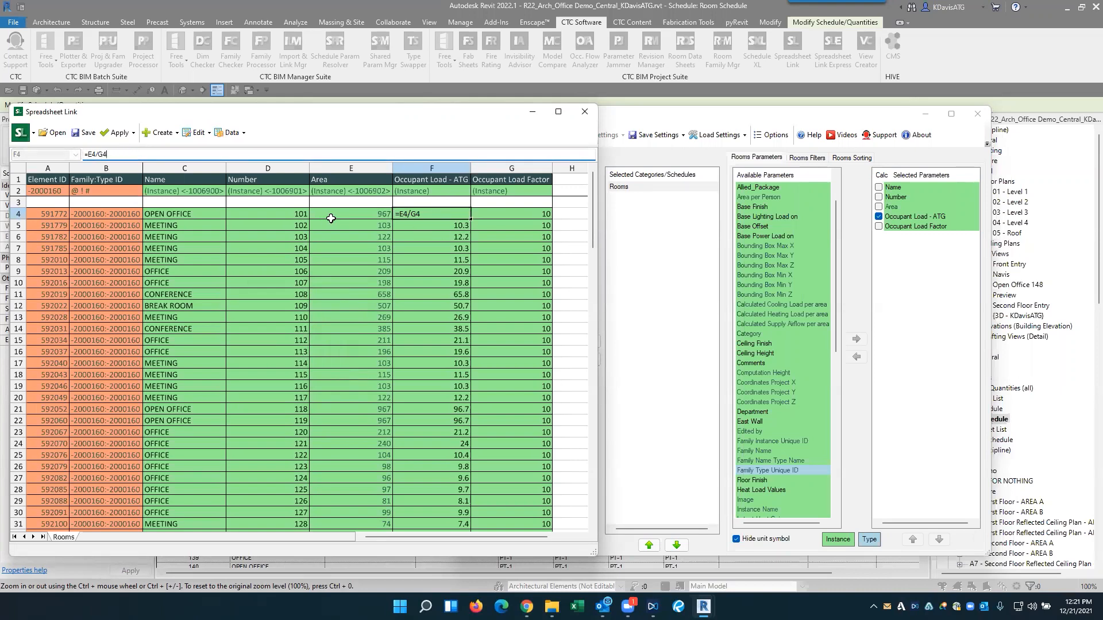
key(Return)
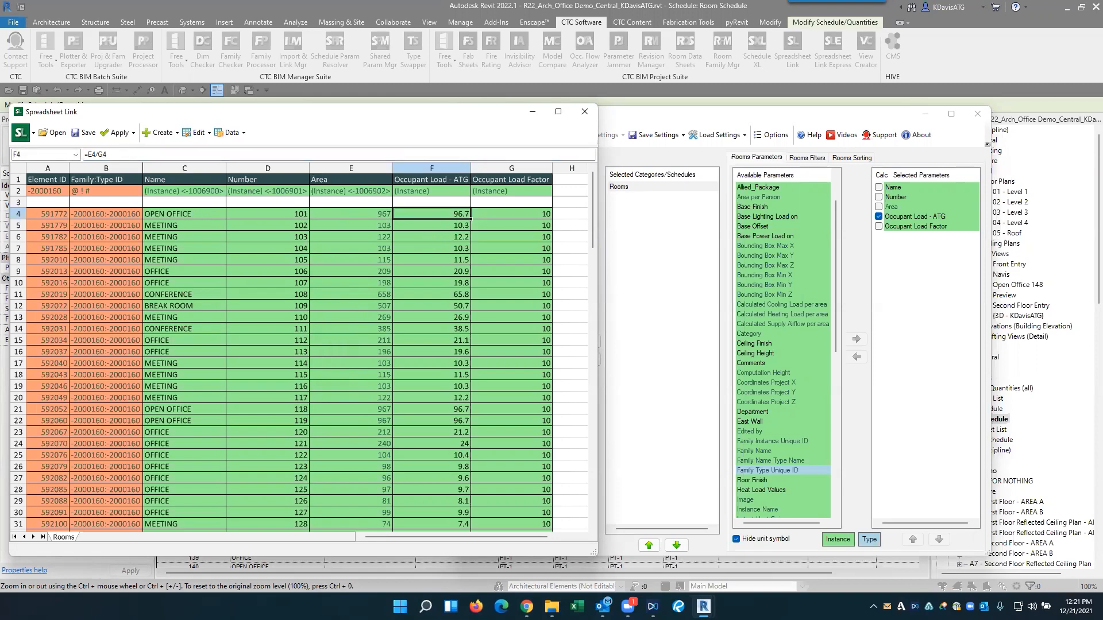
click(90, 155)
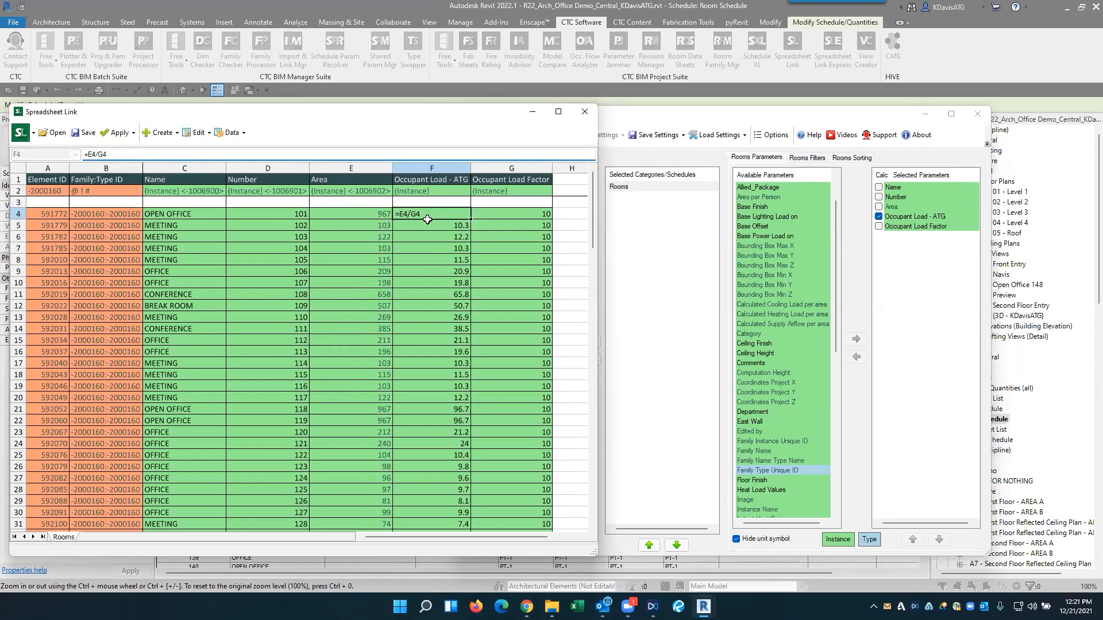
key(Return)
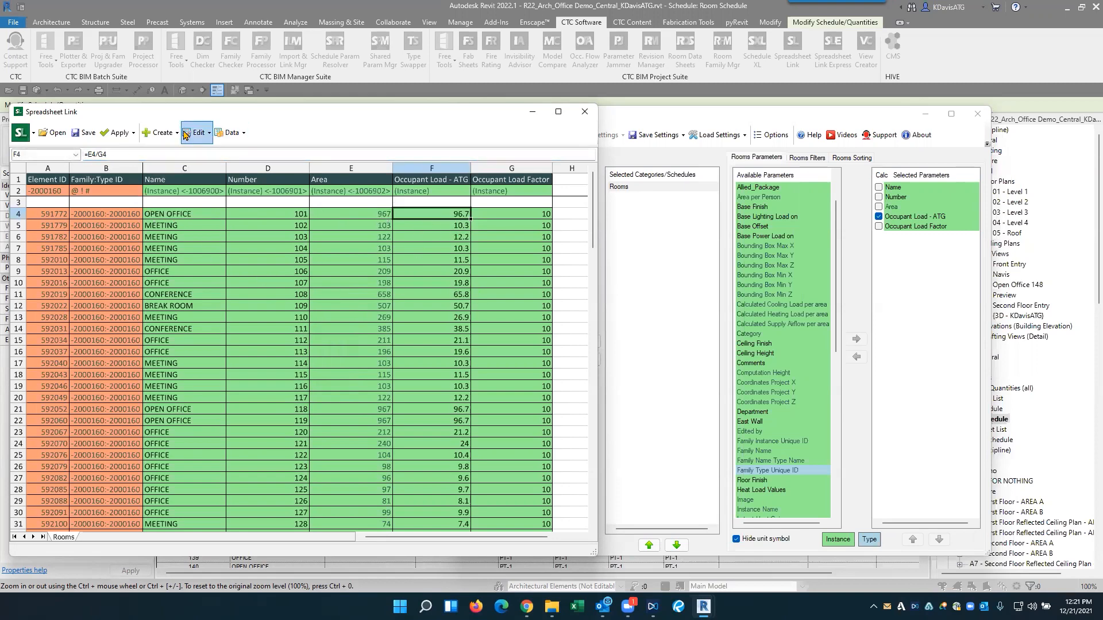
- Apply the Rooms spreadsheet values to the Revit project, accept the confirmation and close the import result
click(131, 133)
click(144, 157)
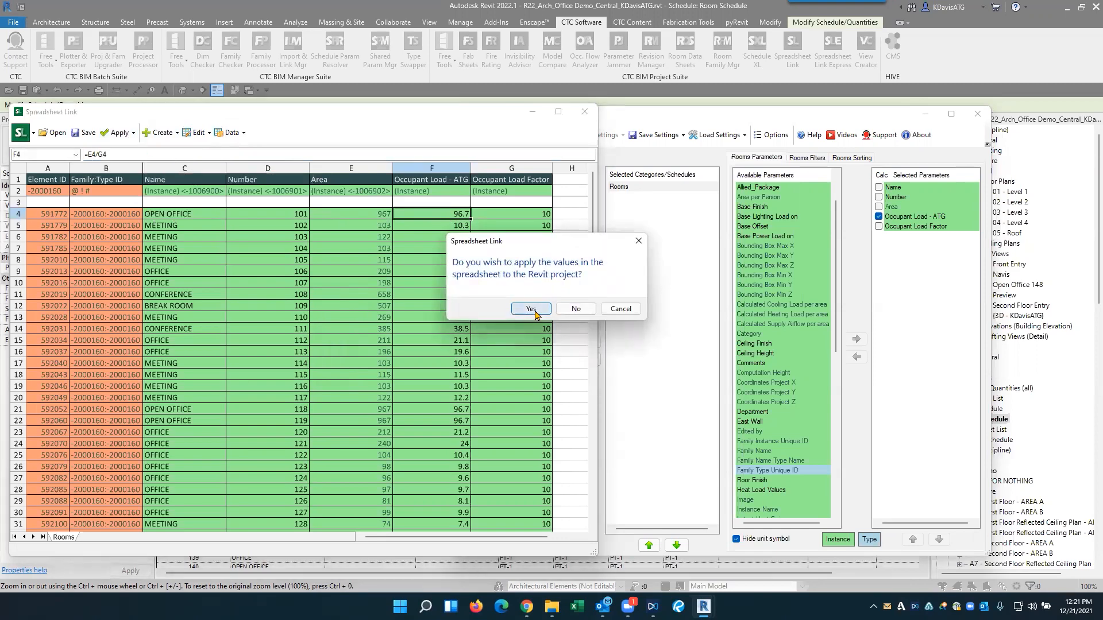
click(534, 311)
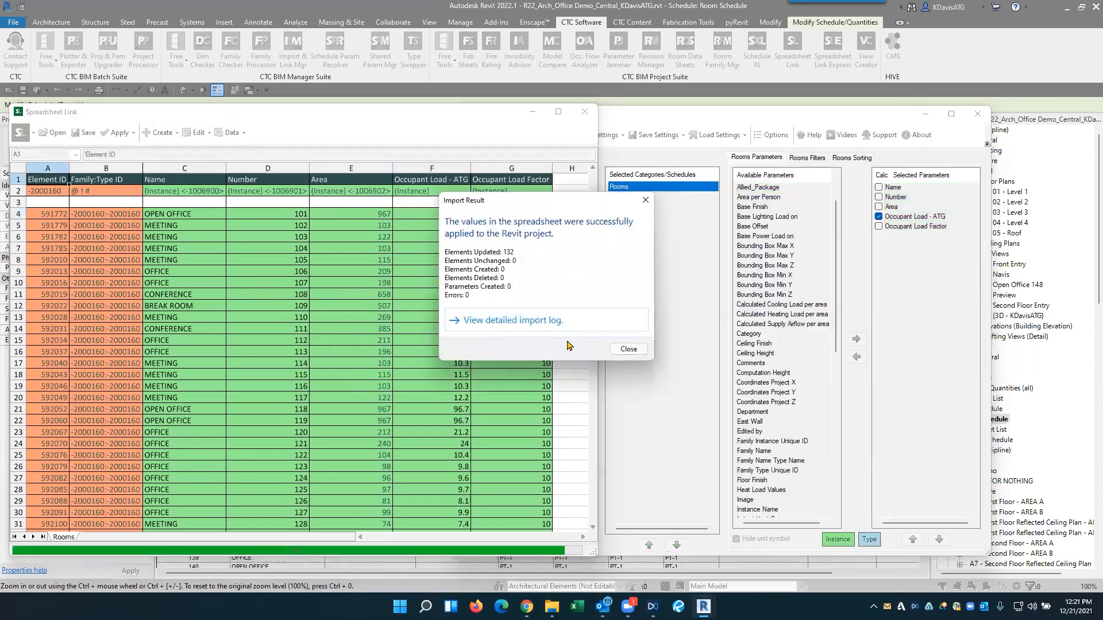
click(628, 349)
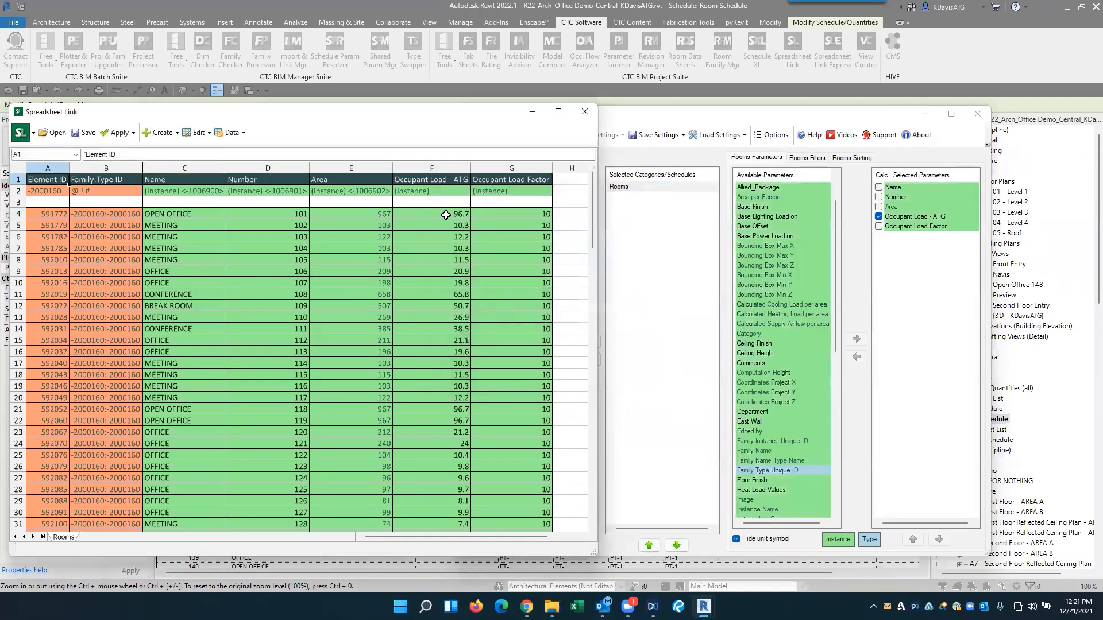
- Review the first rooms' number, area and load values, and inspect the Occupant Load - ATG formula in cell F4
drag(270, 215, 528, 229)
click(668, 252)
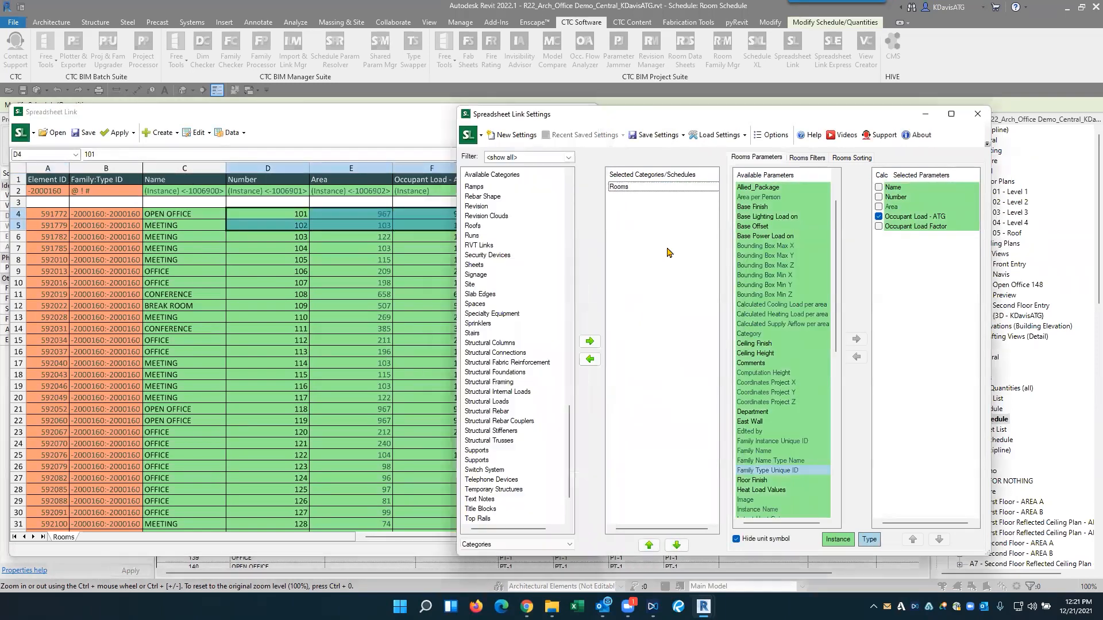
click(271, 132)
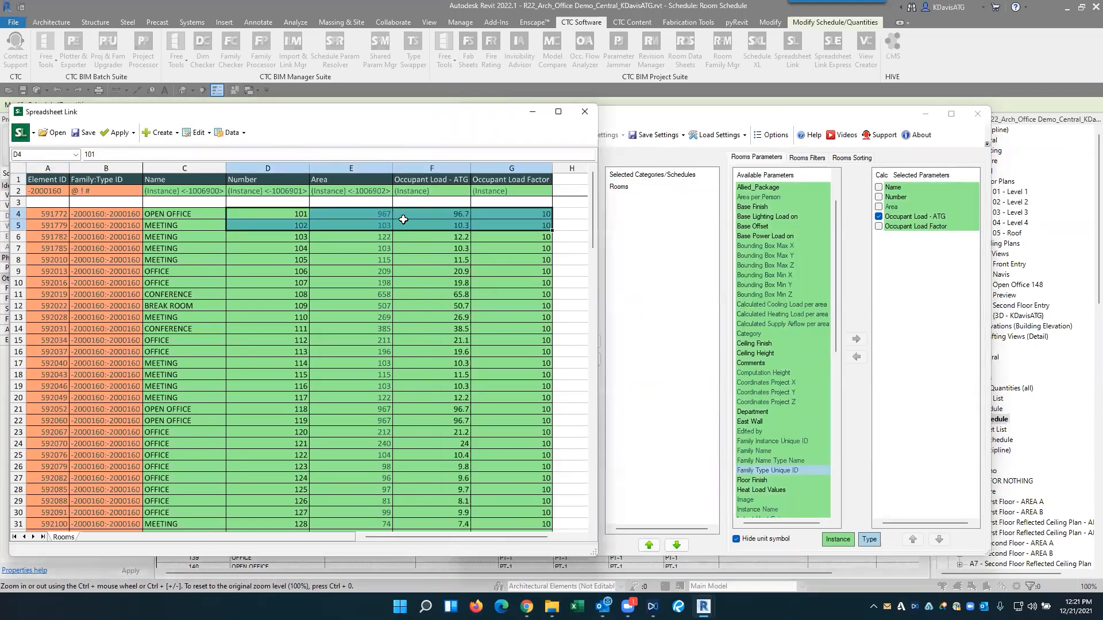
click(447, 215)
drag(110, 156, 74, 159)
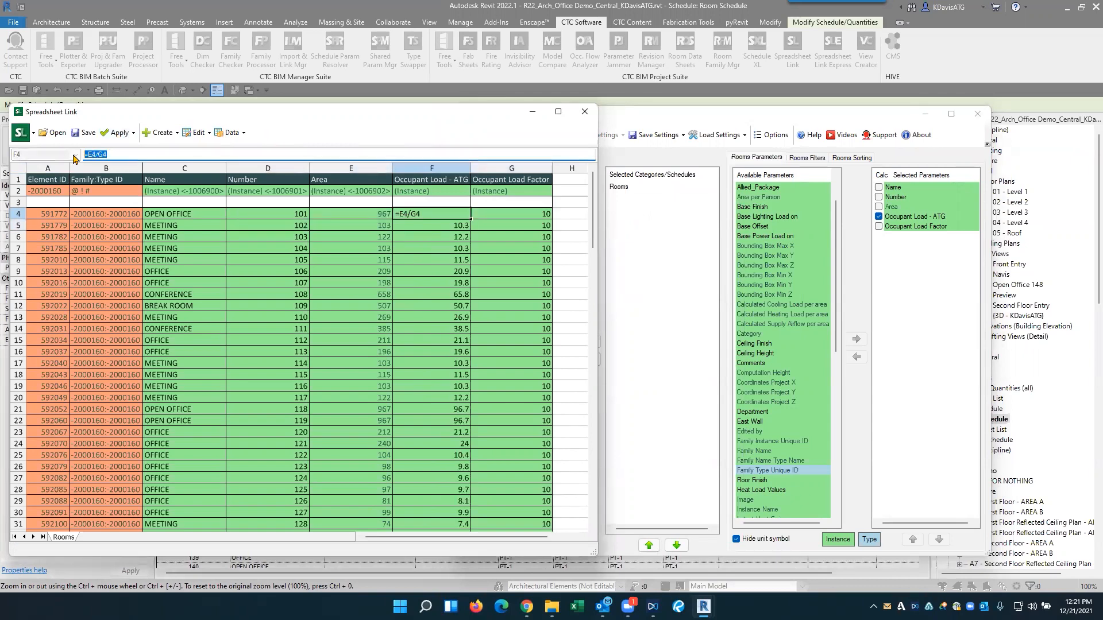
key(Escape)
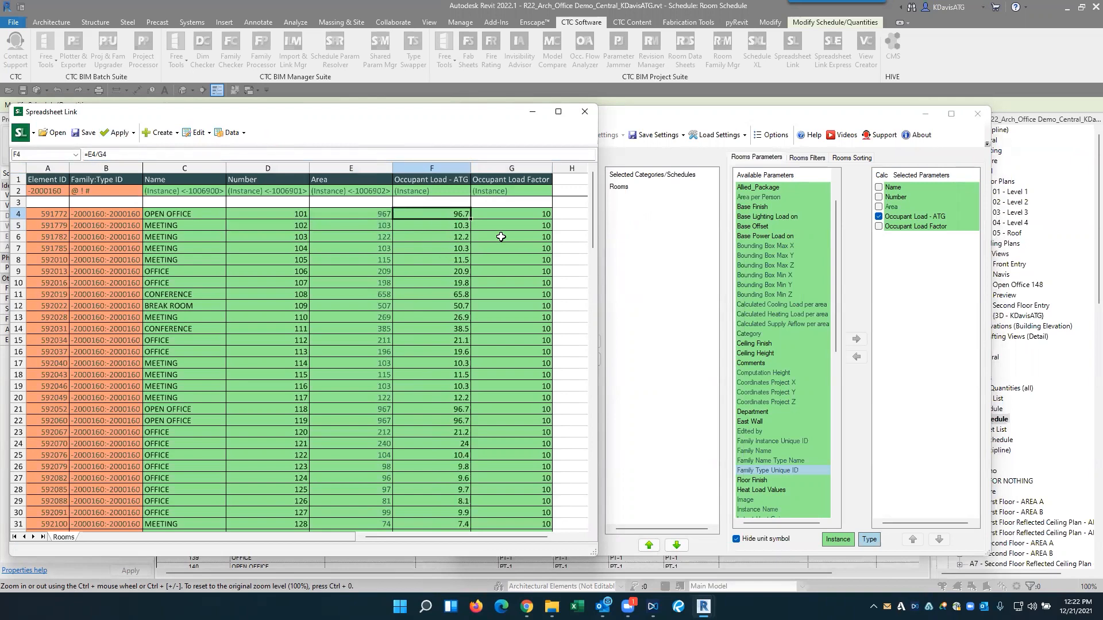
- Save the Spreadsheet Link settings to a file on the Desktop named Rooms A
click(666, 128)
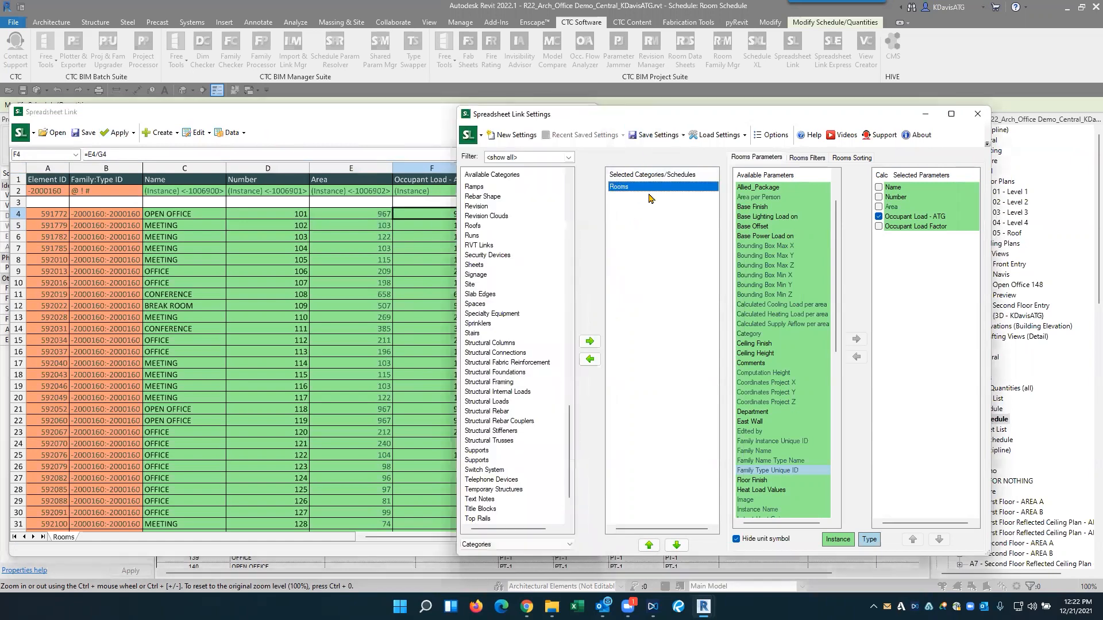
click(669, 140)
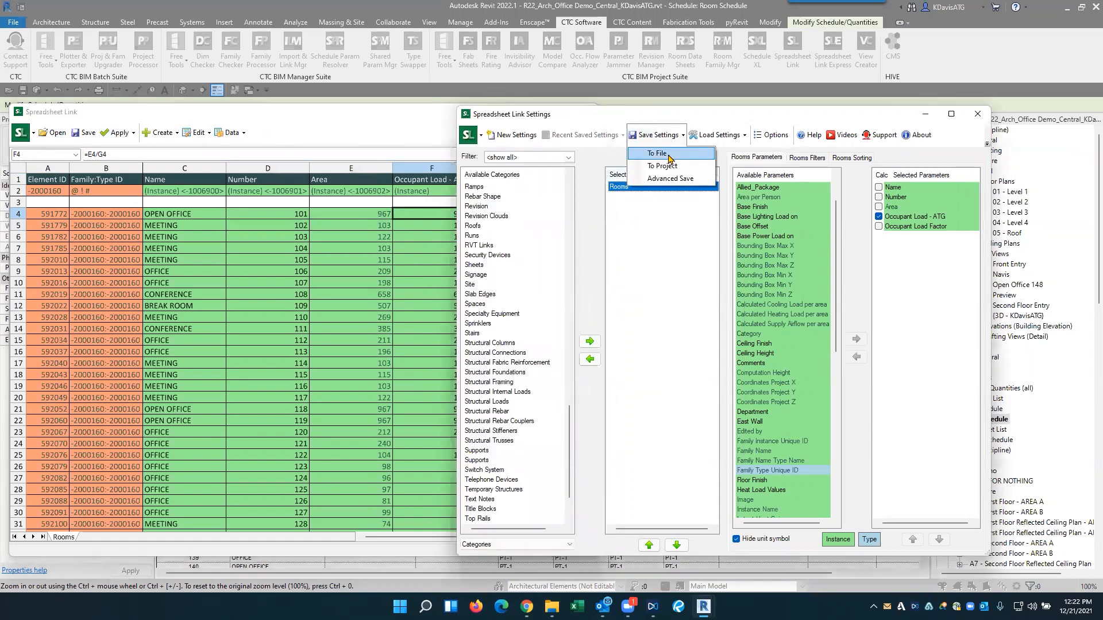
click(647, 152)
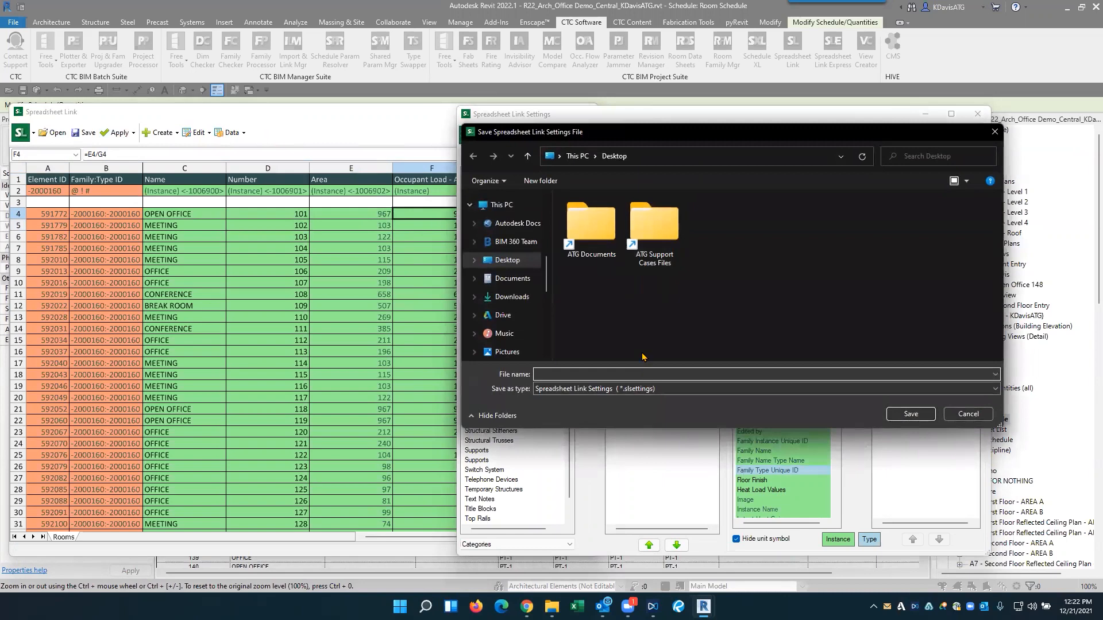
text(Rooms Area Calc)
click(896, 416)
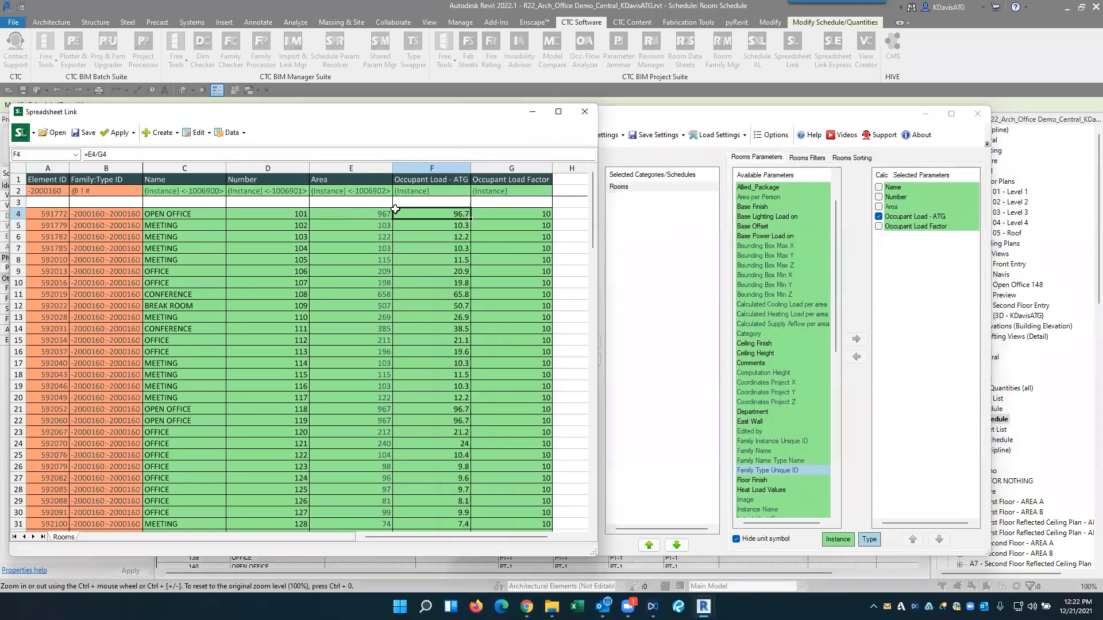
- Check the first room's name and occupant load cells, and close Spreadsheet Link and the Room Schedule view
click(155, 214)
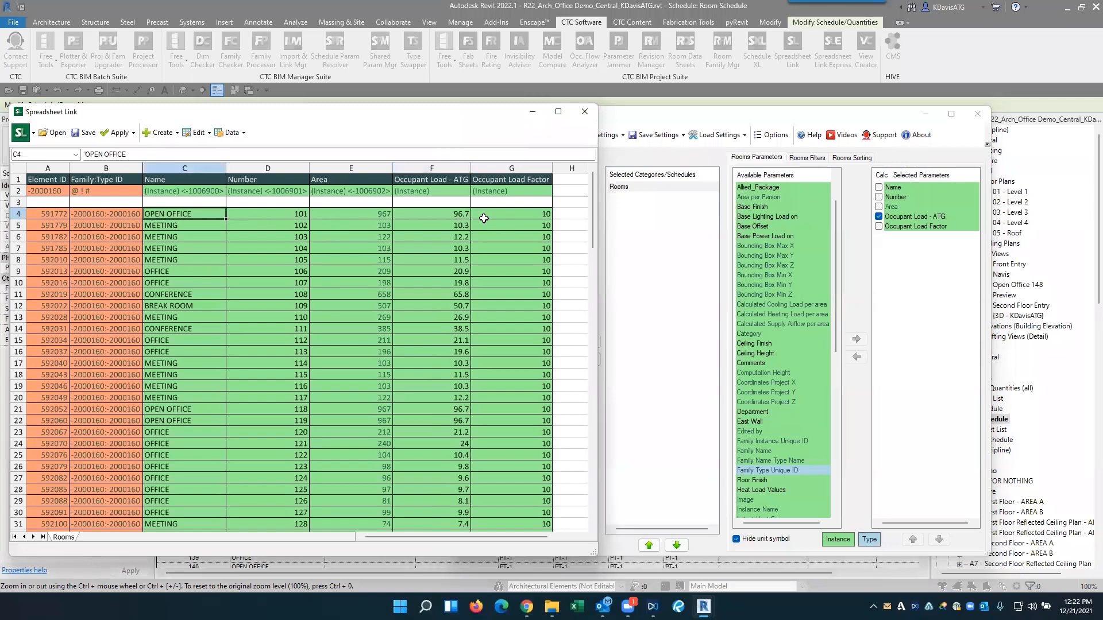
click(451, 219)
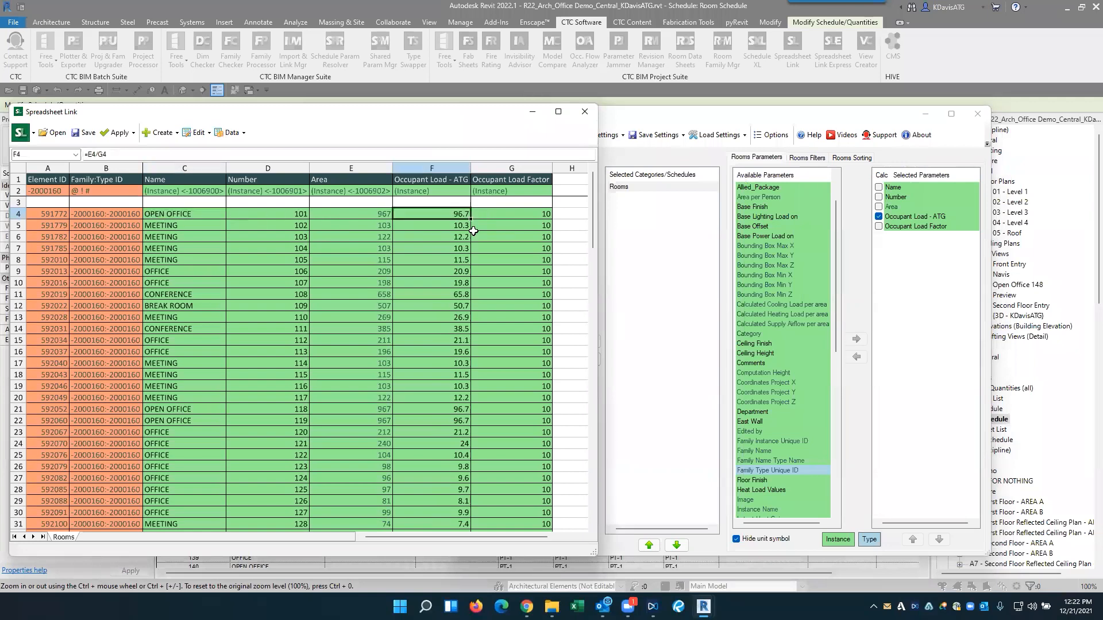
click(979, 116)
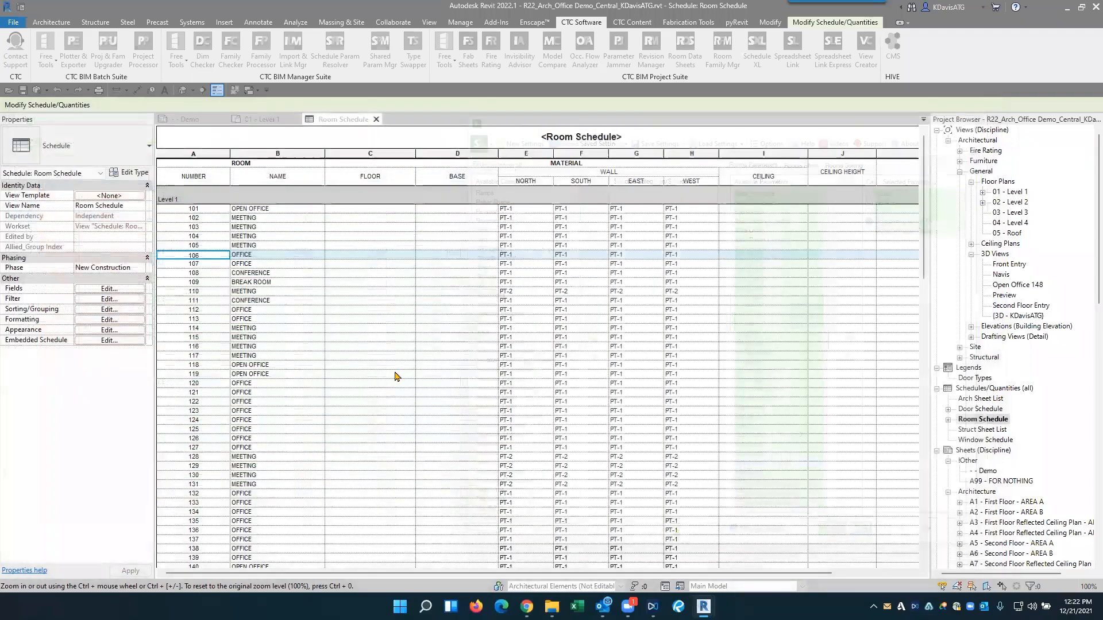
click(376, 119)
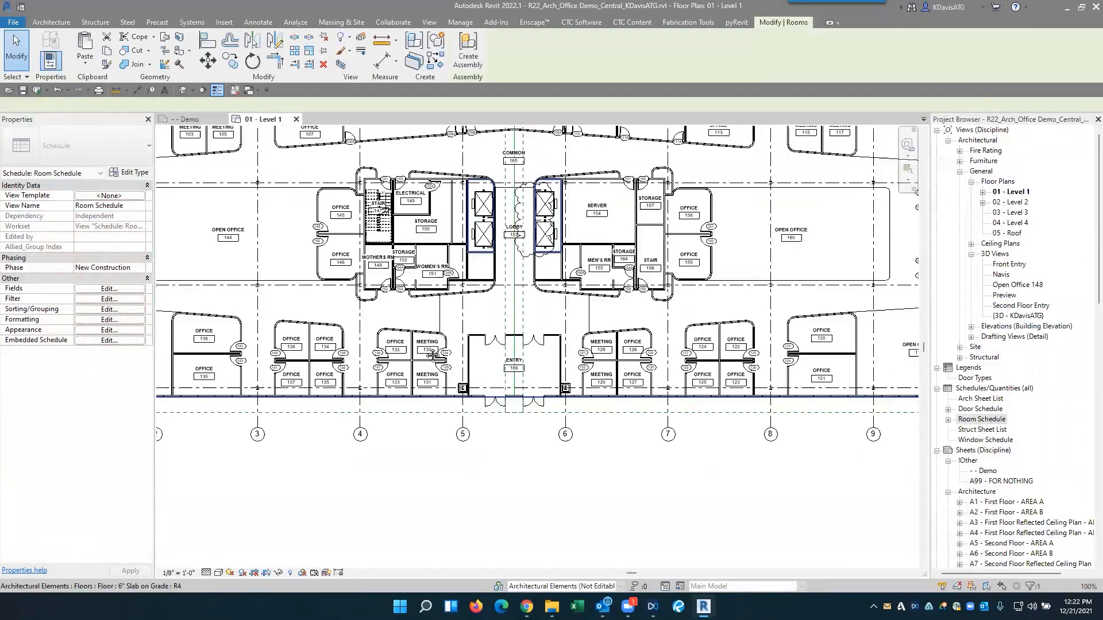
- Dismiss the save reminder, select Open Office room 101 in the Level 1 plan, and check its Occupant Load - ATG value
click(456, 153)
middle_drag(456, 366, 549, 400)
key(Escape)
click(326, 221)
key(Escape)
click(312, 214)
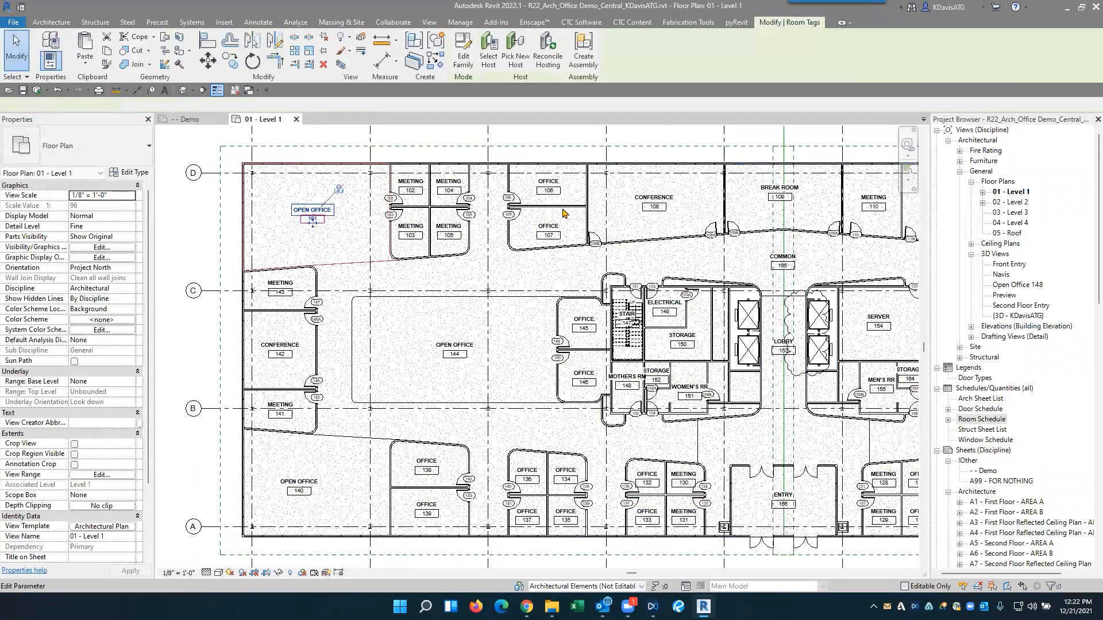
click(489, 61)
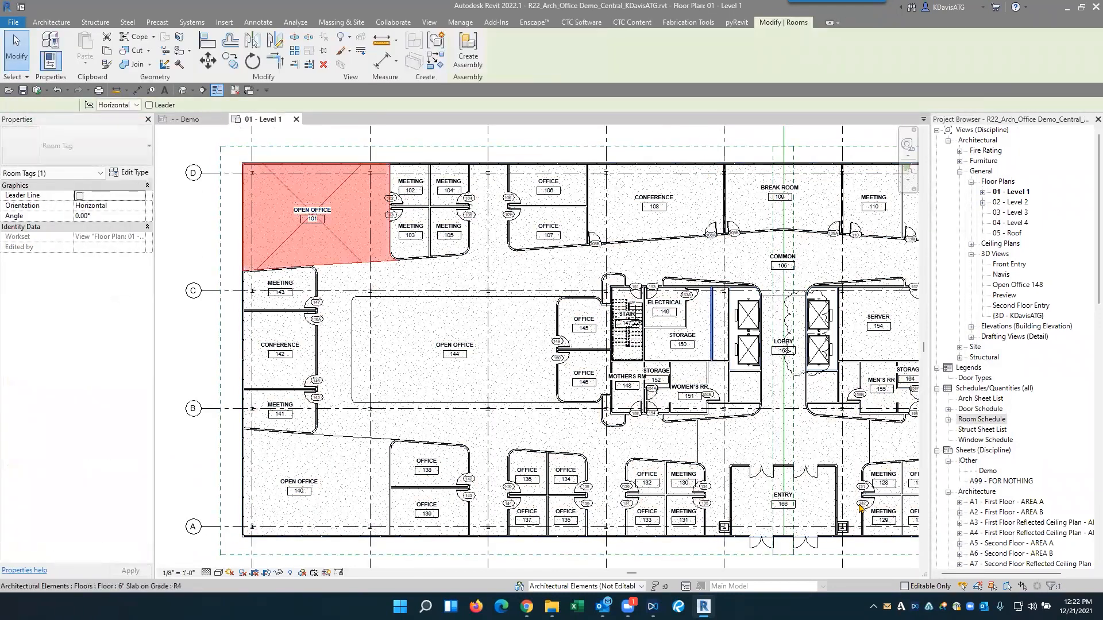
click(331, 230)
scroll(82, 498, down, 2)
click(88, 465)
drag(101, 465, 61, 465)
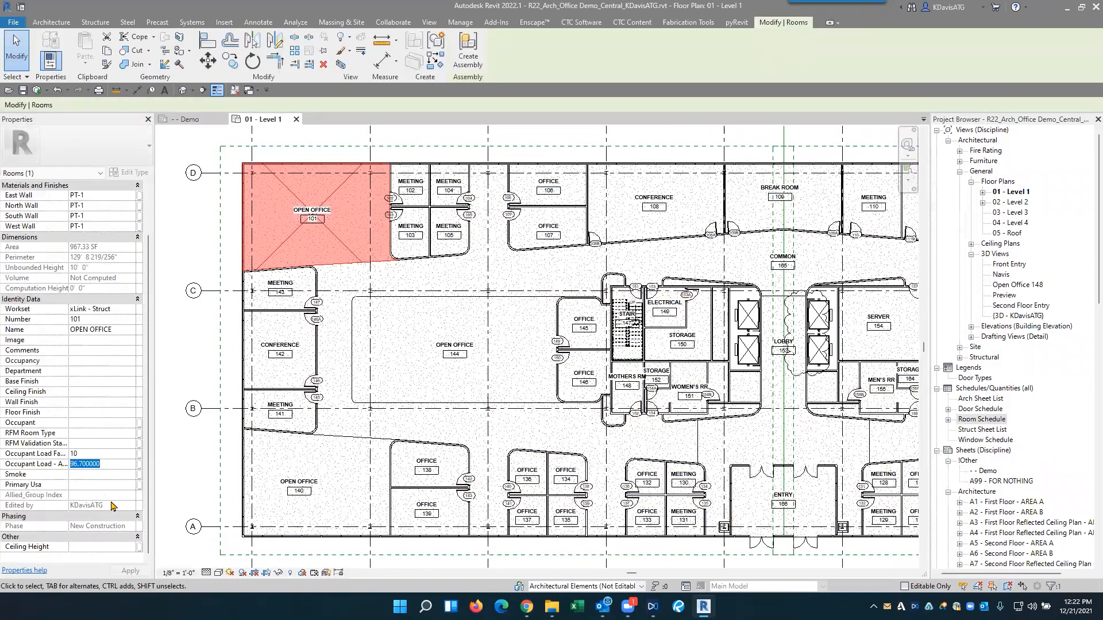
- Draw two room separation lines cutting off room 101's corner, up from the existing separation line and about 15' 11" across to Meeting 103's wall
scroll(362, 265, up, 3)
click(365, 267)
middle_drag(394, 284, 521, 347)
click(485, 355)
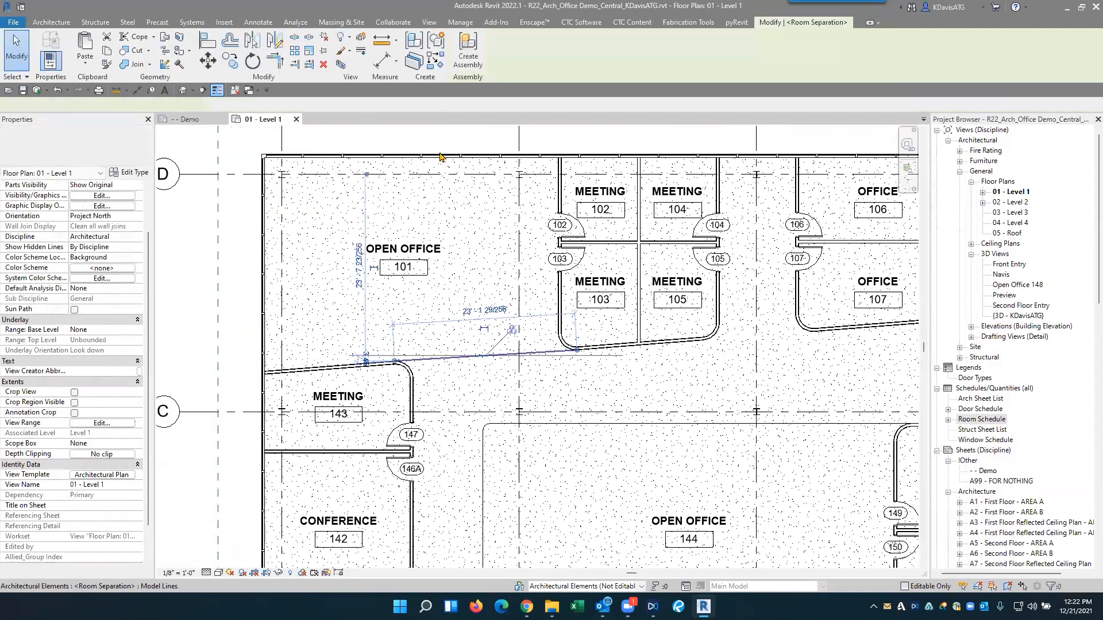
click(436, 61)
click(434, 359)
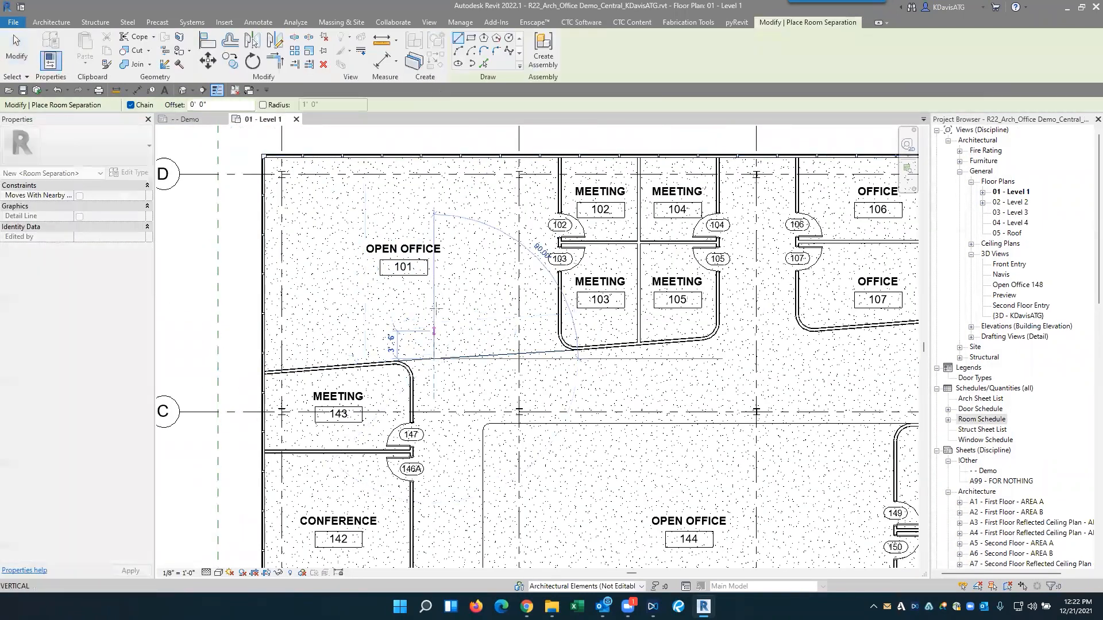
click(433, 295)
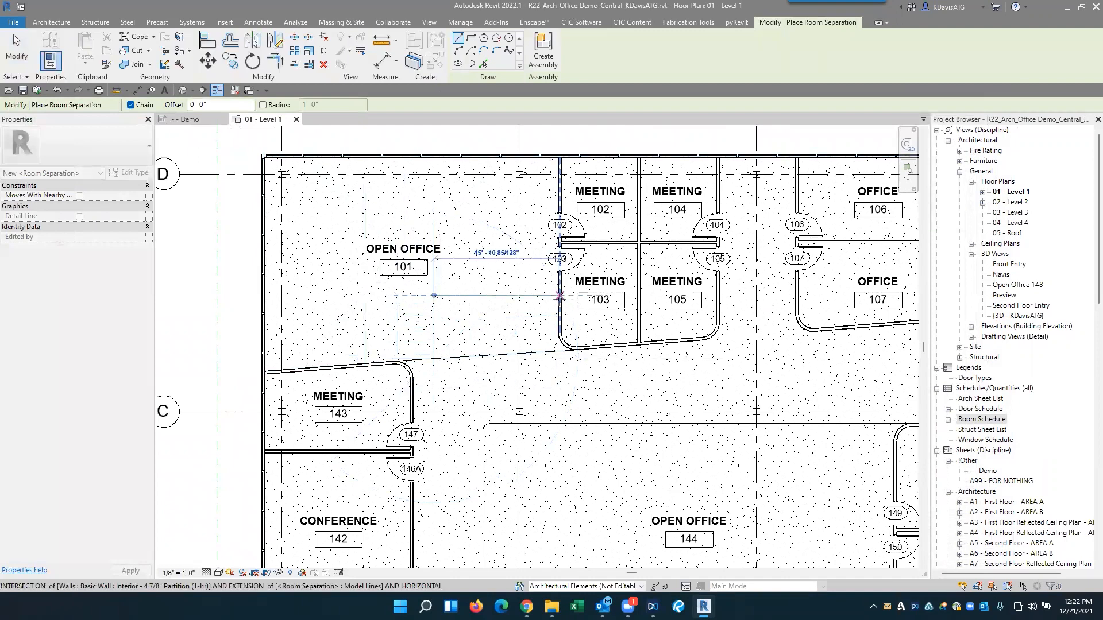
click(469, 288)
key(Escape)
key(Escape)
- Select the reshaped room 101 and compare its area with its Occupant Load - ATG value in the properties
click(456, 297)
scroll(83, 500, down, 3)
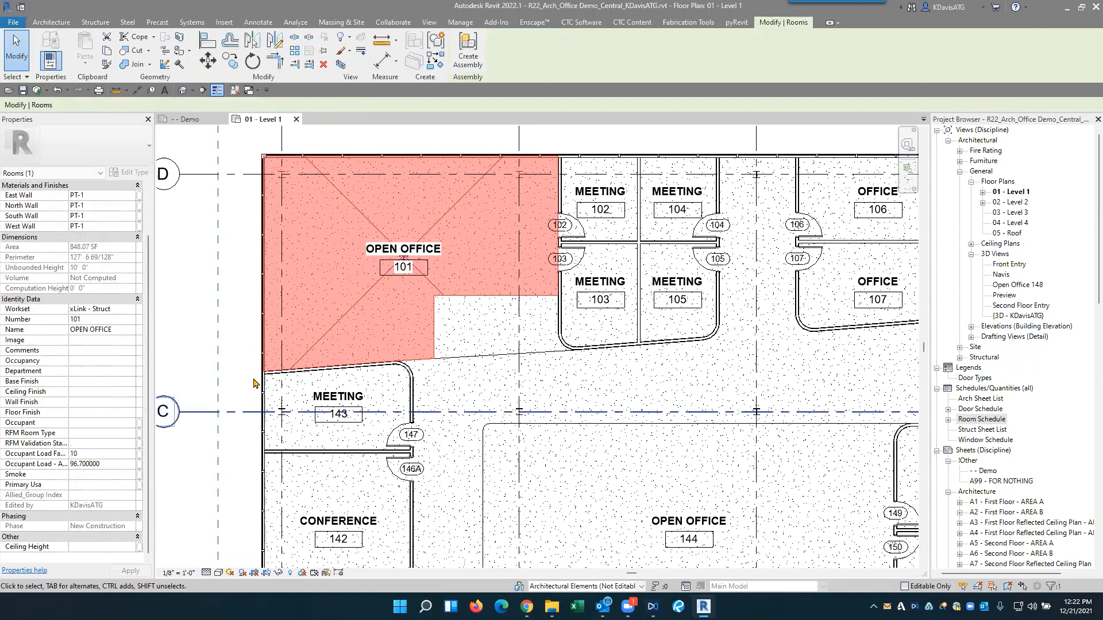
key(Escape)
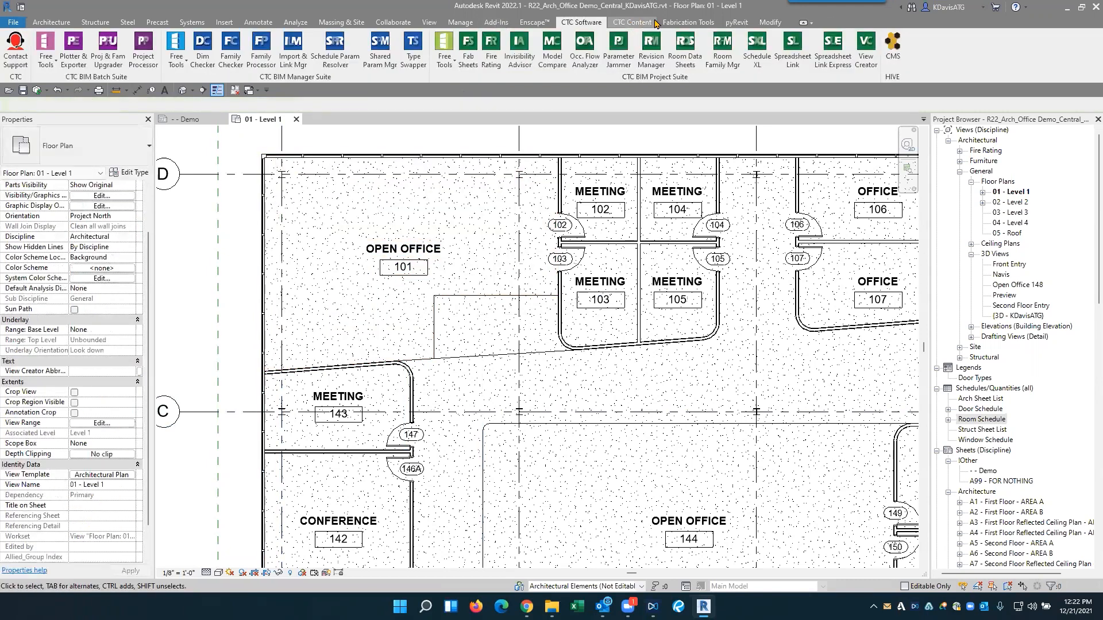
- Start Spreadsheet Link, load the settings file Rooms Area Calc.slsettings from the Desktop, and dismiss the error message
click(793, 49)
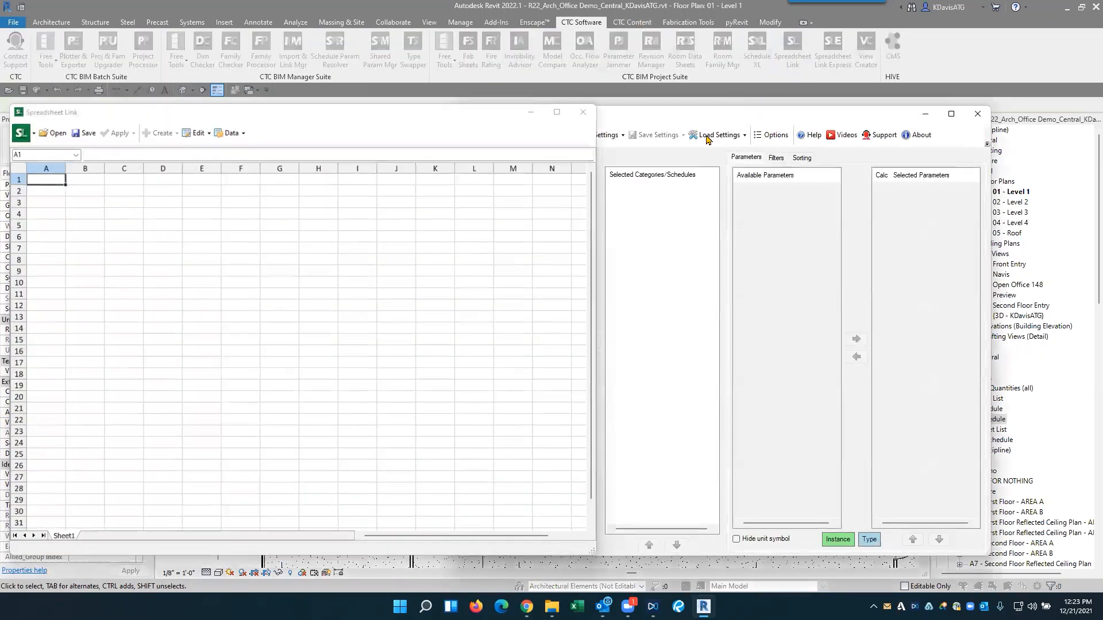
click(720, 135)
click(717, 140)
click(717, 141)
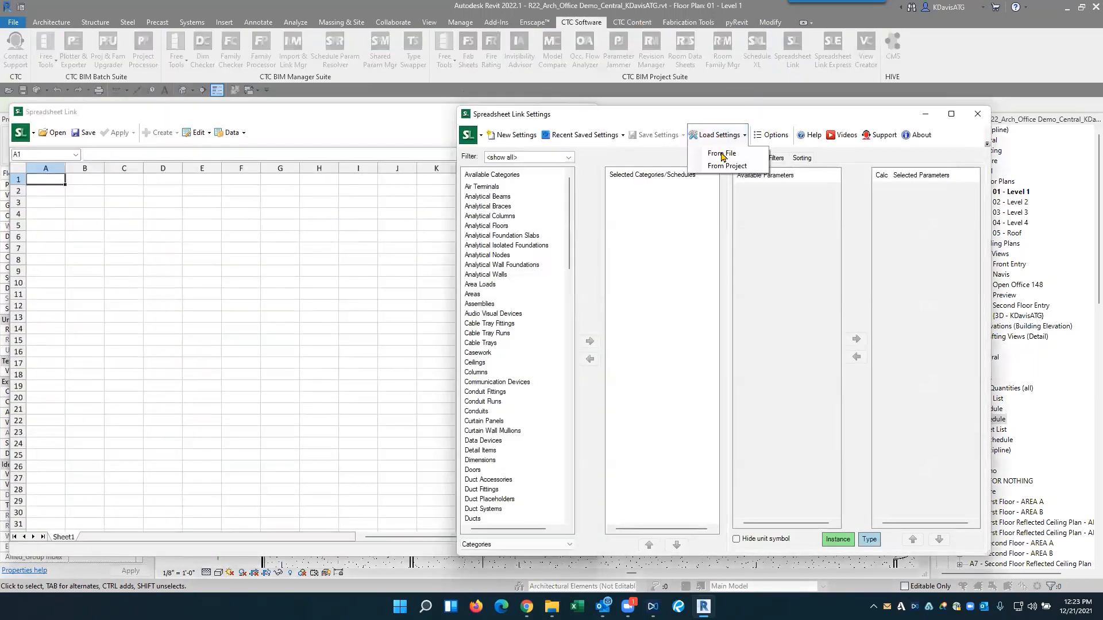
click(722, 154)
click(718, 228)
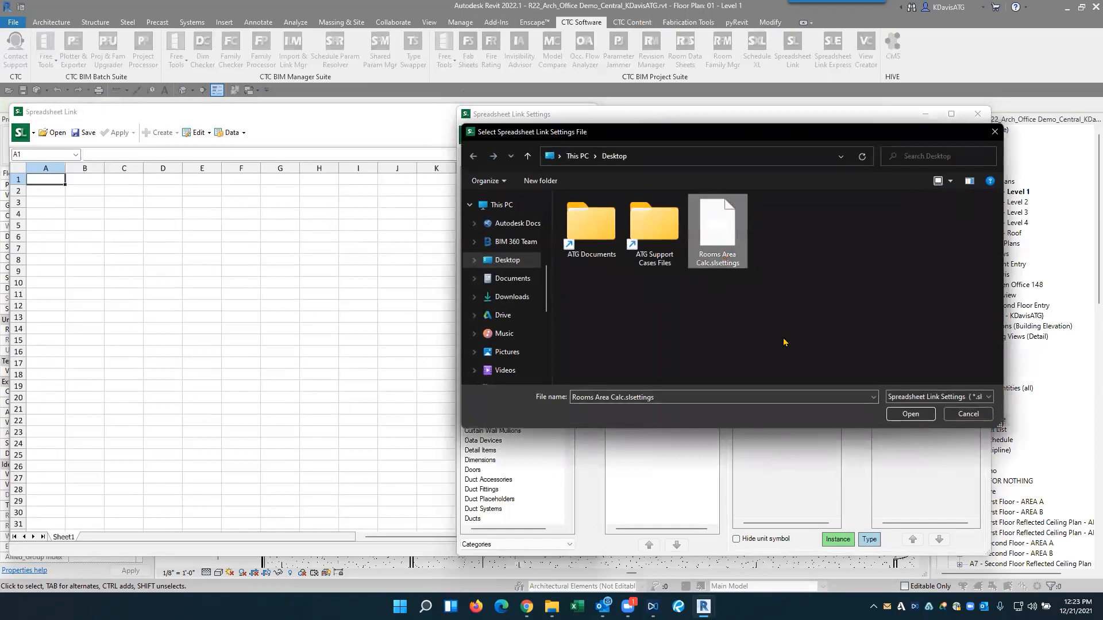
click(906, 412)
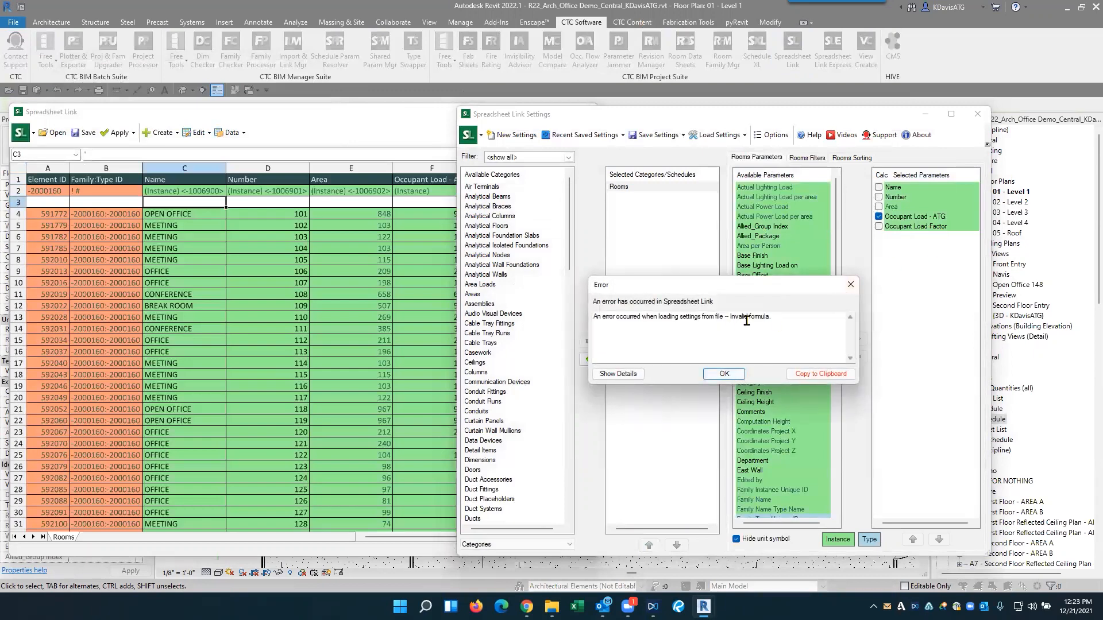
click(740, 380)
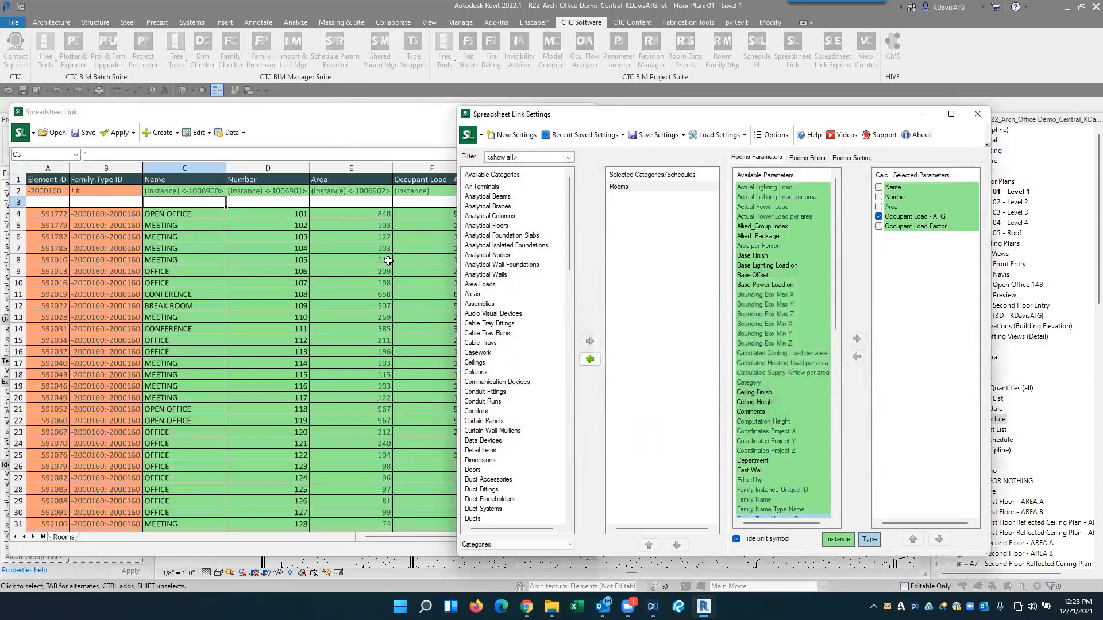
- Enter the formula =E4/G4 in cell F4 to calculate room 101's Occupant Load - ATG from area and load factor
scroll(482, 267, down, 8)
drag(445, 318, 448, 444)
scroll(512, 365, up, 8)
click(445, 218)
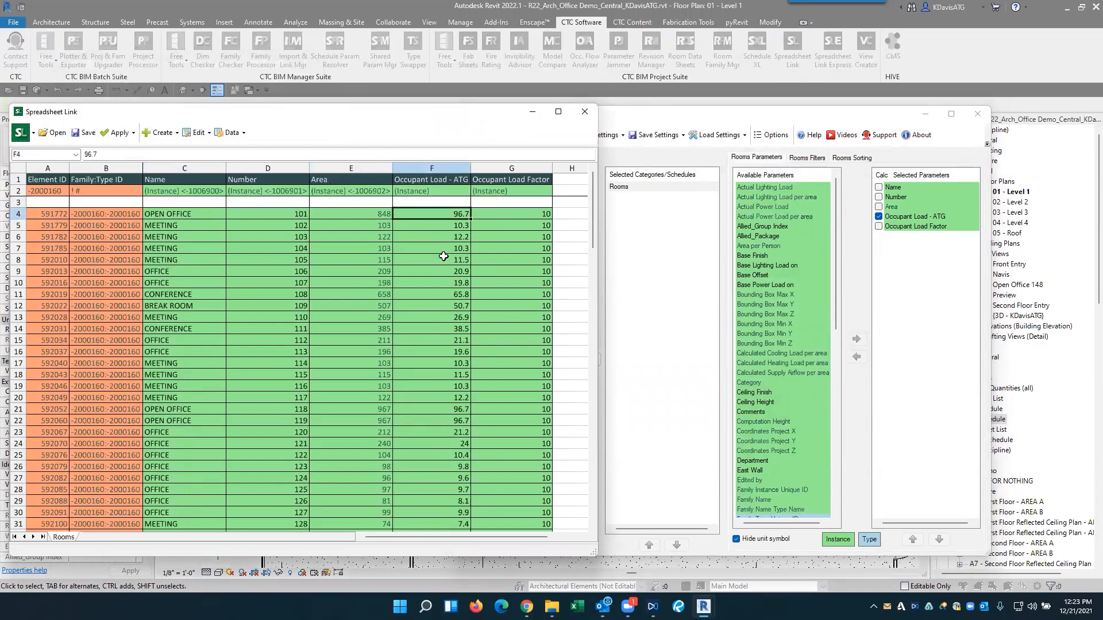
scroll(469, 279, down, 15)
scroll(467, 277, up, 15)
text(=)
click(359, 214)
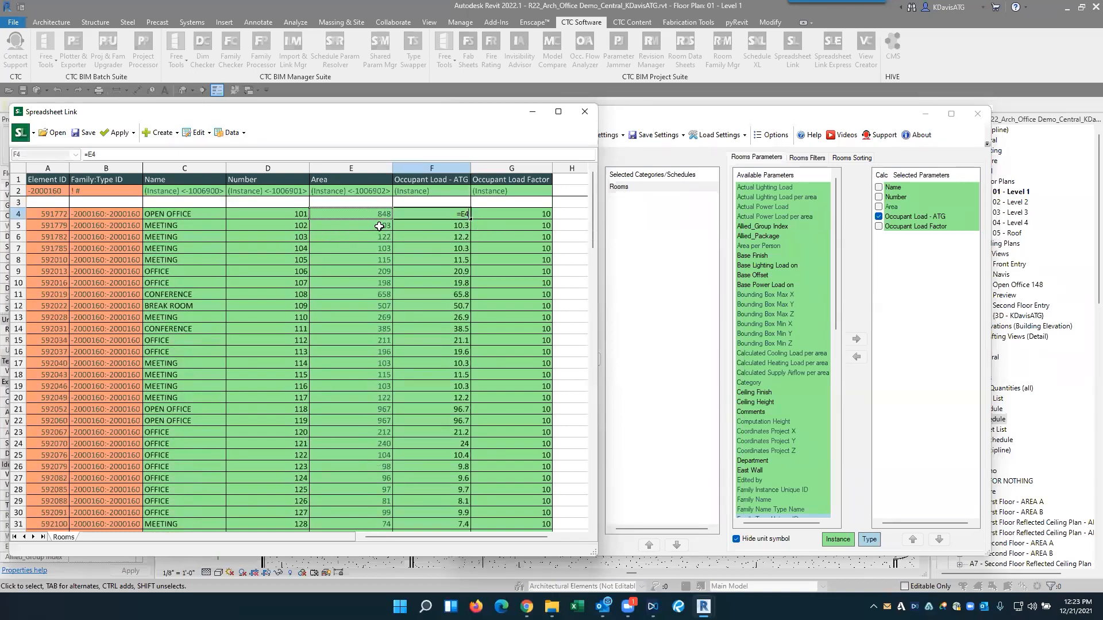
text(/)
click(520, 214)
key(Return)
key(Up)
- Compare the formulas in F4 and F5 and review the occupant load and load factor columns down to the last room
click(448, 228)
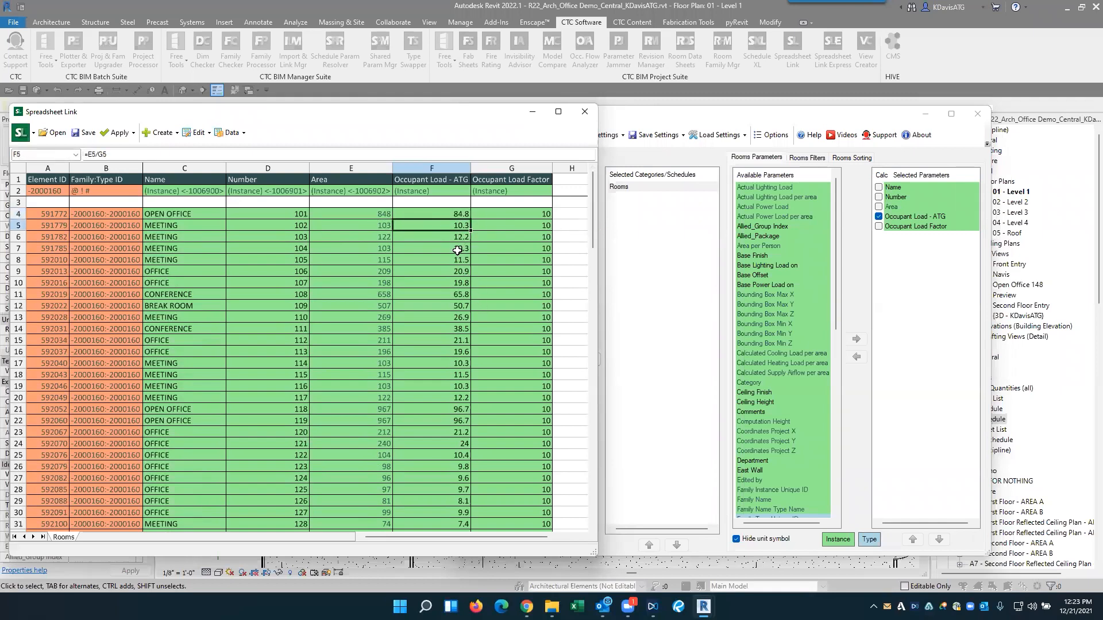
click(457, 214)
click(464, 250)
click(456, 214)
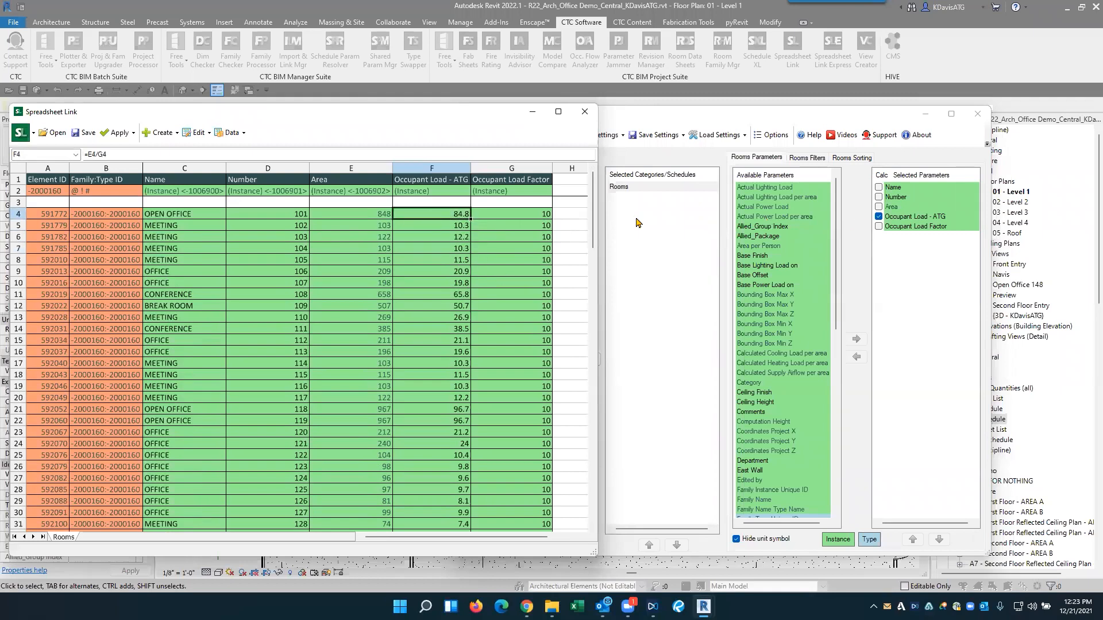
scroll(446, 287, down, 4)
mouse_move(539, 434)
mouse_down()
mouse_move(550, 531)
mouse_move(527, 440)
mouse_up()
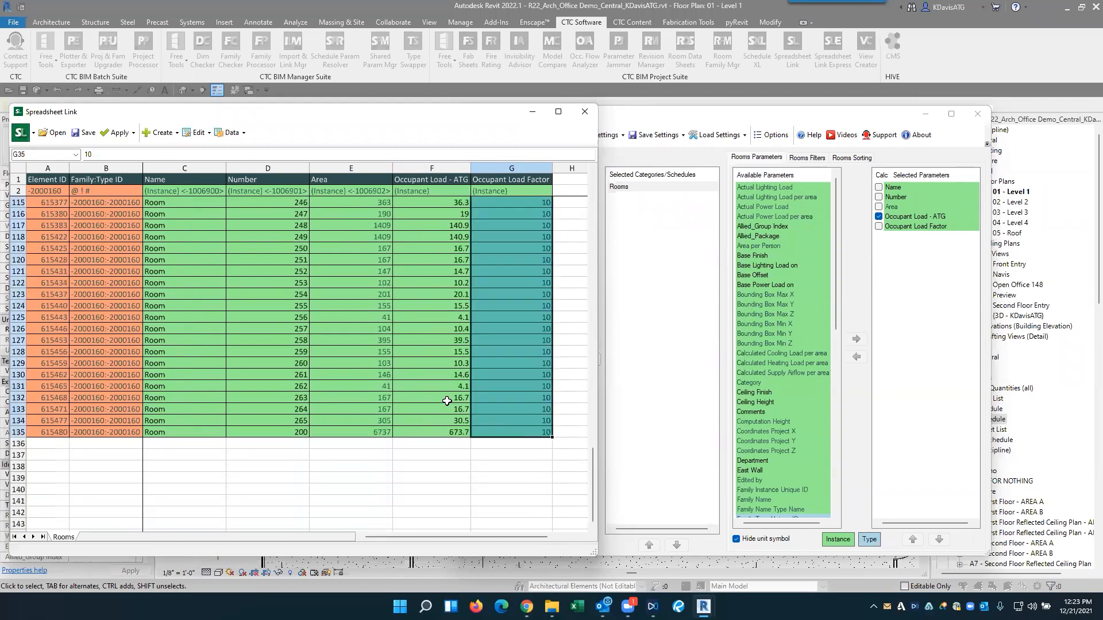
click(446, 417)
drag(591, 486, 592, 210)
click(545, 283)
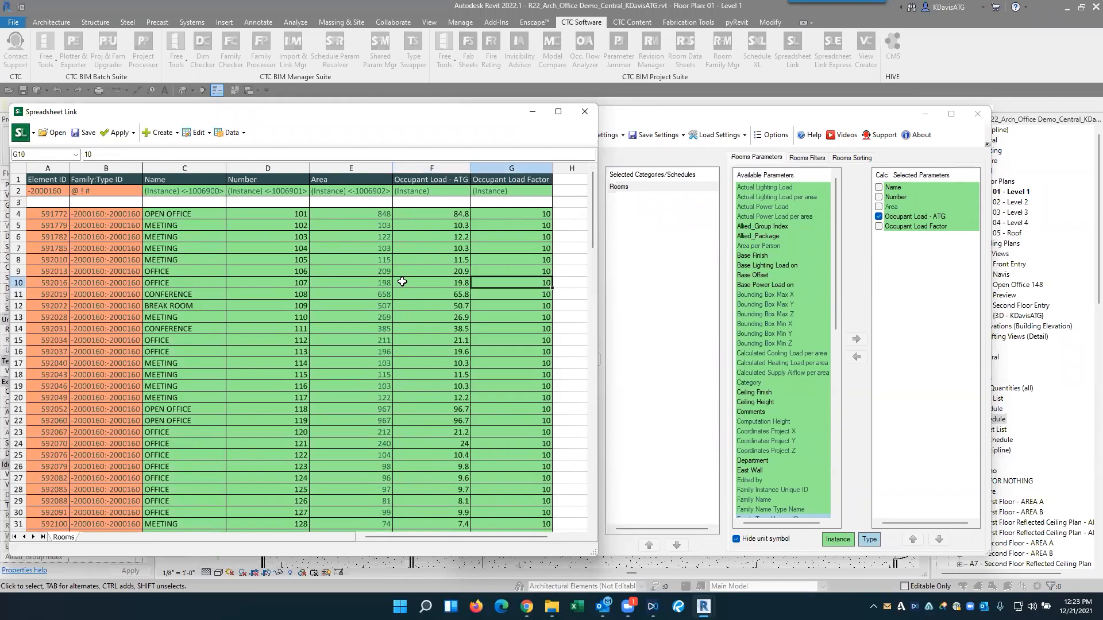
- Save the Spreadsheet Link settings to the Desktop file Rooms Area Calc.slsettings, replacing the existing file
click(671, 142)
click(661, 141)
click(659, 152)
click(728, 236)
click(910, 414)
click(588, 305)
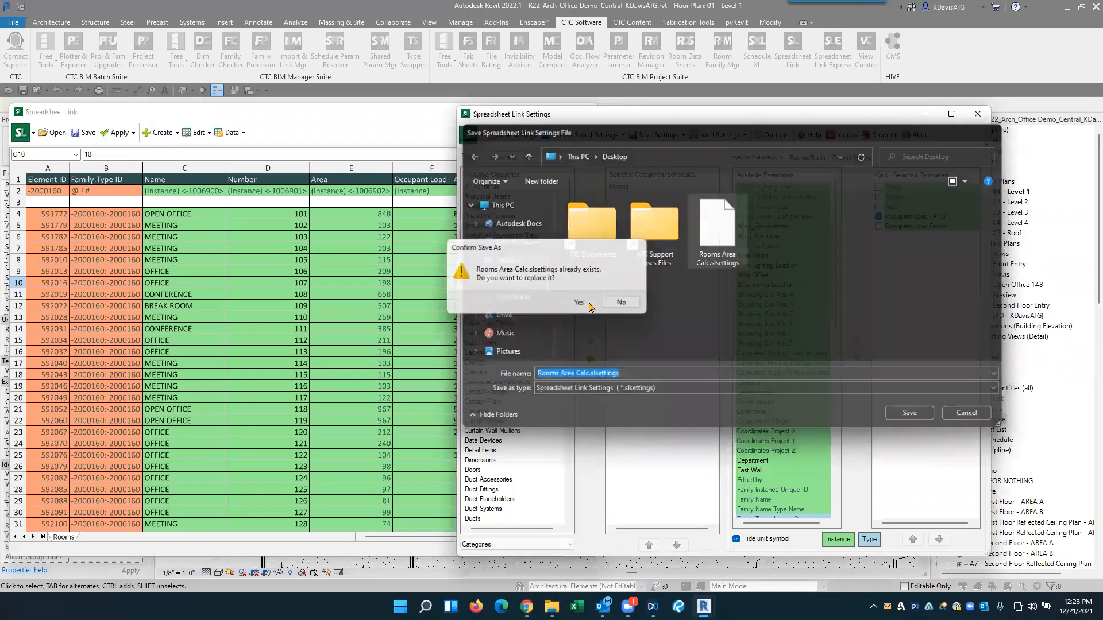
click(628, 312)
- Apply the active Rooms worksheet to the Revit project, accept the confirmation, and close the import result and Spreadsheet Link
click(123, 133)
click(125, 135)
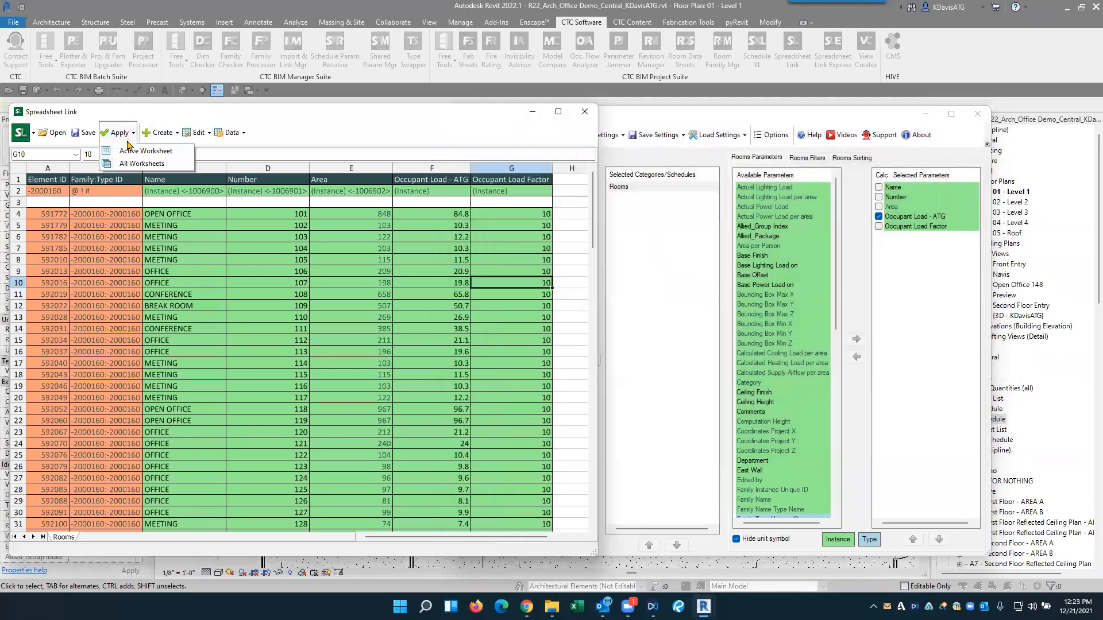
click(144, 151)
click(546, 314)
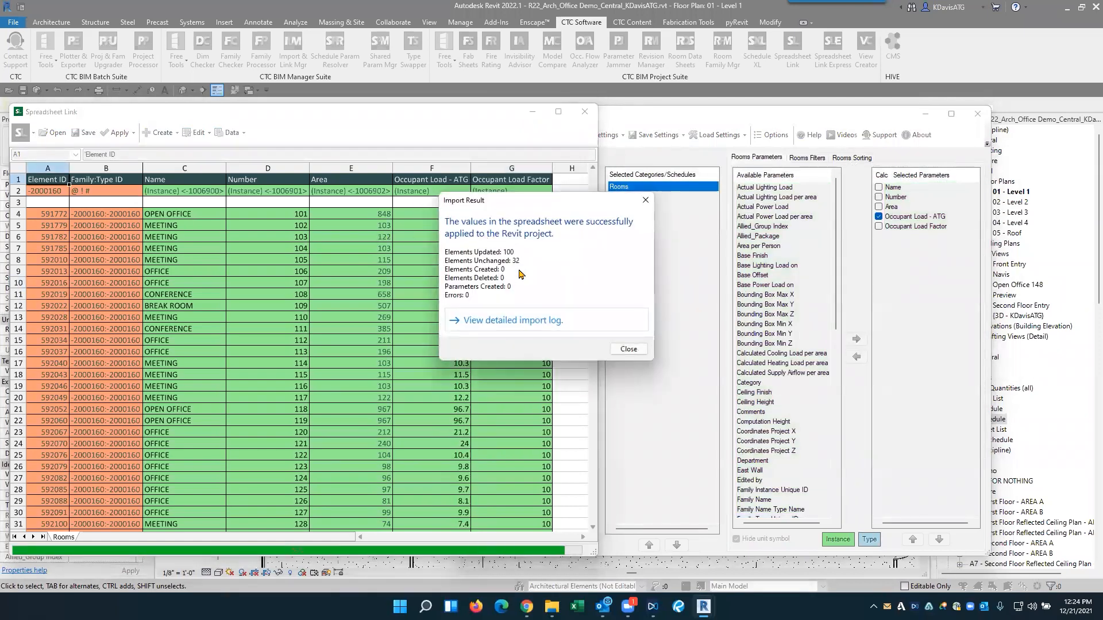
click(628, 350)
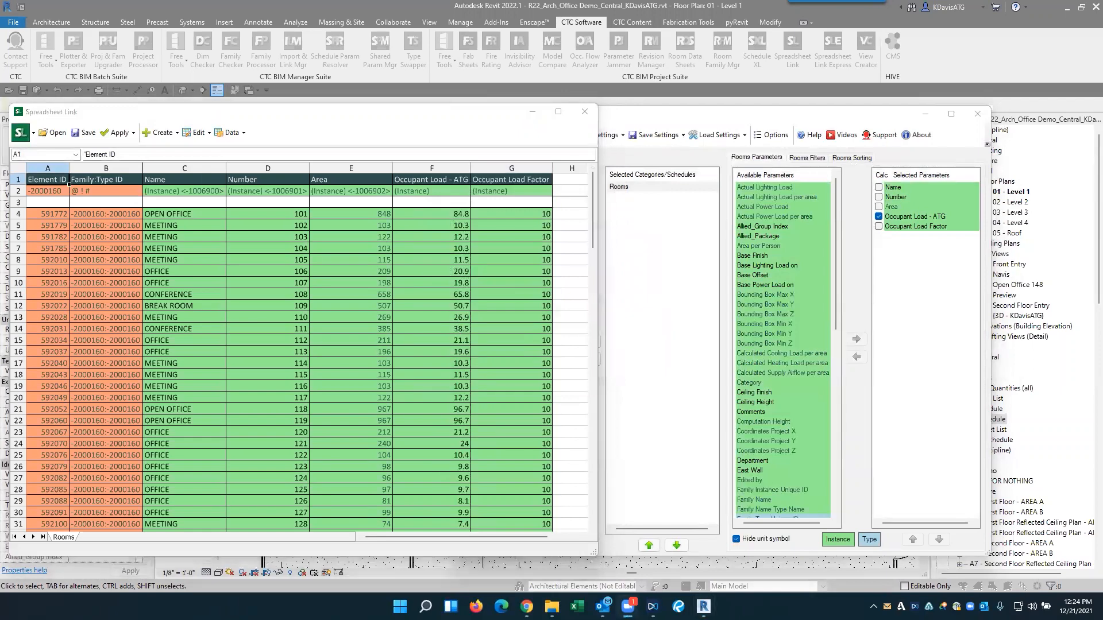
click(977, 114)
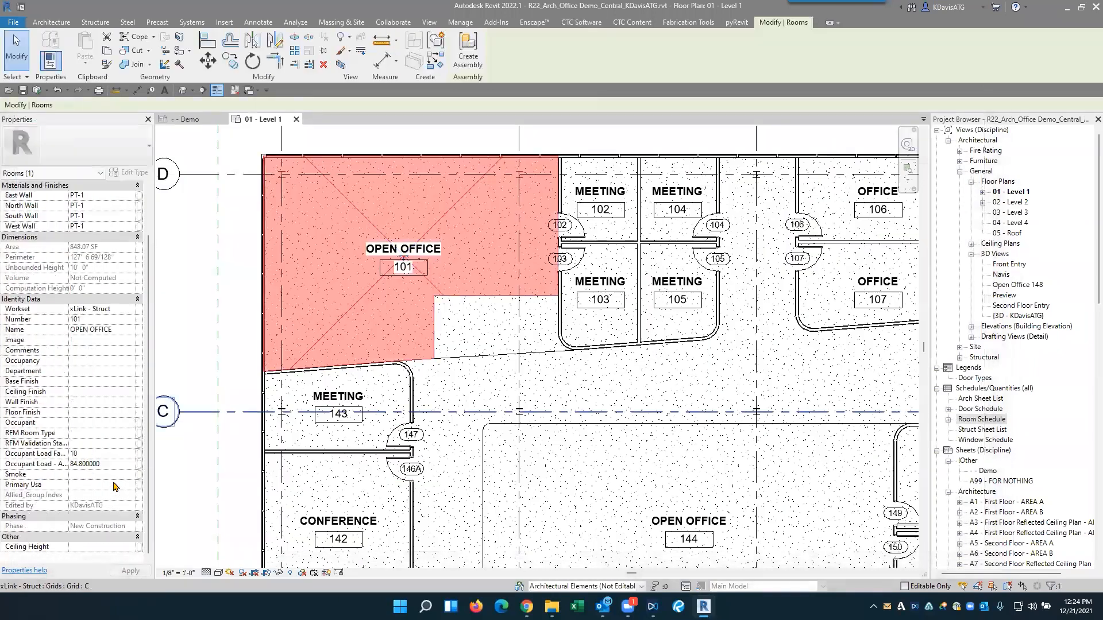
- Check the updated Occupant Load - ATG value in room 101's properties and deselect the room
click(116, 467)
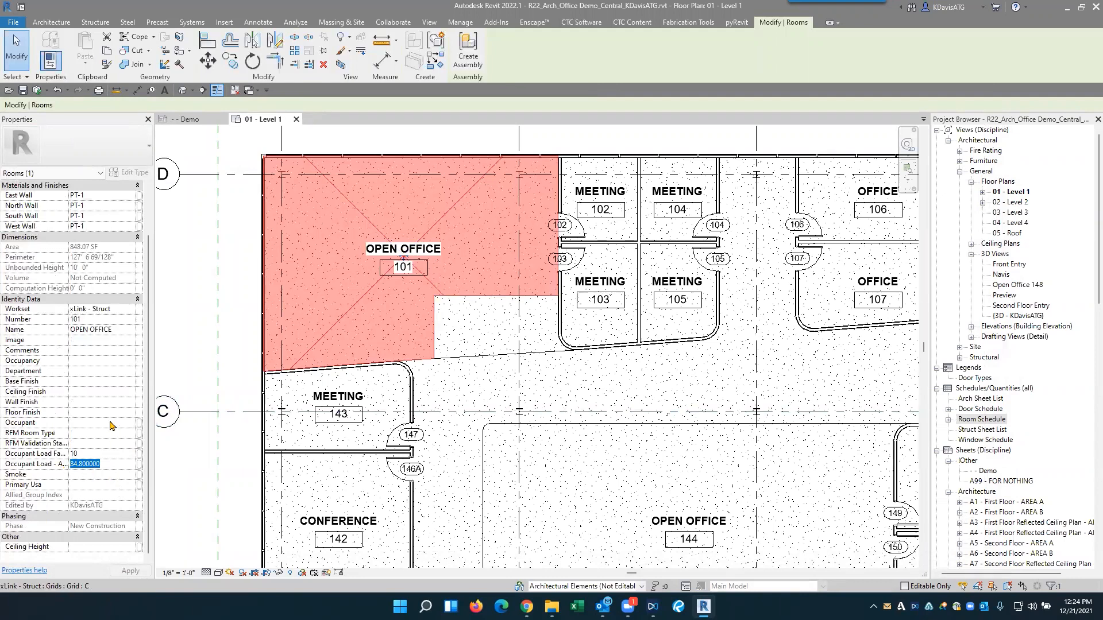
click(205, 312)
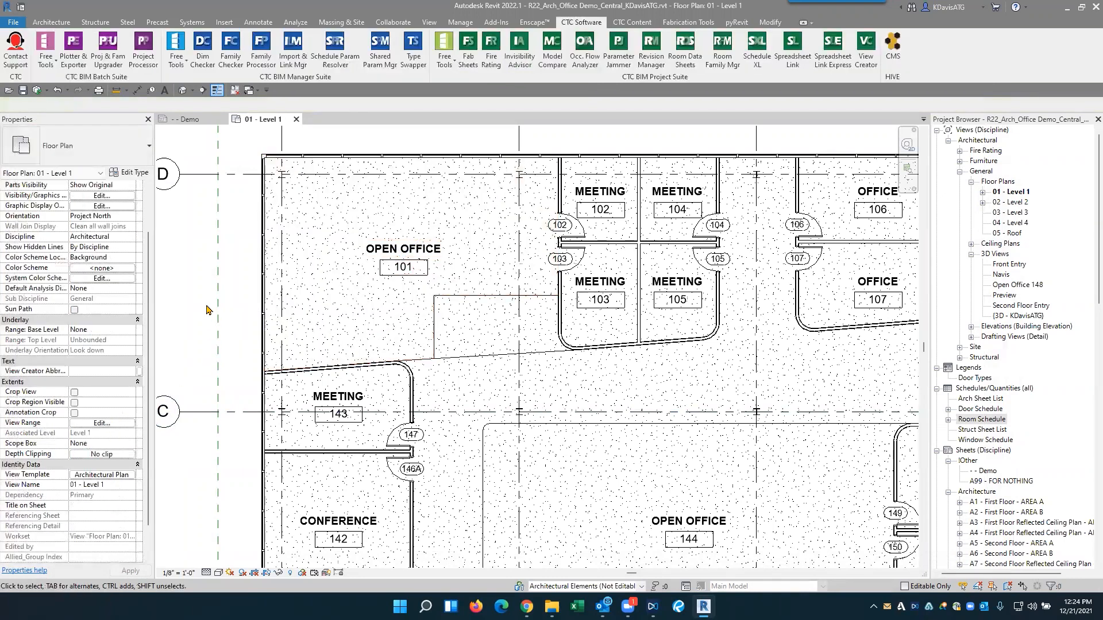
key(z)
key(f)
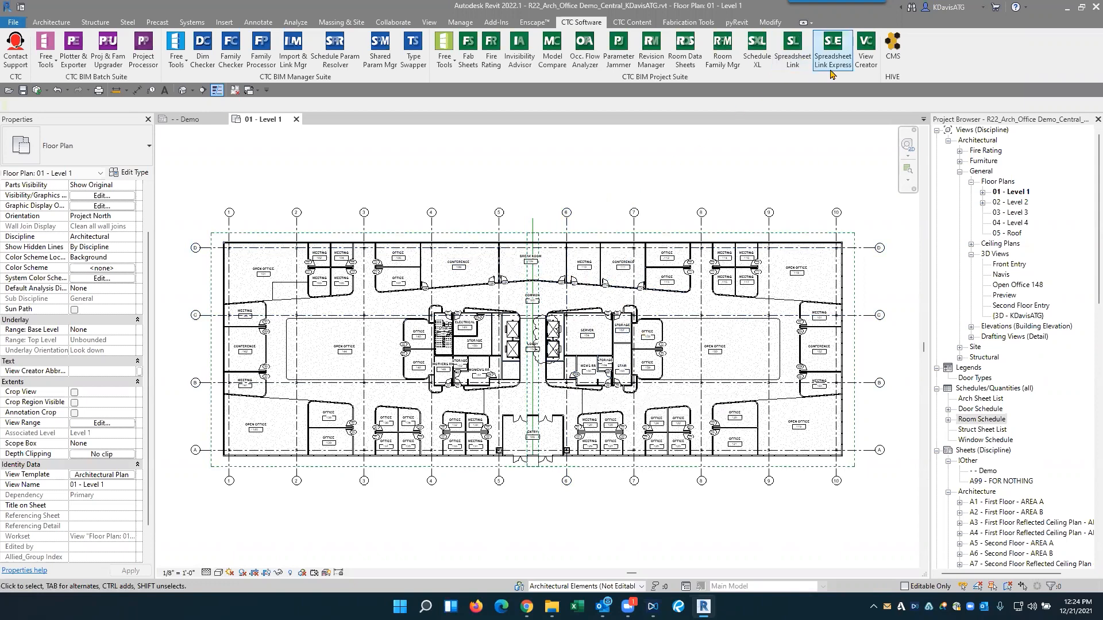
- Start Spreadsheet Link again and add the Rooms category to the selected categories
click(794, 64)
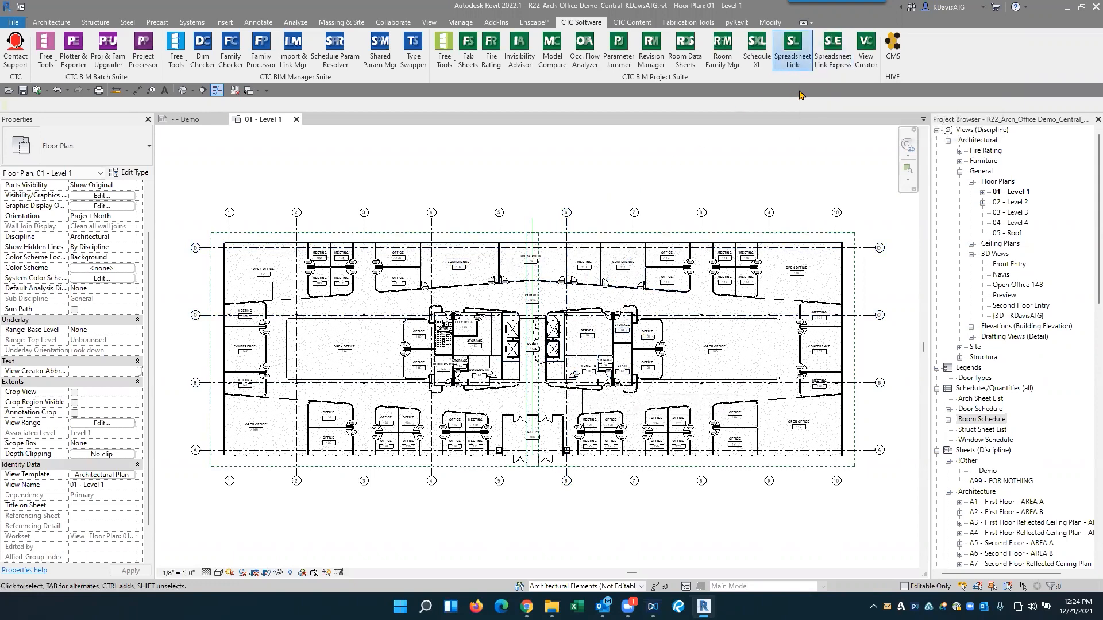
click(494, 259)
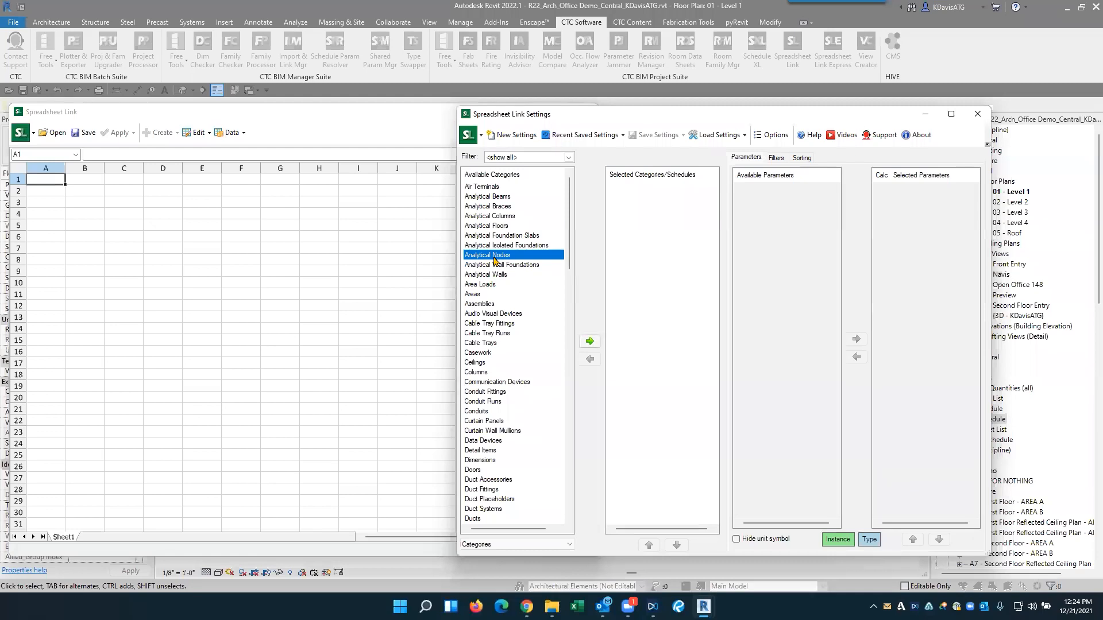
text(room)
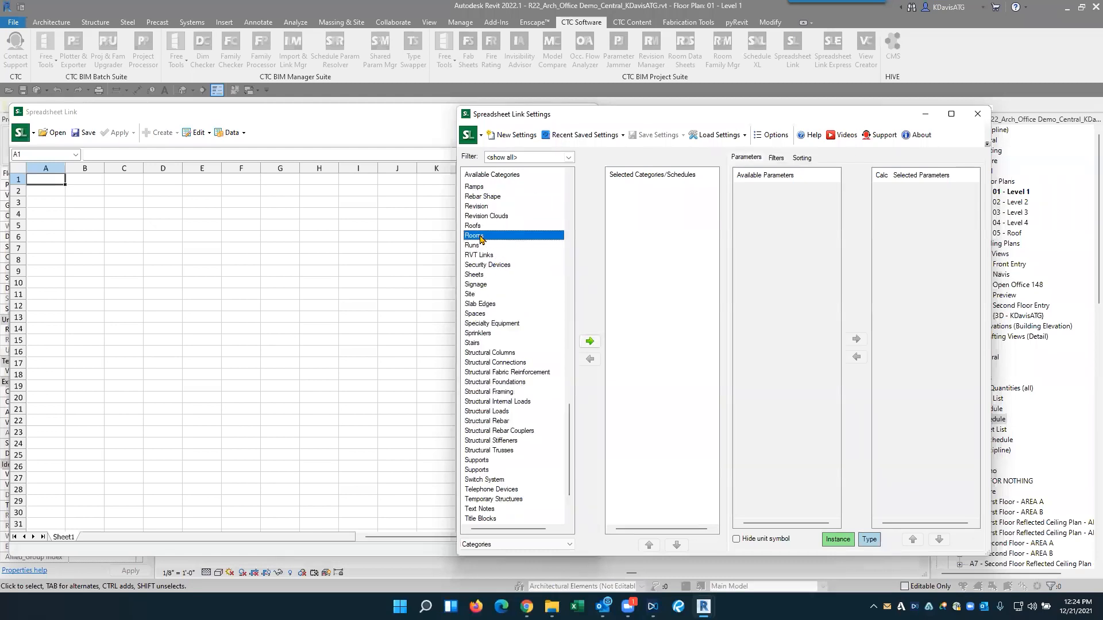
double_click(480, 236)
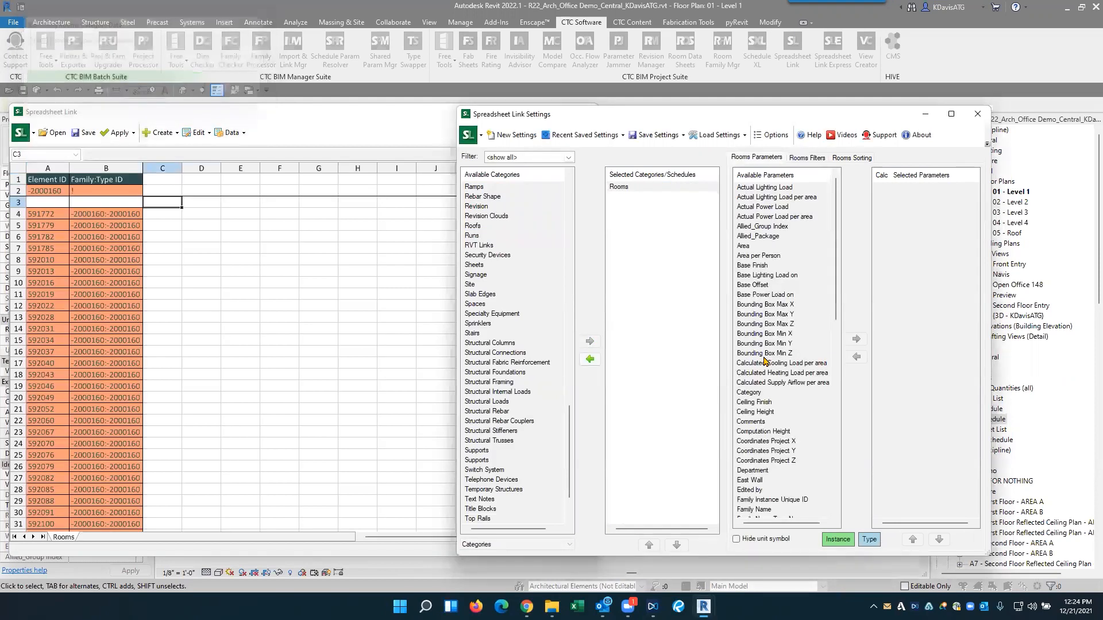
- Add the Name and Number parameters to the Rooms worksheet
click(765, 362)
key(n)
double_click(750, 194)
double_click(750, 197)
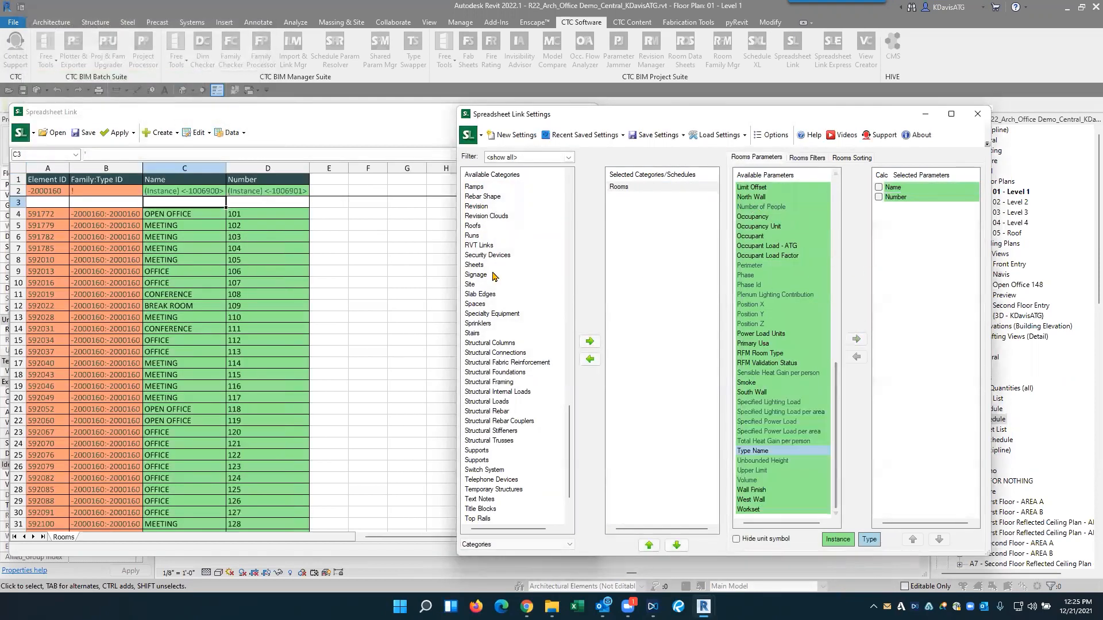
- Create one new unplaced room in the Rooms worksheet with the New Construction phase
click(403, 261)
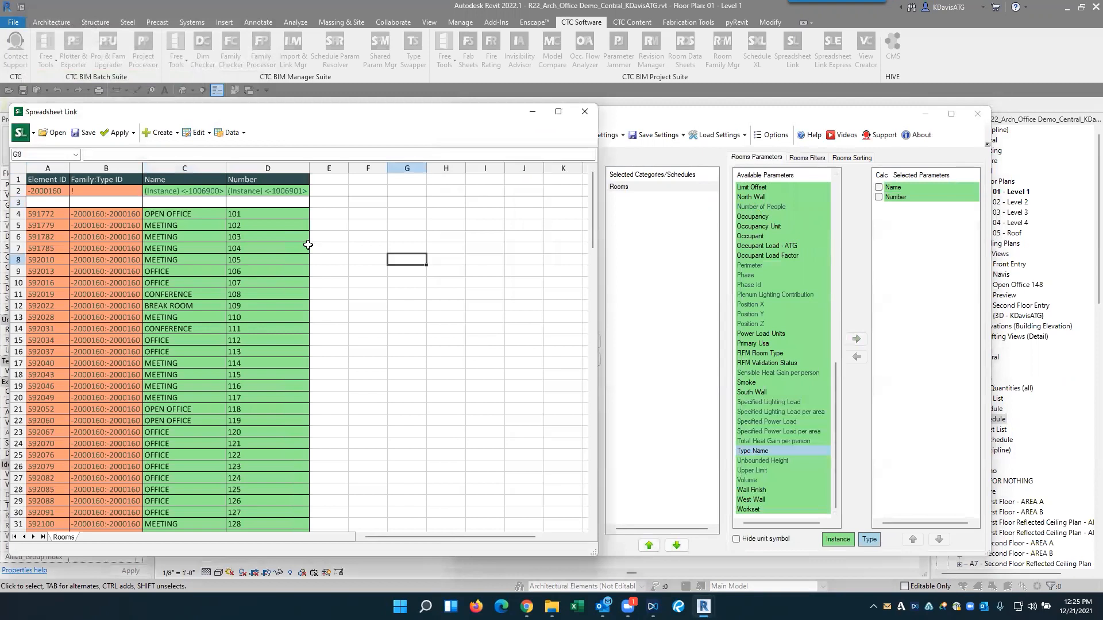
click(163, 135)
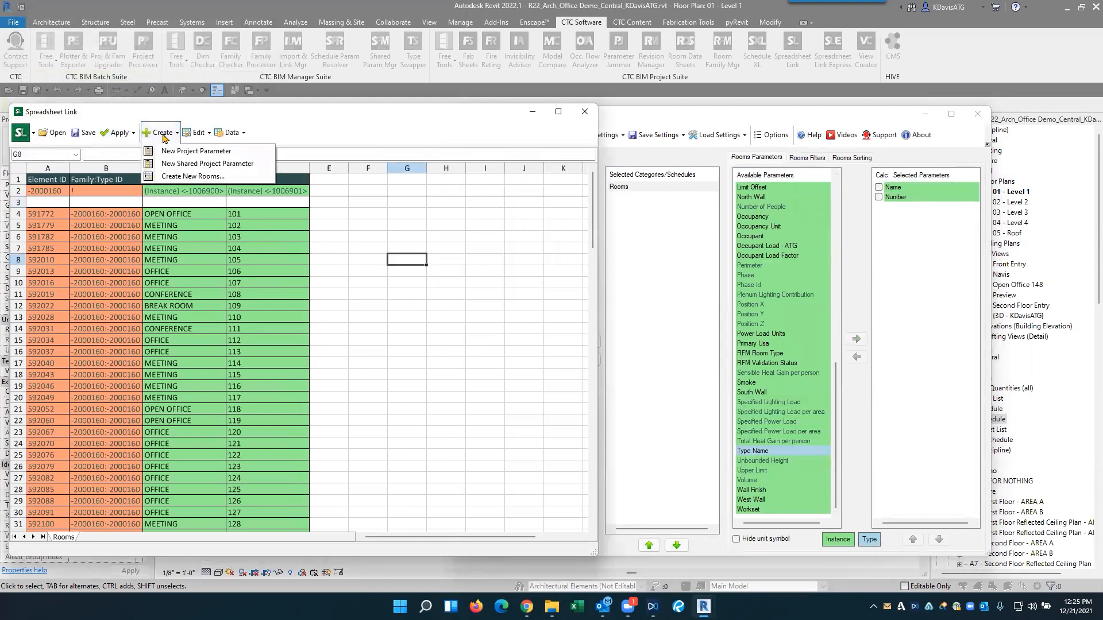
click(192, 176)
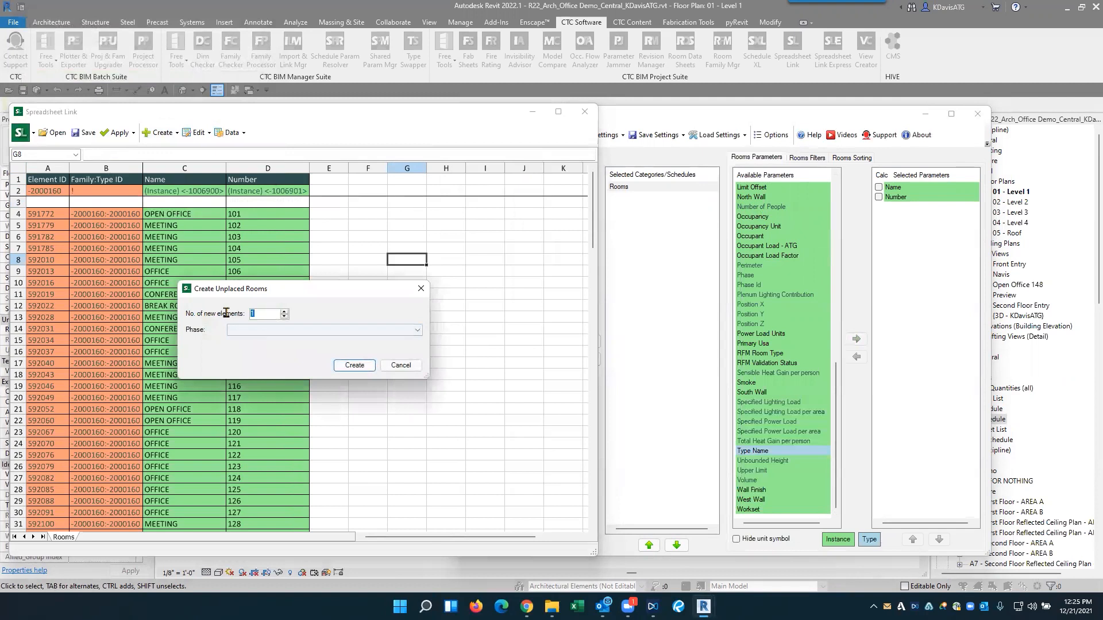
click(258, 330)
click(259, 352)
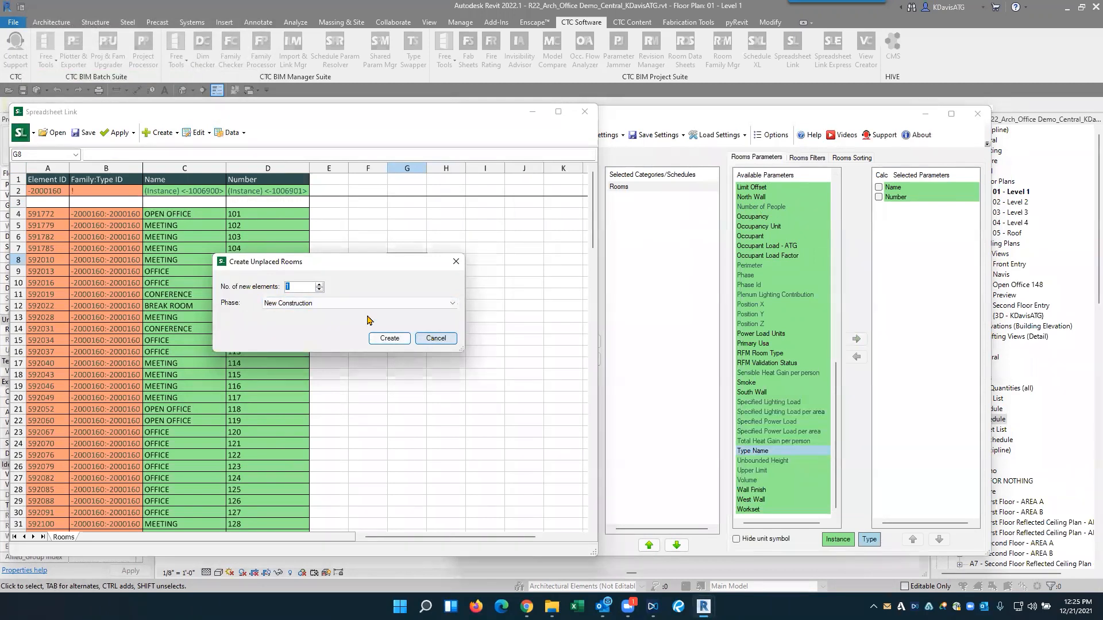
click(391, 339)
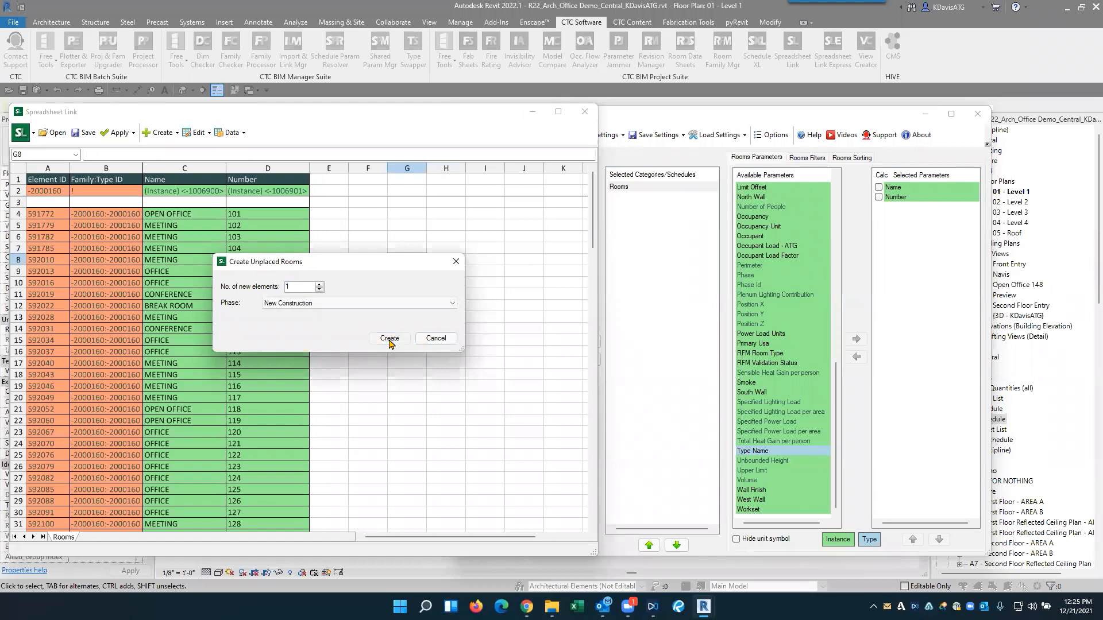
- Name the new room in row 136 ATG Office Area and give it number 501
click(185, 386)
click(54, 388)
click(176, 389)
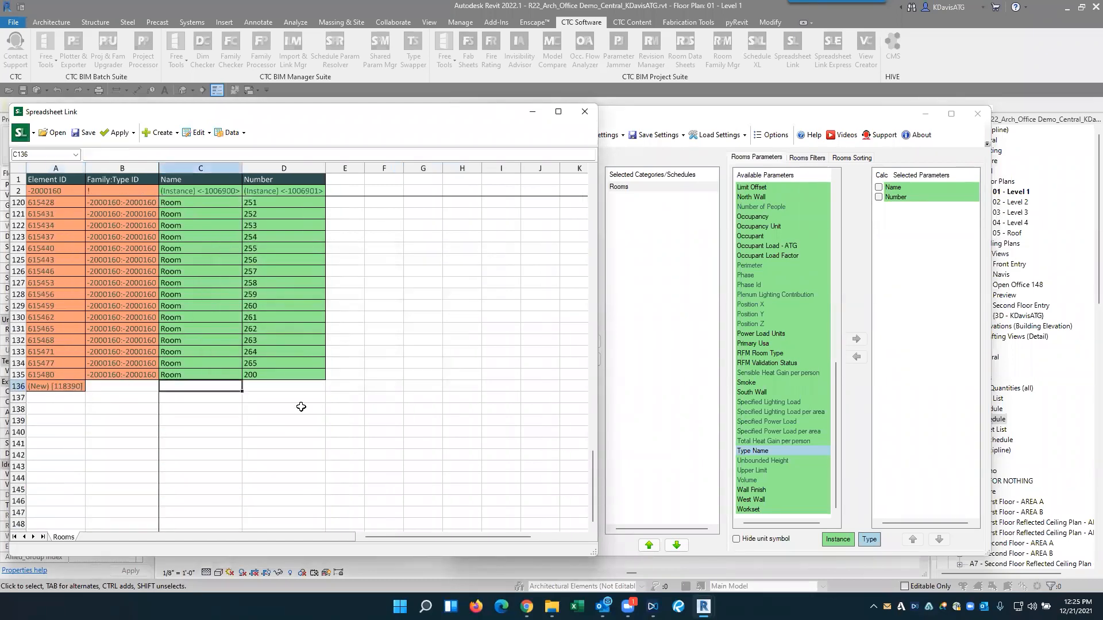
text(Office Area)
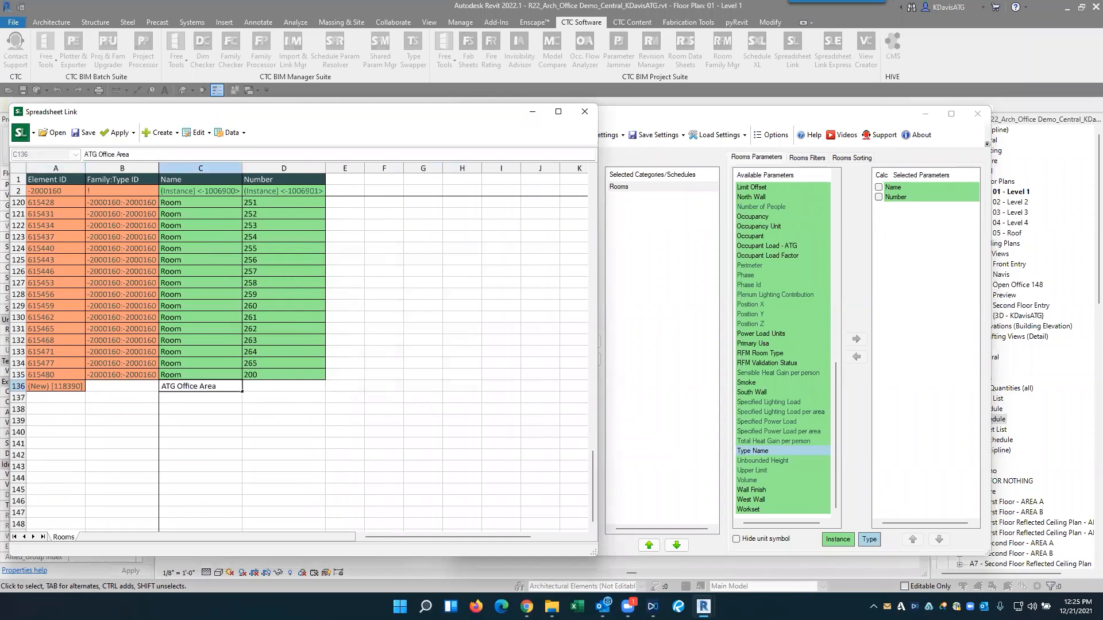
key(Tab)
text(501)
click(284, 419)
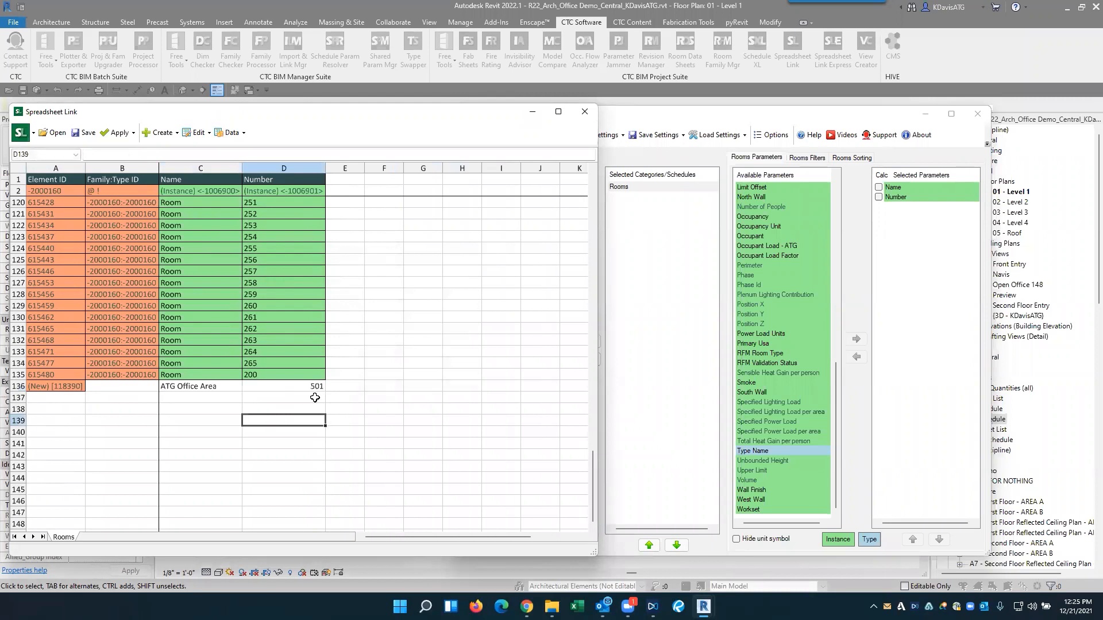
drag(68, 386, 313, 392)
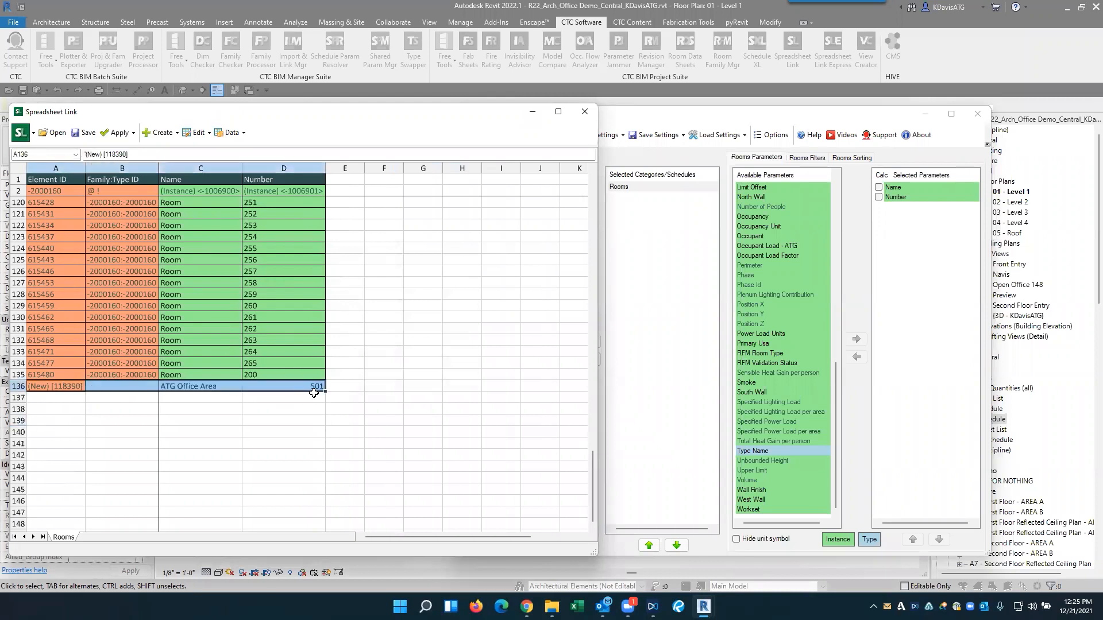
click(264, 397)
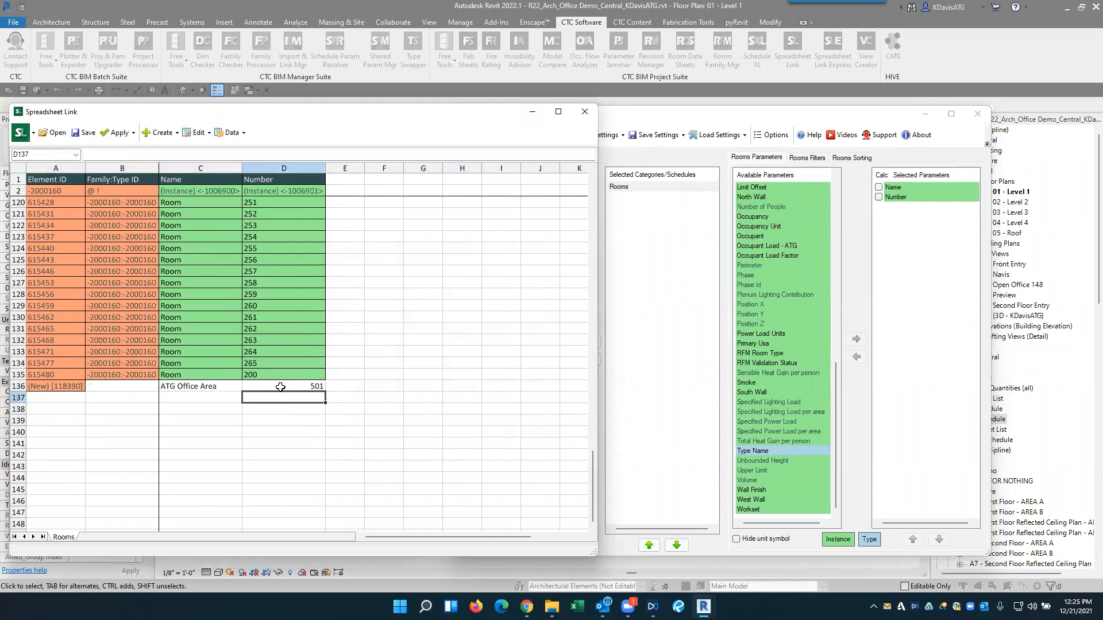
- Save the Rooms worksheet to the Desktop as an Excel workbook named New Rooms and bring it up in Excel
scroll(344, 338, up, 1)
click(348, 326)
scroll(299, 279, up, 20)
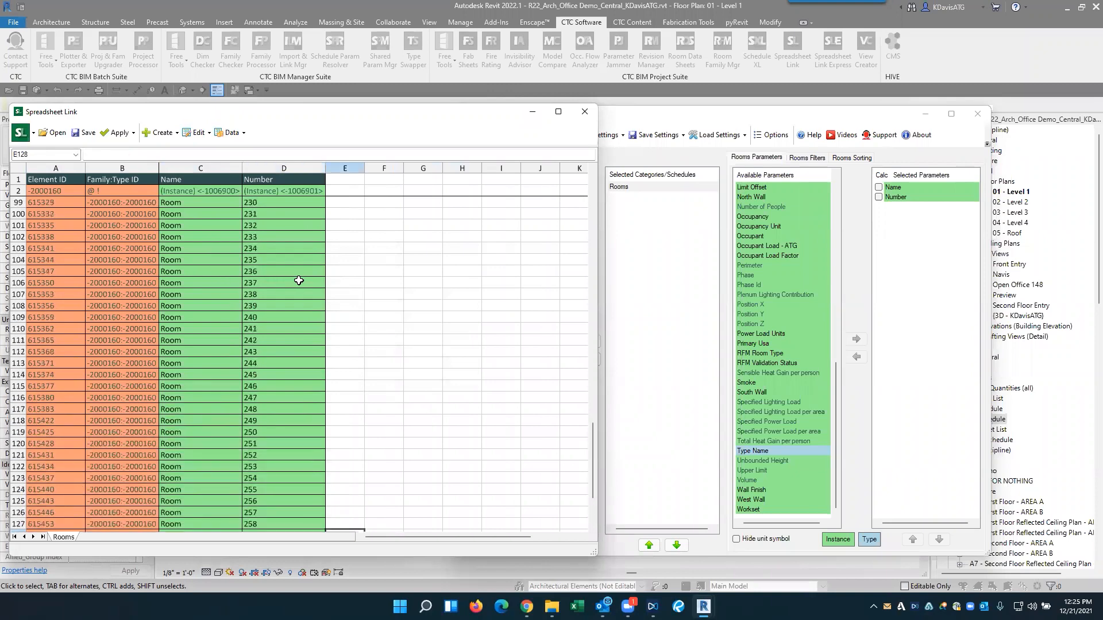
scroll(258, 270, up, 8)
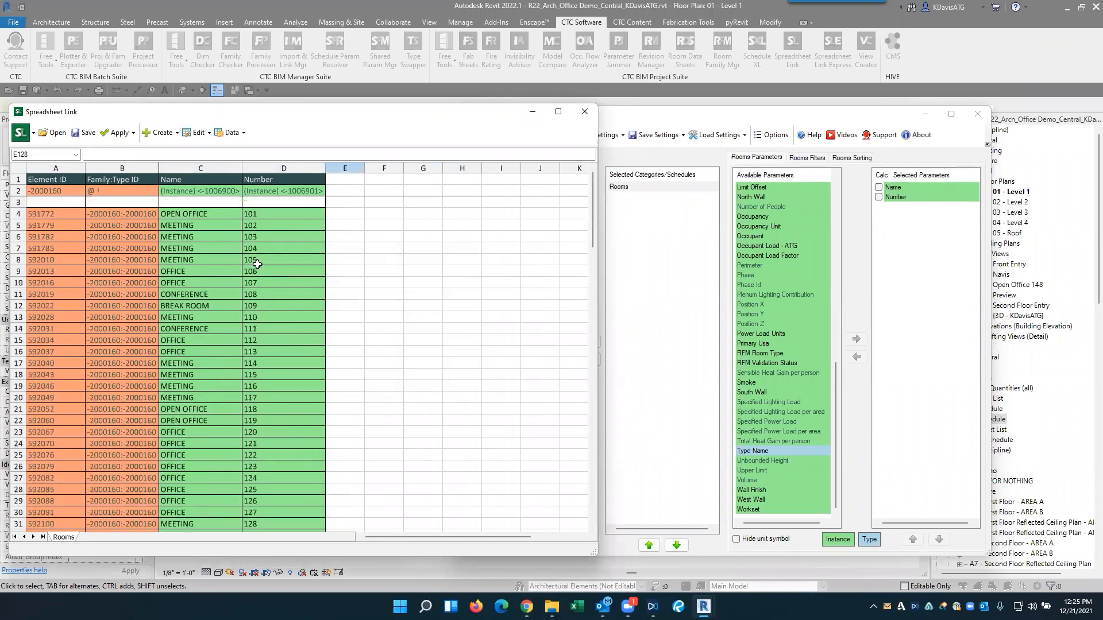
click(85, 133)
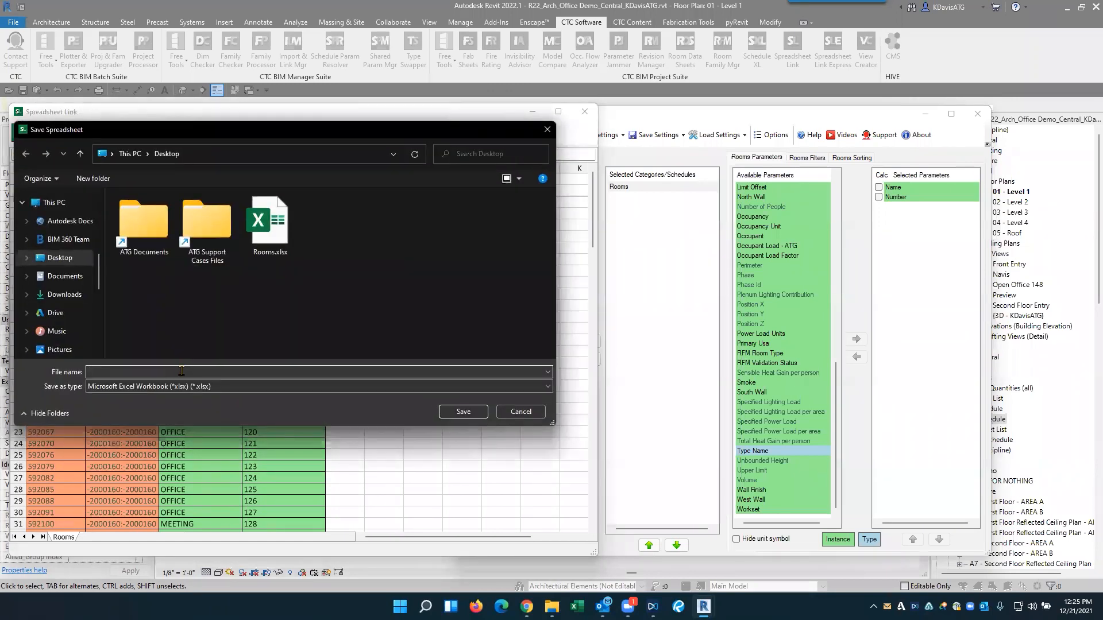
text(New Rooms)
key(Return)
click(578, 320)
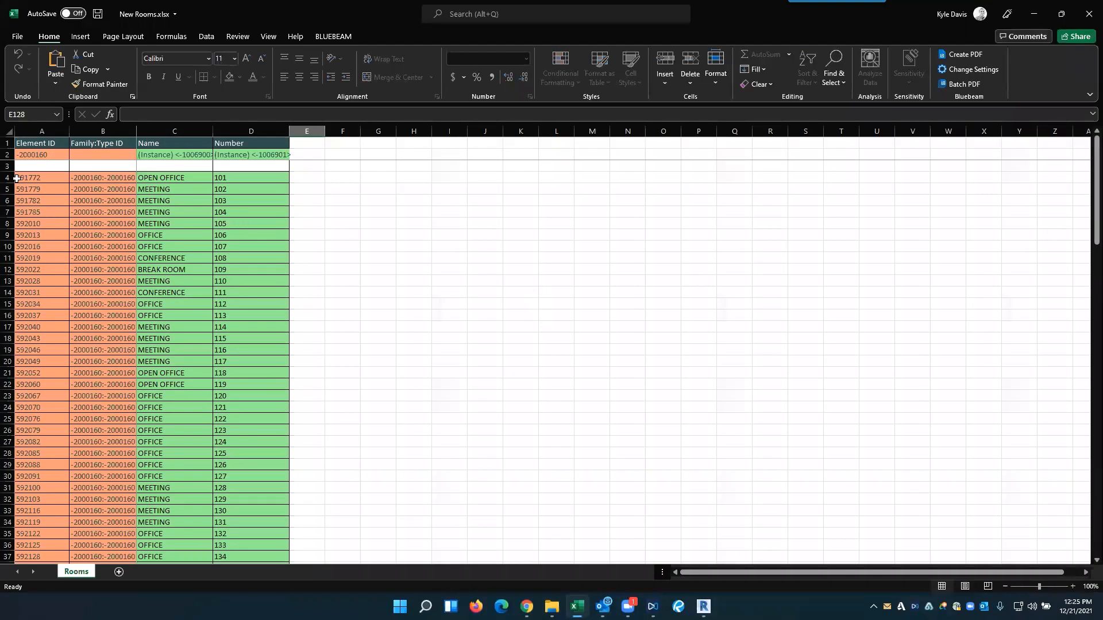
- Unprotect the Rooms sheet by entering the sheet password
click(17, 179)
click(237, 36)
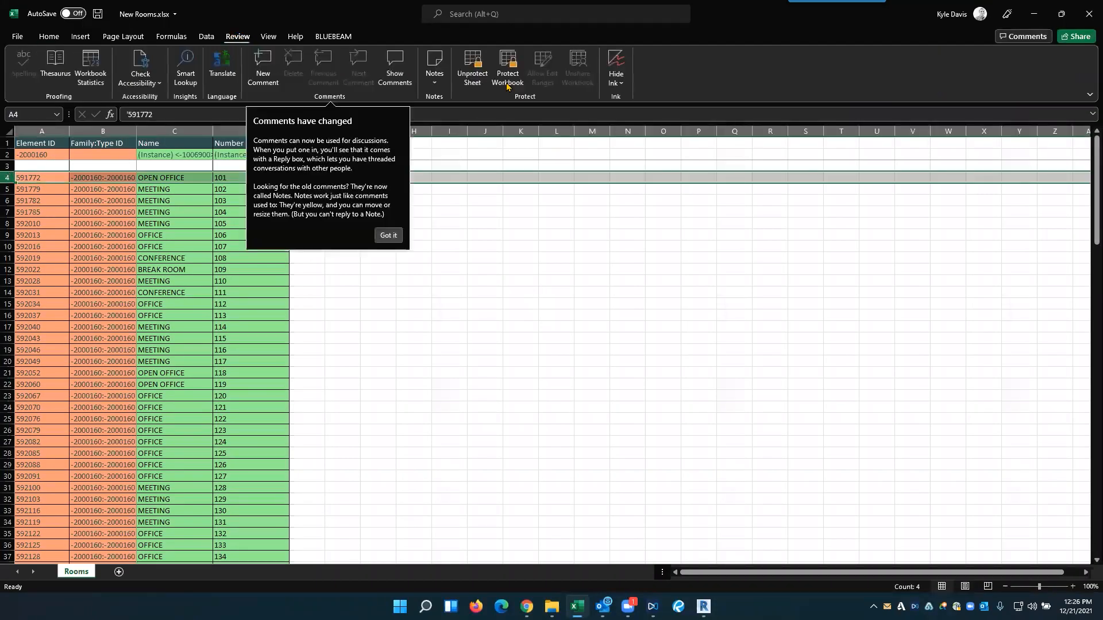
click(472, 69)
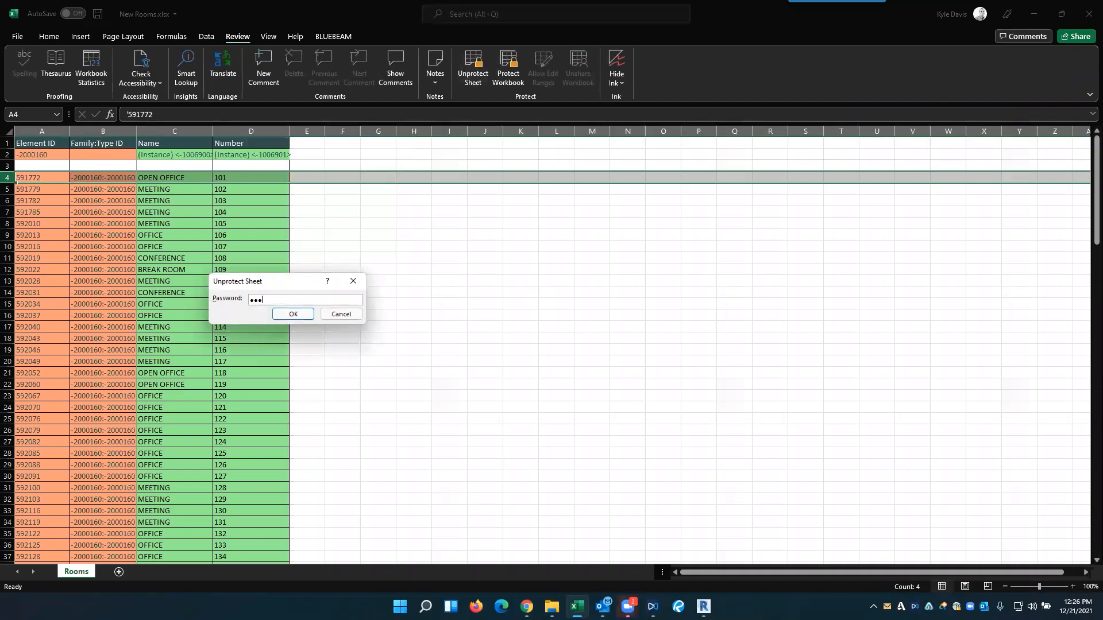
key(Return)
click(55, 212)
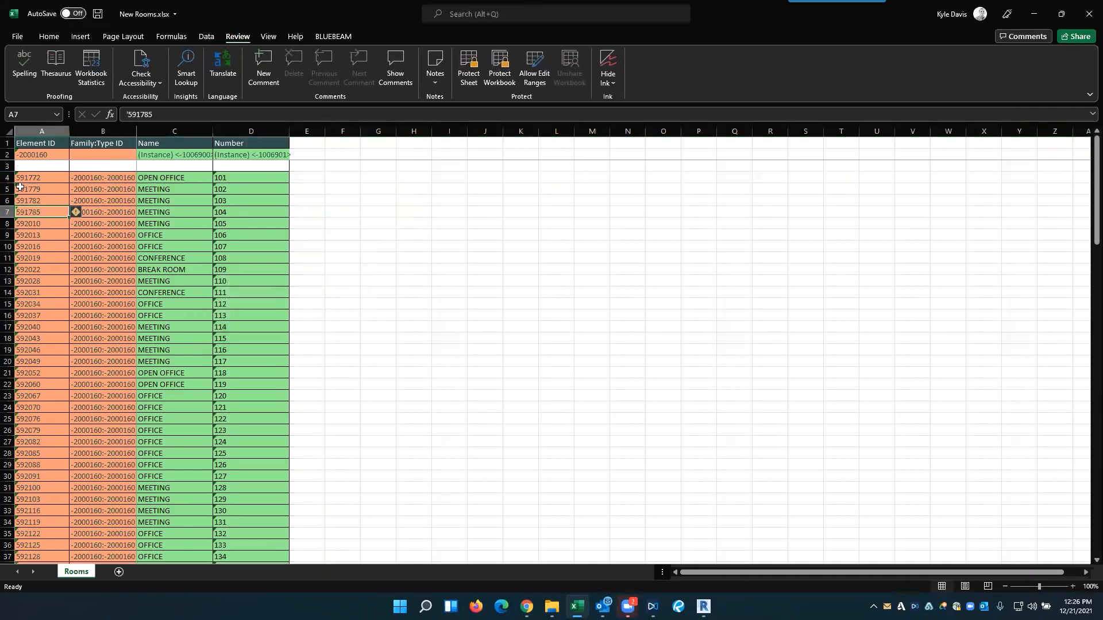
- Delete all room rows from row 4 through row 136, keeping the header rows
click(8, 178)
scroll(42, 302, down, 20)
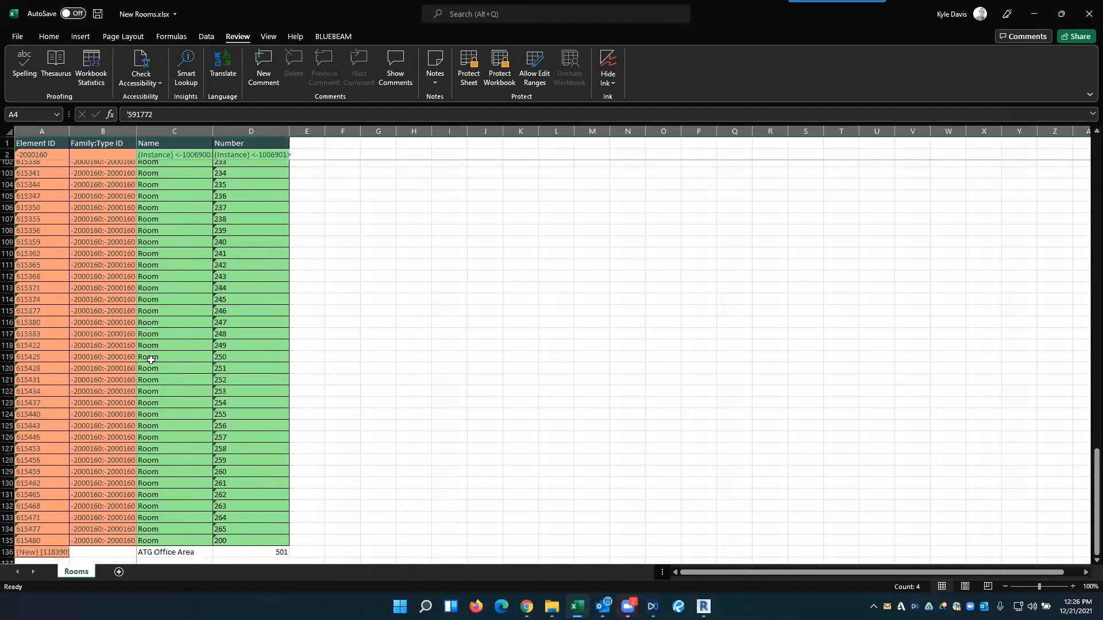
shift+click(7, 281)
right_click(8, 281)
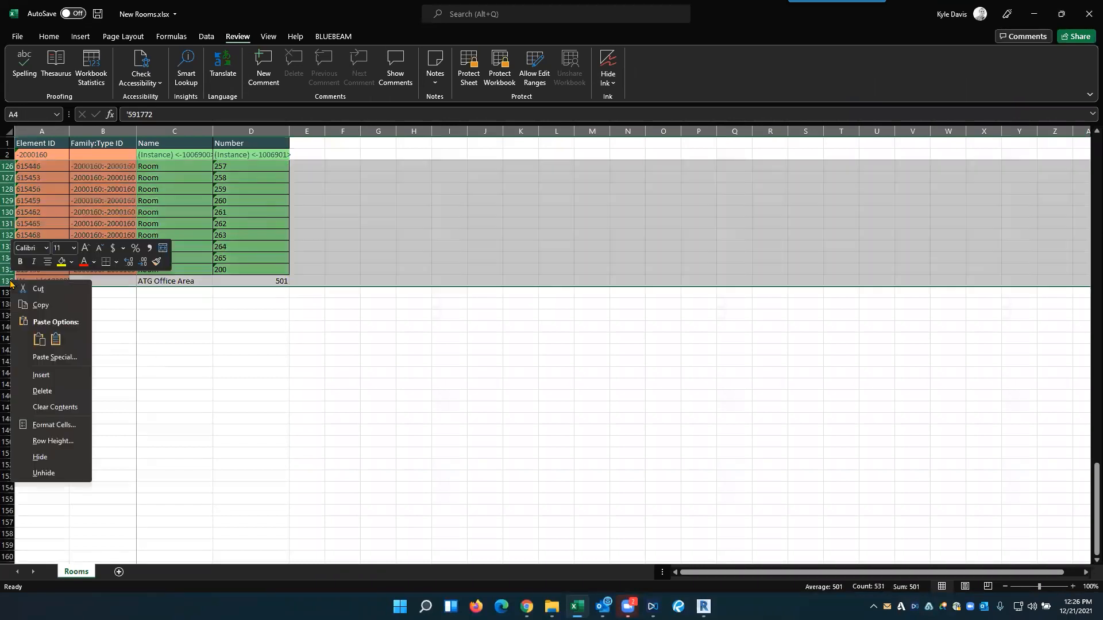
click(58, 390)
click(122, 269)
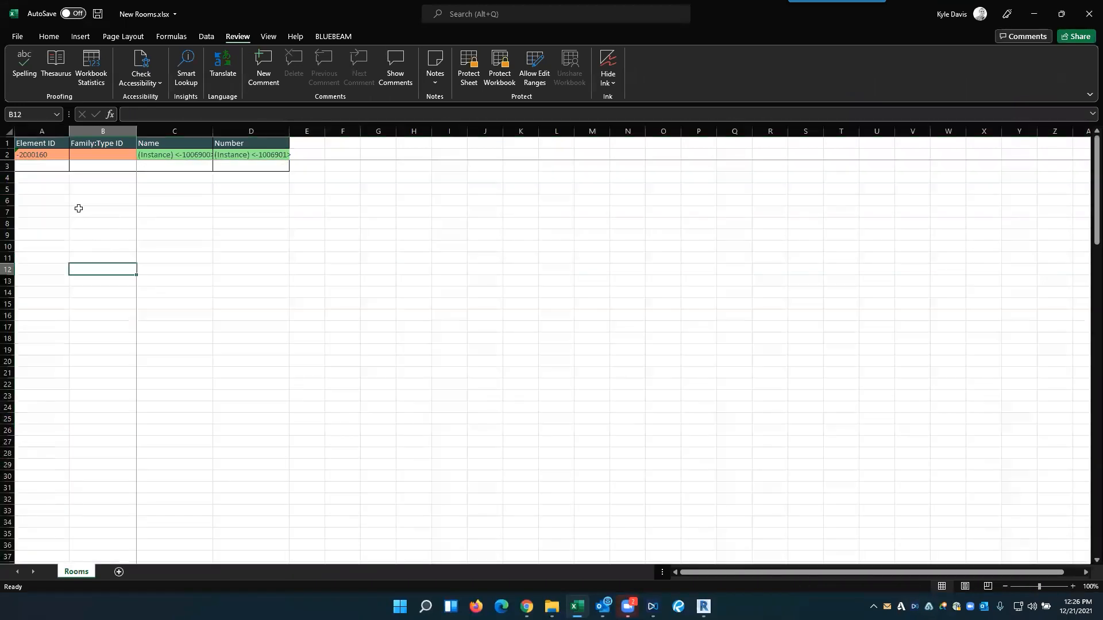
- Enter (new) as the Element ID in A4 and fill it down to row 29
click(44, 178)
text((new)
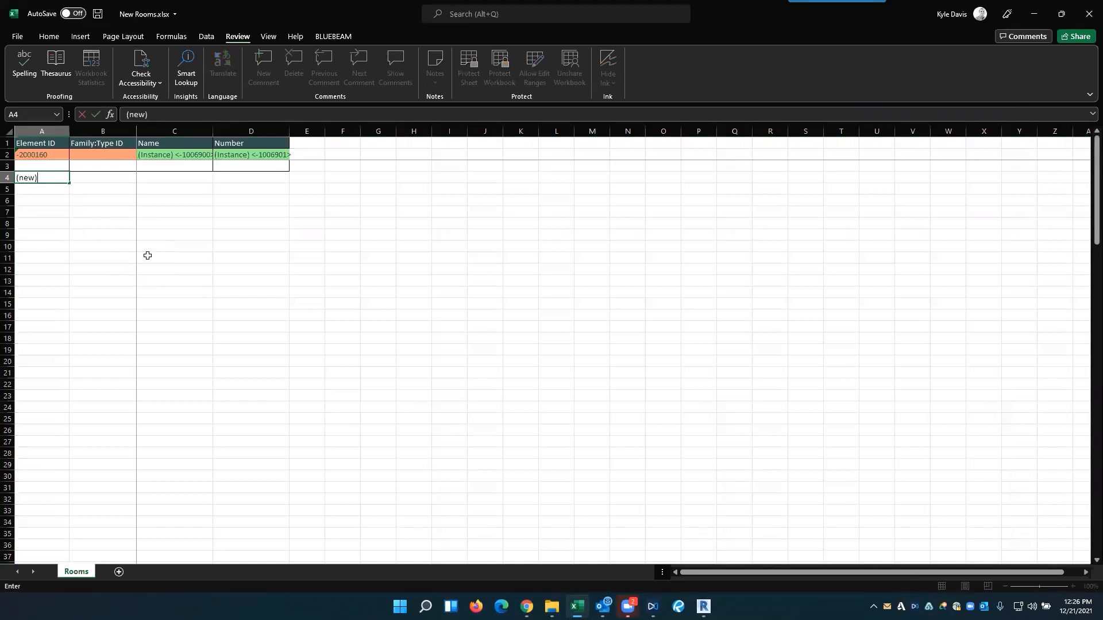
click(179, 227)
click(57, 178)
drag(69, 182, 50, 465)
- Enter ATG Offices as the Name in C4 and fill it down to row 29
click(167, 178)
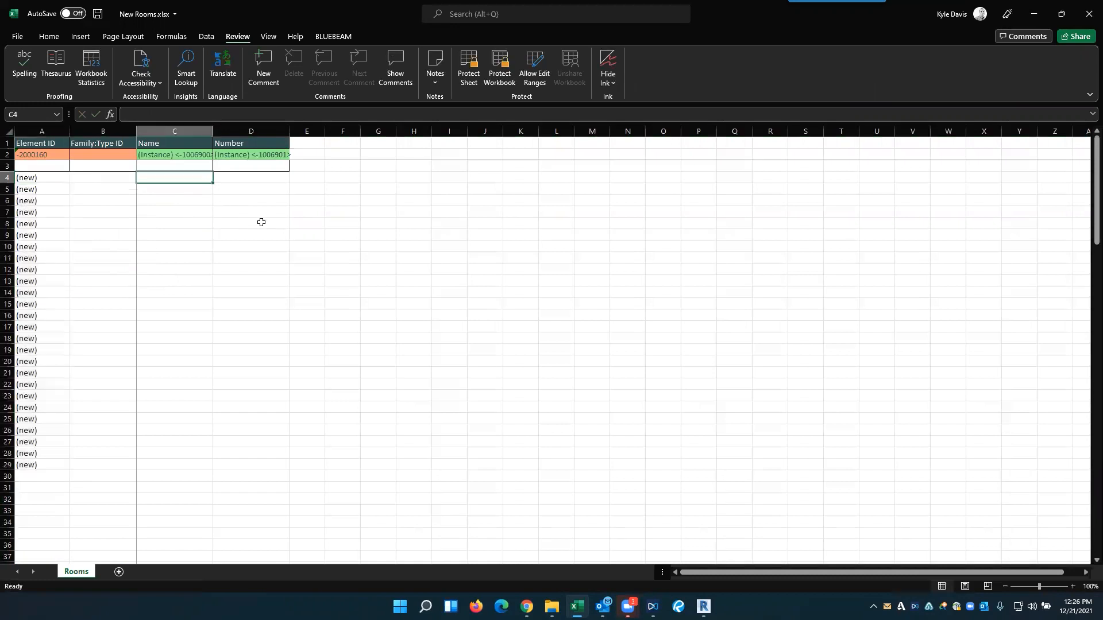
text(ATG Offices)
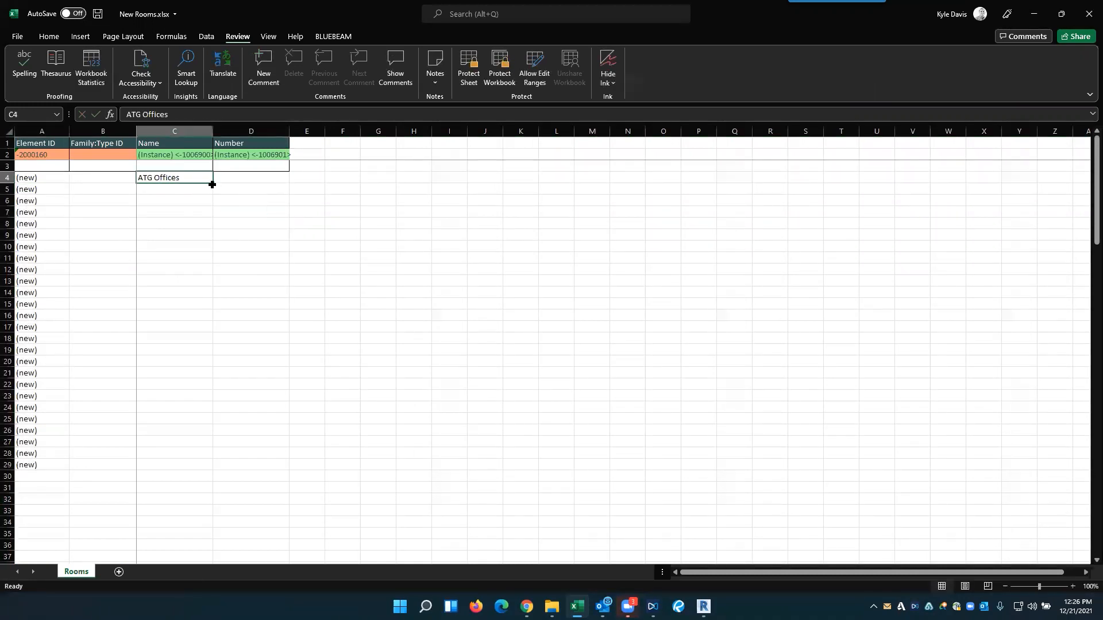
drag(213, 182, 233, 469)
- Enter 501 and 502 in the Number column from D4 and extend the series to 526 in row 29
click(281, 179)
text(501)
key(Return)
text(50)
click(312, 187)
drag(283, 178, 261, 468)
click(270, 361)
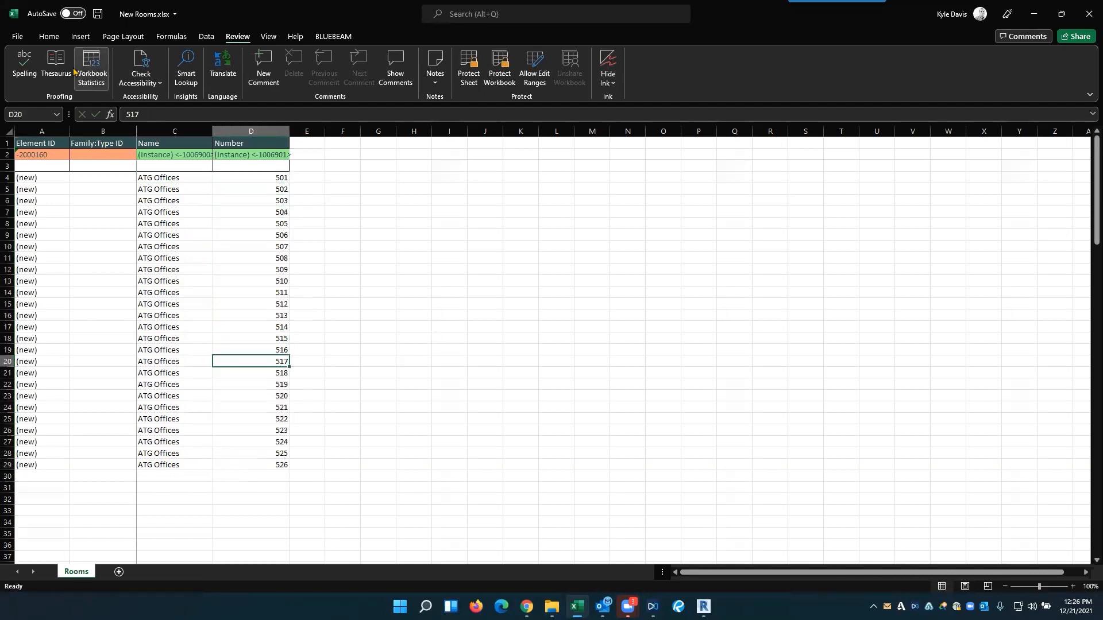
- Save and close the workbook, and open New Rooms.xlsx in Spreadsheet Link, accepting that the existing settings are cleared
click(97, 13)
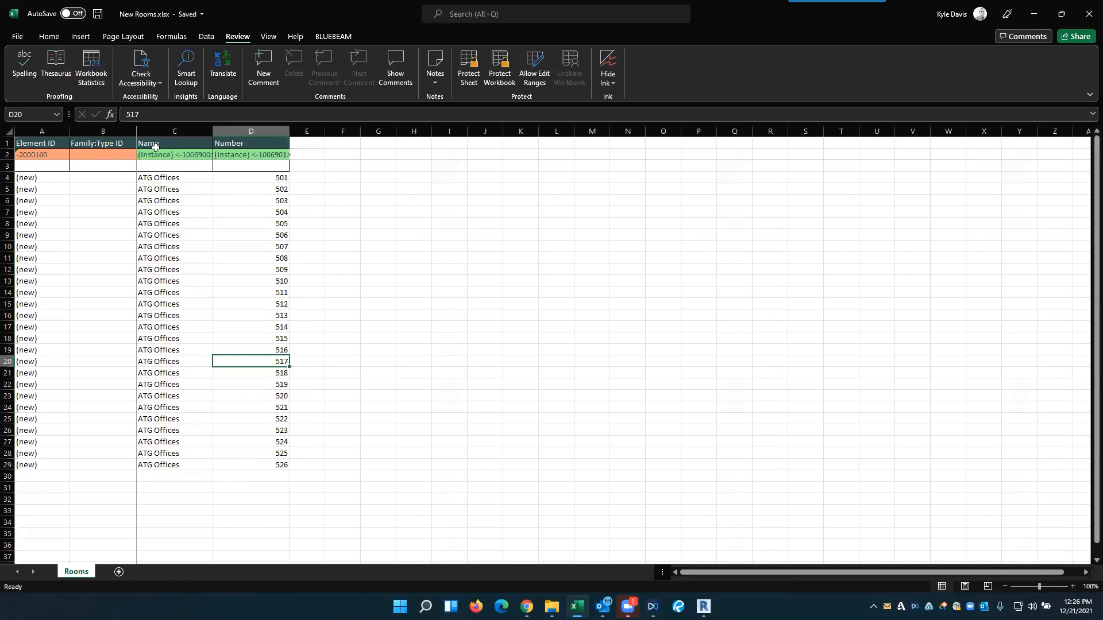
click(1089, 13)
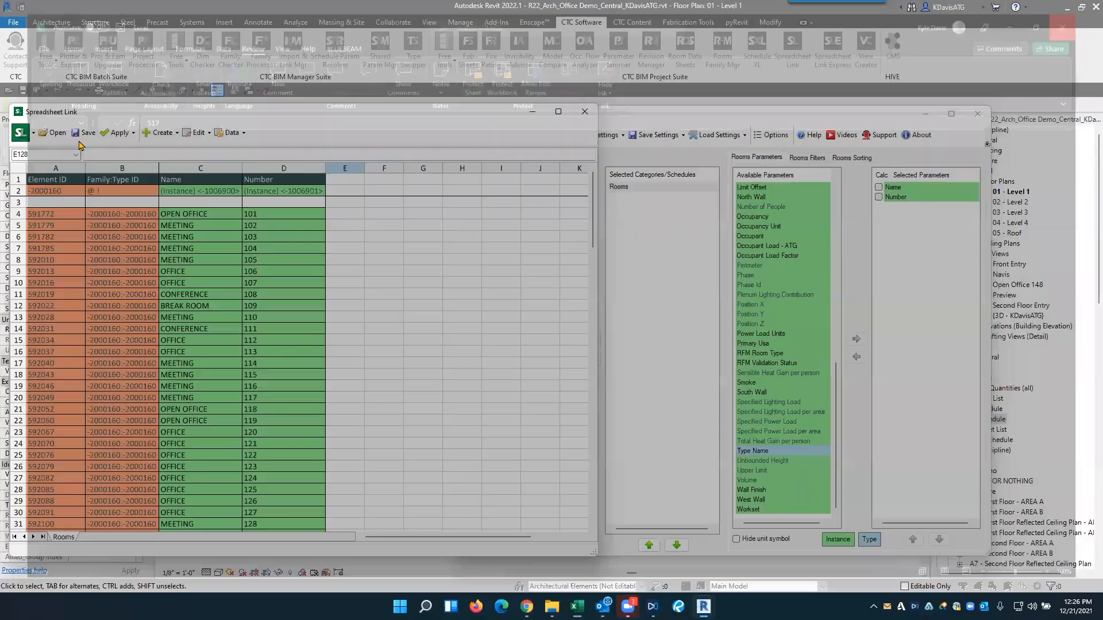
click(61, 137)
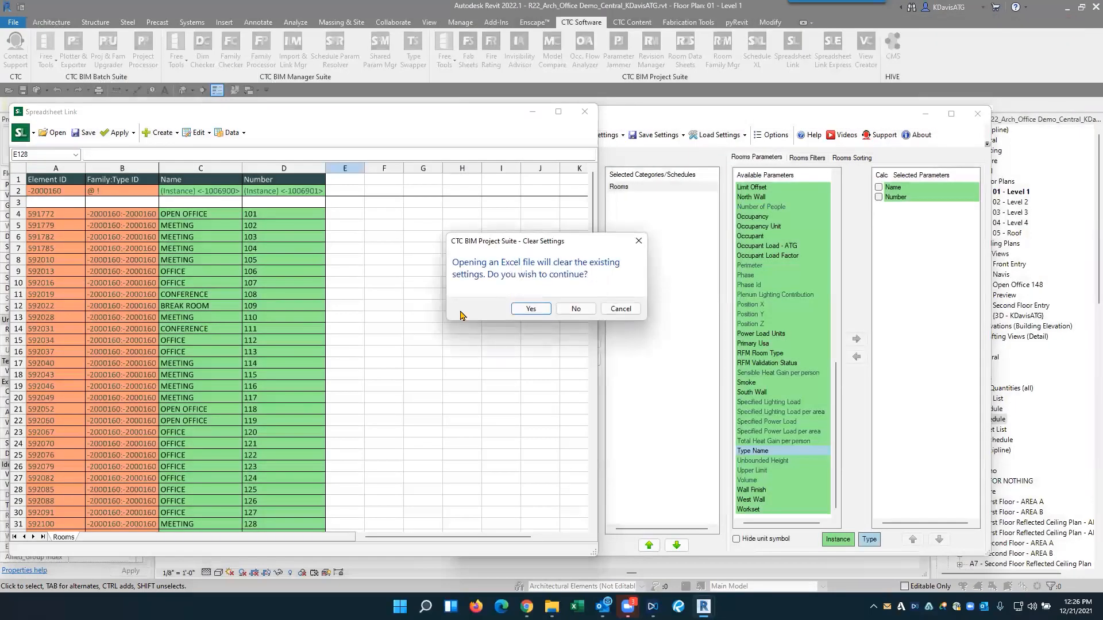
click(537, 309)
click(153, 248)
click(454, 412)
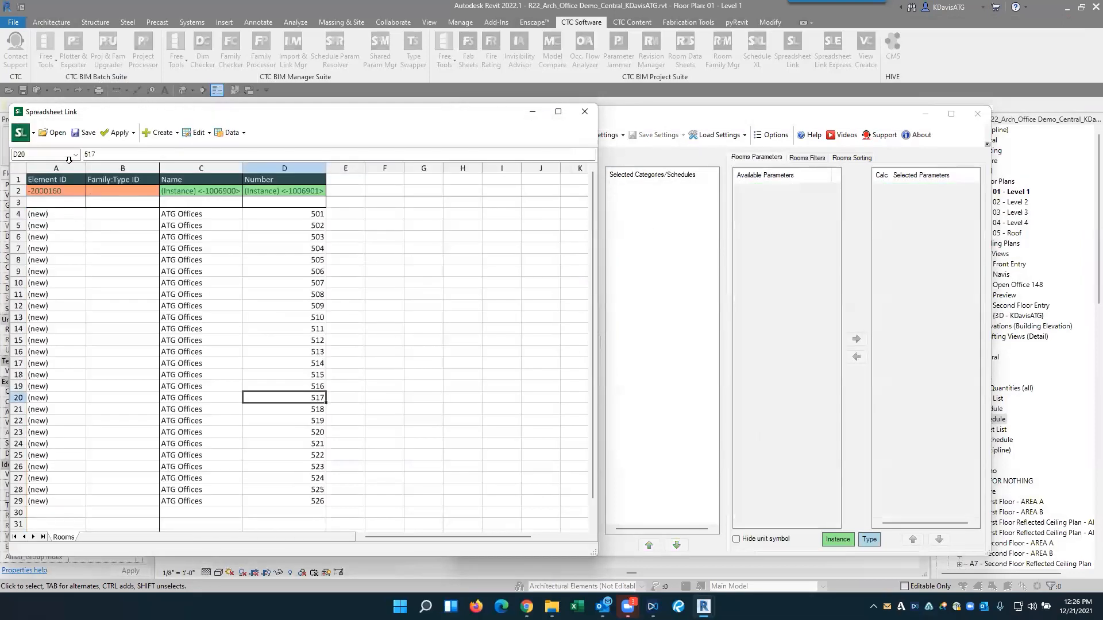
- Apply the active worksheet to the Revit project, choose a phase to create the new unplaced rooms, and close the import result
click(120, 133)
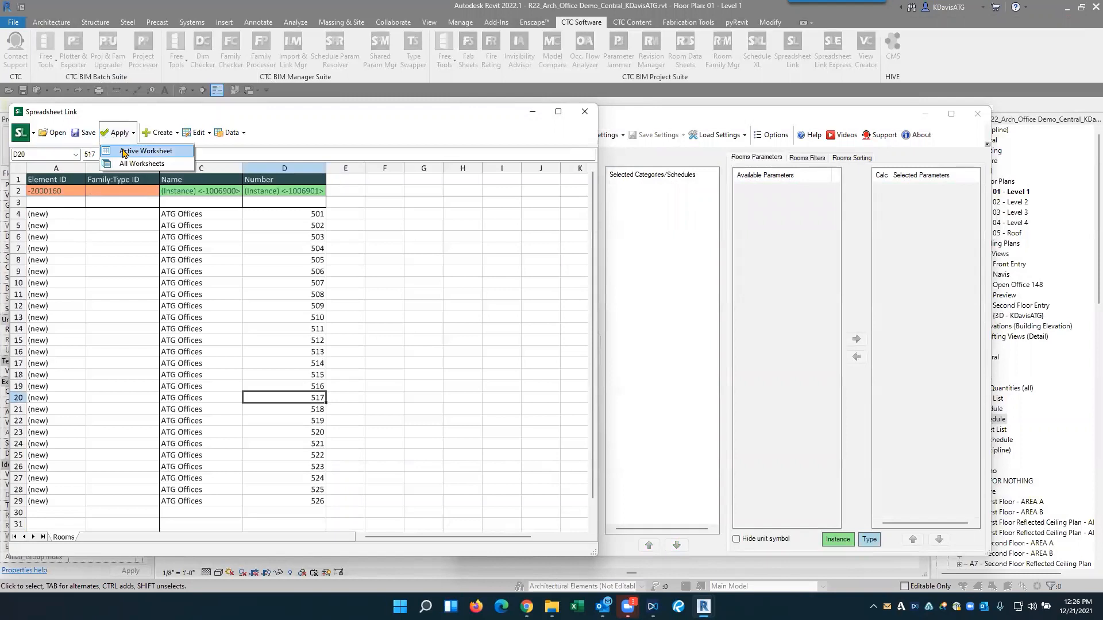
click(123, 150)
click(598, 308)
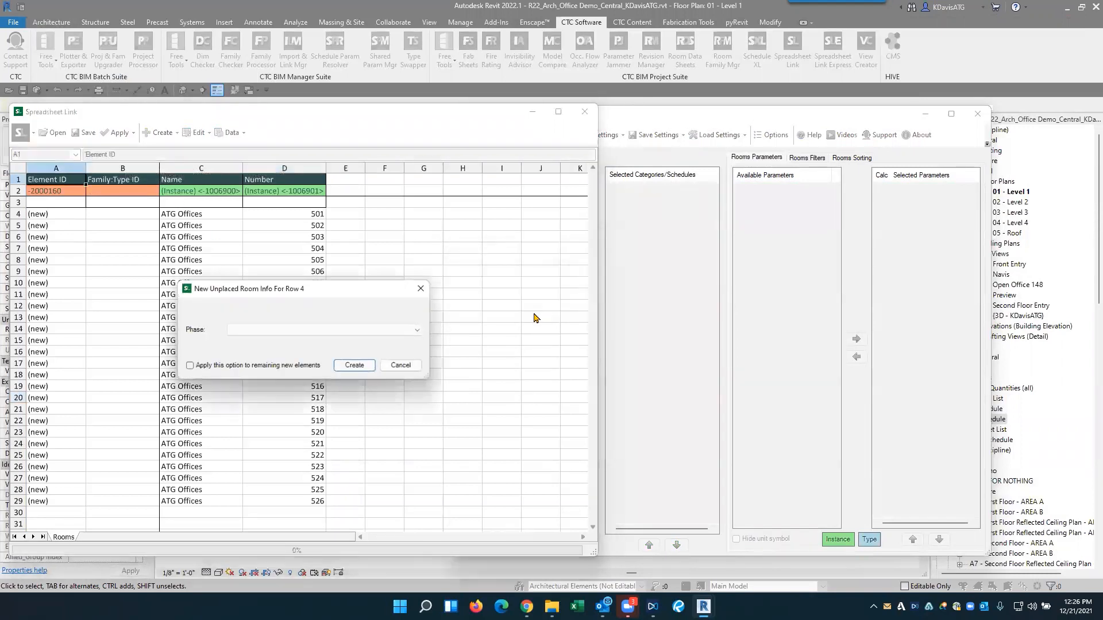
click(252, 333)
click(245, 348)
click(353, 366)
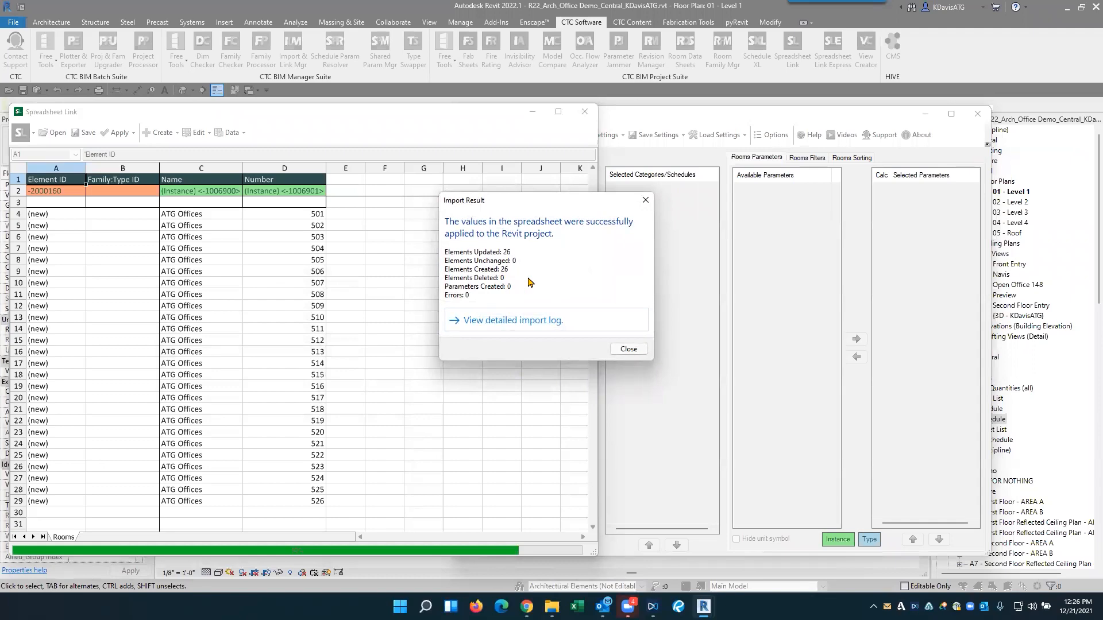
click(646, 200)
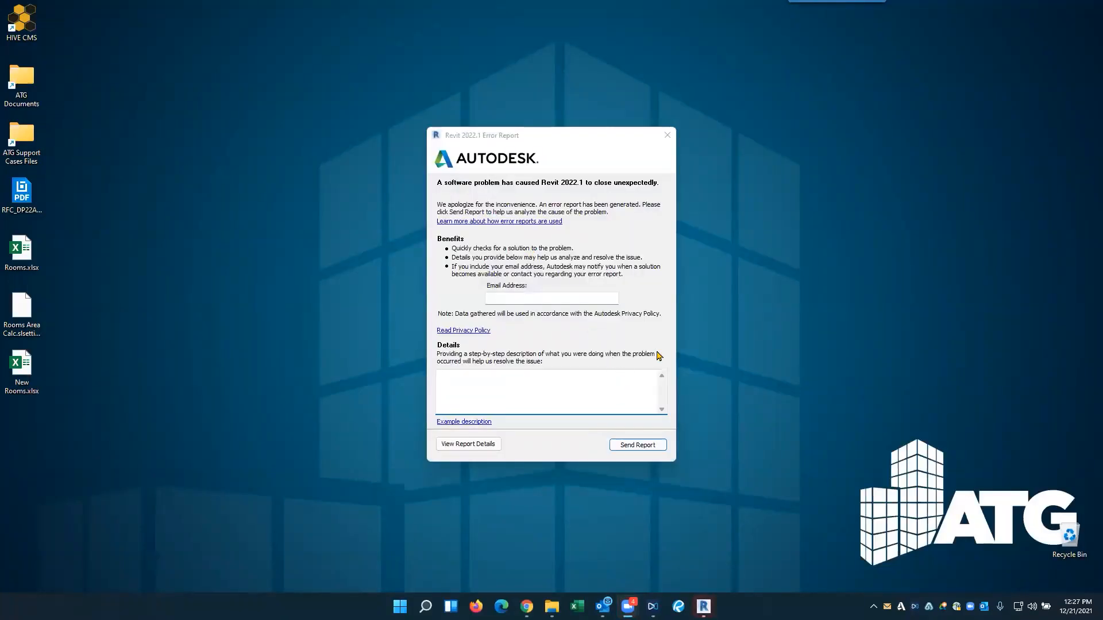
- Dismiss the Revit error report without sending it and relaunch Revit 2022
click(667, 135)
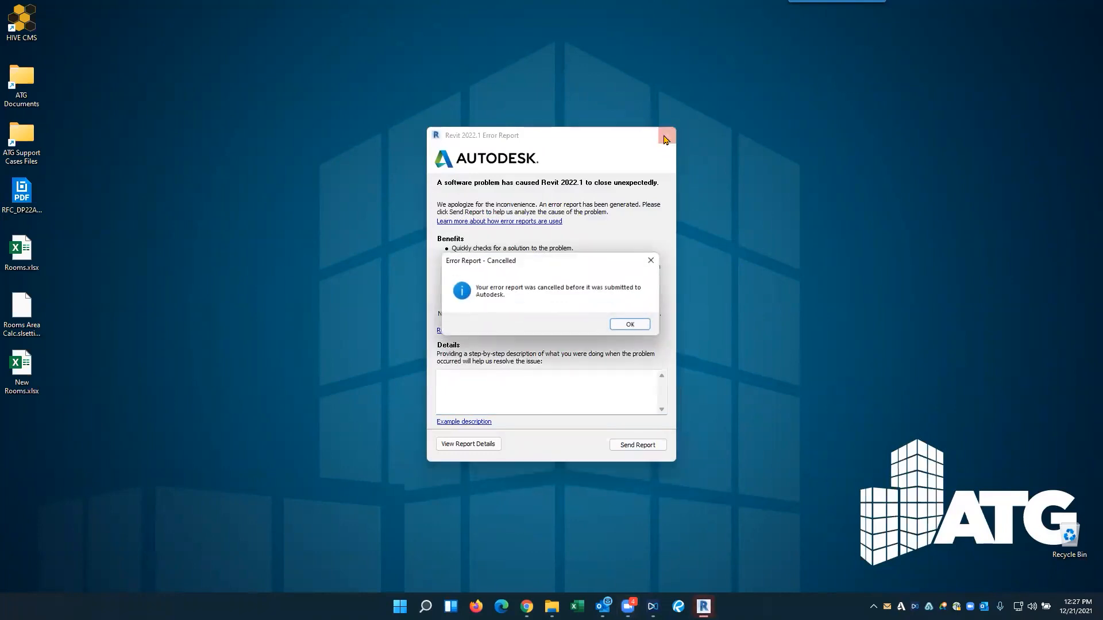
click(634, 326)
key(super)
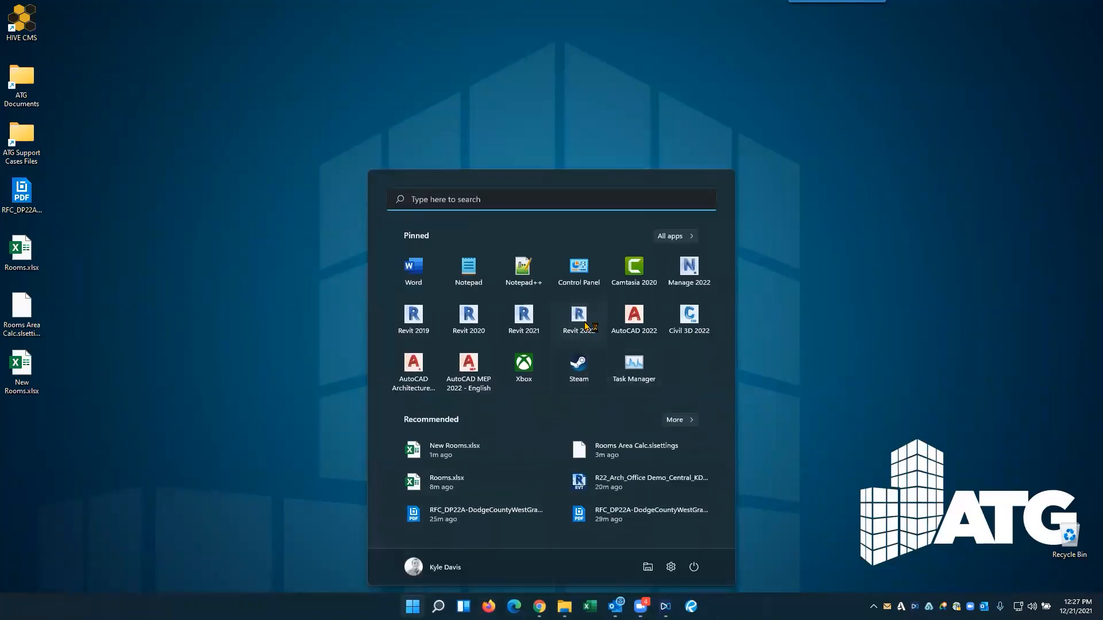
click(579, 315)
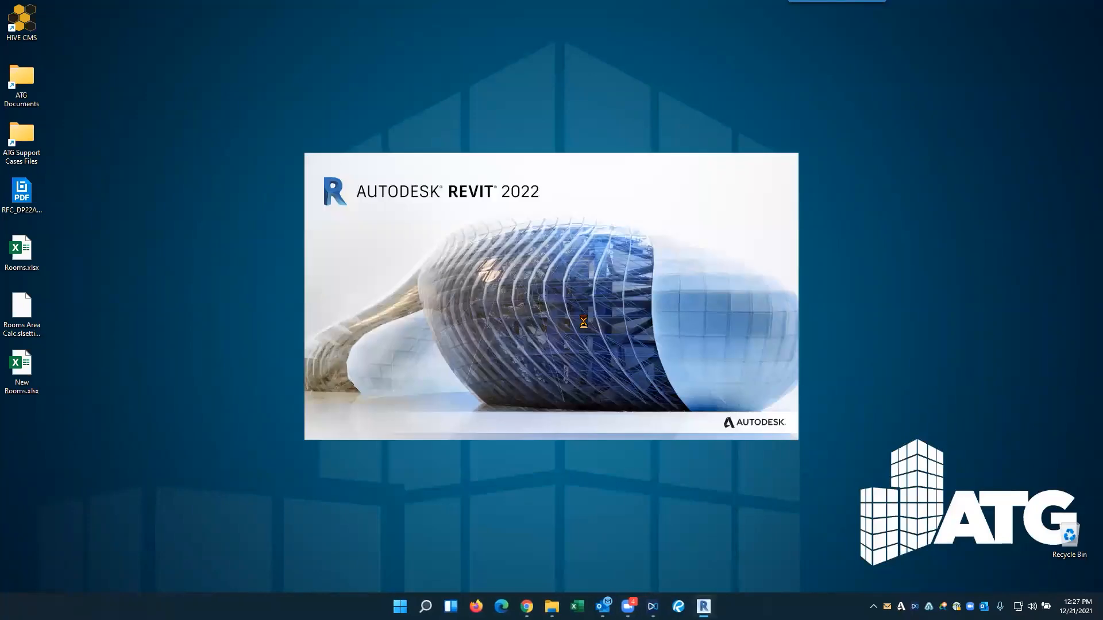
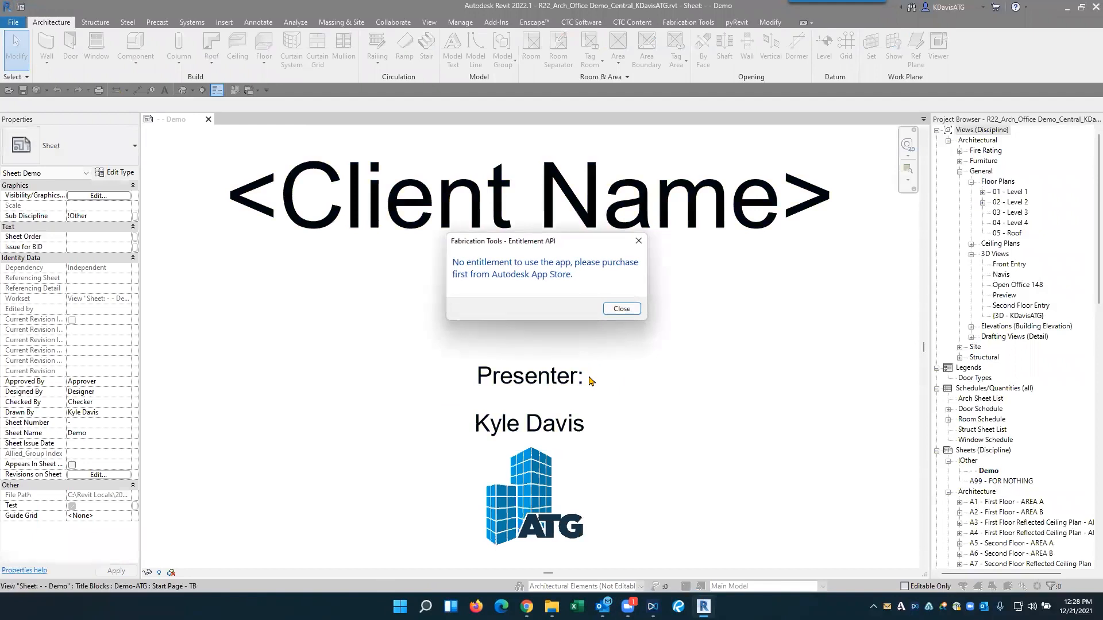
- Dismiss the entitlement notice, open the general 01 - Level 1 floor plan, and start Room Data Sheets
click(617, 311)
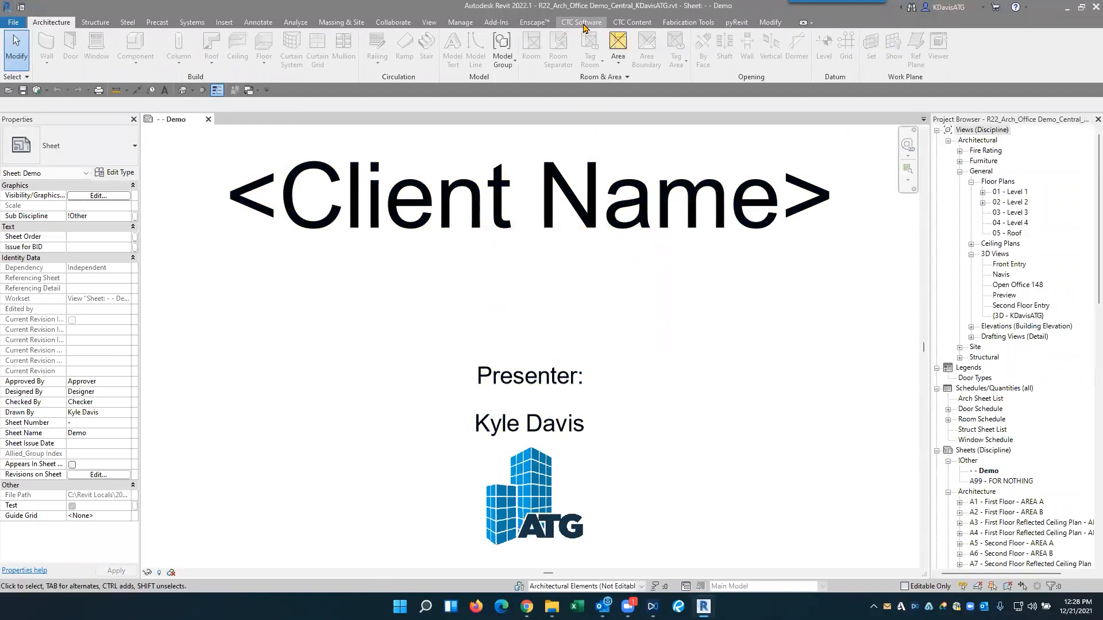
click(1011, 193)
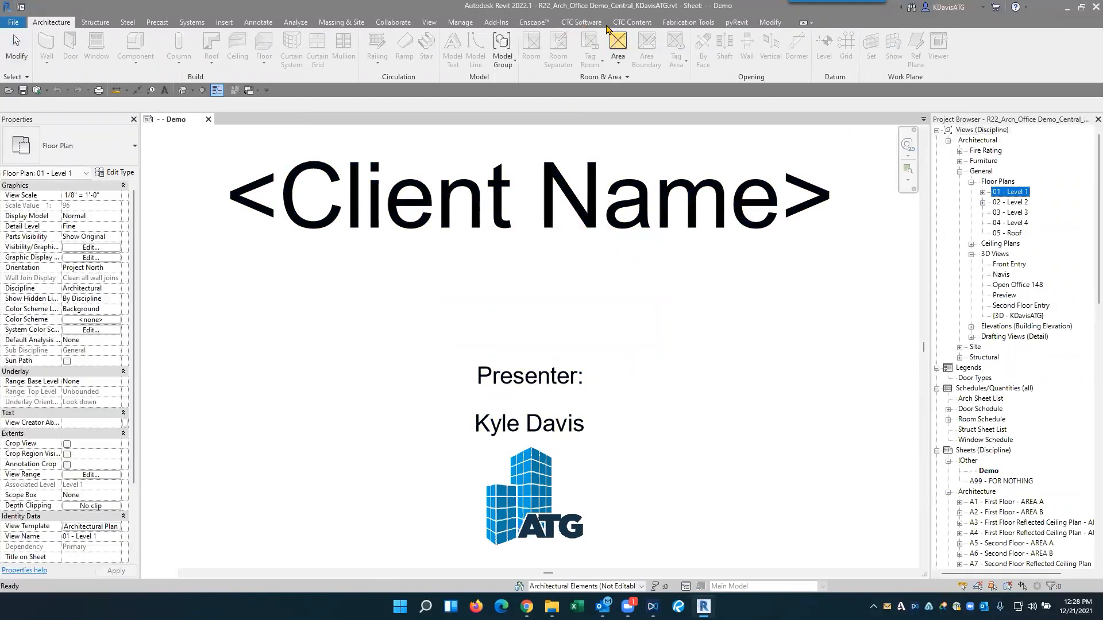
click(582, 22)
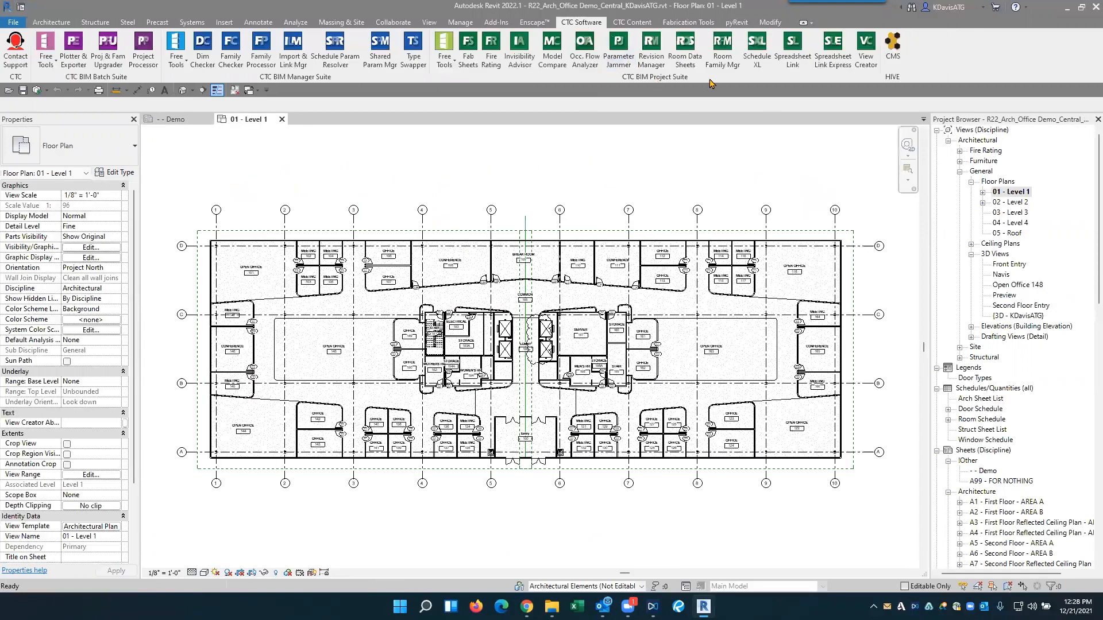
click(685, 51)
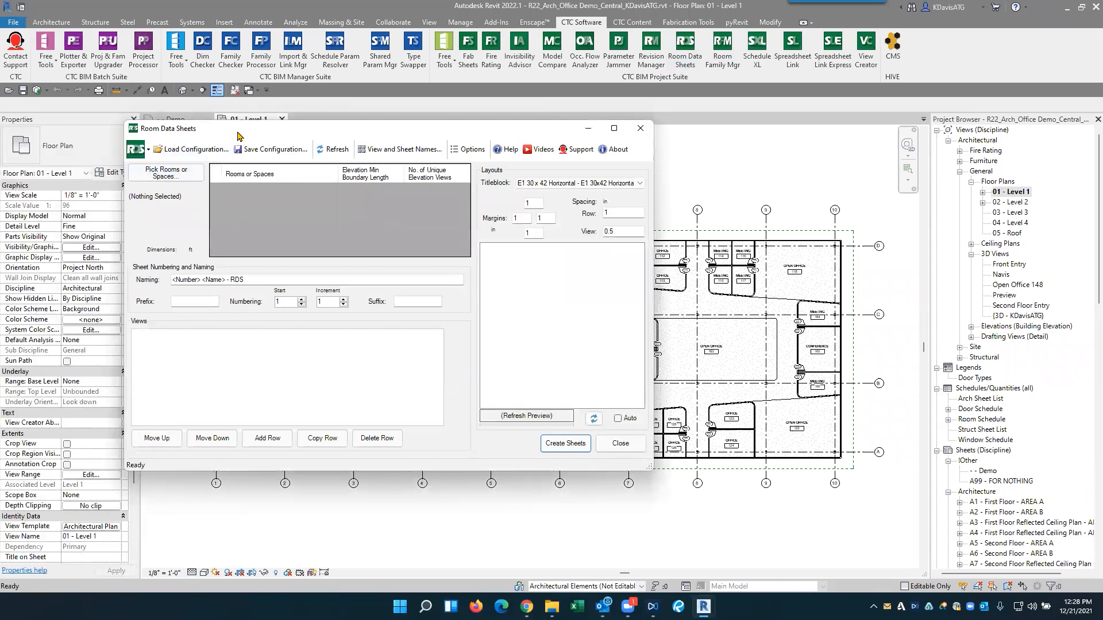
drag(237, 136, 485, 176)
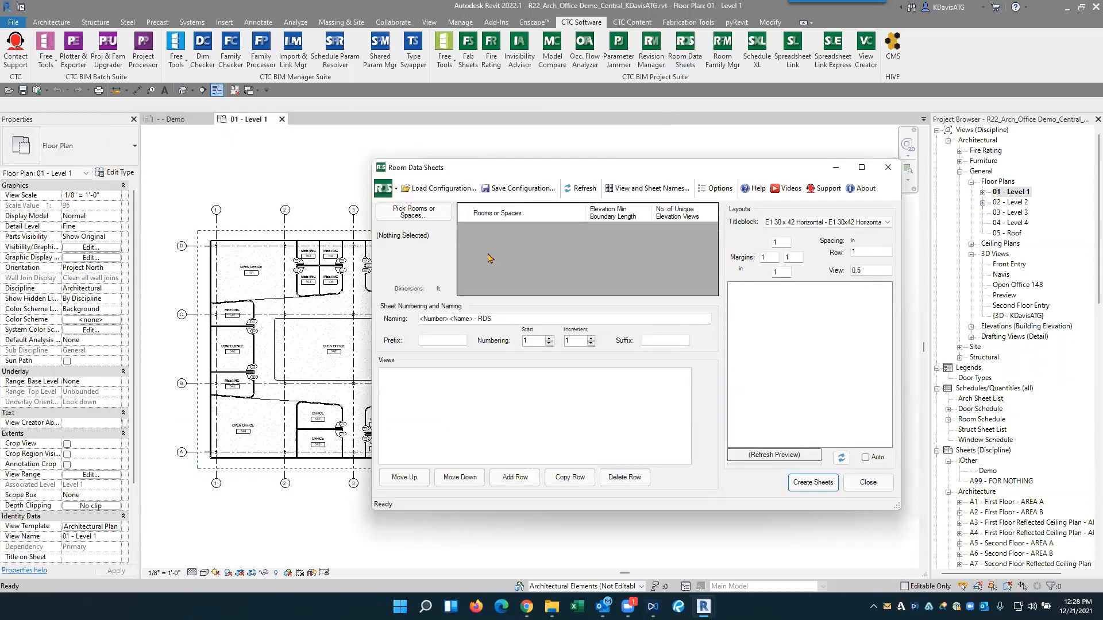
- Open the 01 - Level 1 - Furn floor plan and move the Room Data Sheets window clear of the rooms along grid 1
click(959, 161)
double_click(1009, 181)
click(455, 172)
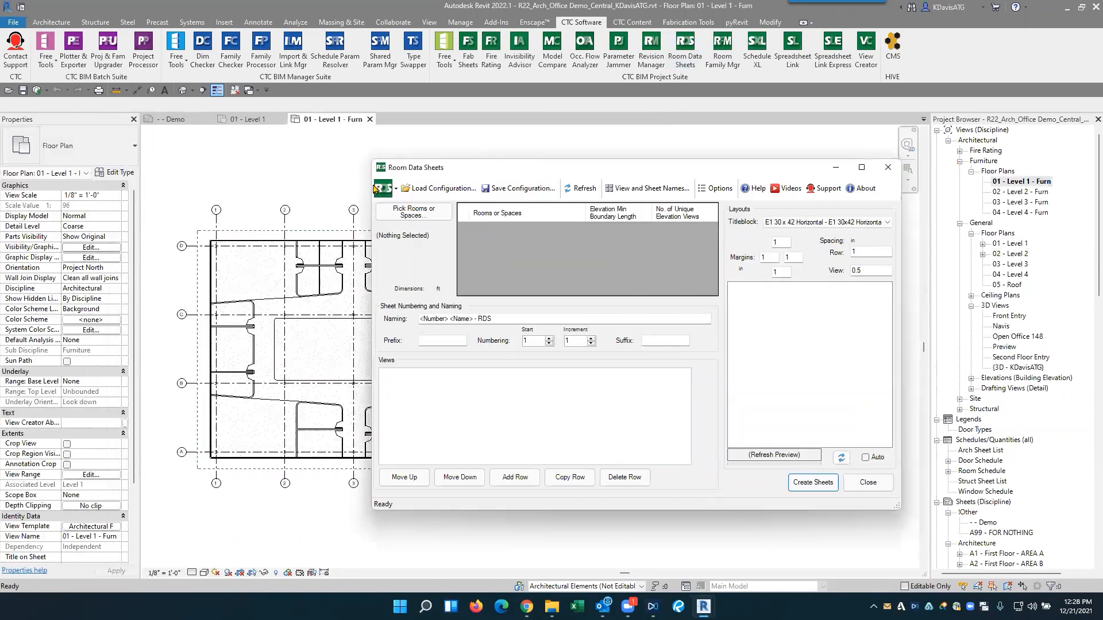
drag(455, 172, 552, 209)
- Place two Counter Top-Island1 48" Depth components in the conference room between grids B and C at the exterior wall
click(59, 23)
click(136, 52)
scroll(229, 265, up, 3)
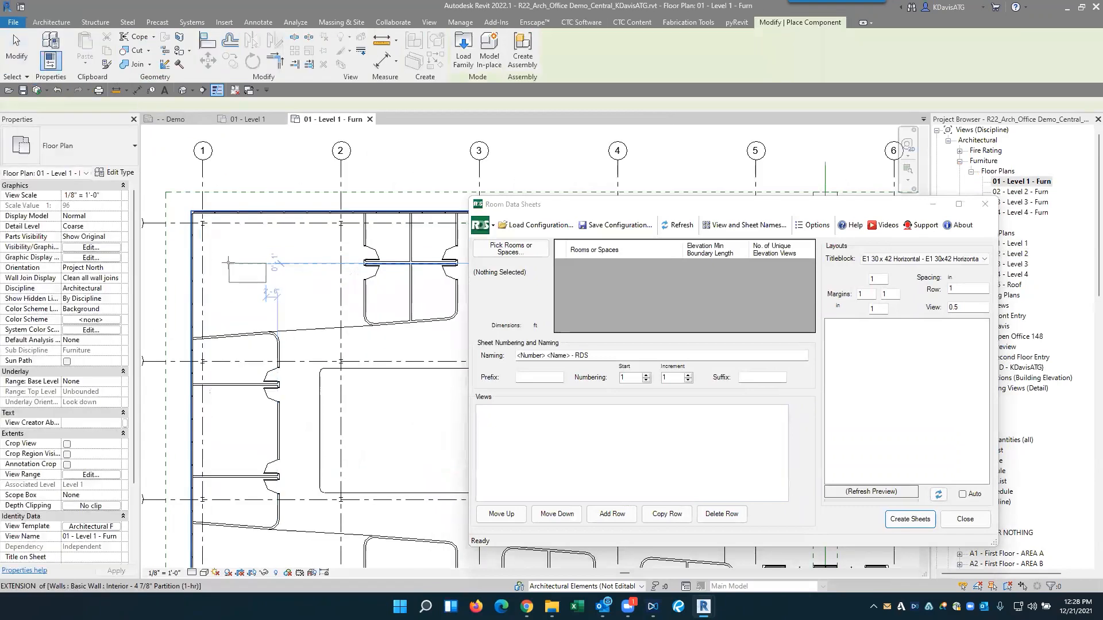
scroll(322, 402, up, 2)
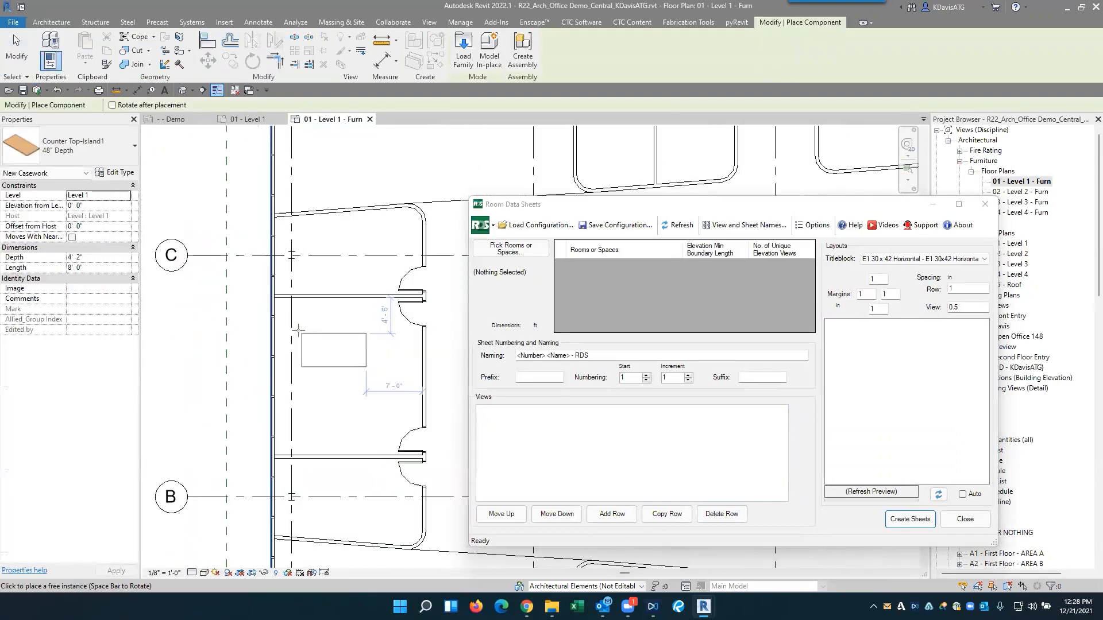
click(279, 311)
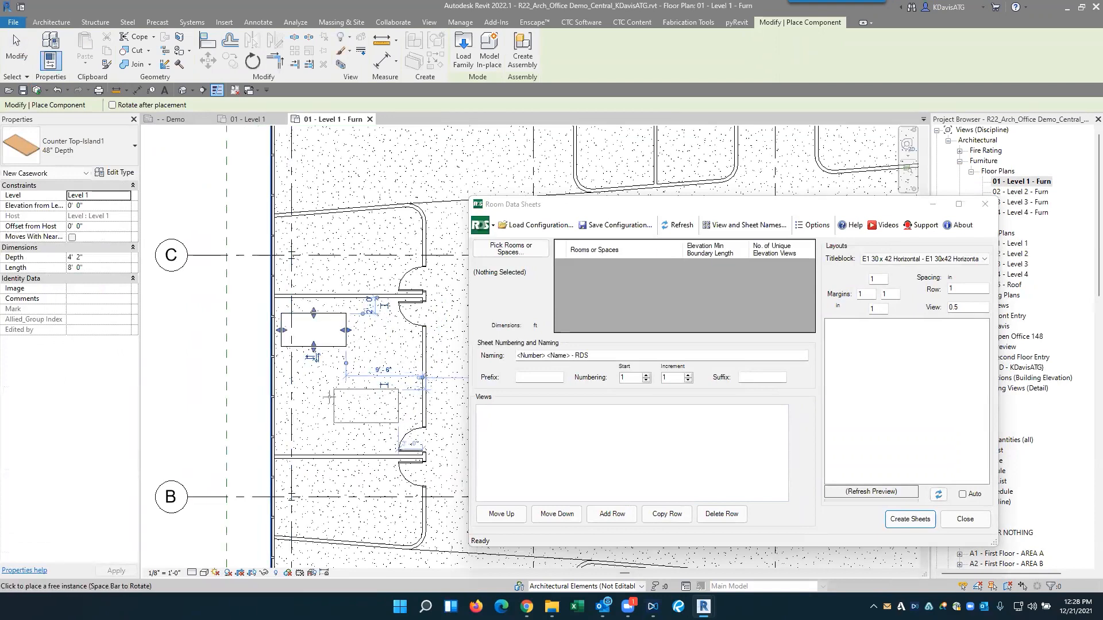
click(374, 444)
middle_drag(408, 439, 377, 413)
key(Escape)
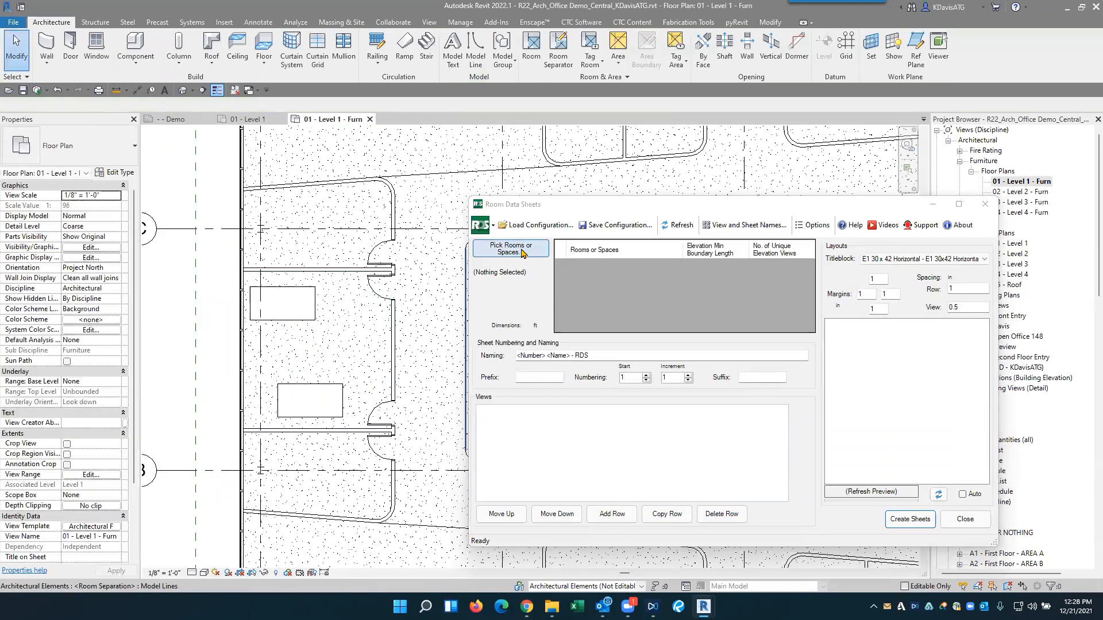
- Place two Chair-Executive components in Conference 146, one beside each counter top on the side facing the room's centre
click(135, 45)
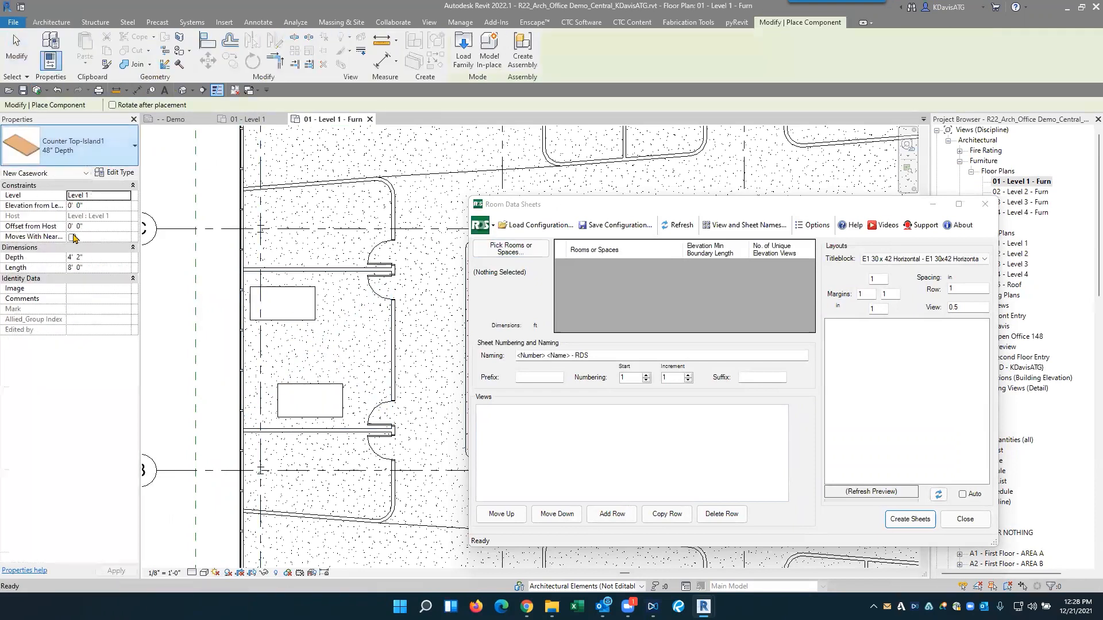
click(75, 148)
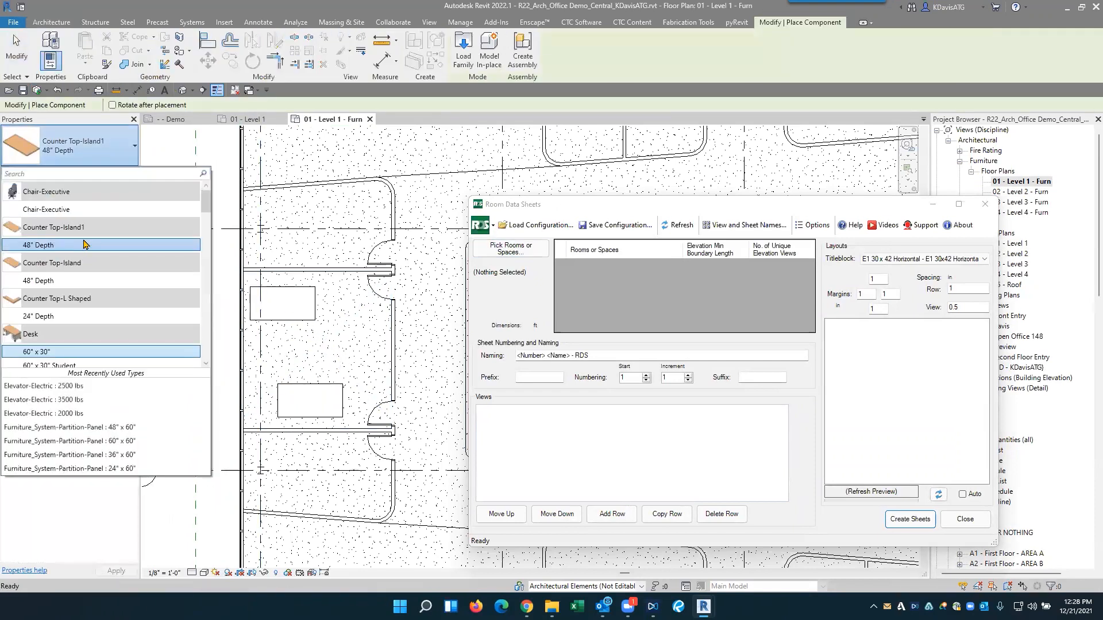
click(46, 210)
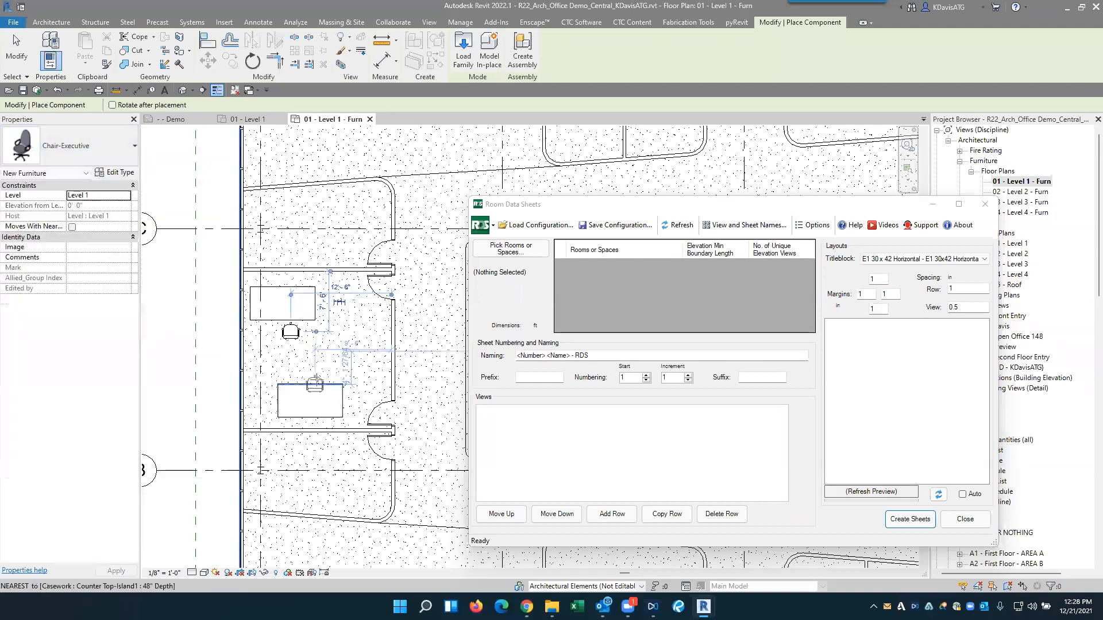
click(314, 379)
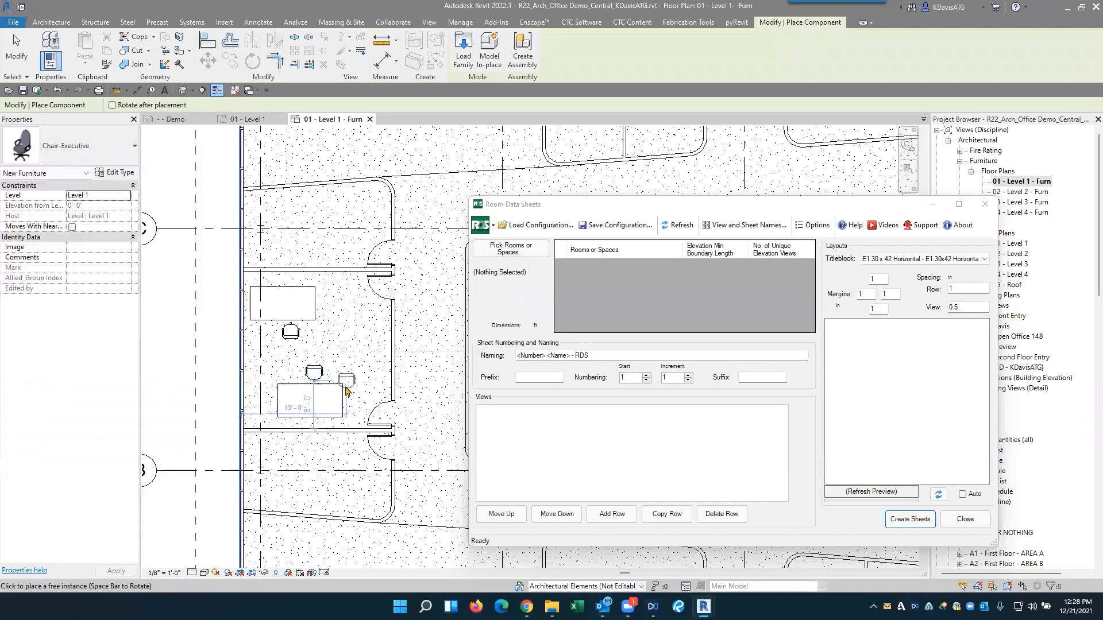
key(Escape)
key(Escape)
- Delete the two island counter tops from Conference 146
click(313, 400)
ctrl+click(282, 303)
click(75, 147)
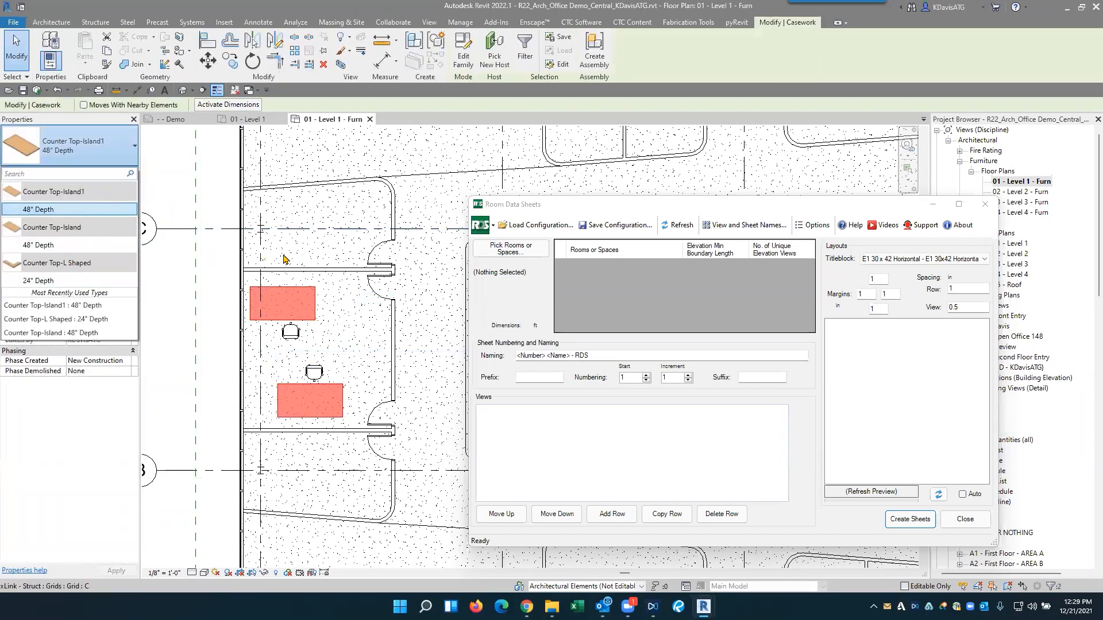
click(239, 184)
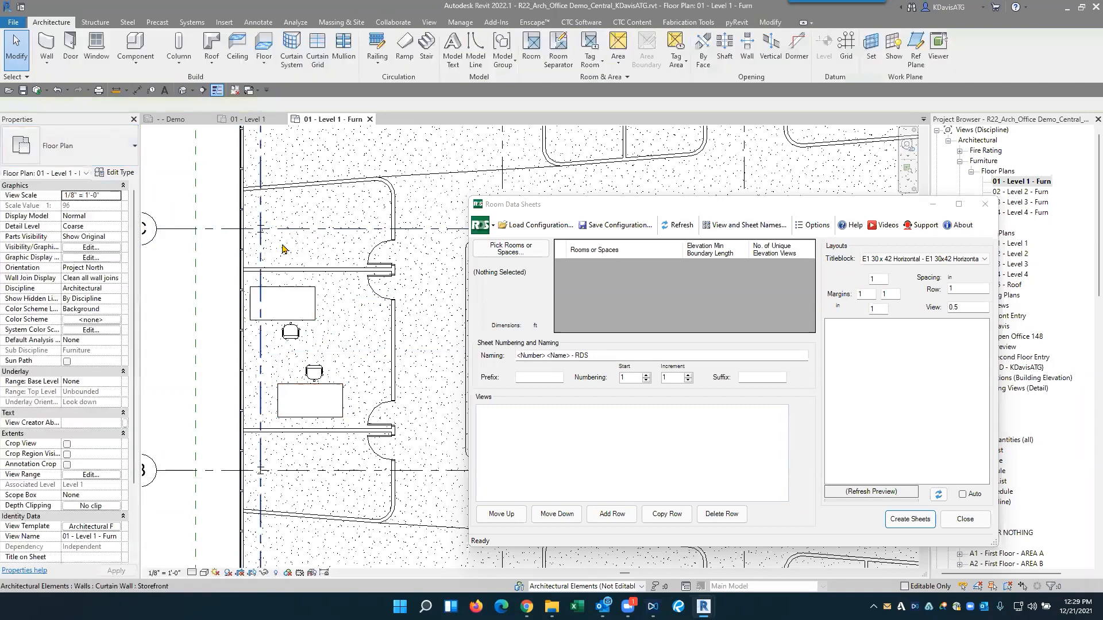
click(313, 291)
ctrl+click(320, 398)
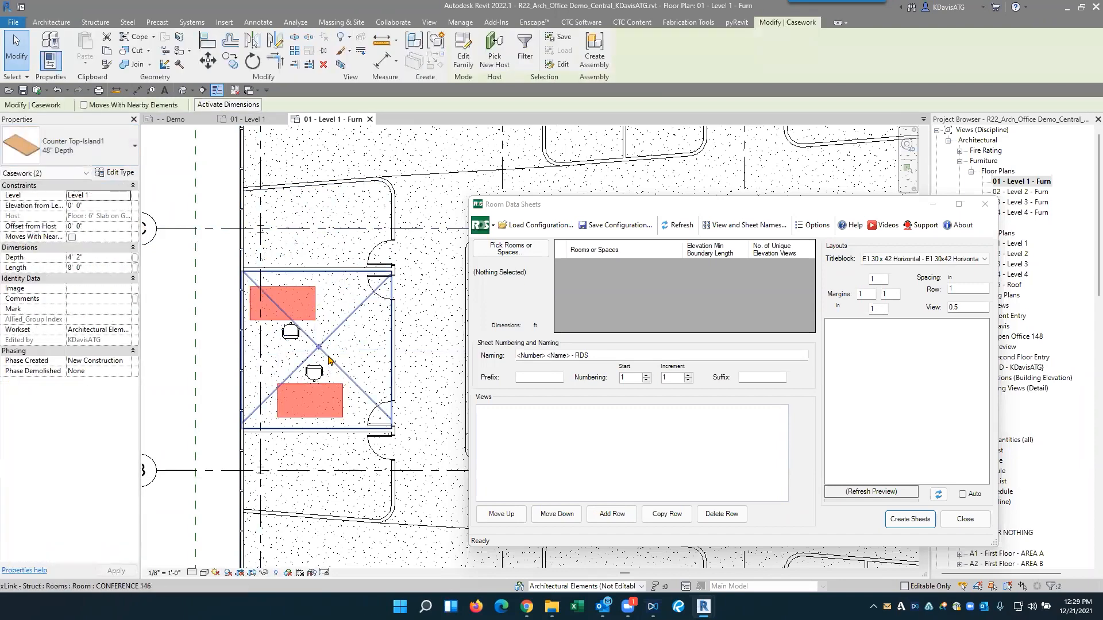
key(Delete)
- Place two 72" x 36" Desk components in Conference 146, one beside each executive chair
click(135, 65)
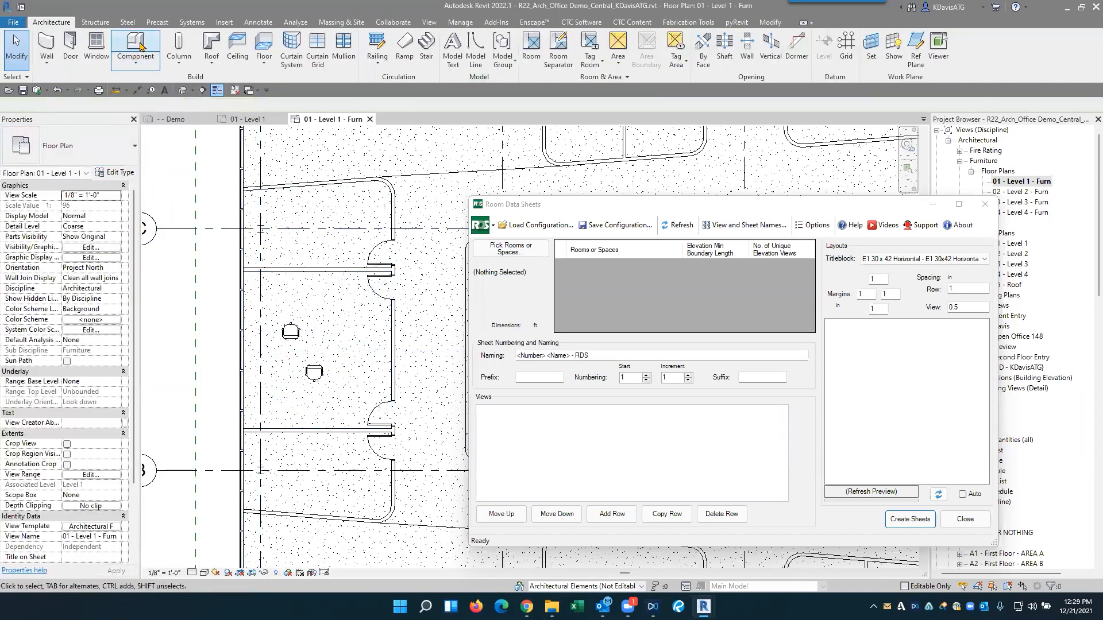
click(149, 80)
click(76, 150)
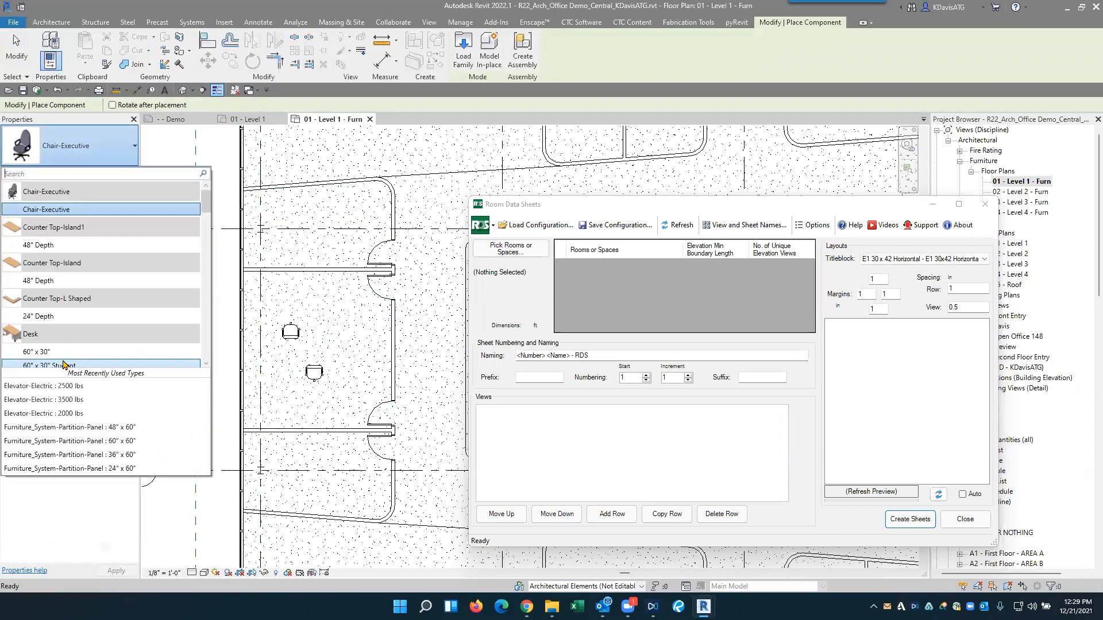
scroll(64, 329, down, 4)
click(58, 269)
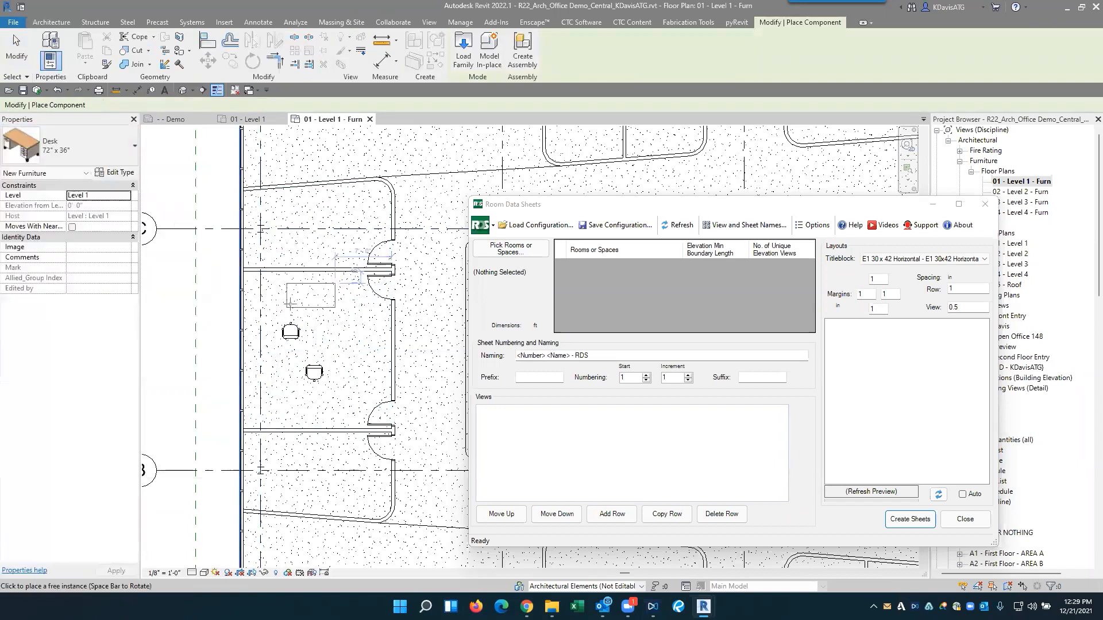
click(320, 310)
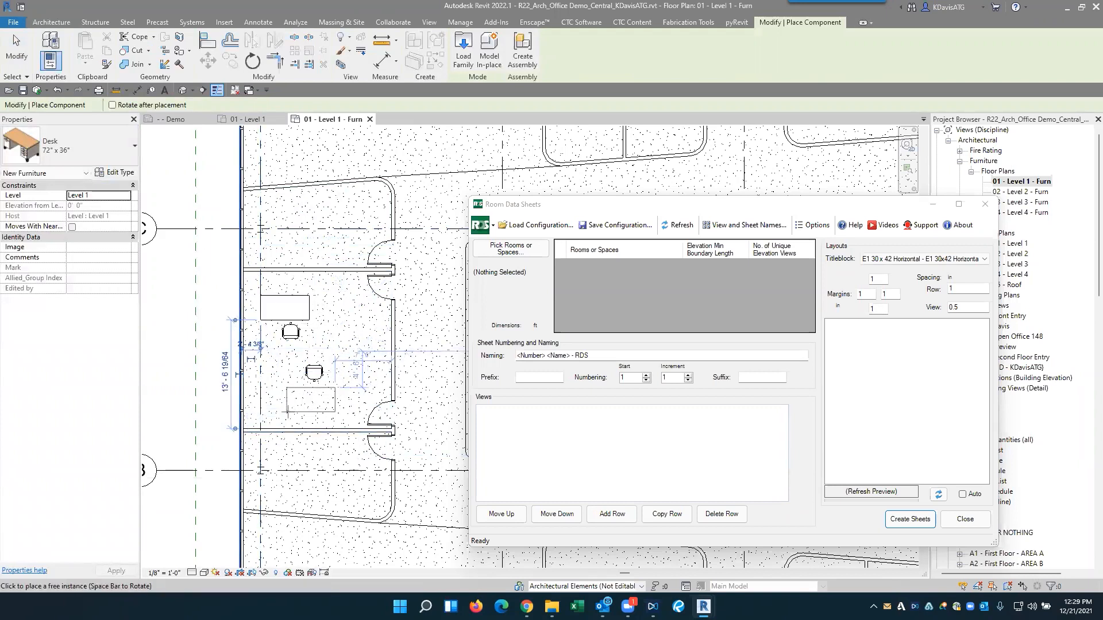
click(311, 397)
key(Escape)
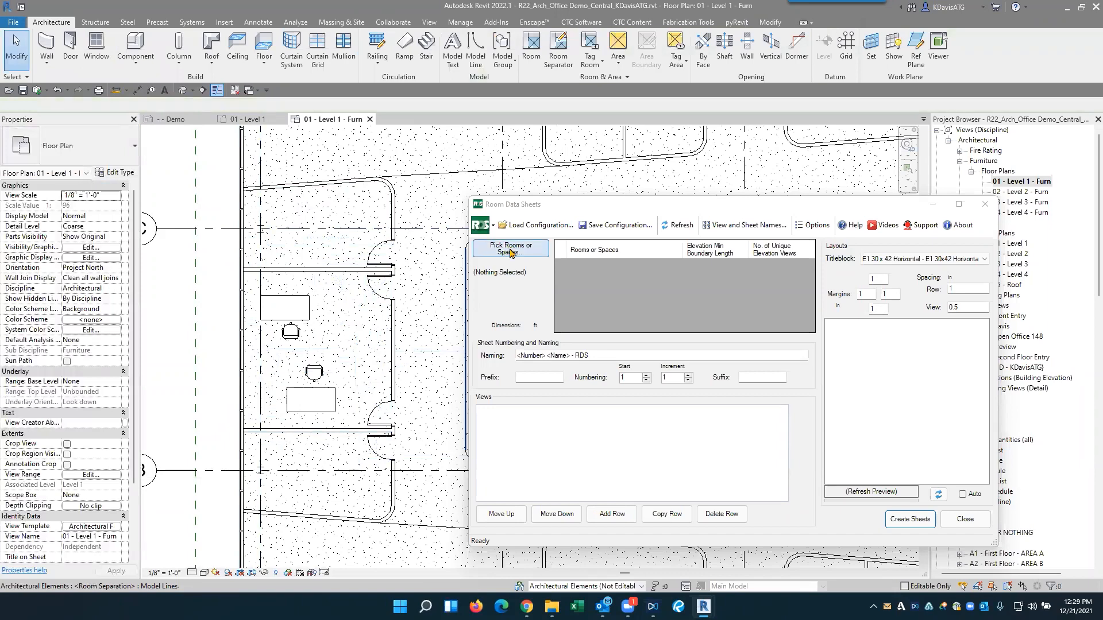
- Pick the Conference 146 room as the object for Room Data Sheets and enlarge the dialog
click(513, 250)
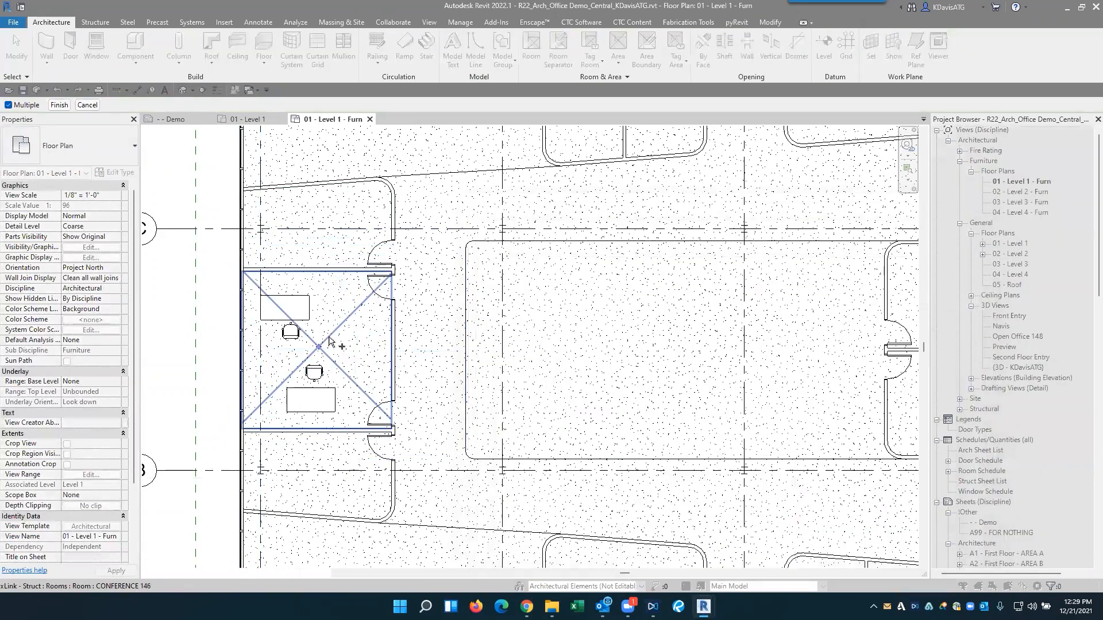
click(354, 351)
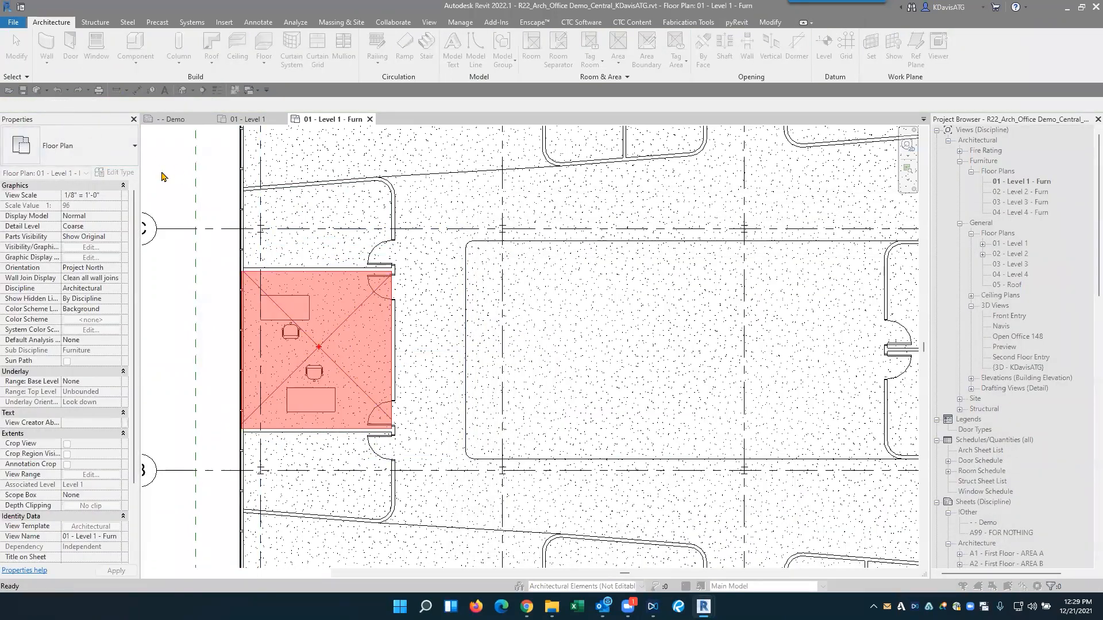
click(60, 104)
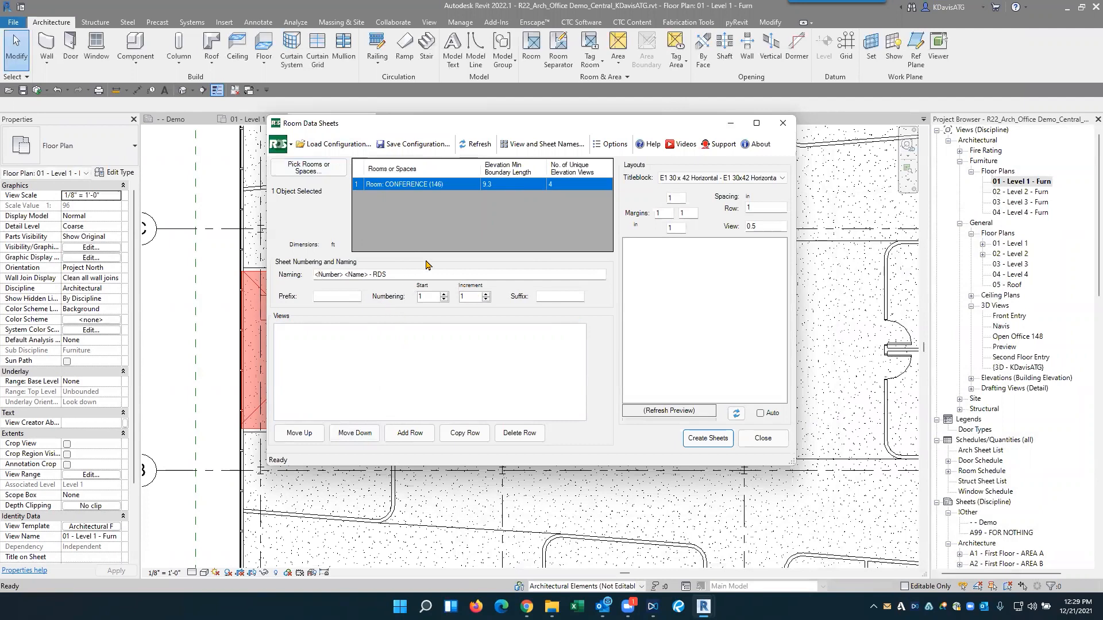
drag(467, 128, 444, 126)
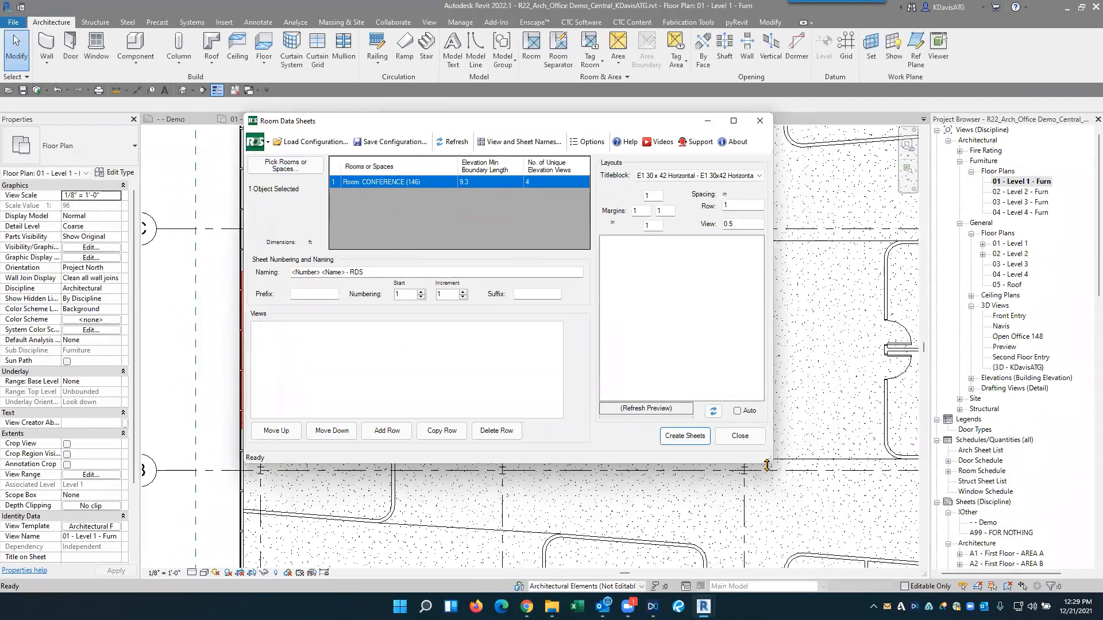
drag(771, 462, 819, 502)
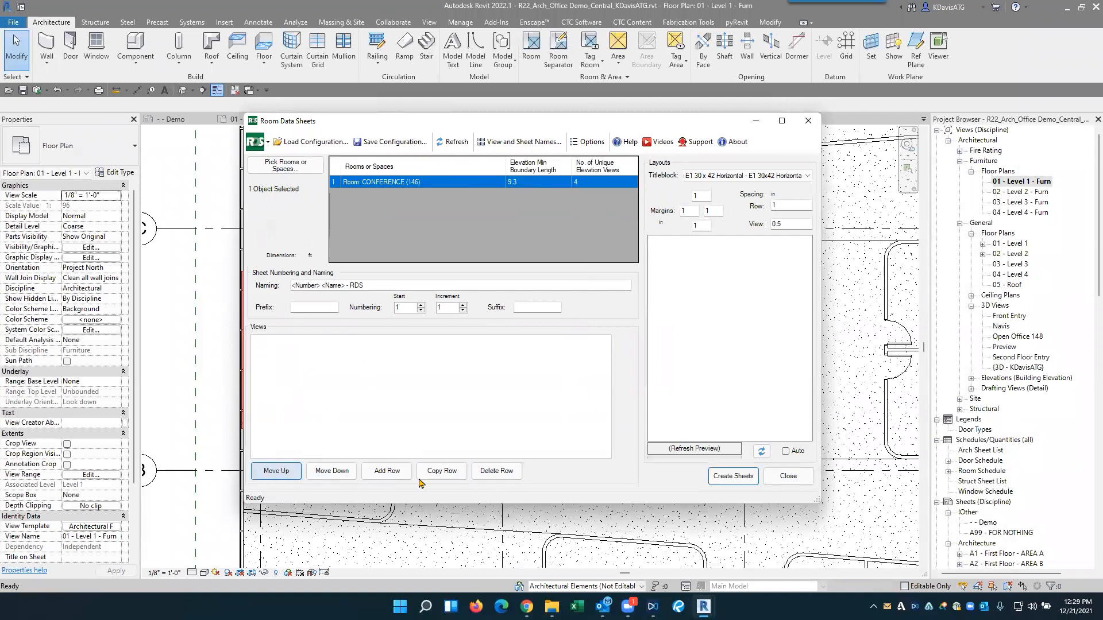
- Add Floor Plan, Reflected Ceiling Plan, Elevation and Schedule rows to the room data sheet's views
click(386, 473)
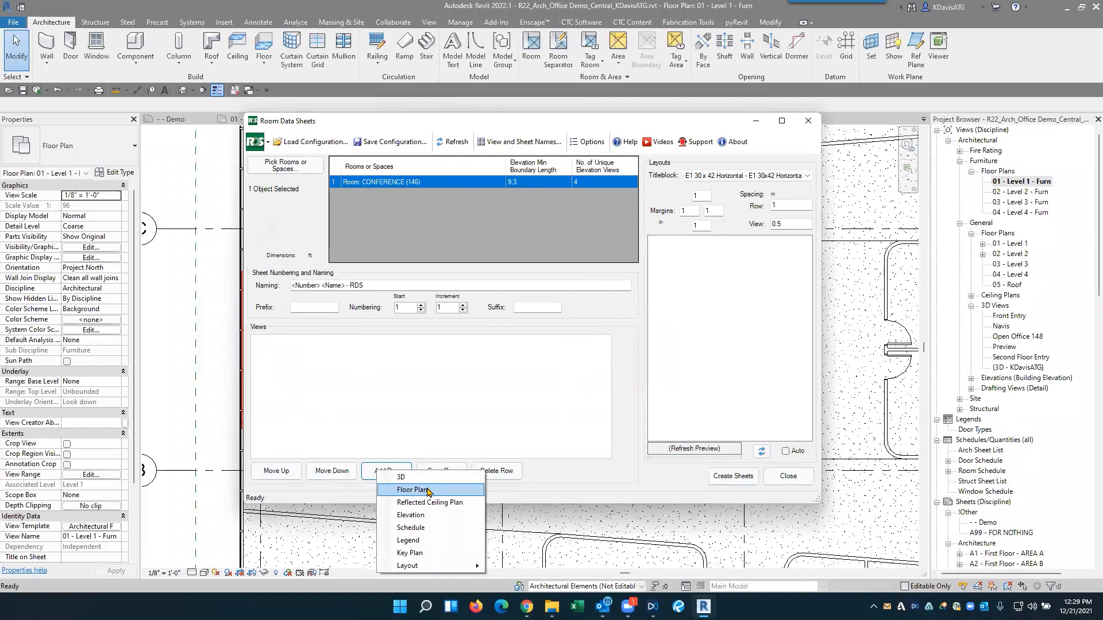
click(428, 490)
click(389, 465)
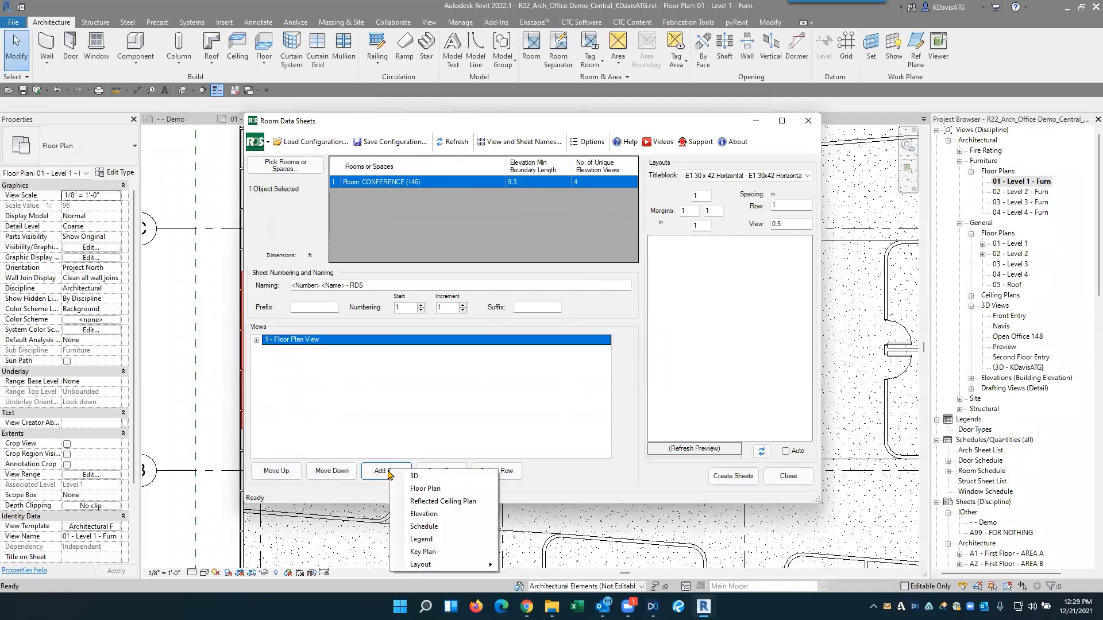
click(418, 500)
click(388, 470)
click(425, 513)
click(400, 476)
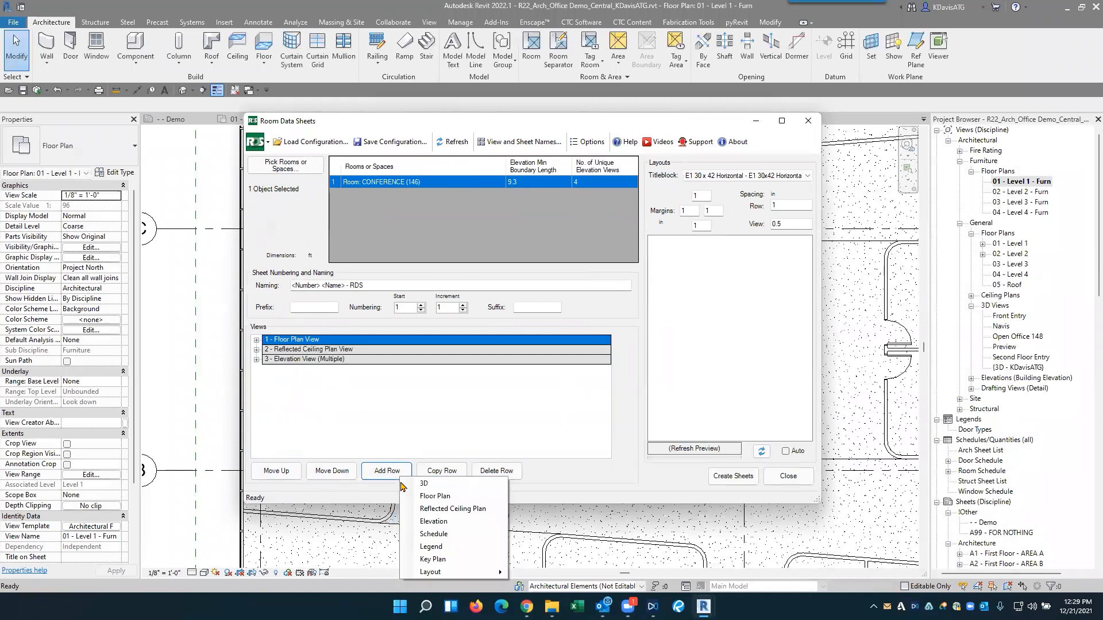
click(434, 533)
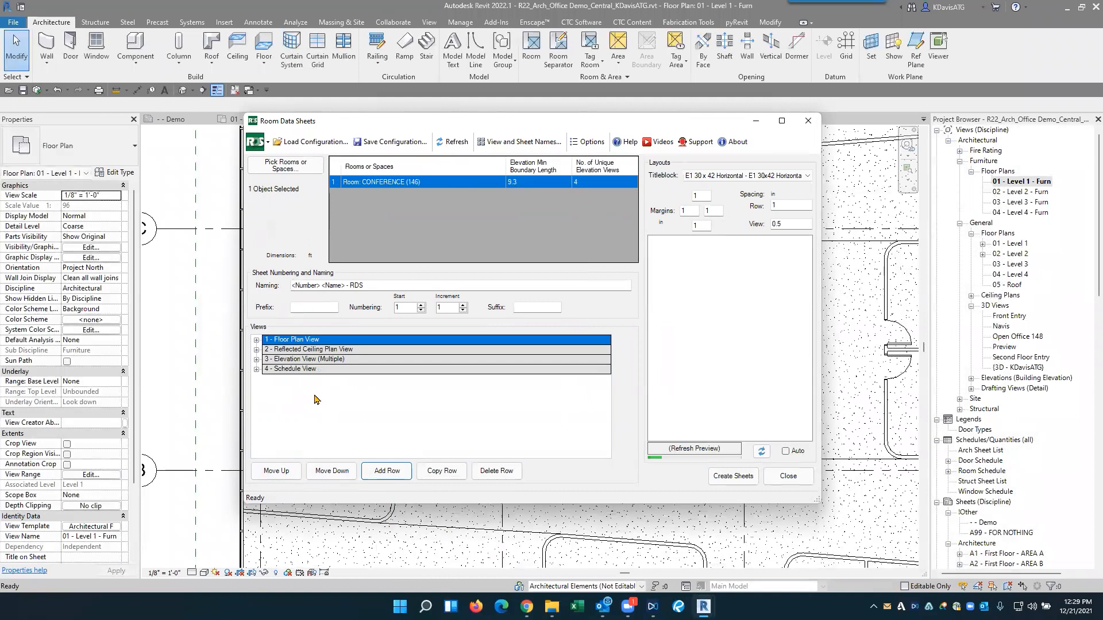
- Expand the Schedule View's settings and set its template to Room Schedule, keeping the default browser organization and view name
click(257, 369)
click(440, 392)
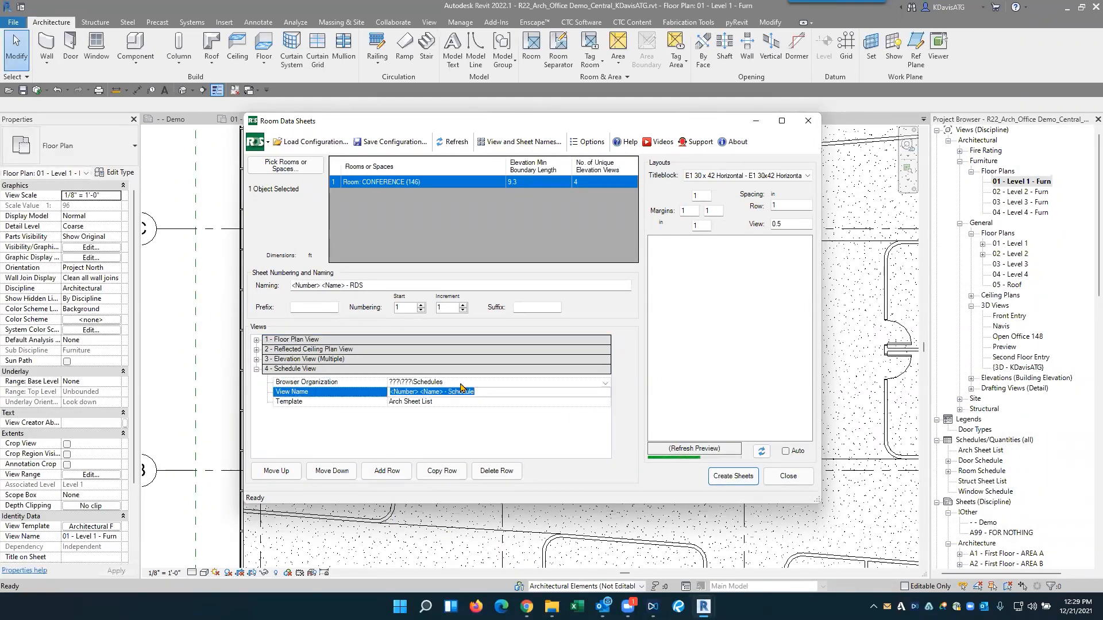
click(461, 385)
click(426, 421)
click(436, 394)
click(440, 403)
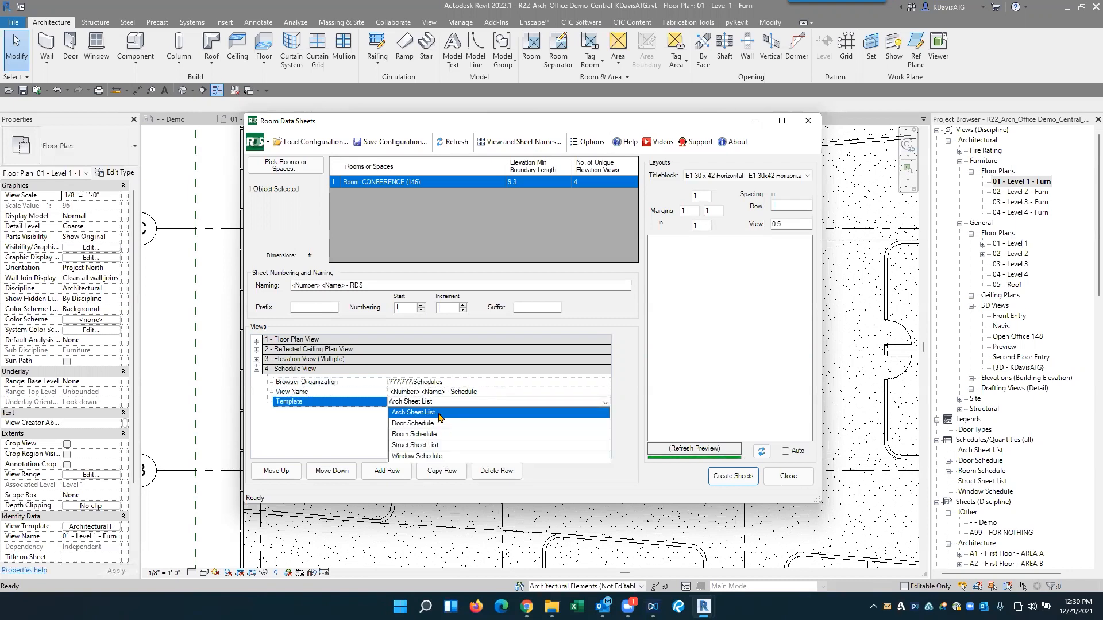
click(421, 434)
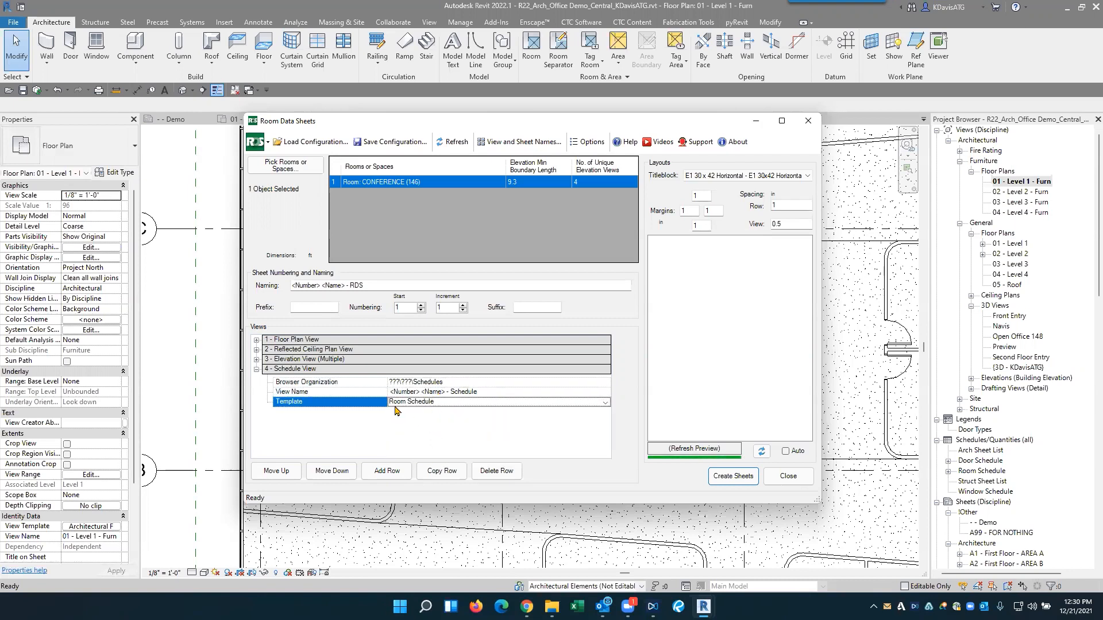
click(464, 391)
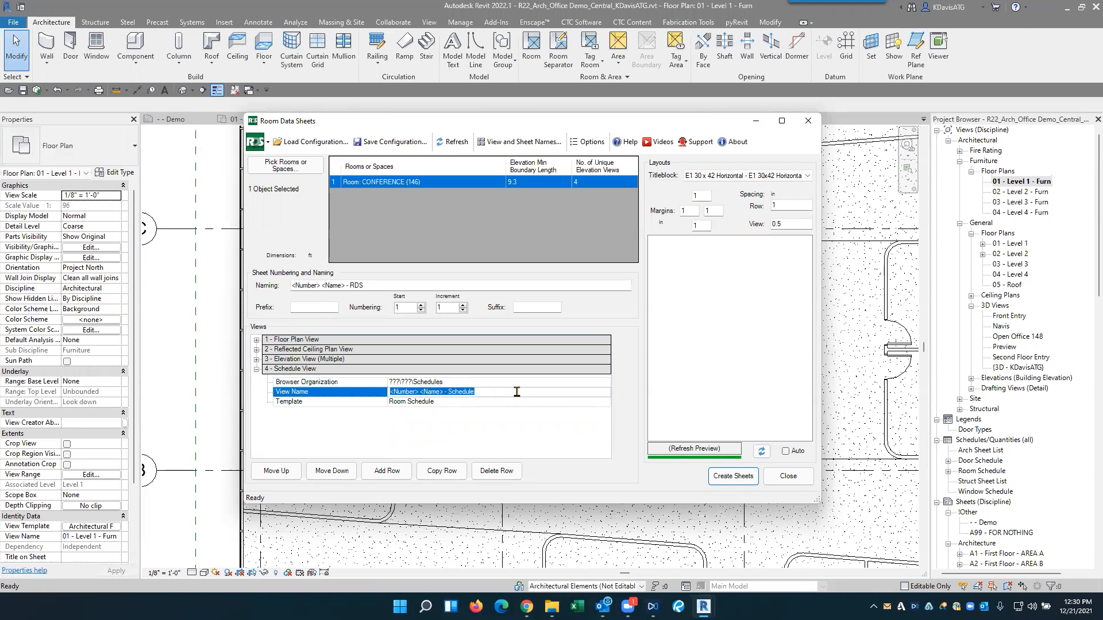
- Set the Elevation View's template to Architectural Elevation in the room data sheet's views
click(256, 360)
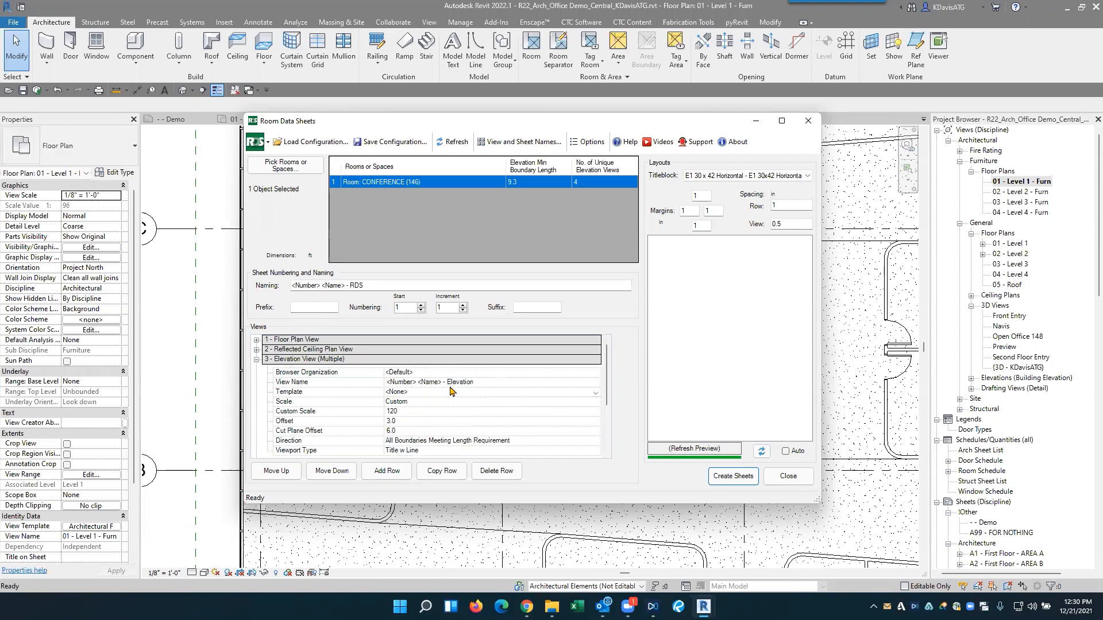
click(418, 393)
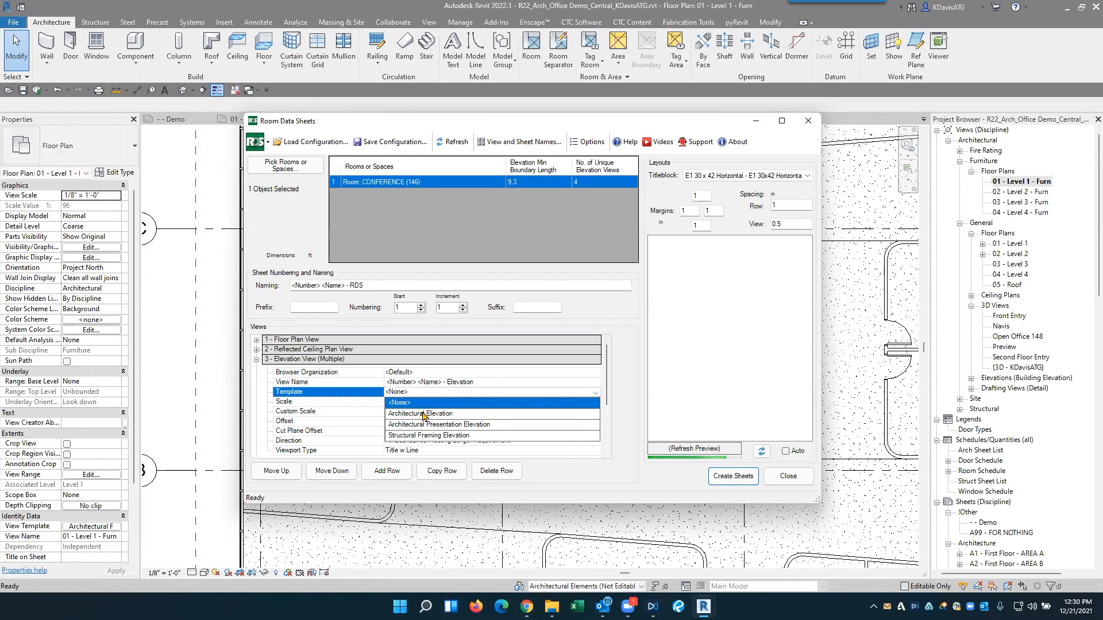
click(443, 414)
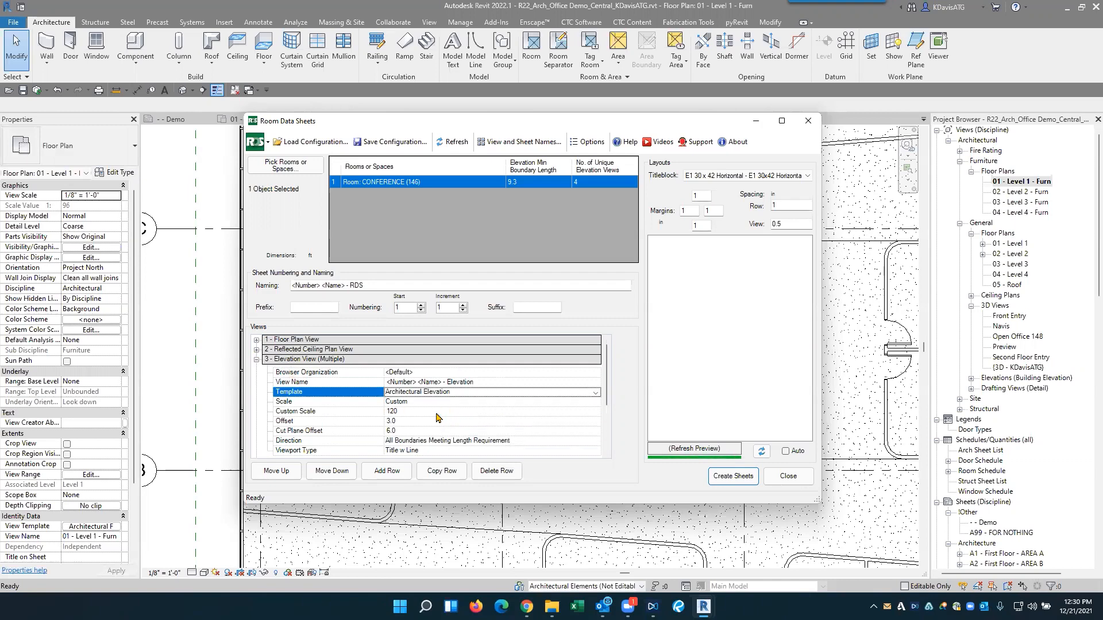
- Set the Reflected Ceiling Plan View's template to Architectural Reflected Ceiling Plan
click(257, 350)
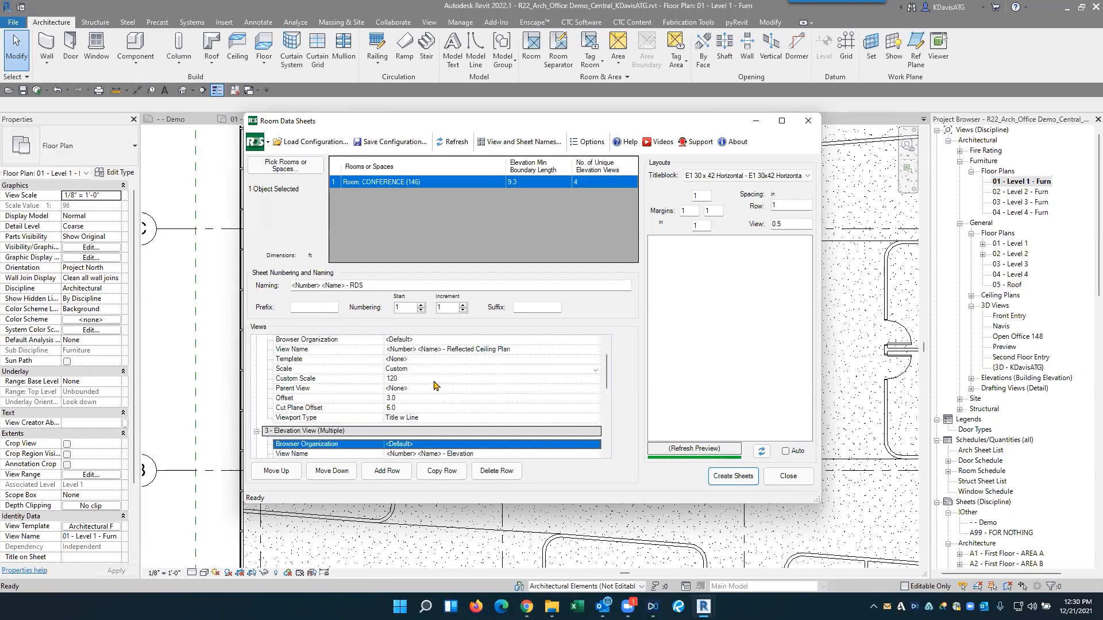
click(415, 360)
click(425, 360)
click(426, 385)
scroll(332, 396, up, 3)
click(436, 360)
click(427, 384)
scroll(609, 352, up, 2)
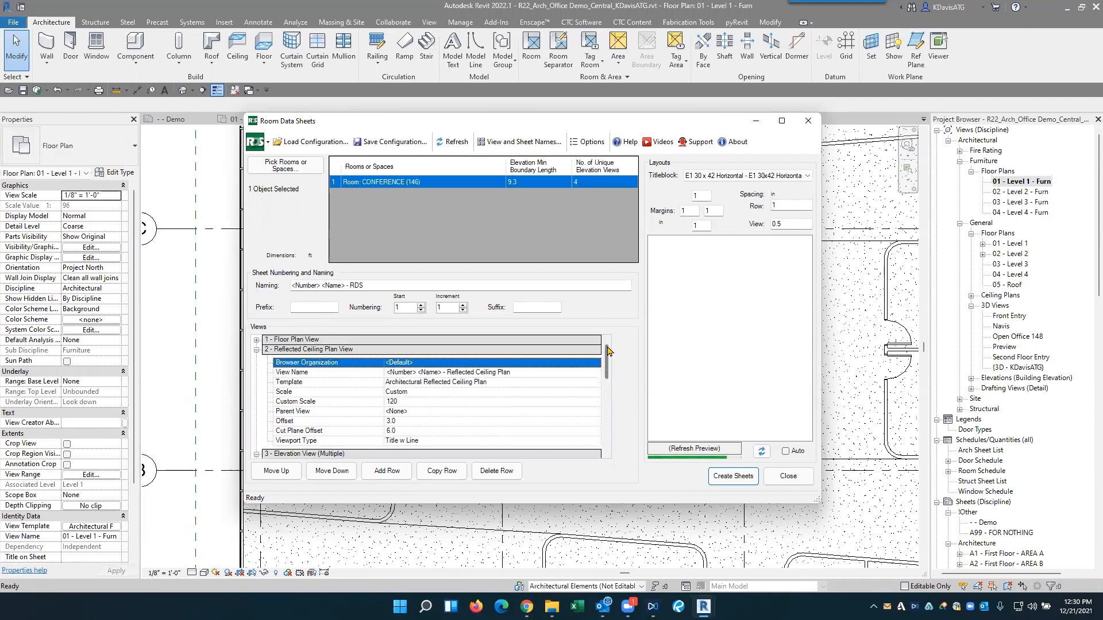
- Set the Floor Plan View's template to Architectural Funiture Plan
click(257, 340)
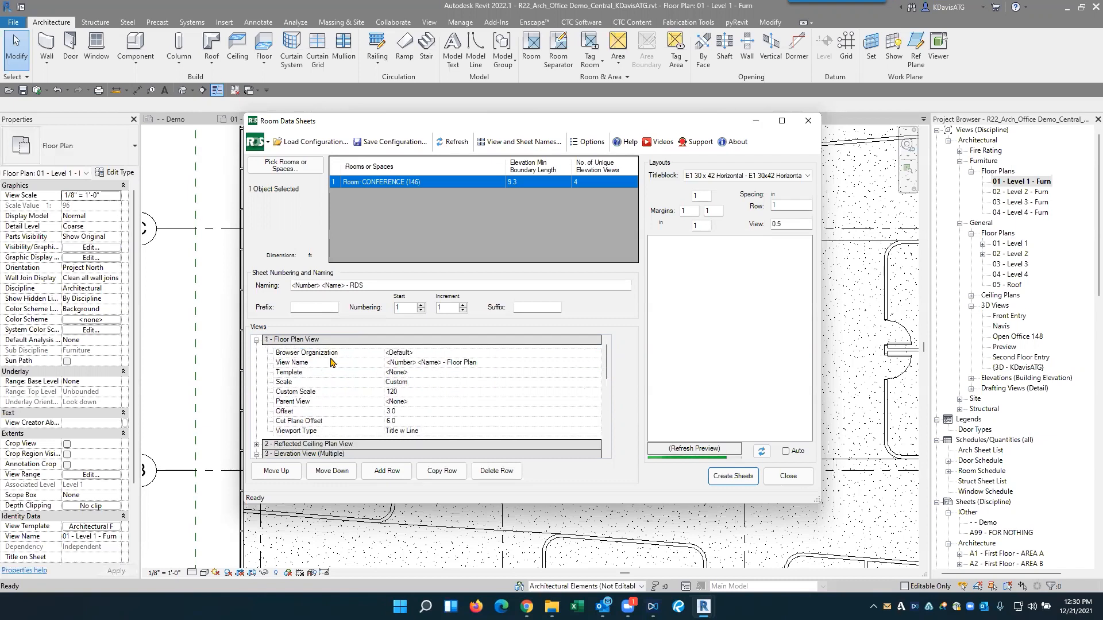
click(410, 371)
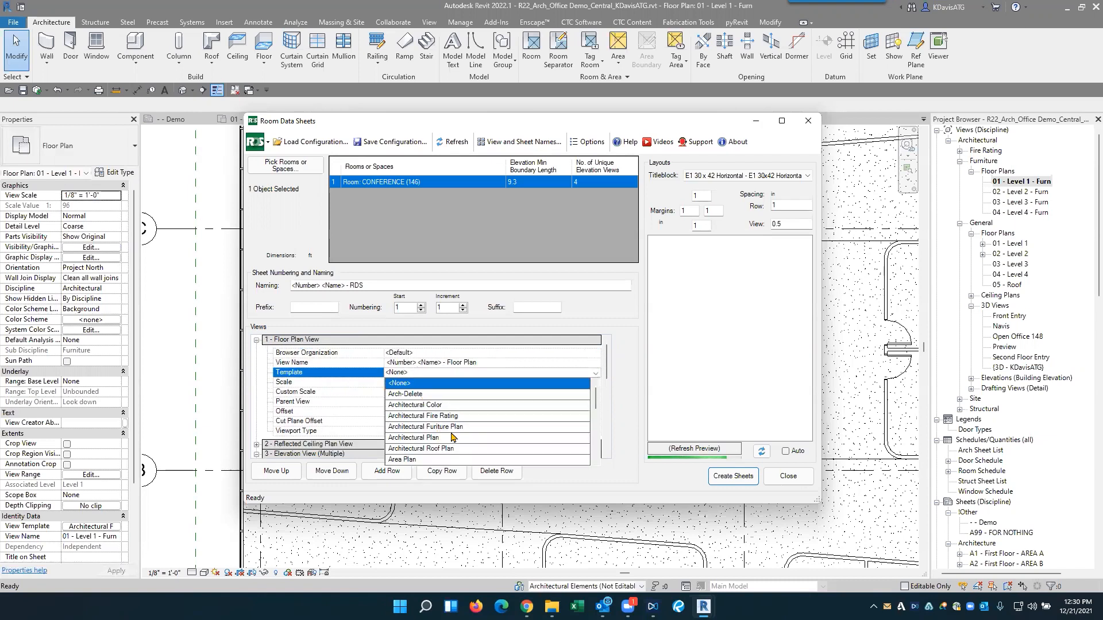
click(450, 428)
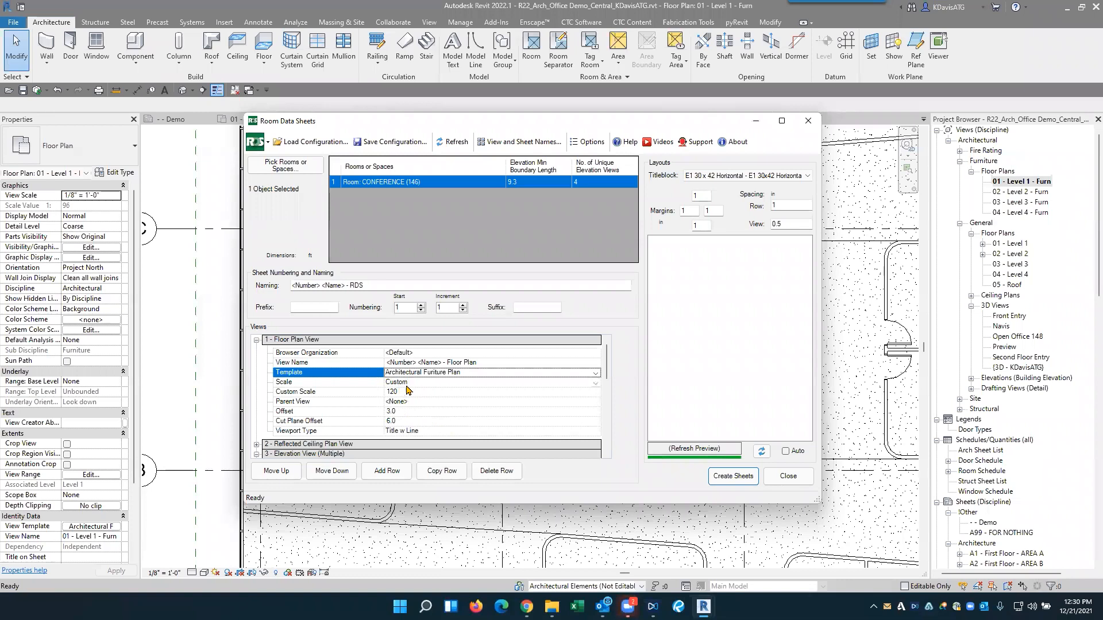
- Preview the layout, choose the ATG - E1 30 x 42 Horizontal titleblock, and create the room data sheet for Conference 146
click(761, 451)
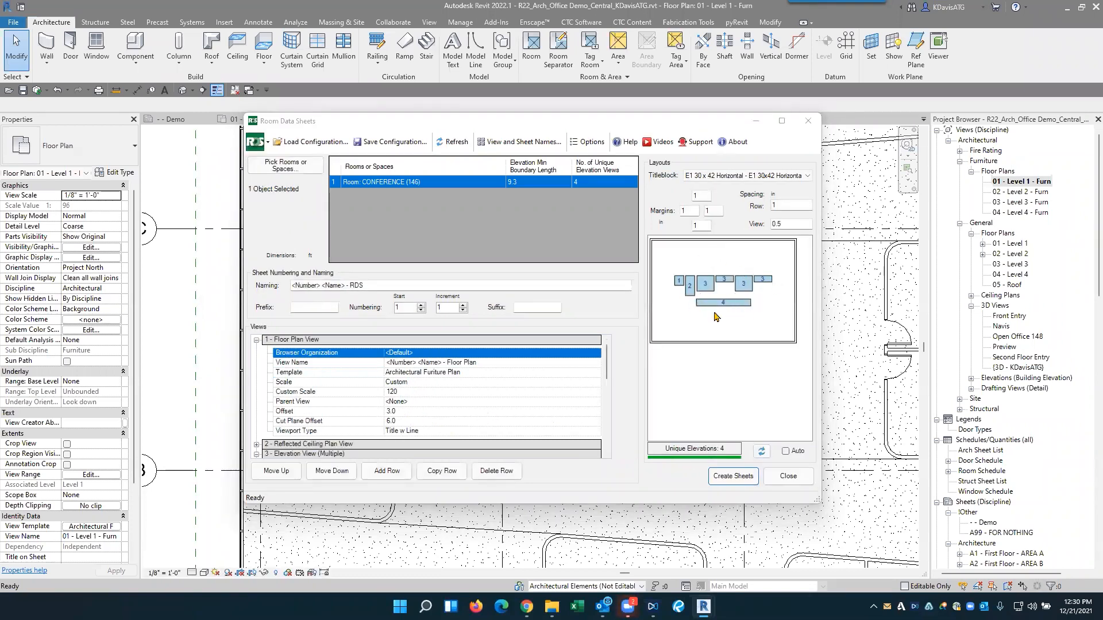
click(747, 175)
click(746, 203)
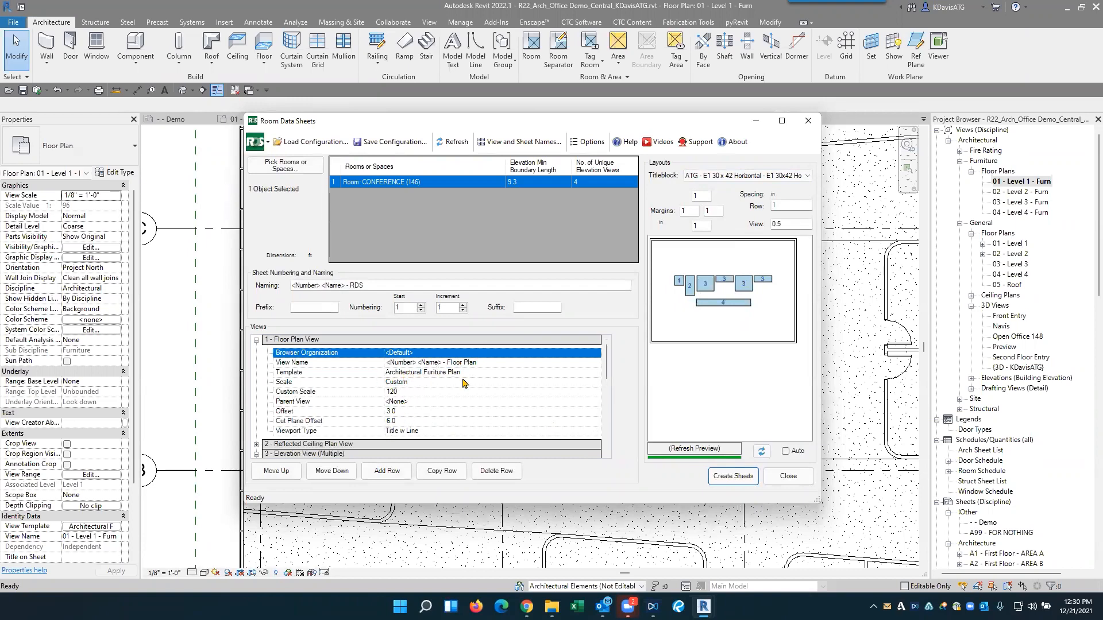
click(745, 480)
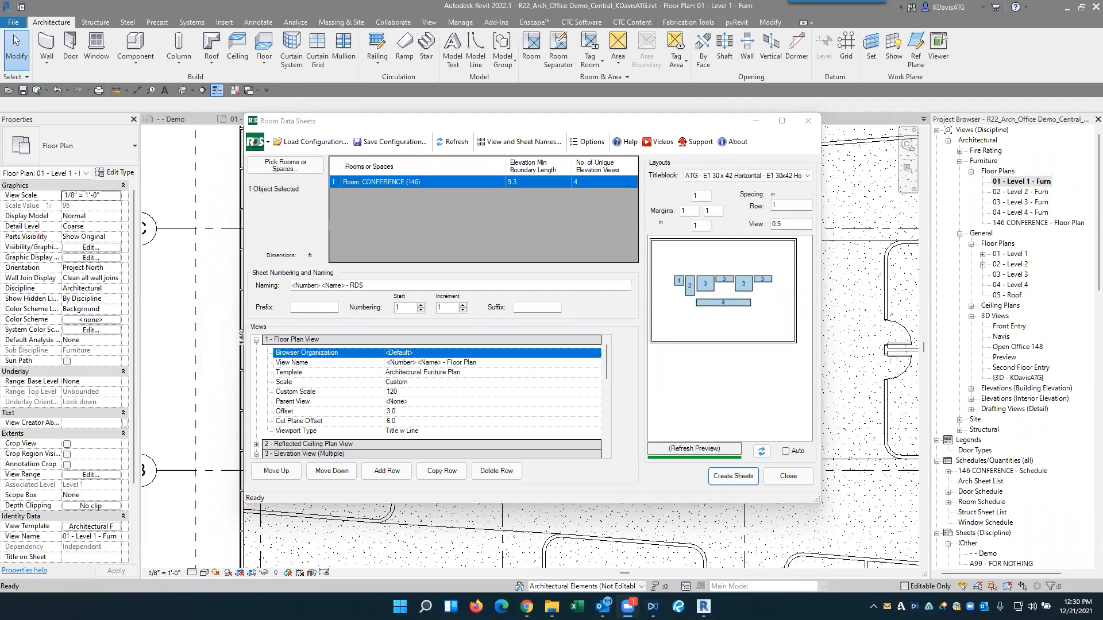
click(808, 120)
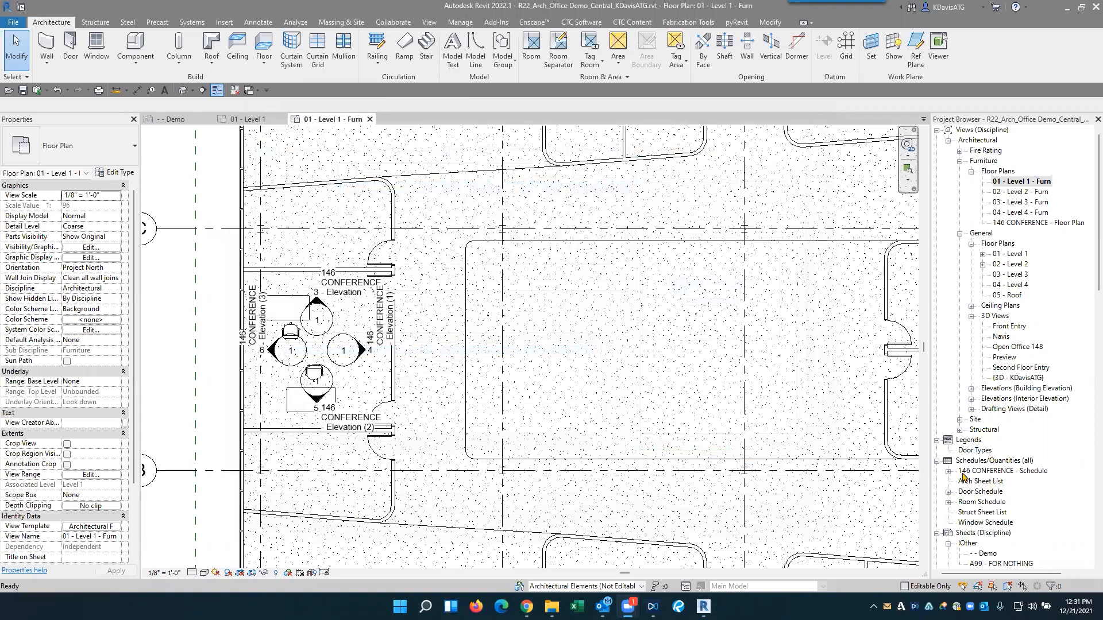
- Open the generated 146 CONFERENCE - Schedule and the 1 - 146 CONFERENCE - RDS sheet
double_click(992, 474)
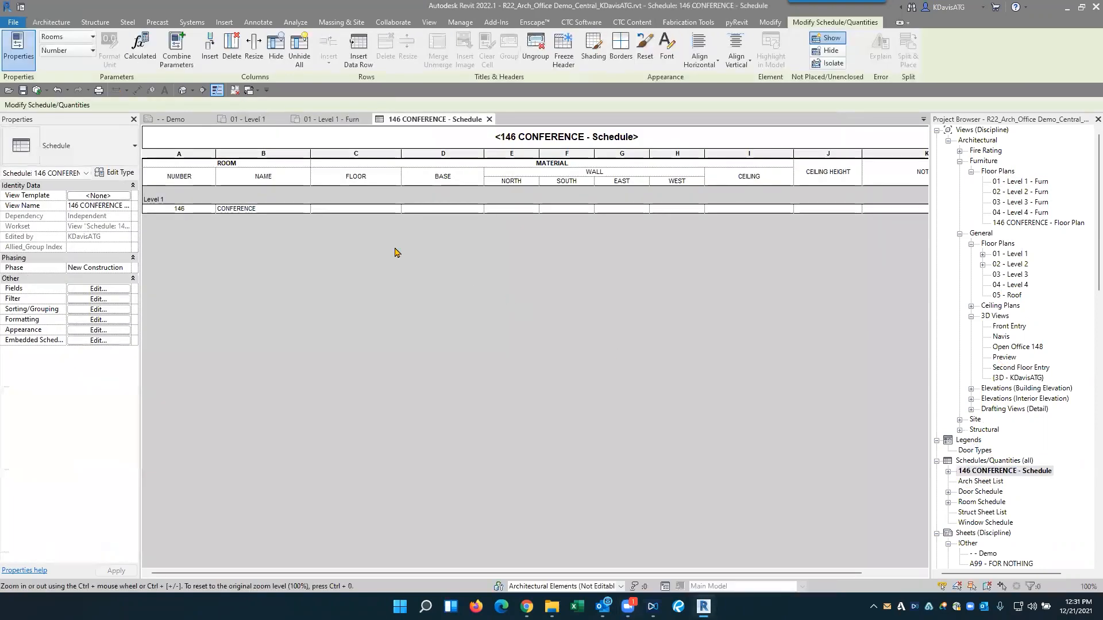
click(969, 475)
scroll(965, 454, down, 5)
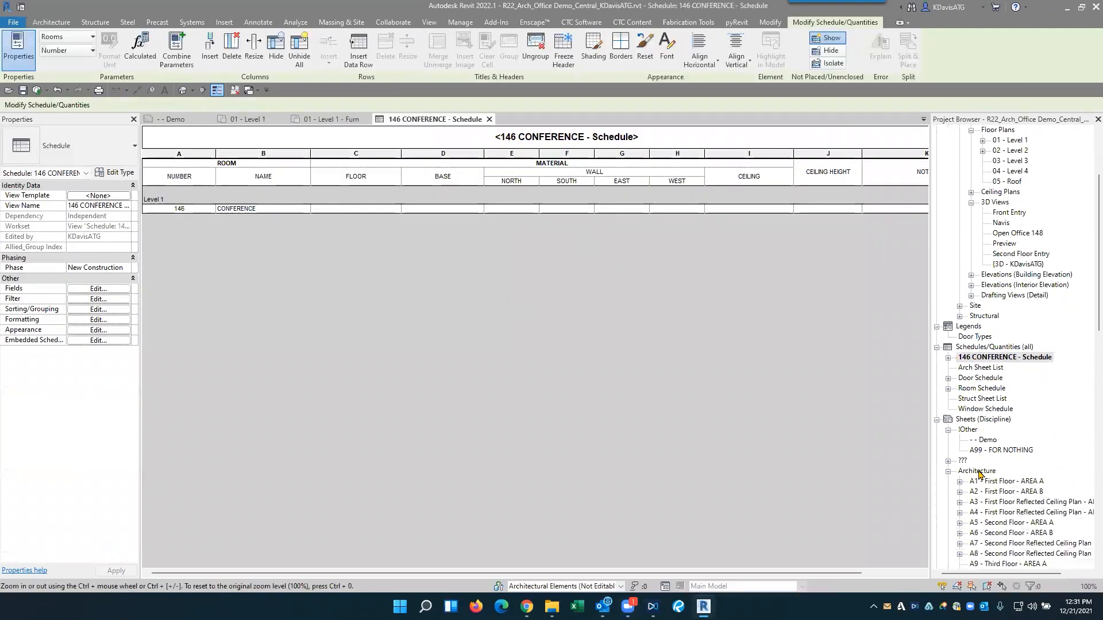
double_click(998, 430)
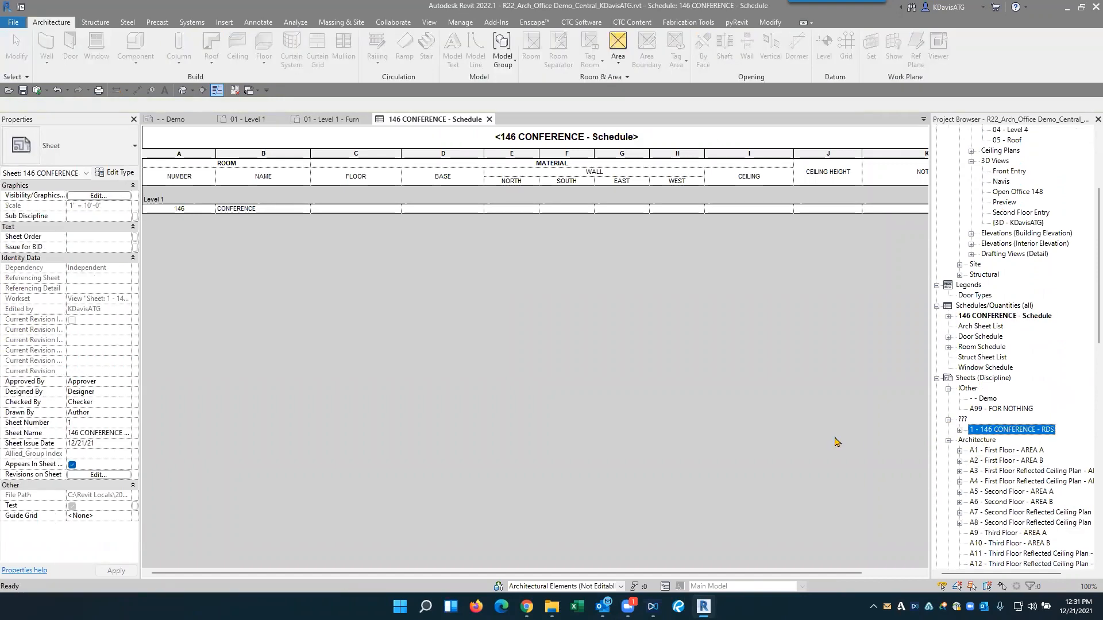
- Examine the floor plan, reflected ceiling plan, elevations and schedule placed on the 146 CONFERENCE - RDS sheet
scroll(396, 330, up, 6)
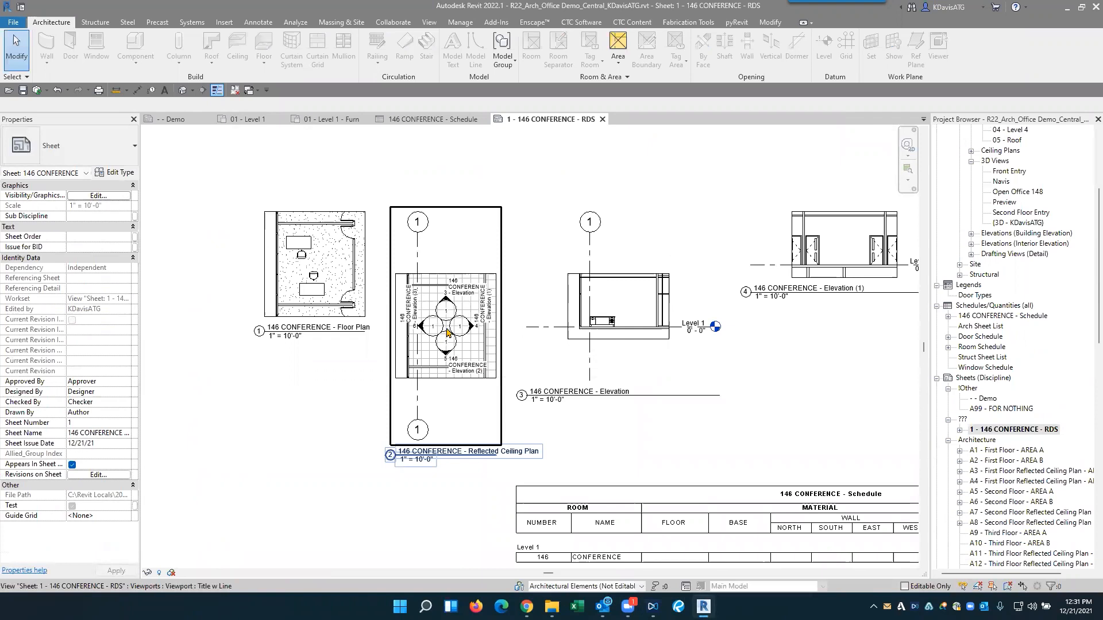
middle_drag(723, 349, 679, 309)
scroll(402, 296, up, 3)
middle_drag(754, 343, 427, 376)
middle_drag(775, 318, 463, 374)
scroll(653, 373, down, 3)
middle_drag(752, 400, 601, 358)
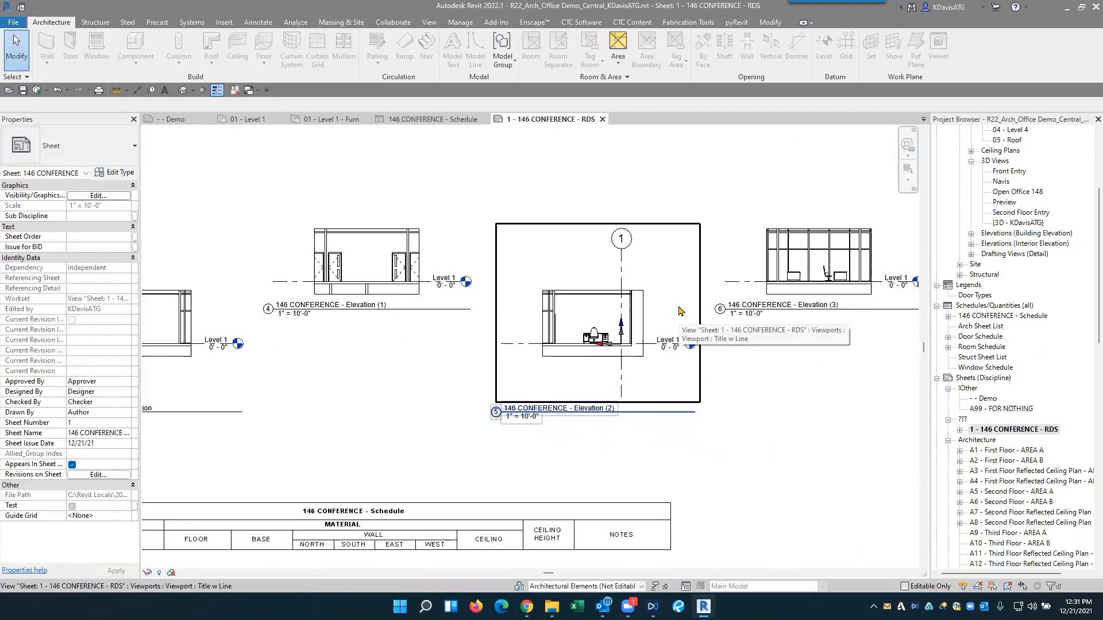
- Check the 146 CONFERENCE - RDS sheet's overall layout and title block, and close the sheet
middle_click(612, 320)
middle_click(612, 319)
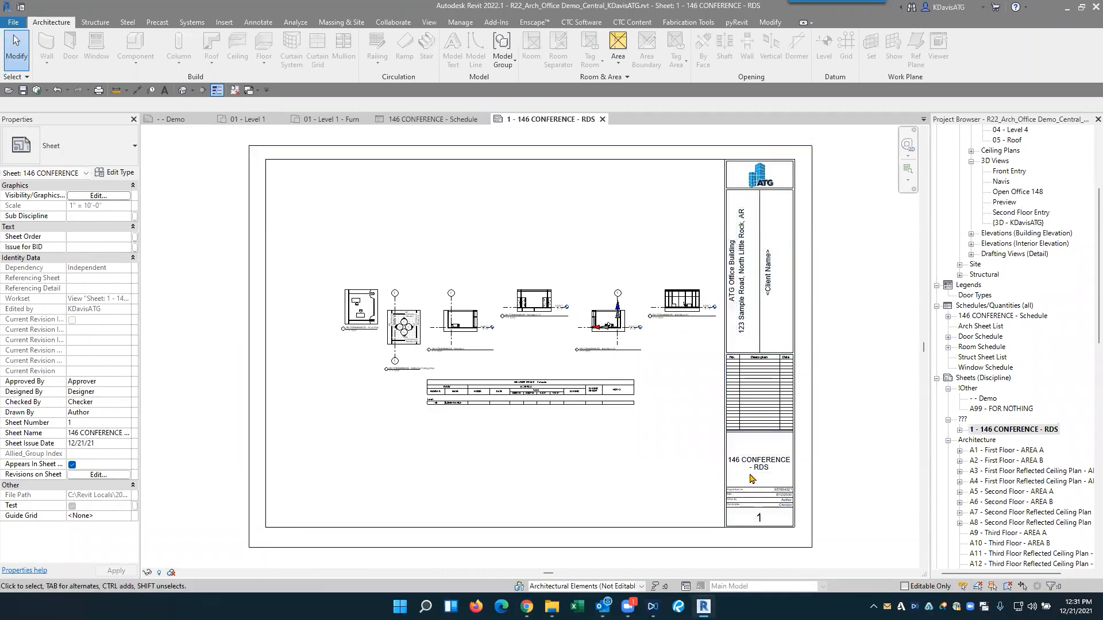
scroll(750, 478, up, 3)
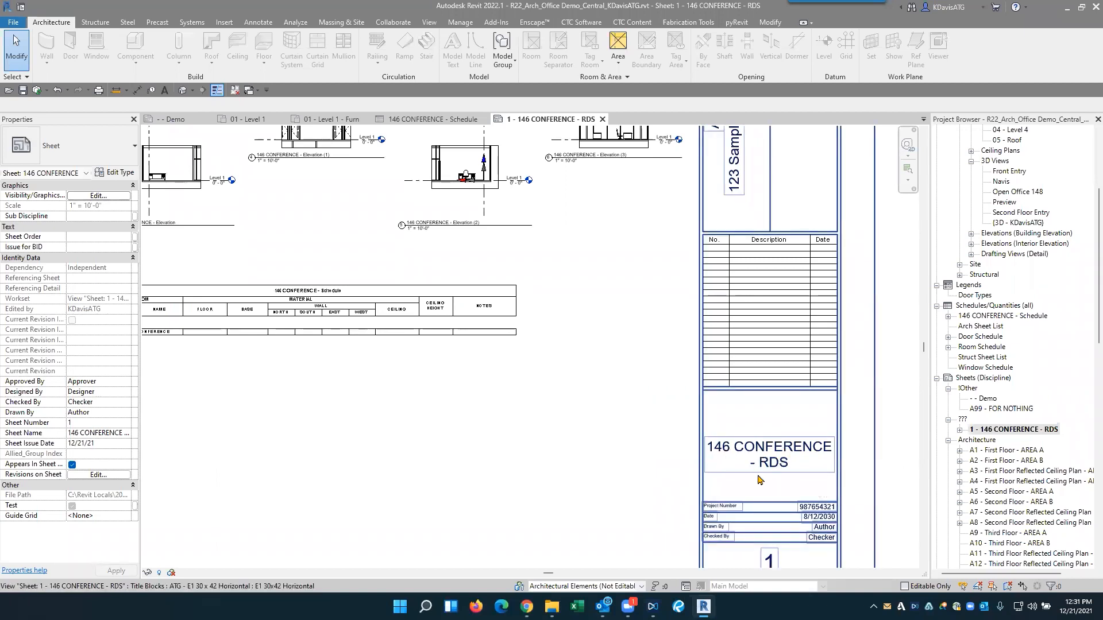
middle_click(548, 440)
middle_click(546, 438)
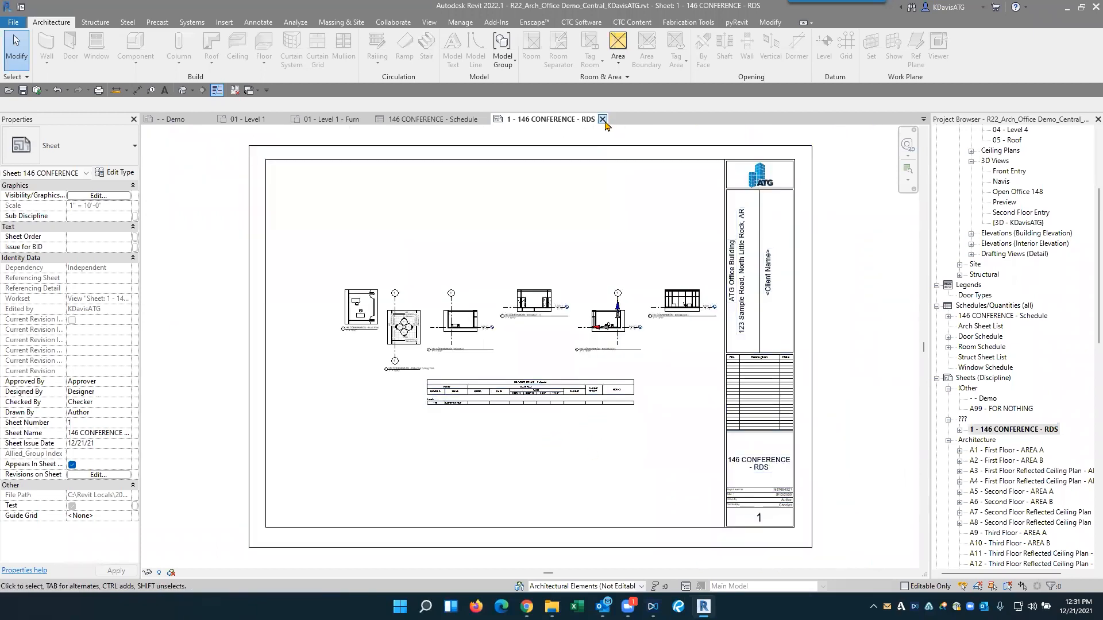
click(602, 120)
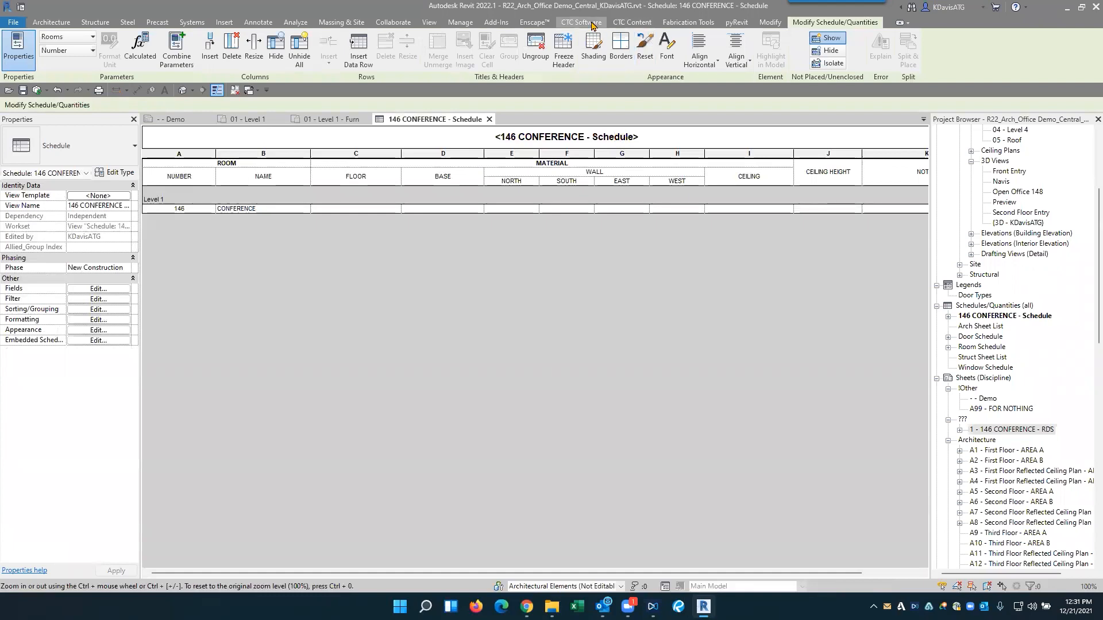
- Start Room Family Manager and save RFM Room Type and RFM Validation Status as its project parameters
click(593, 23)
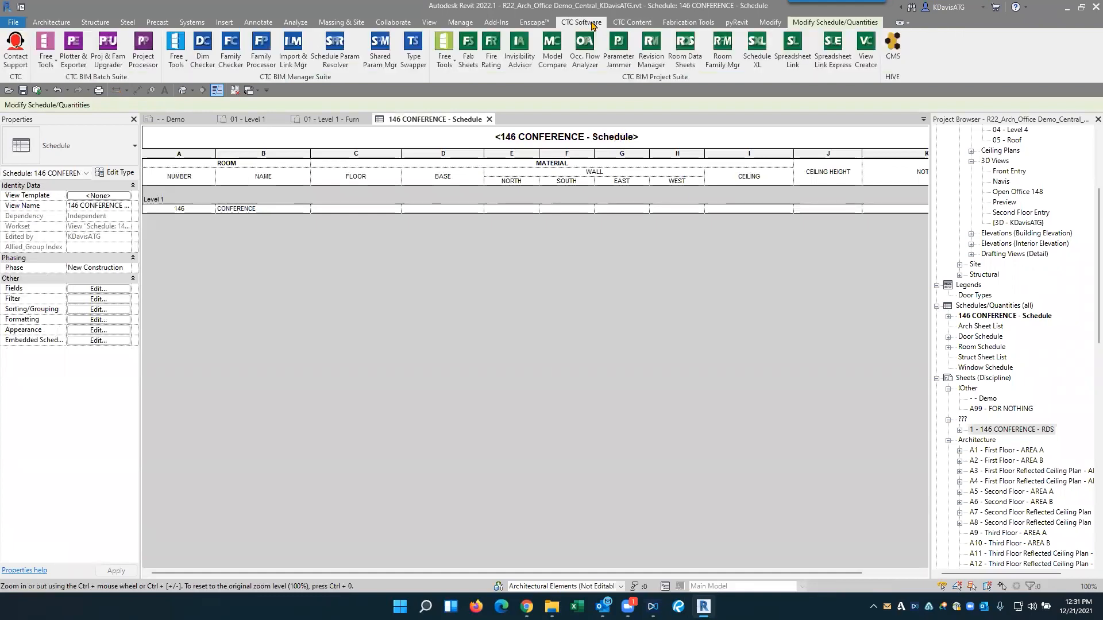
click(724, 58)
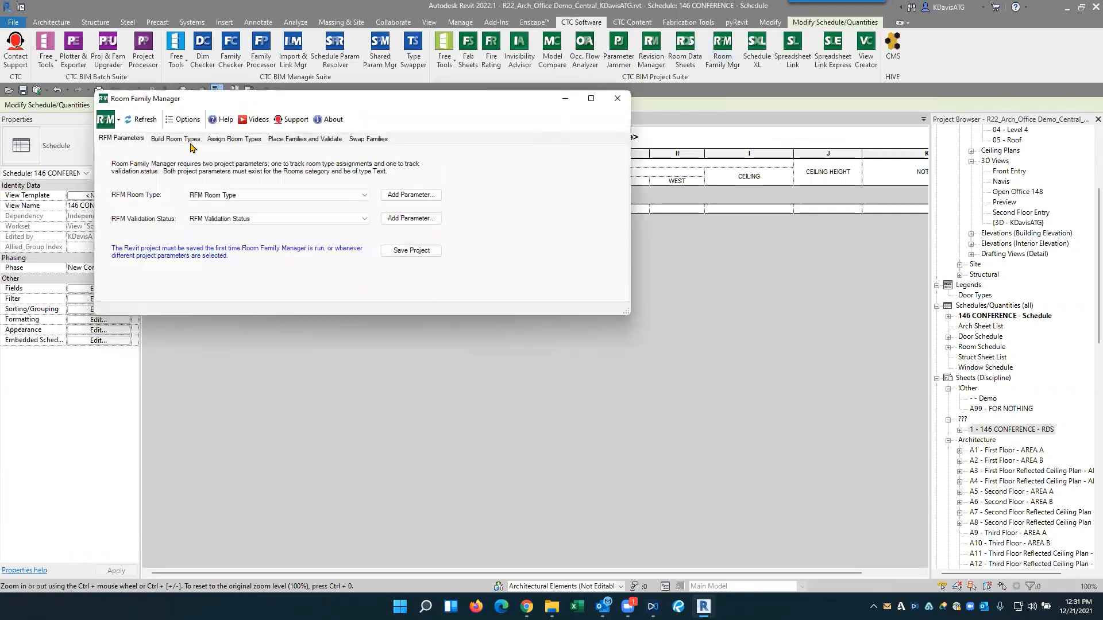
click(405, 196)
click(287, 222)
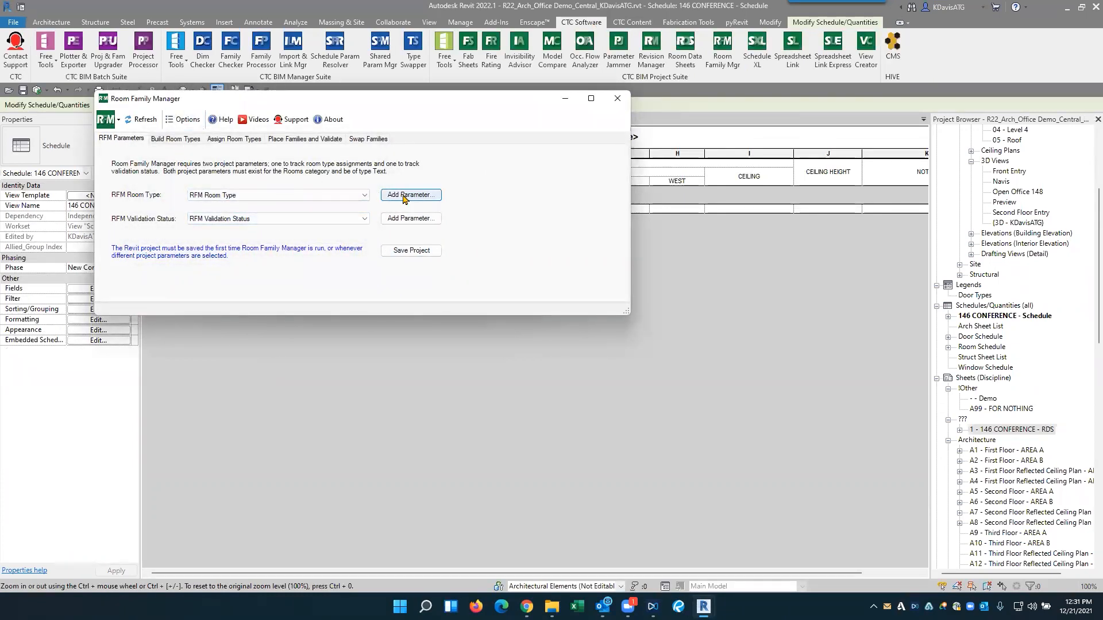
click(236, 198)
click(237, 195)
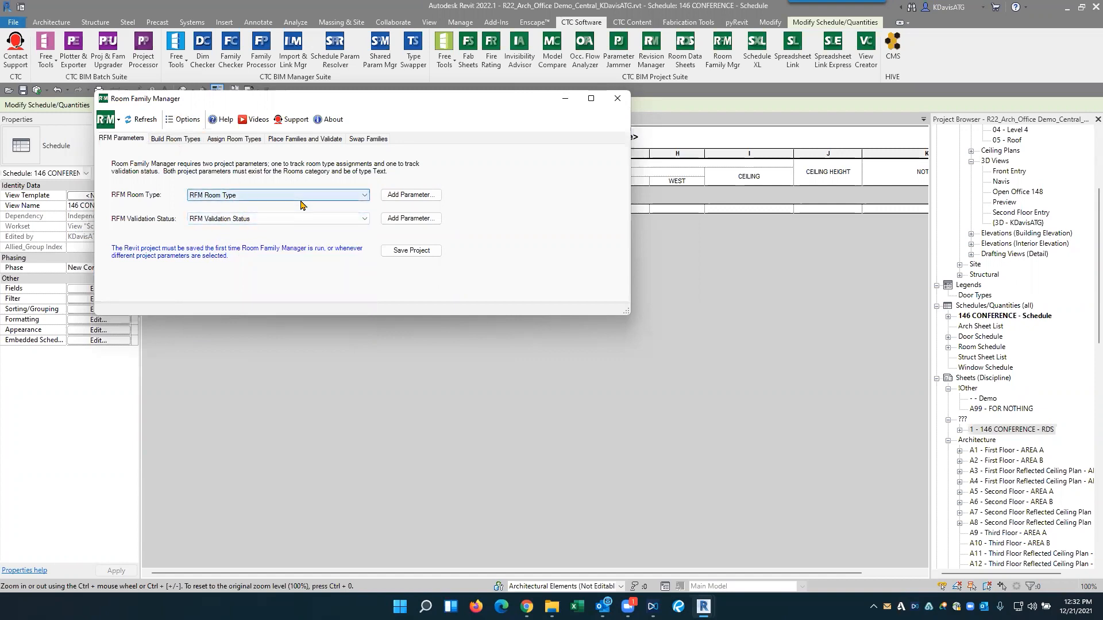
click(174, 139)
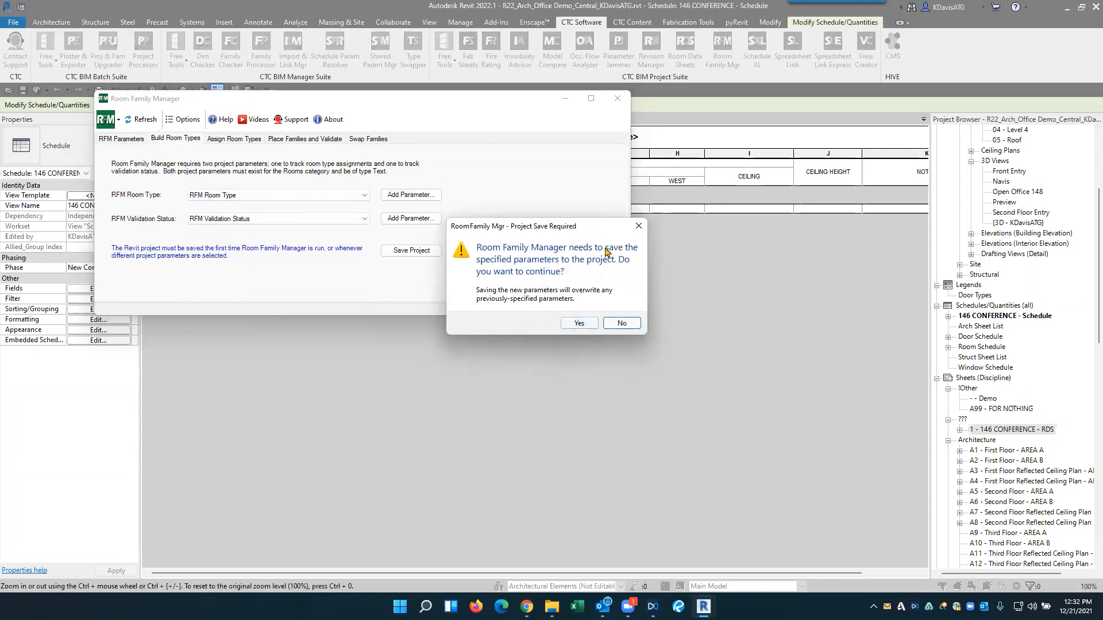
click(594, 323)
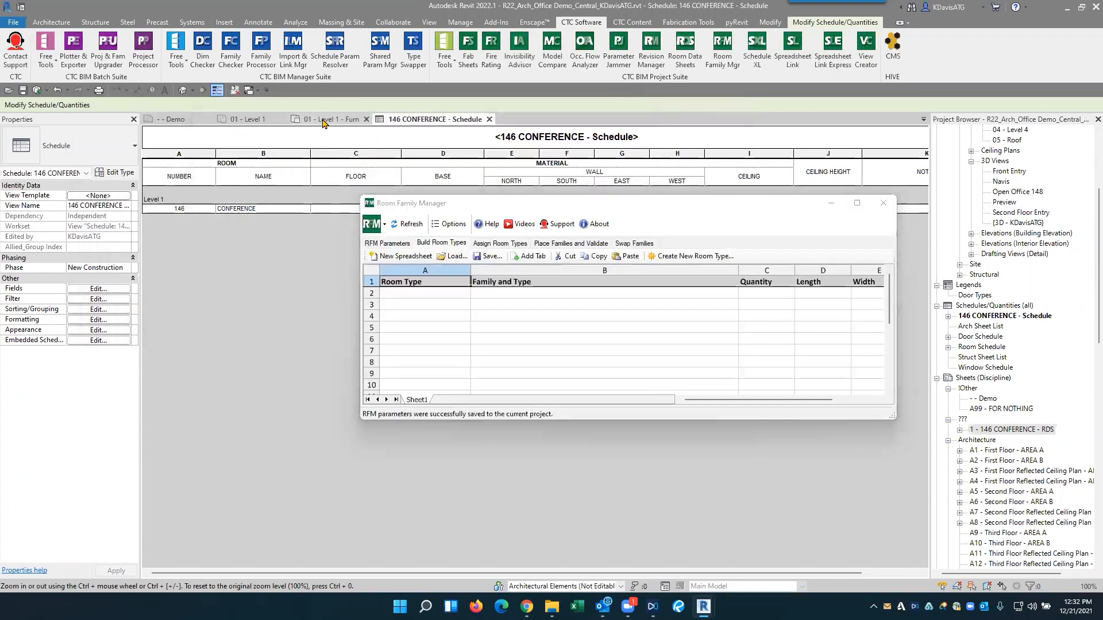
- Switch to the 01 - Level 1 - Furn floor plan and move Room Family Manager clear of Conference 146
click(331, 119)
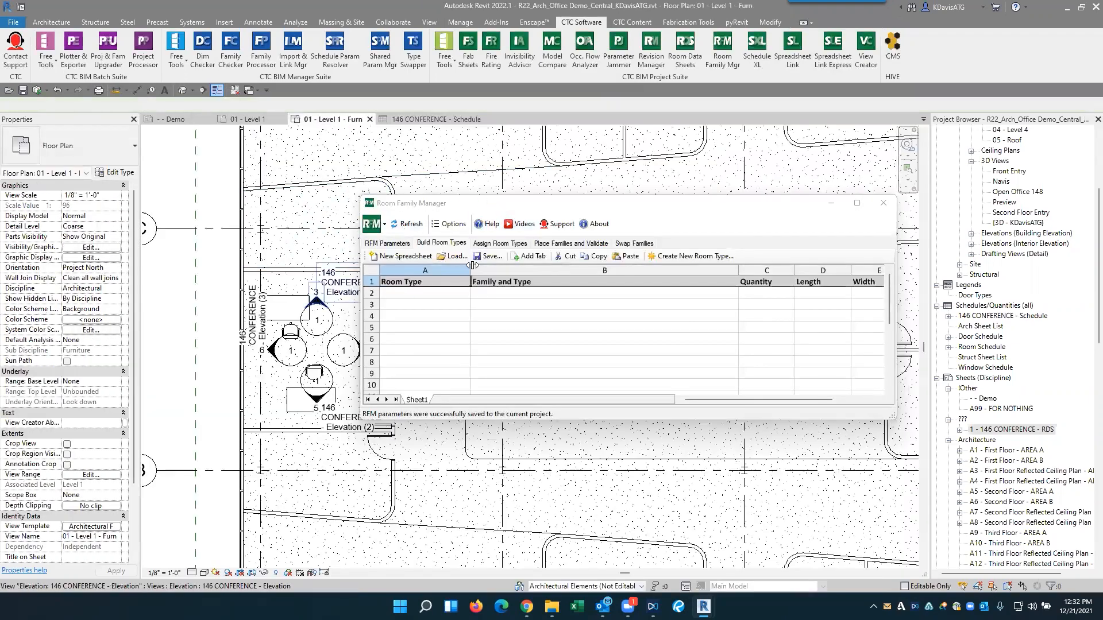
drag(468, 209, 508, 167)
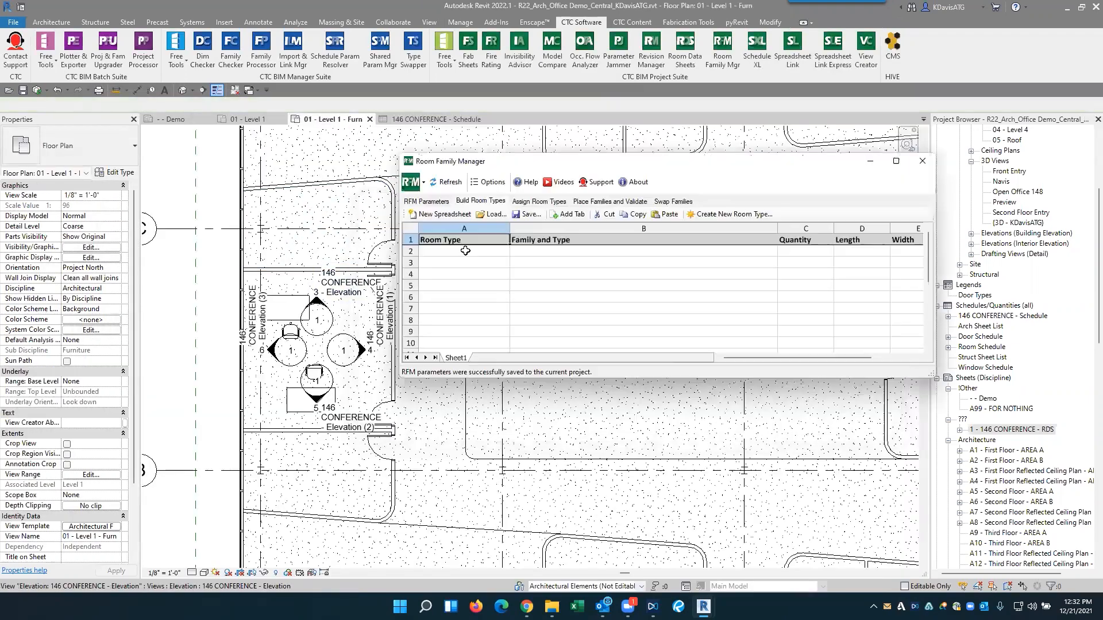
click(720, 217)
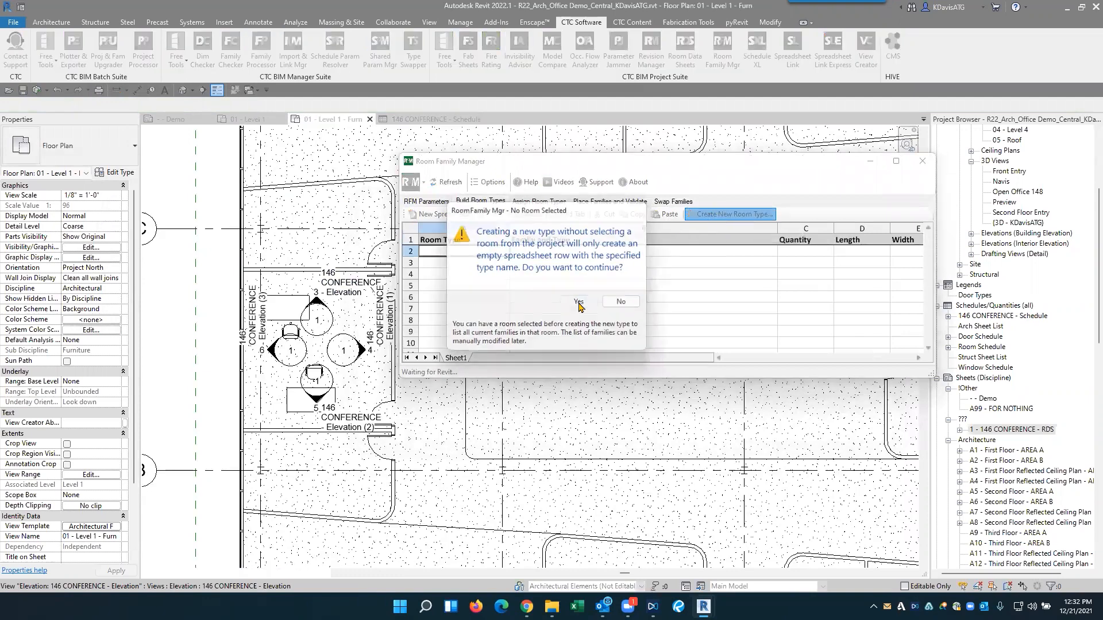
click(582, 302)
key(Return)
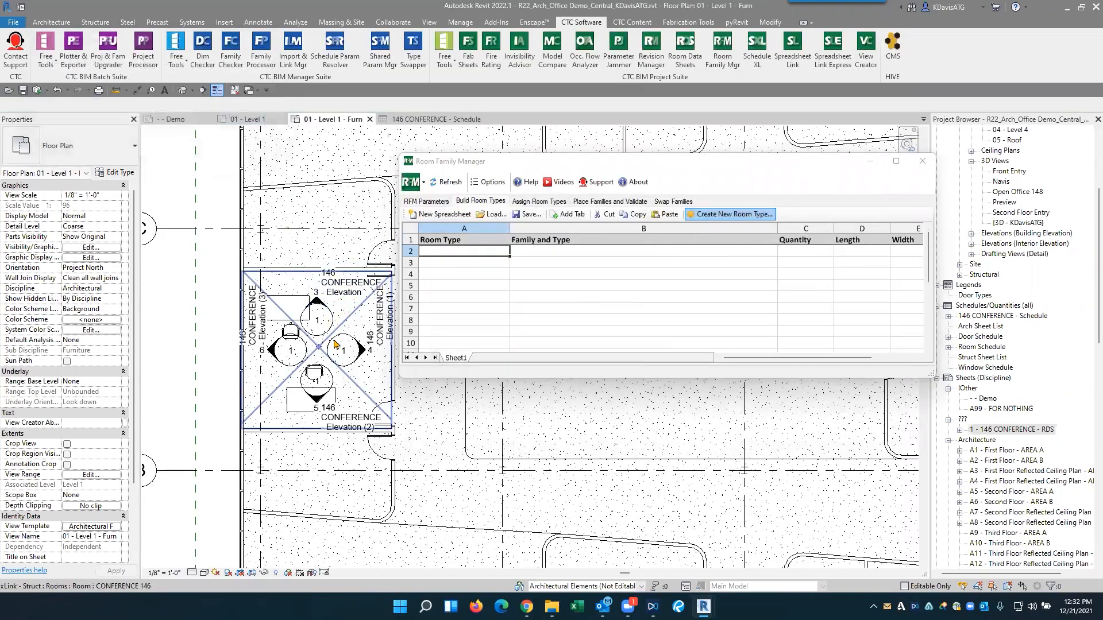
- Create a room type named Conference from the families in the Conference 146 room
click(725, 217)
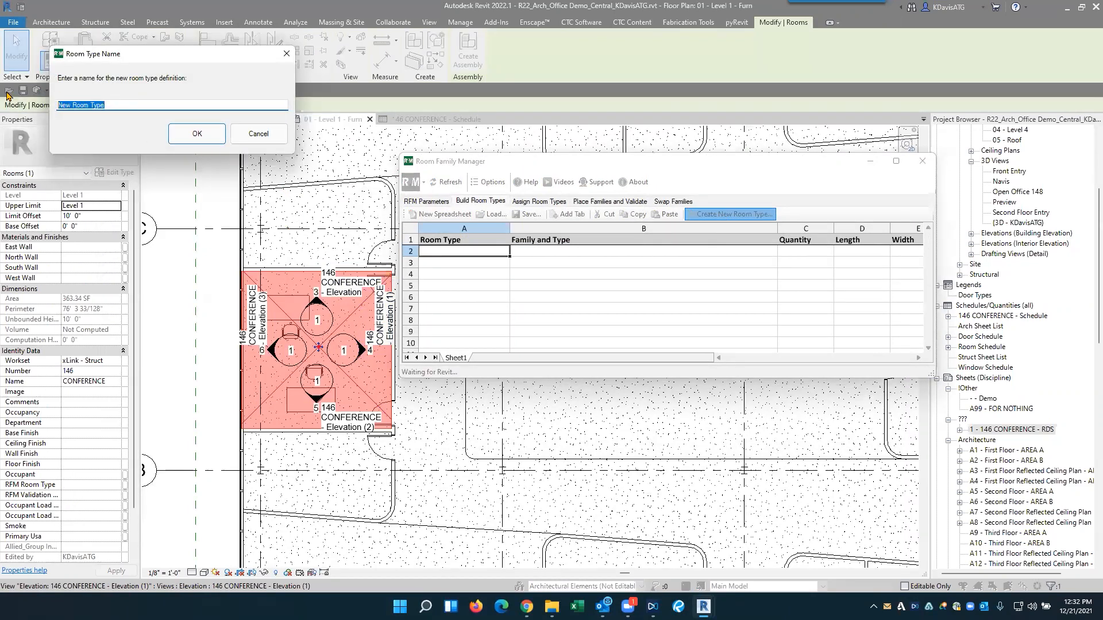
text(Conference)
key(Return)
click(463, 298)
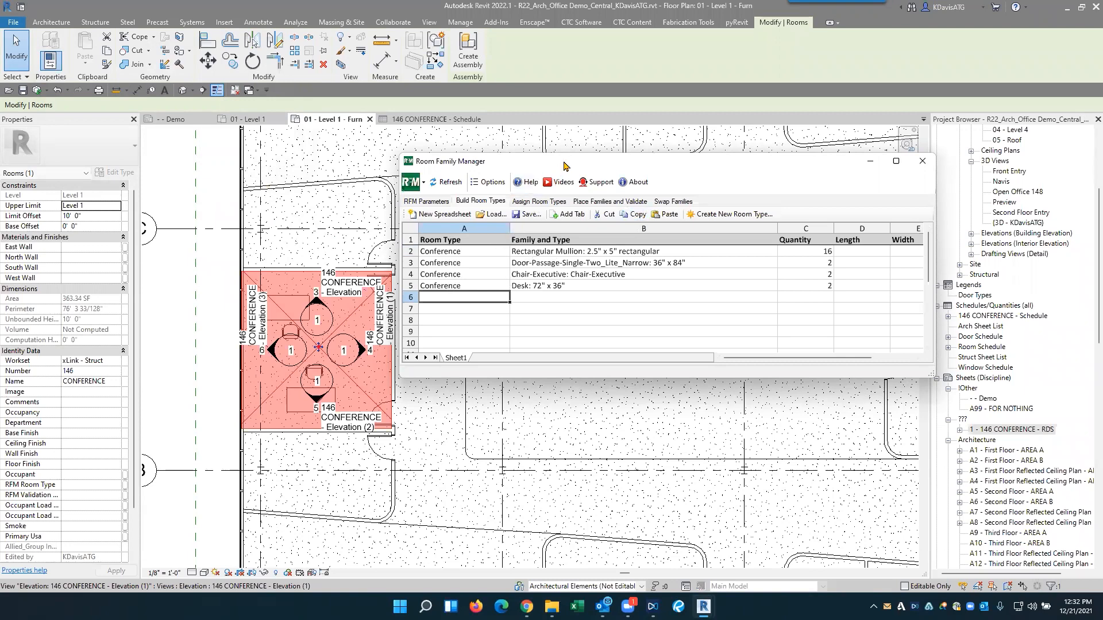
- Enlarge the Room Family Manager window and bring up the list for assigning room types to rooms
drag(461, 163, 283, 116)
drag(753, 331, 826, 420)
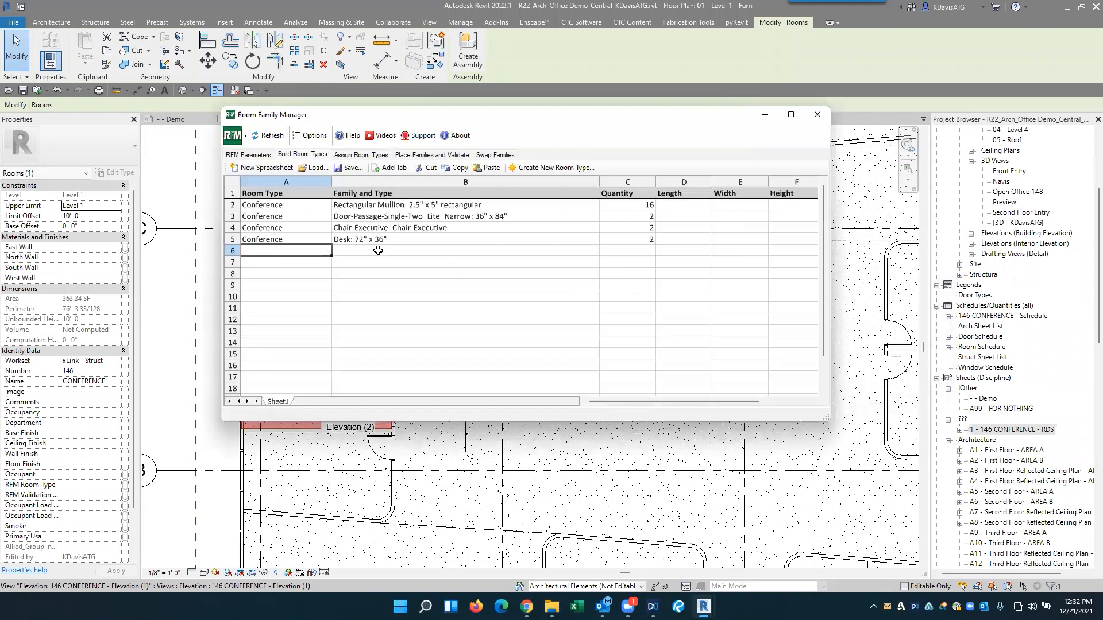
click(354, 155)
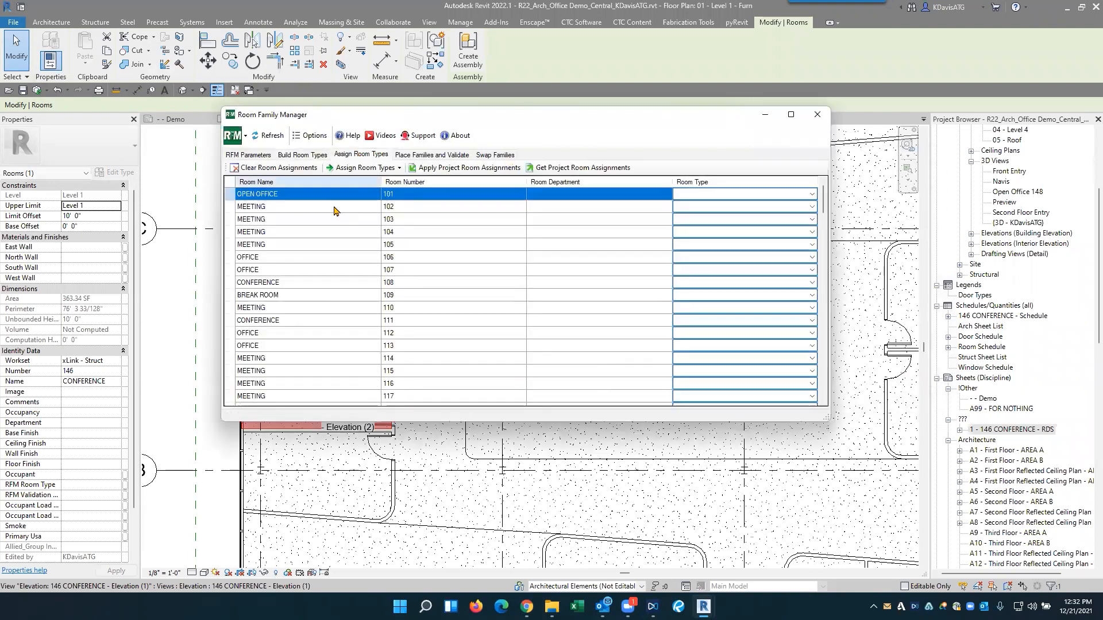
- Assign the Conference room type to Conference rooms 108 and 111
click(269, 282)
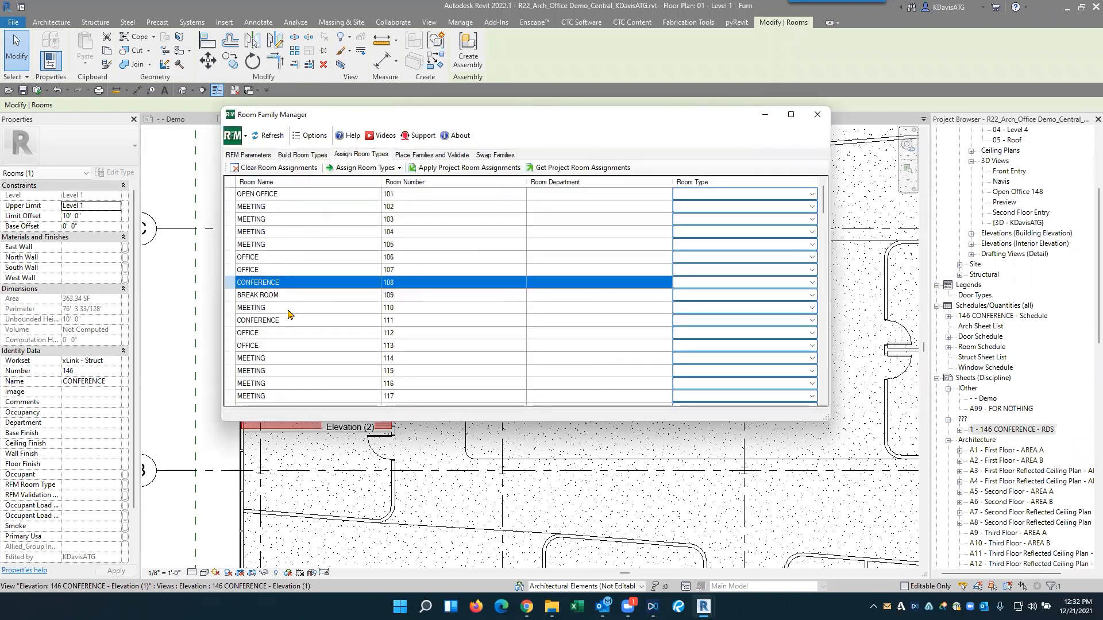
ctrl+click(281, 324)
click(362, 168)
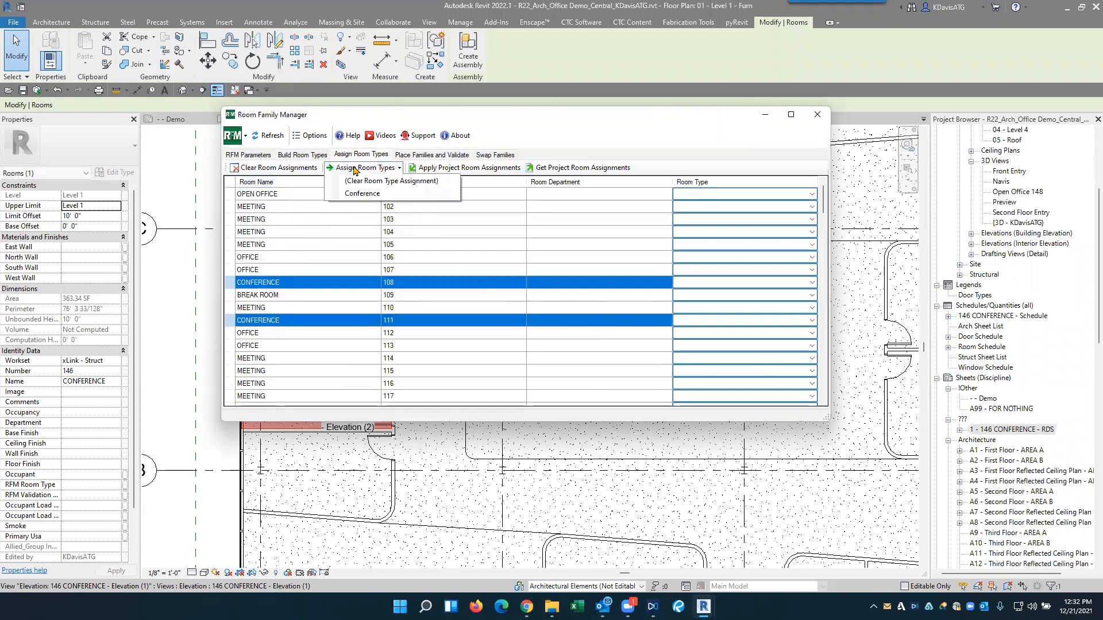
click(360, 196)
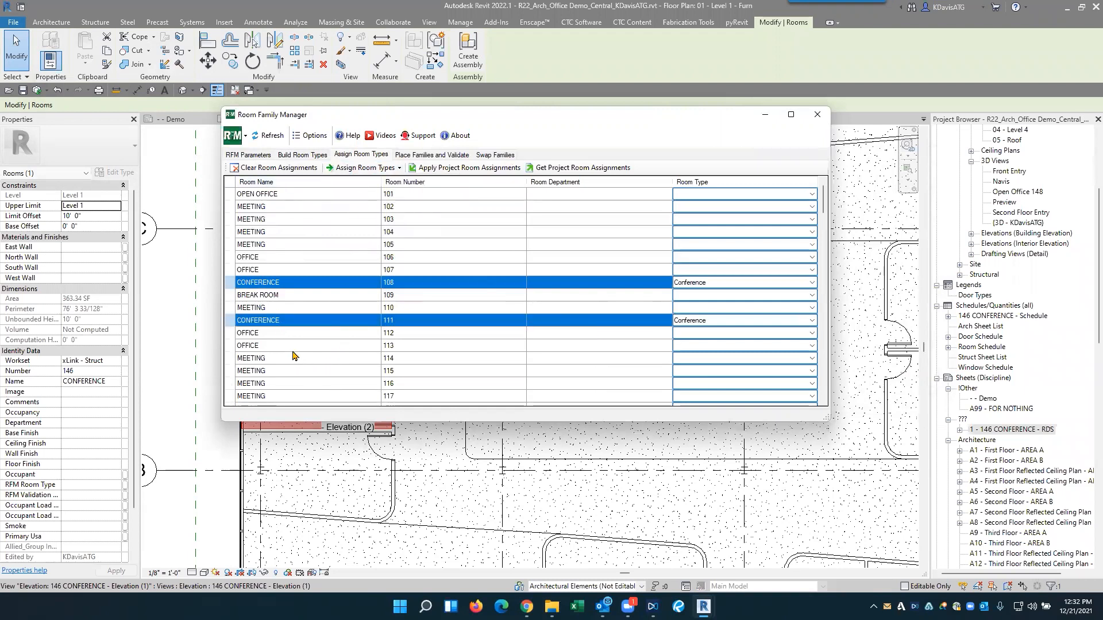
- Assign the Conference room type to Conference room 165
scroll(290, 359, down, 10)
scroll(288, 361, down, 7)
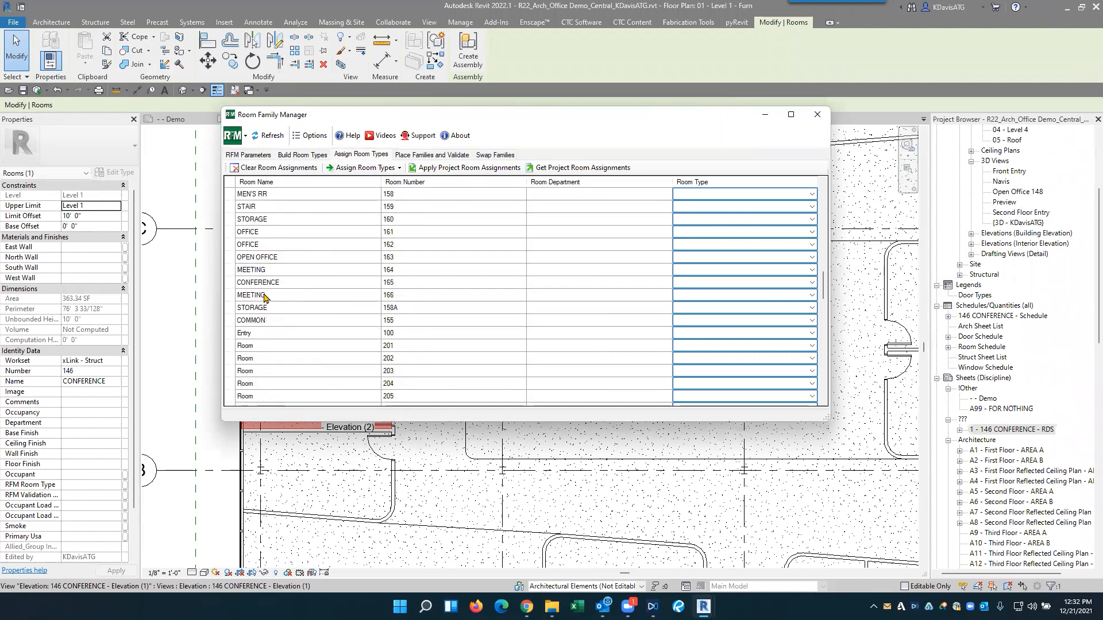
click(281, 282)
click(359, 168)
click(362, 193)
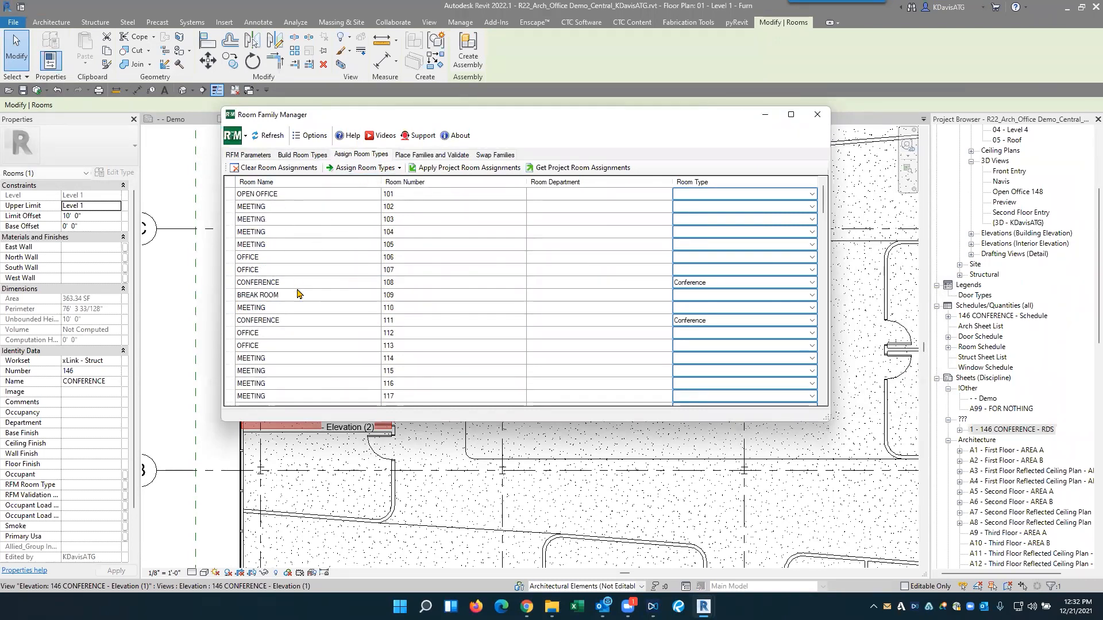
- Validate the project's rooms against their assigned room types
drag(275, 207, 301, 261)
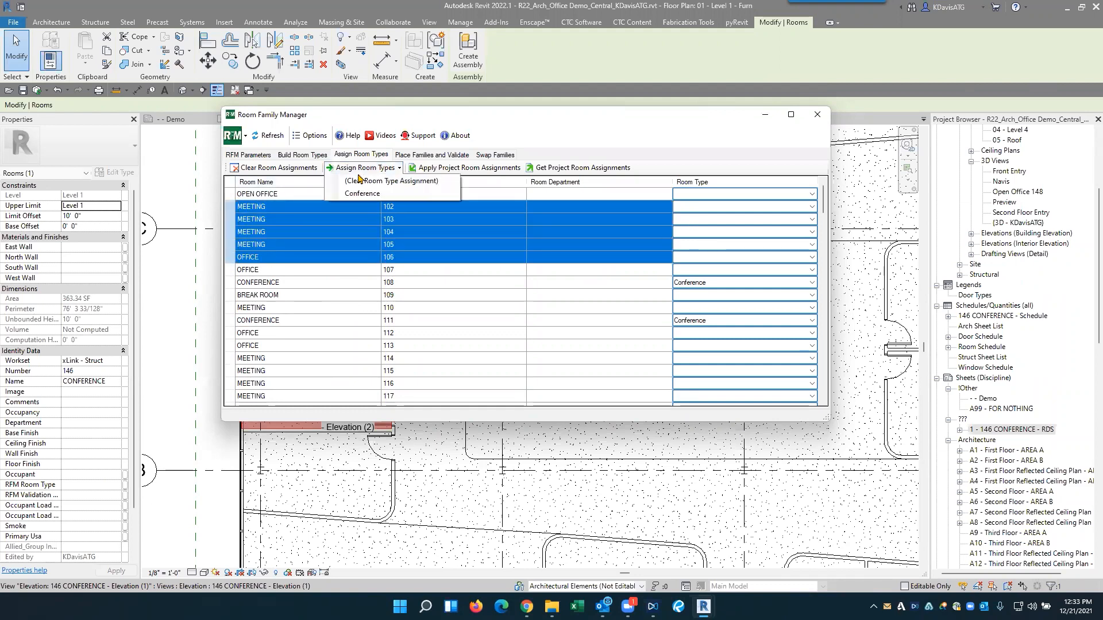
click(428, 156)
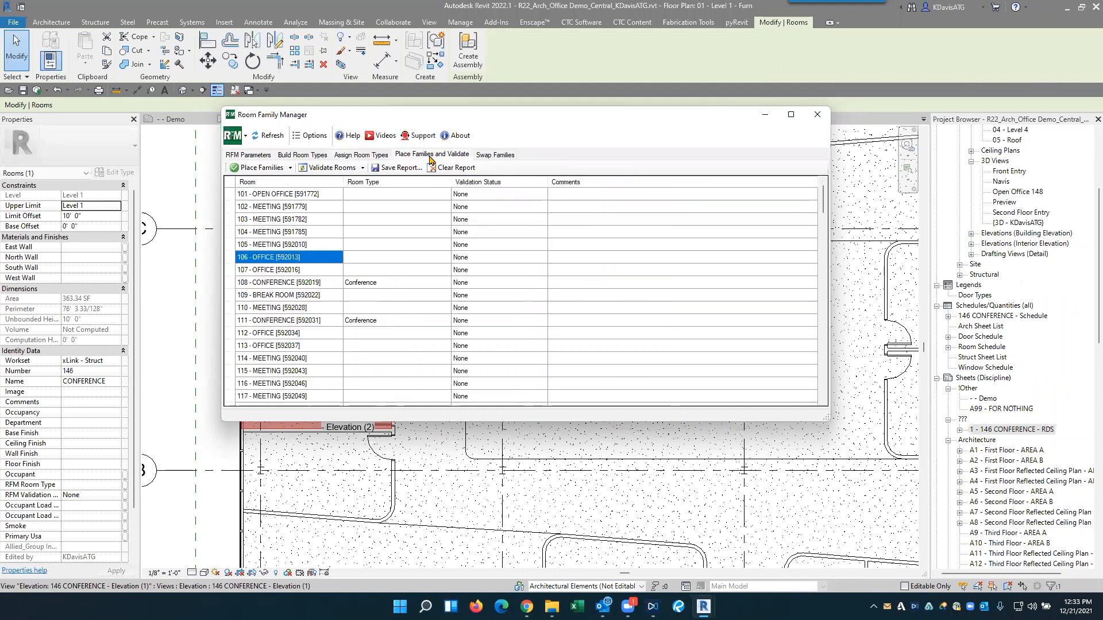
click(322, 167)
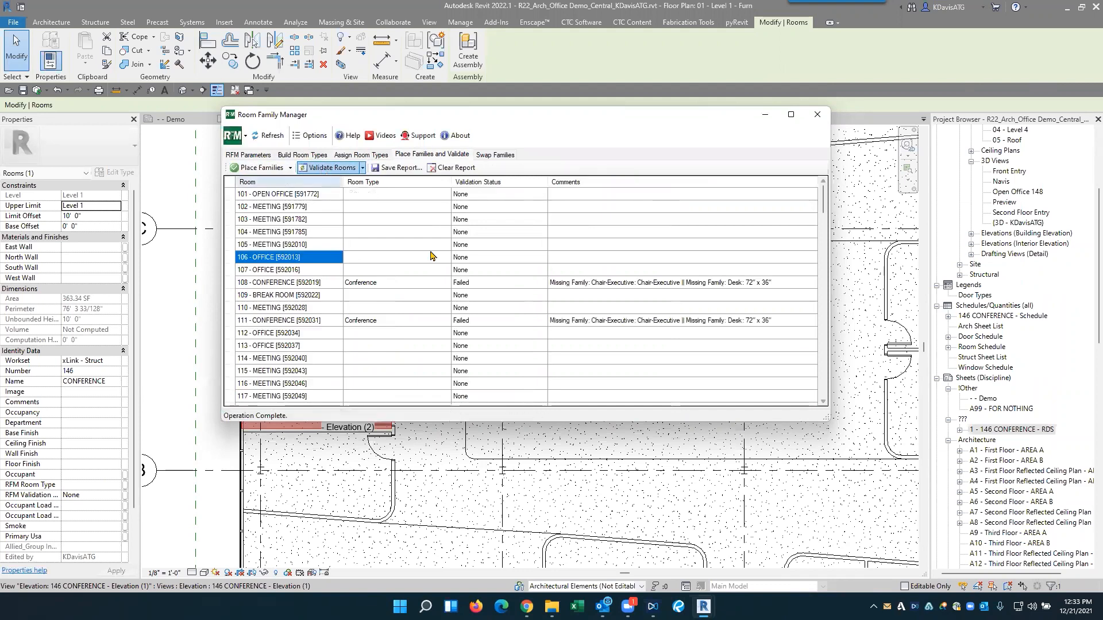
- Examine the validation status and comments for Conference rooms 108, 111 and 165 throughout the room list
click(578, 282)
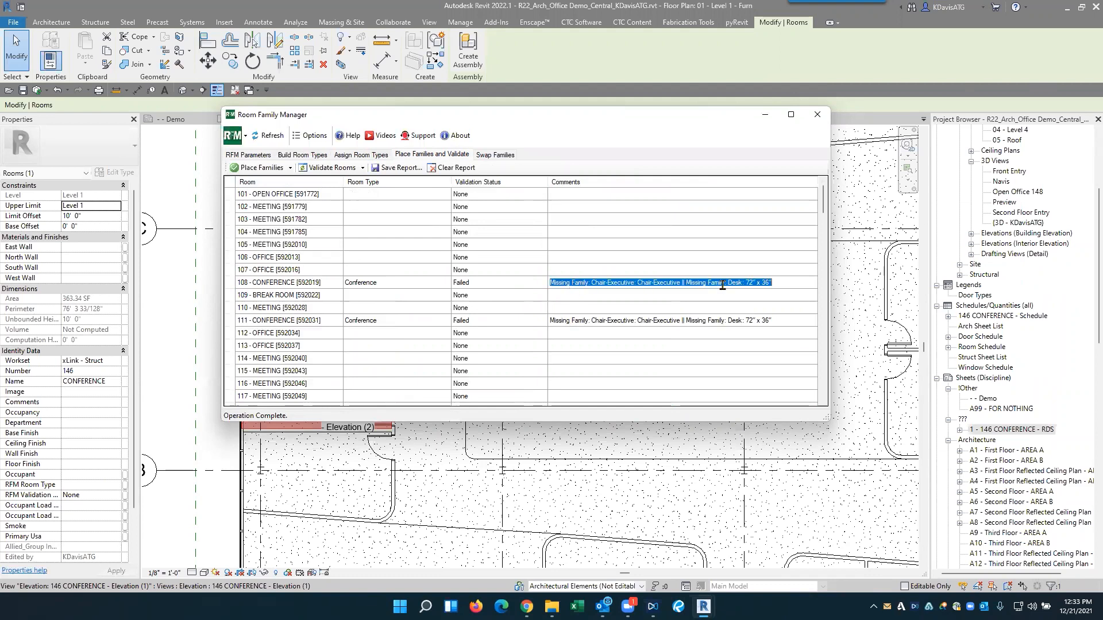
drag(777, 284, 533, 280)
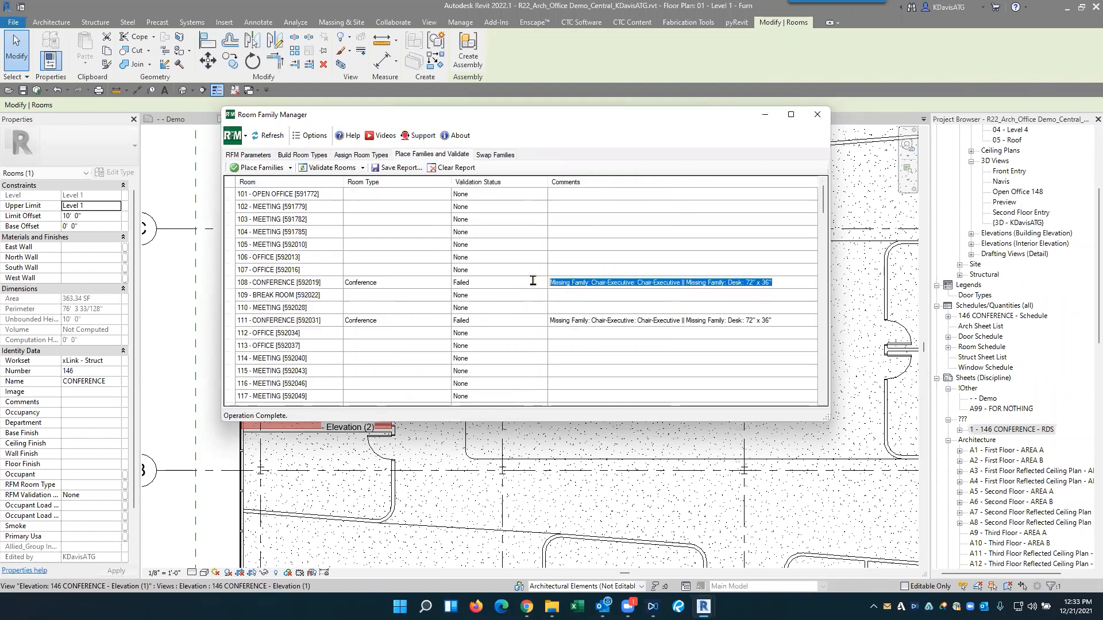
click(772, 321)
drag(772, 321, 548, 317)
scroll(438, 321, down, 11)
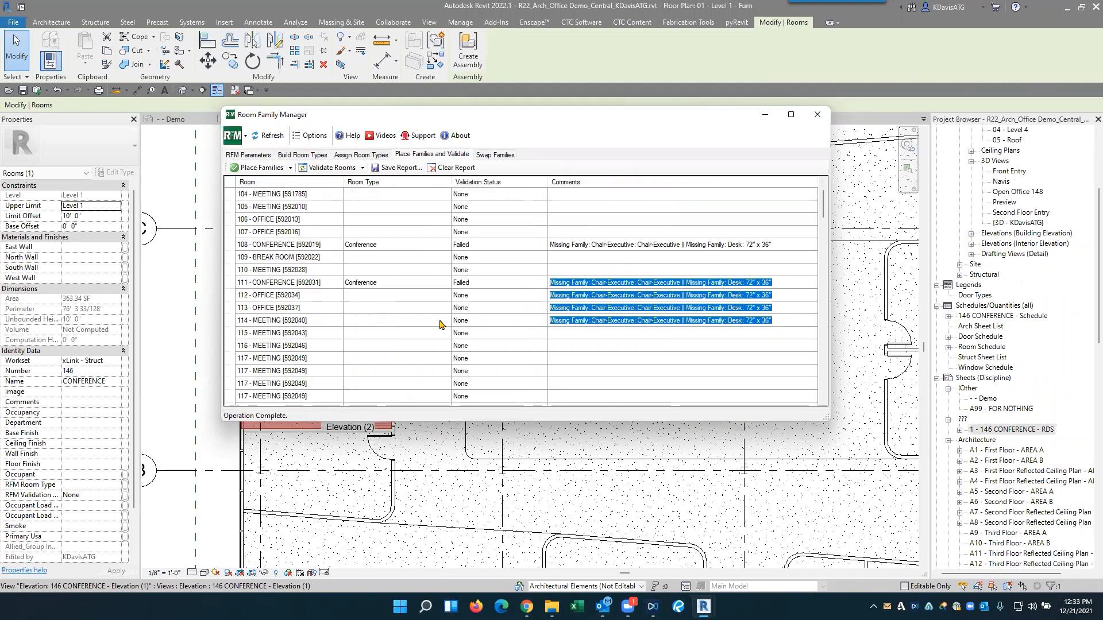
scroll(438, 321, down, 20)
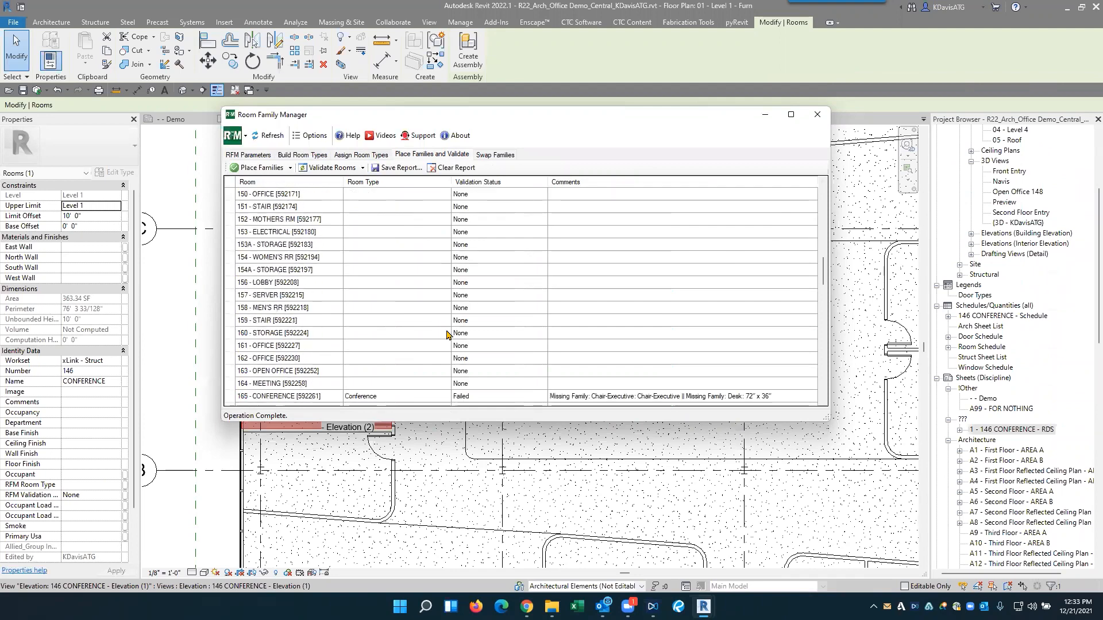
scroll(482, 350, down, 15)
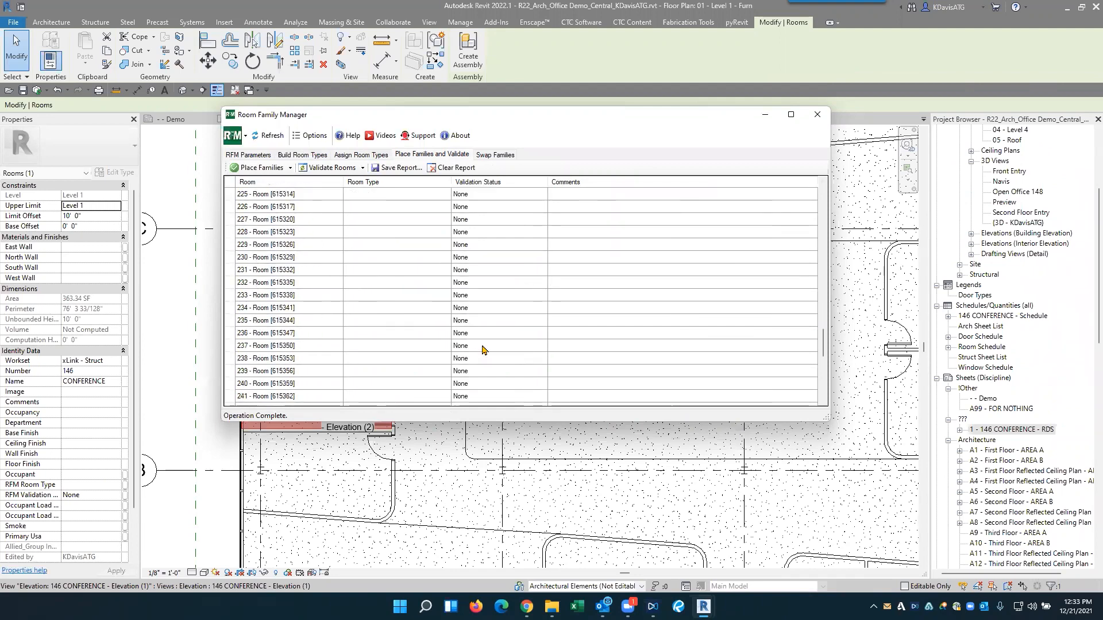
scroll(484, 345, up, 17)
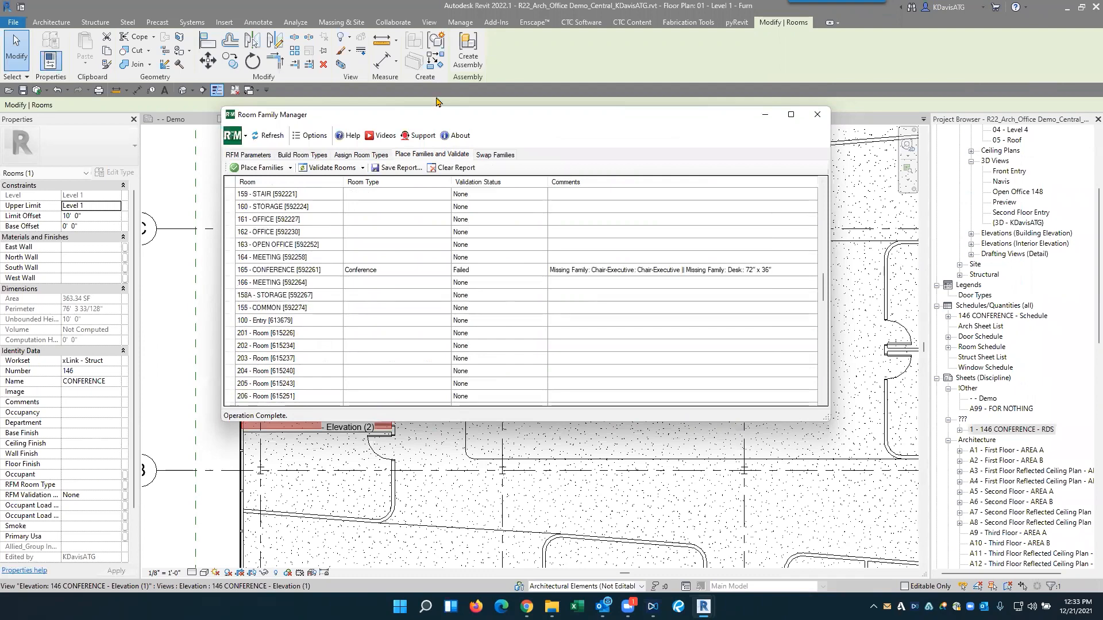
- Locate Conference 146 in the 01 - Level 1 floor plan and in the validation list sorted by status
drag(482, 115, 705, 118)
click(267, 338)
scroll(288, 314, up, 3)
click(247, 119)
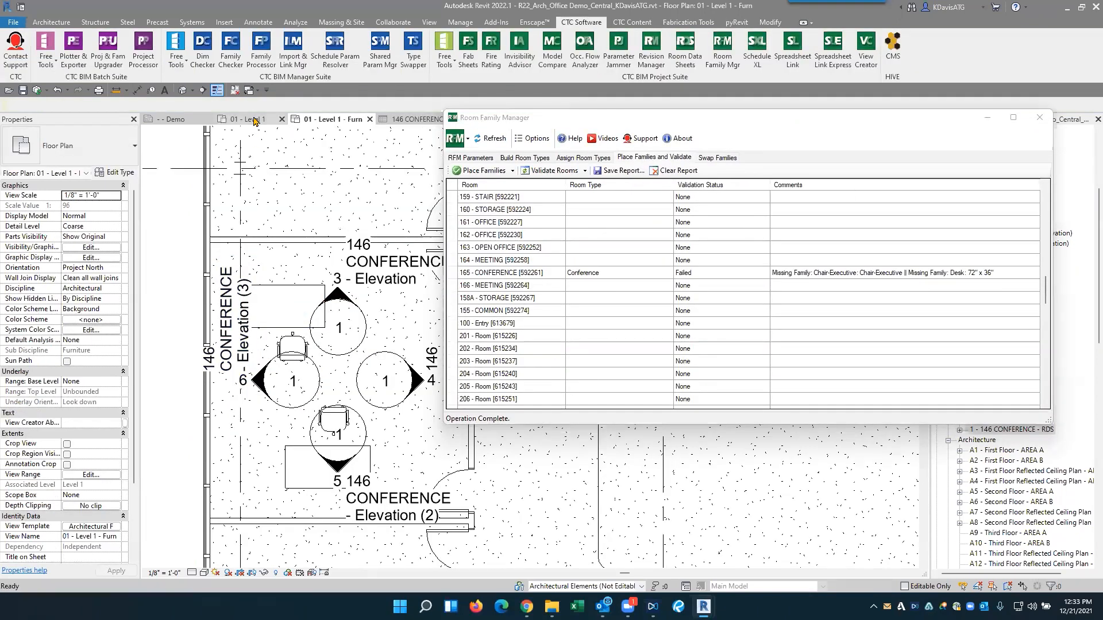
scroll(236, 357, up, 6)
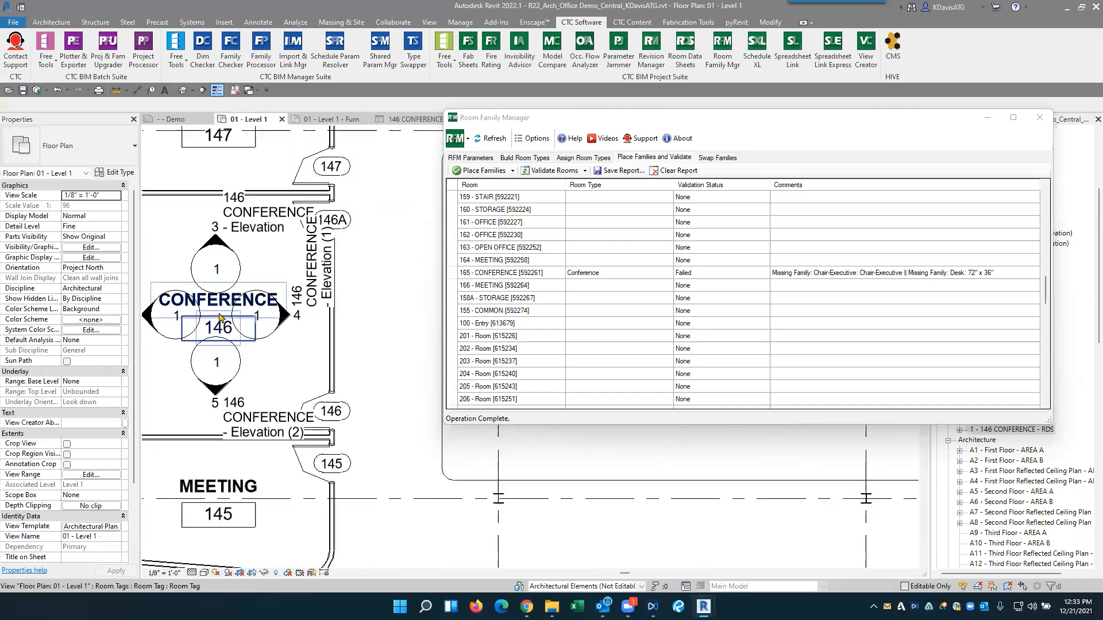
scroll(689, 287, up, 5)
click(718, 185)
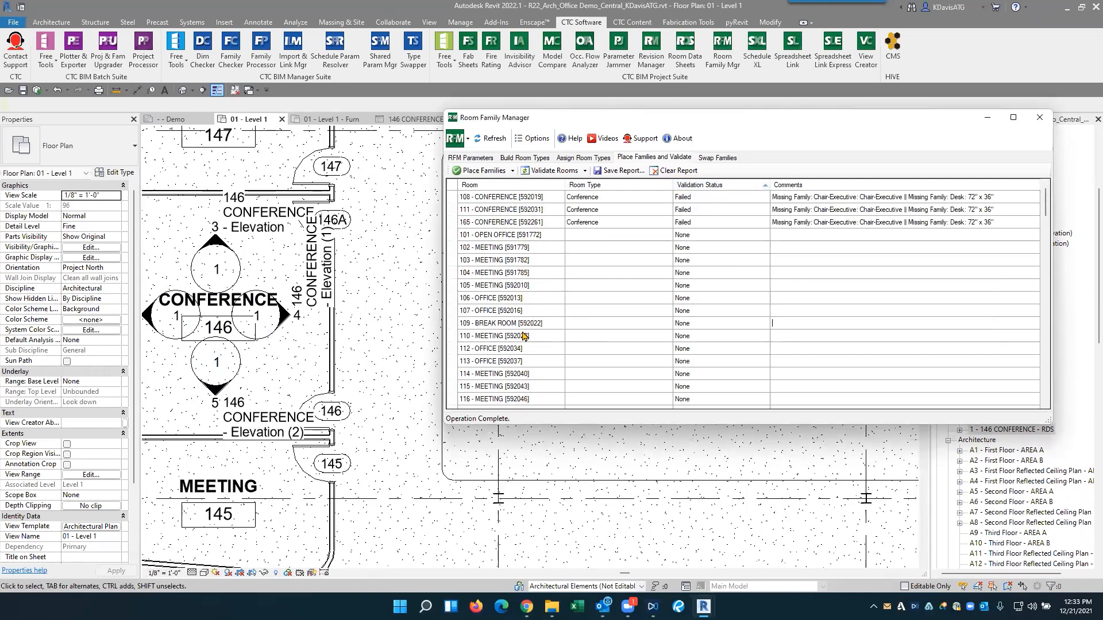
scroll(517, 360, down, 12)
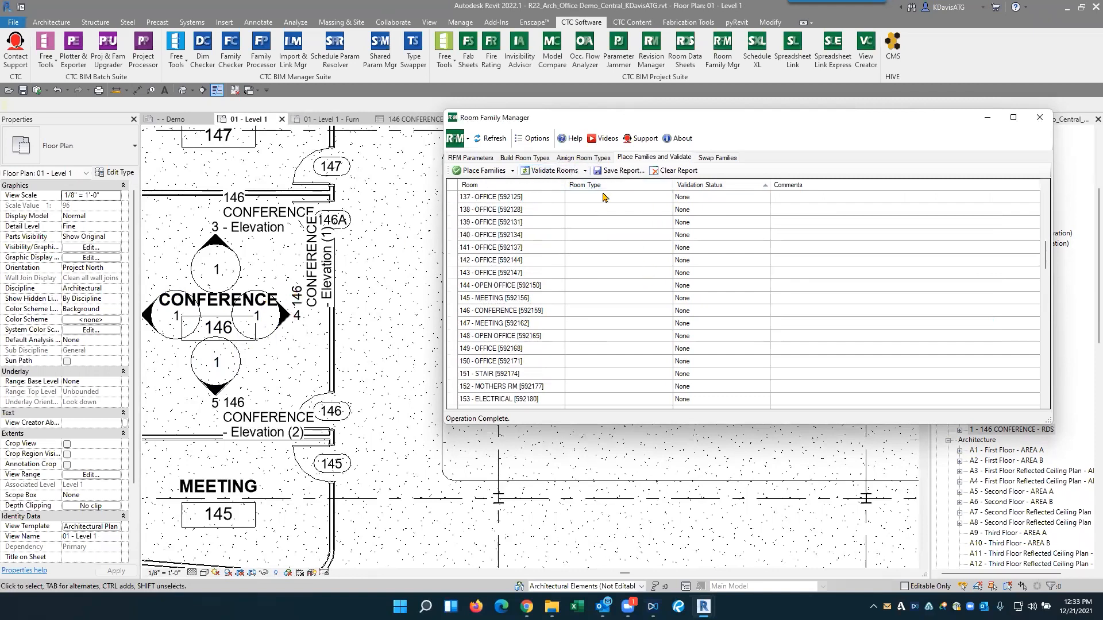
- Assign the Conference room type to all four Conference rooms, 108, 111, 146 and 165
click(582, 158)
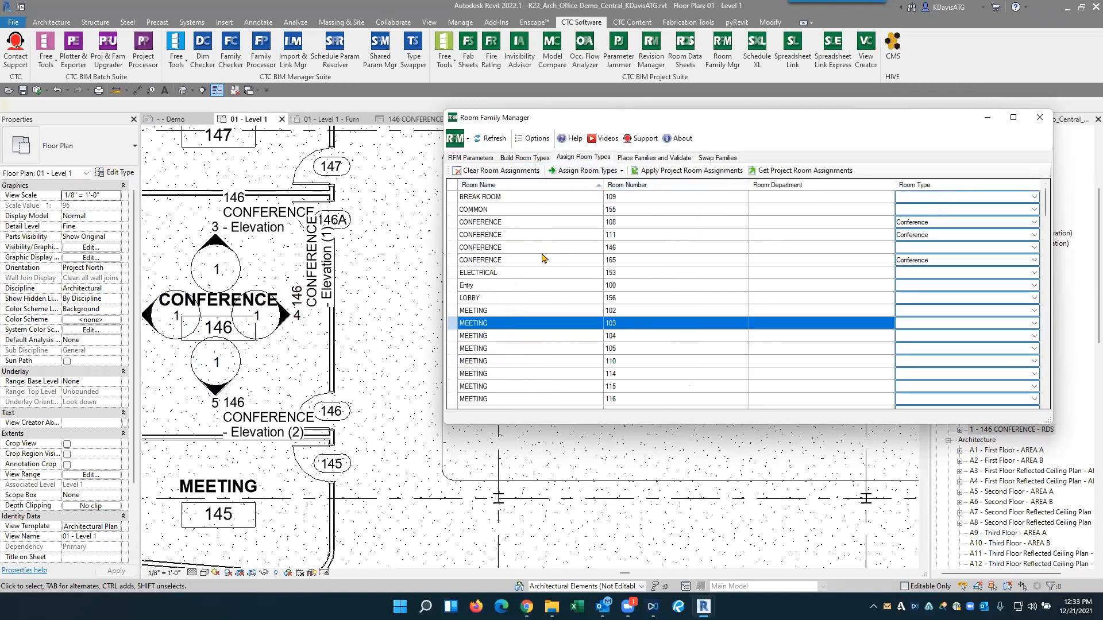
drag(502, 224, 507, 276)
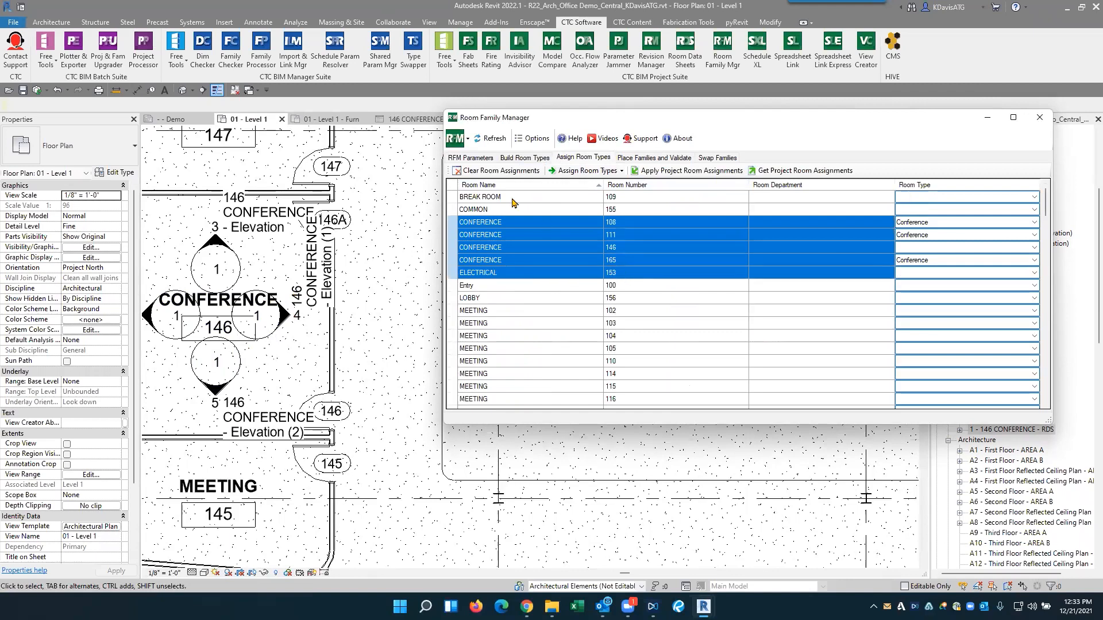
drag(495, 227, 495, 266)
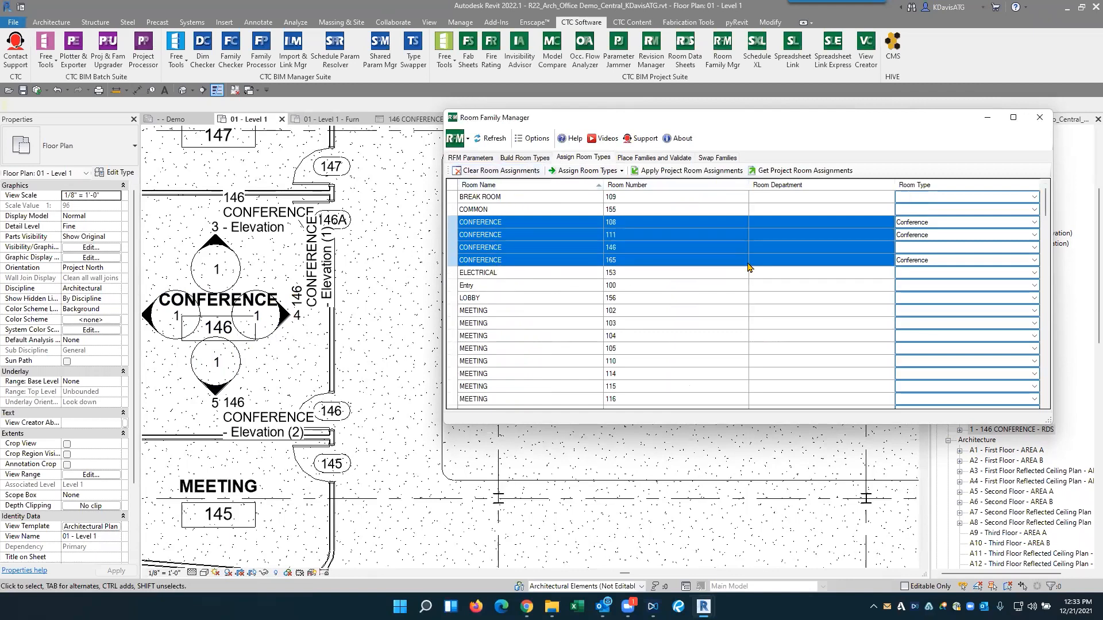
click(573, 172)
click(579, 197)
click(536, 246)
- Validate the rooms again and check the validation status of Conference 146
click(654, 157)
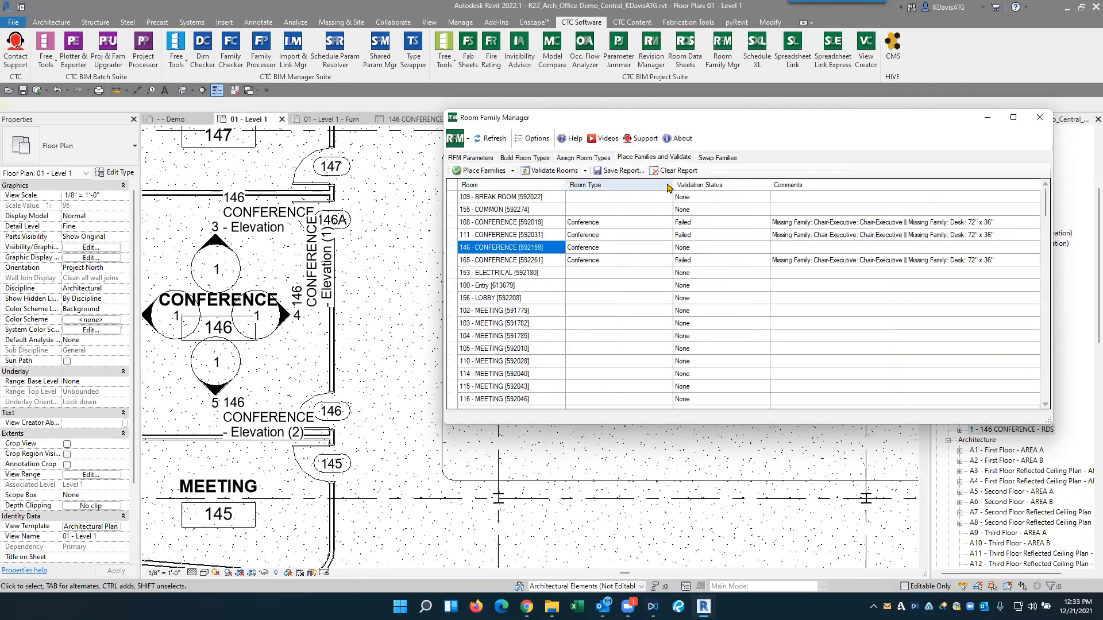
click(554, 171)
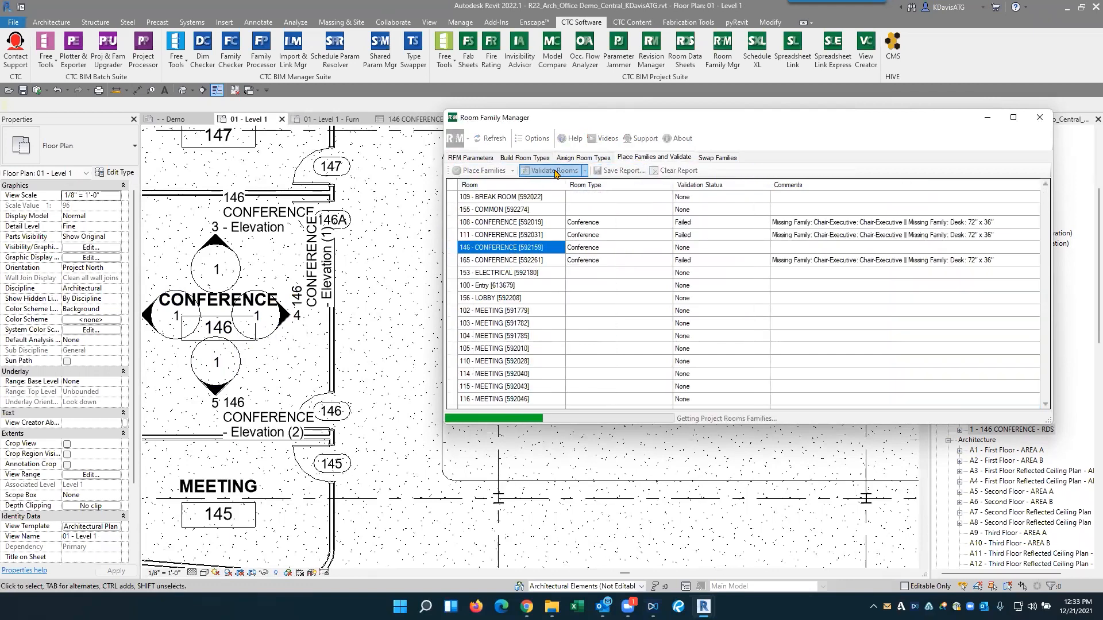
click(703, 252)
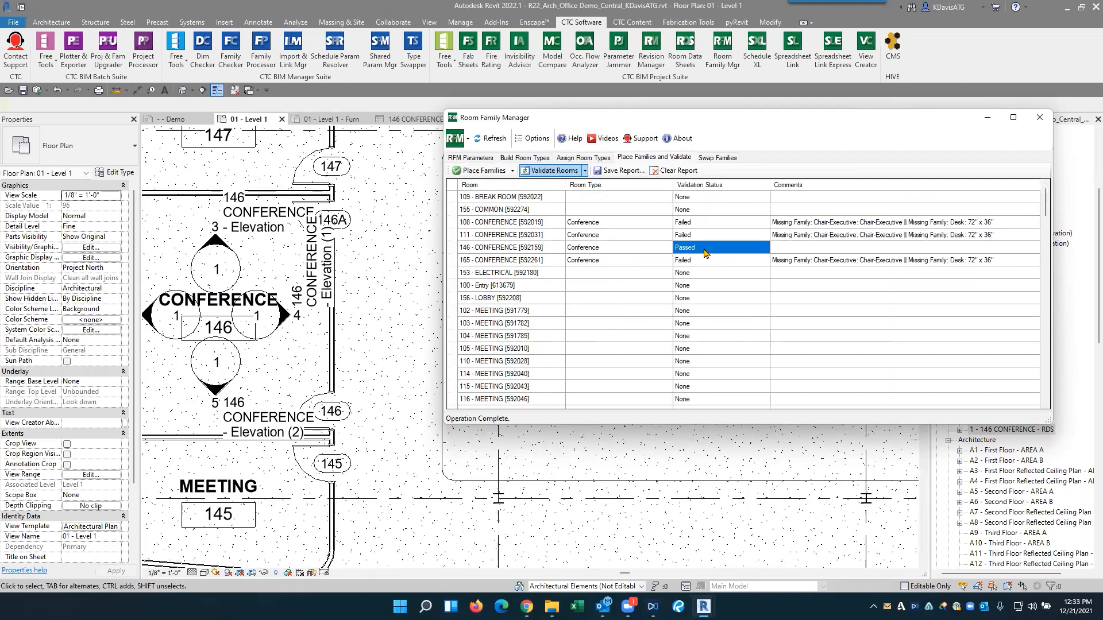
- Compare the furniture of Conference 146 in the 01 - Level 1 - Furn plan with the other Conference rooms' validation comments
click(332, 119)
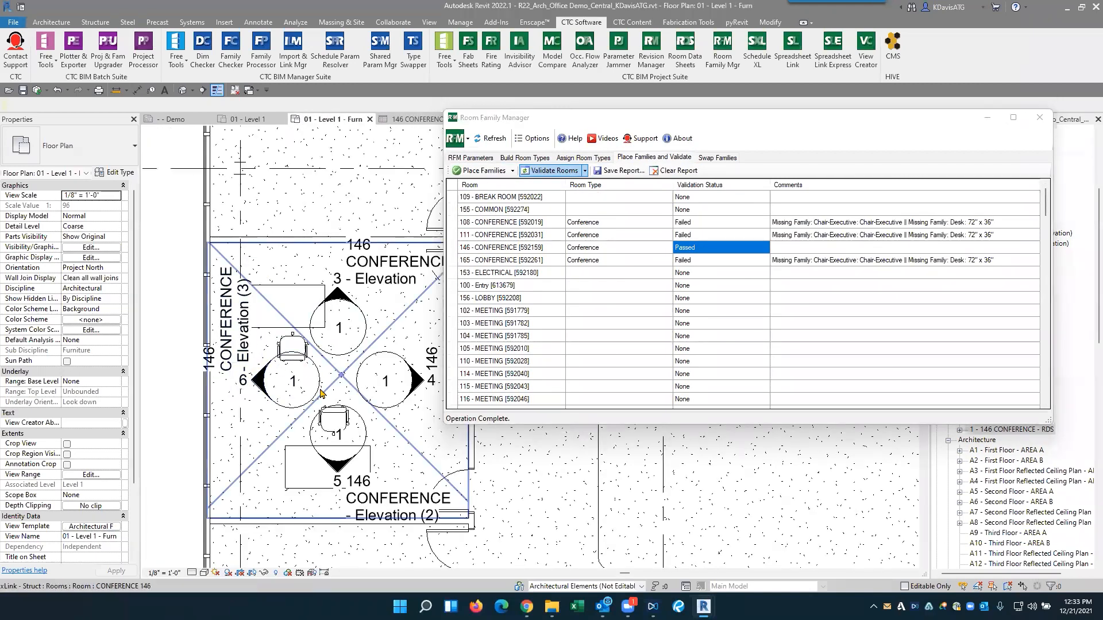
middle_drag(325, 348, 309, 323)
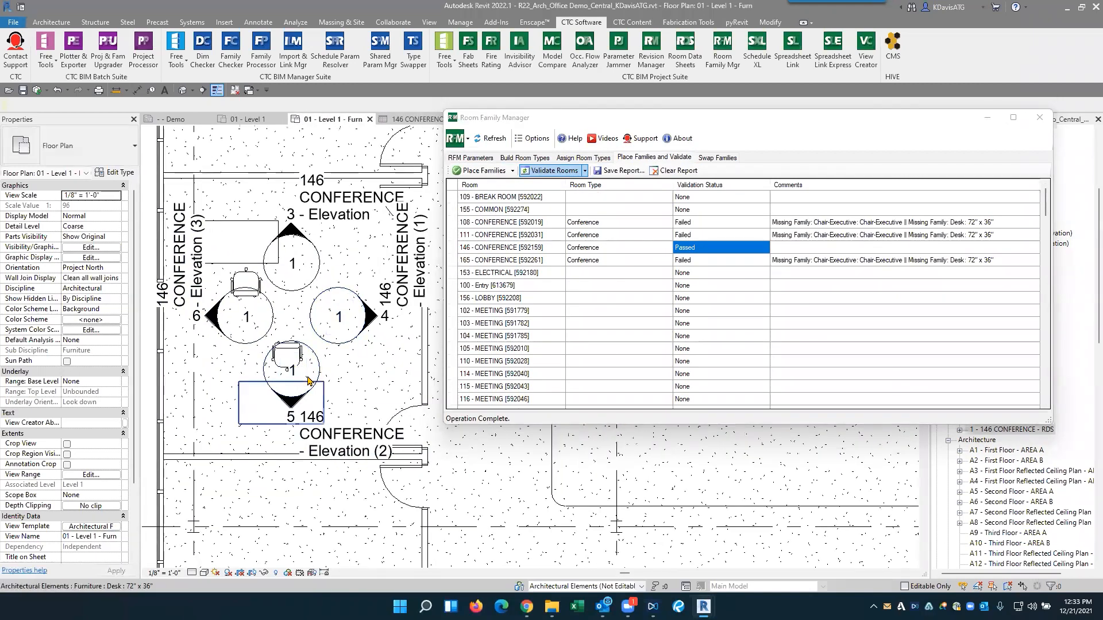
double_click(795, 236)
drag(795, 236, 798, 257)
click(799, 271)
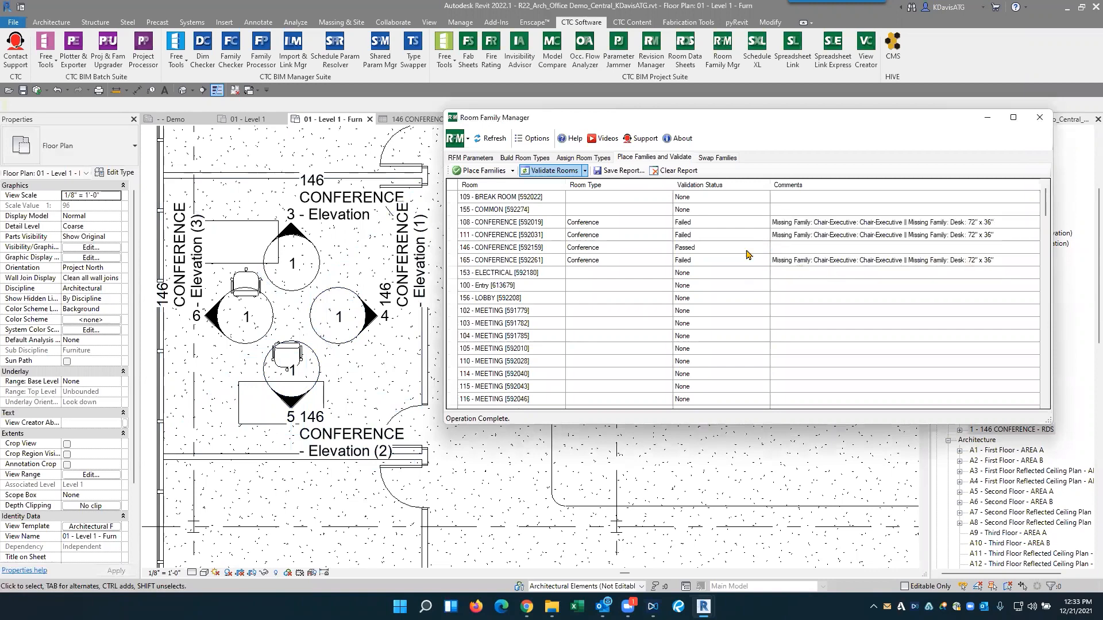
- Place the missing families in the Conference rooms, accept the duplicate-instance warnings and check the rooms' validation status
click(484, 173)
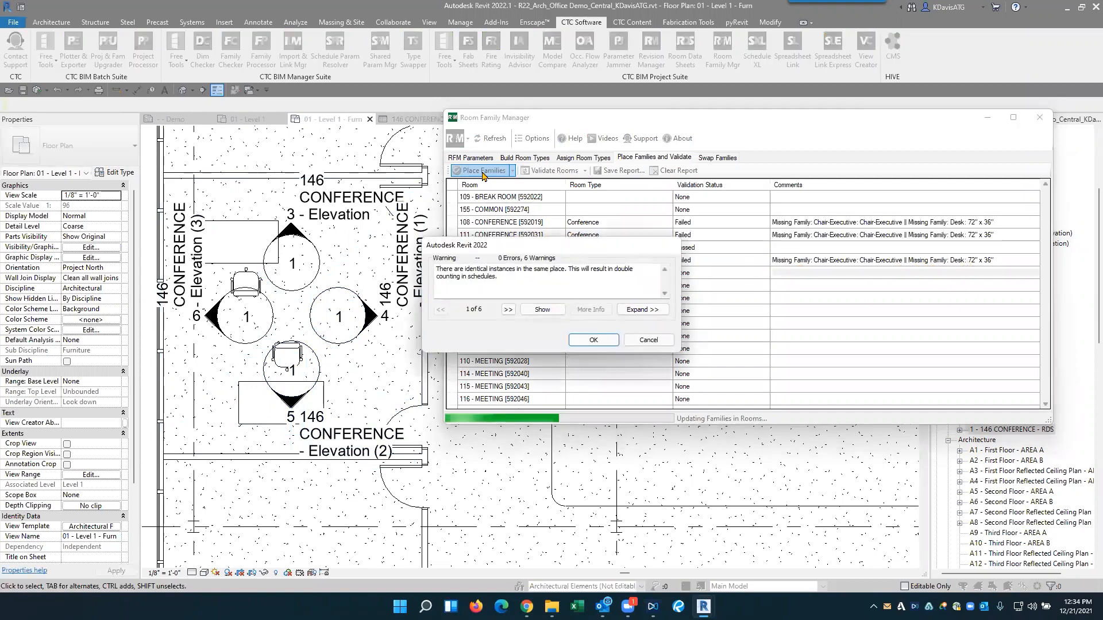
click(595, 340)
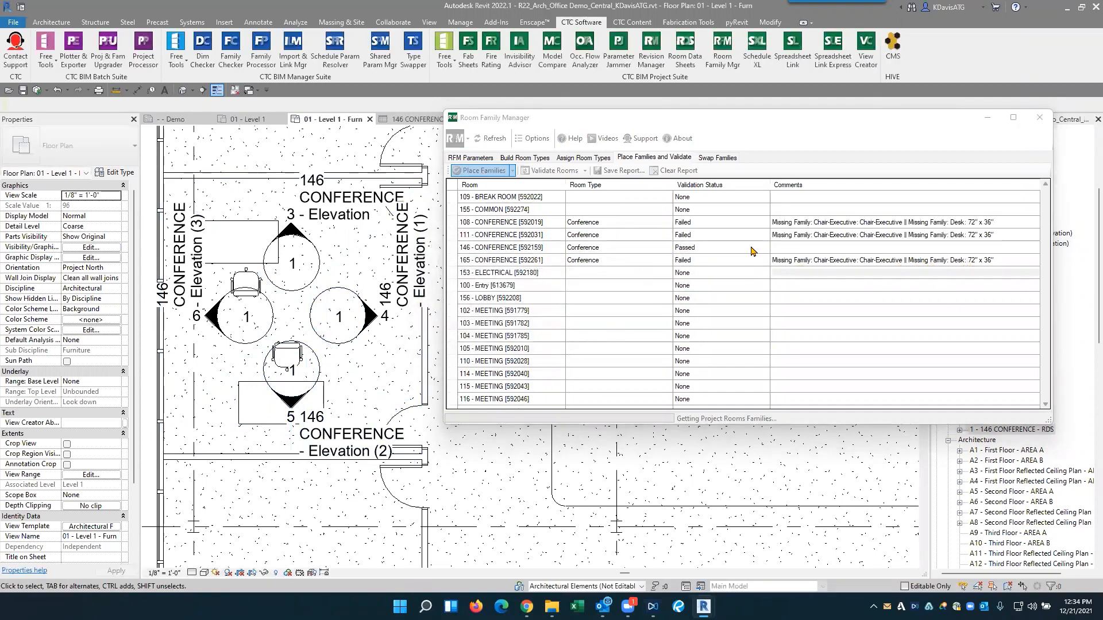
drag(699, 223, 701, 266)
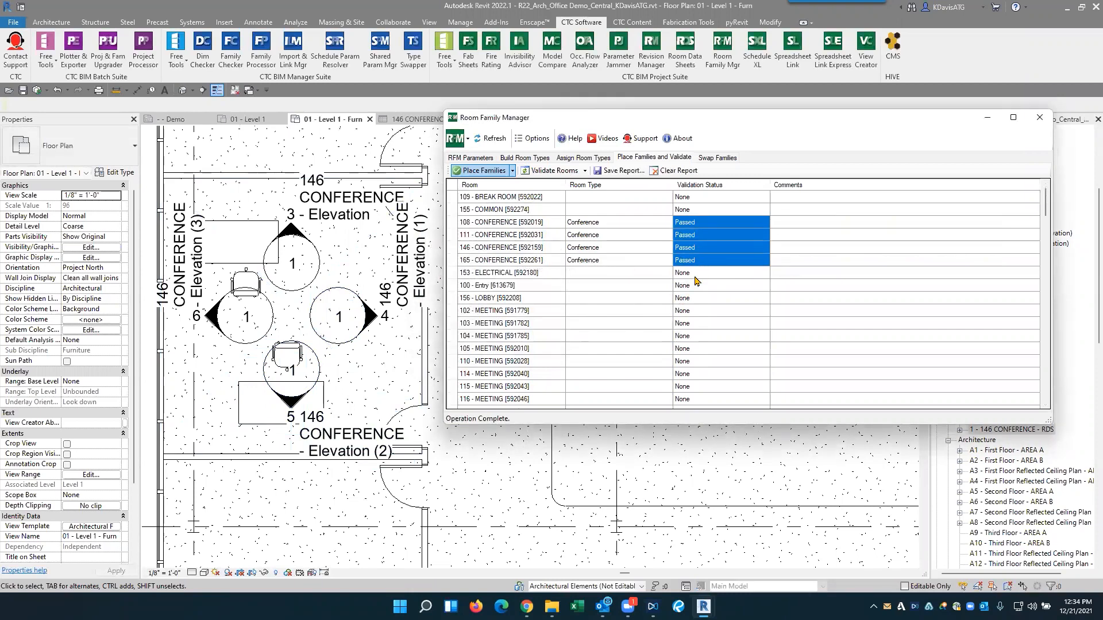
- Separate the stacked 72" x 36" desks in Conference 165, moving one toward the upper door and another toward the lower wall
scroll(368, 295, down, 6)
scroll(517, 437, up, 5)
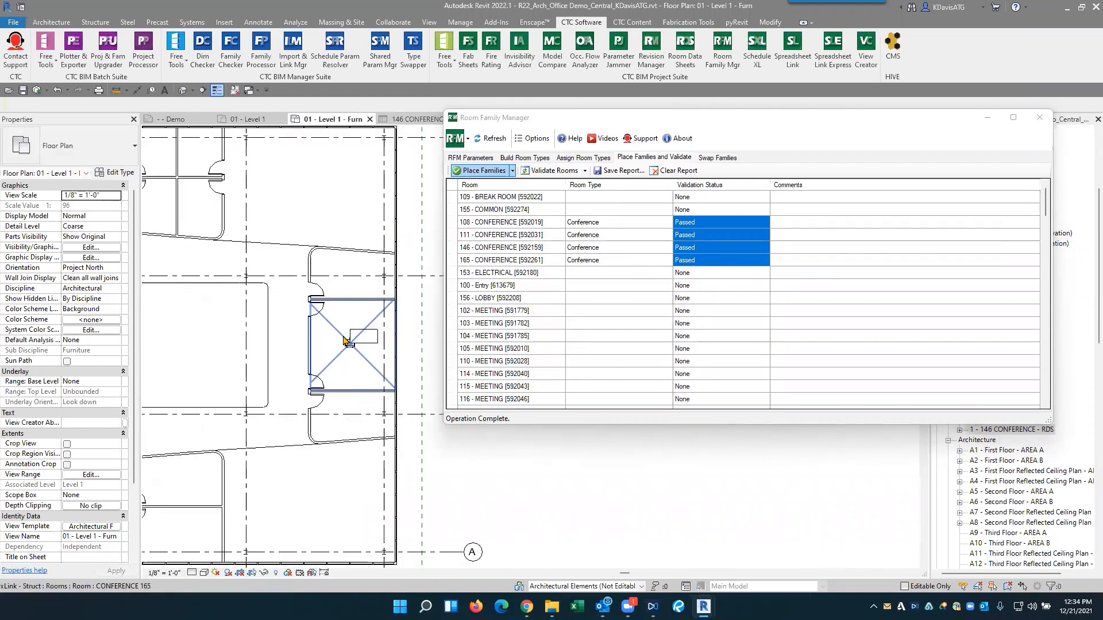
scroll(345, 340, up, 3)
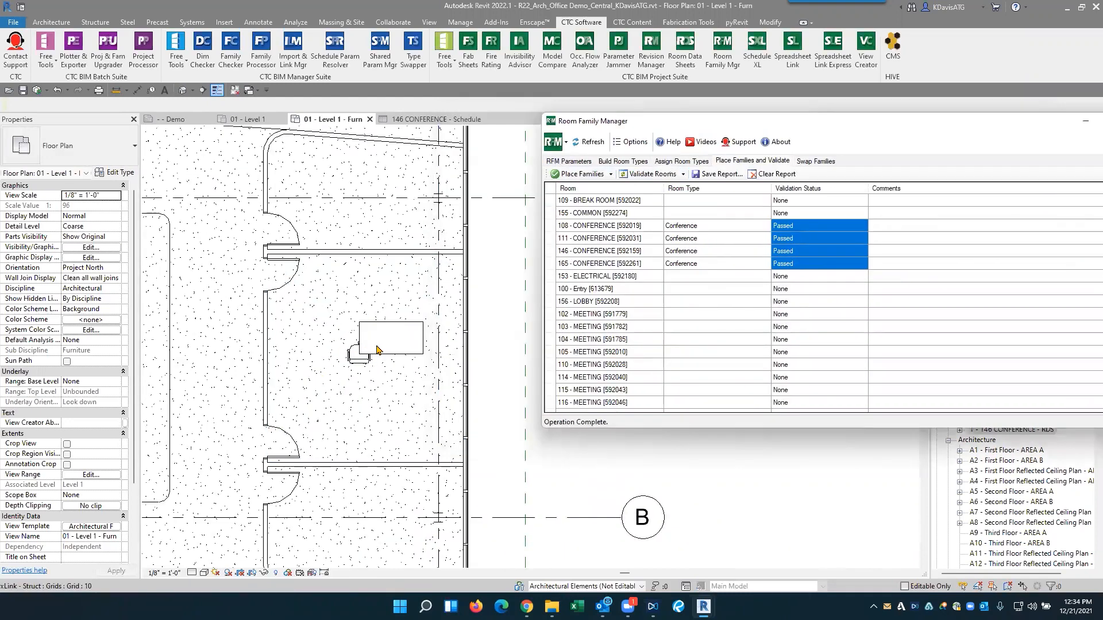
scroll(360, 369, up, 4)
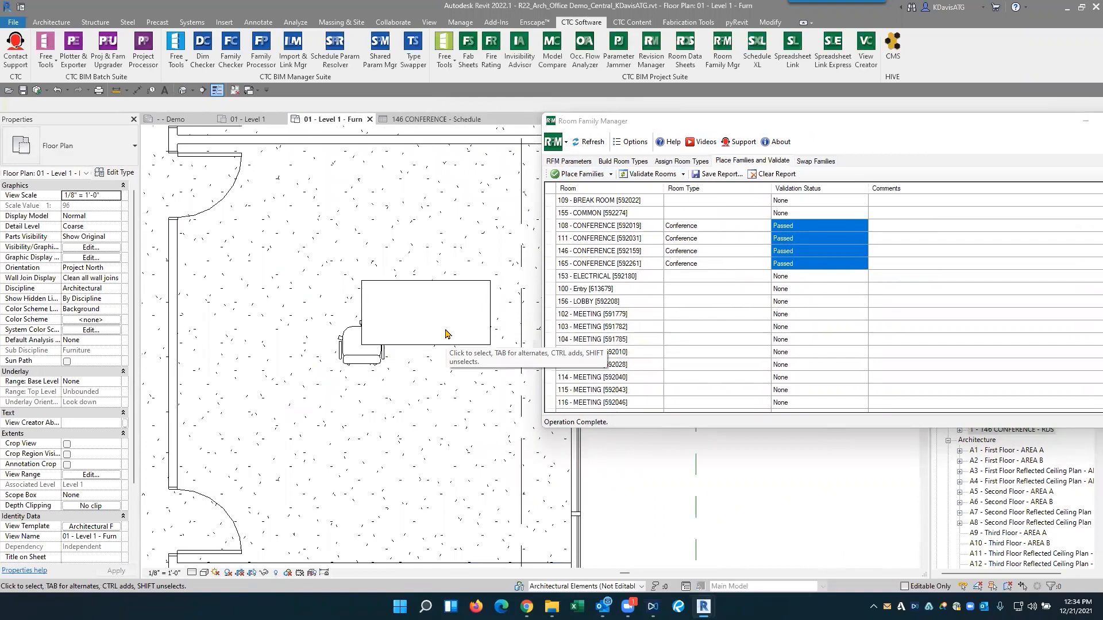
click(448, 344)
click(397, 286)
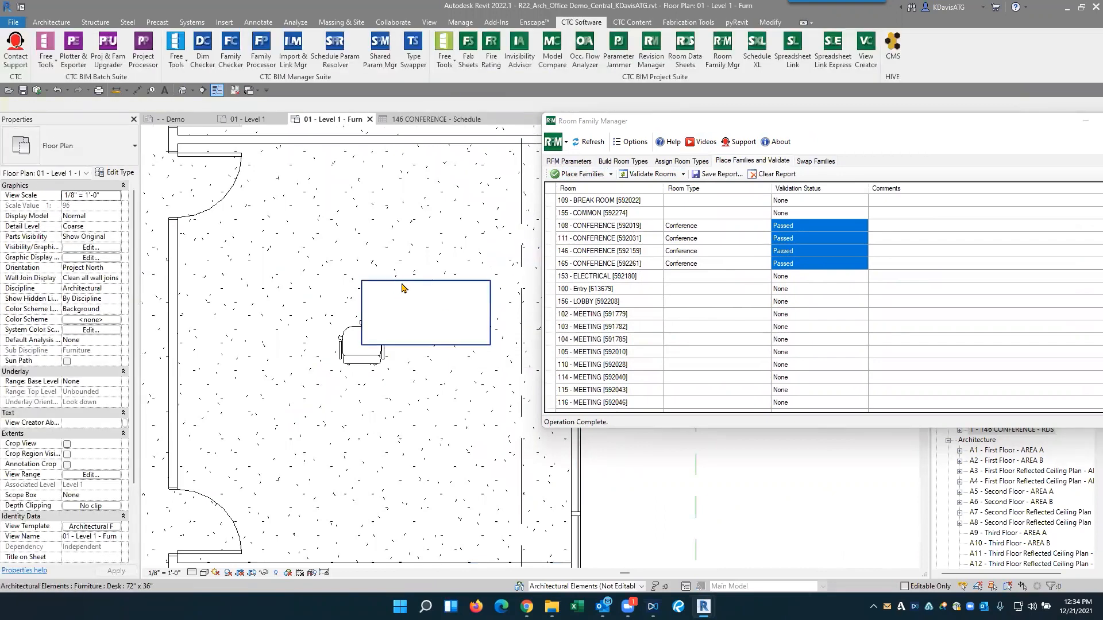
click(402, 284)
drag(432, 281, 314, 177)
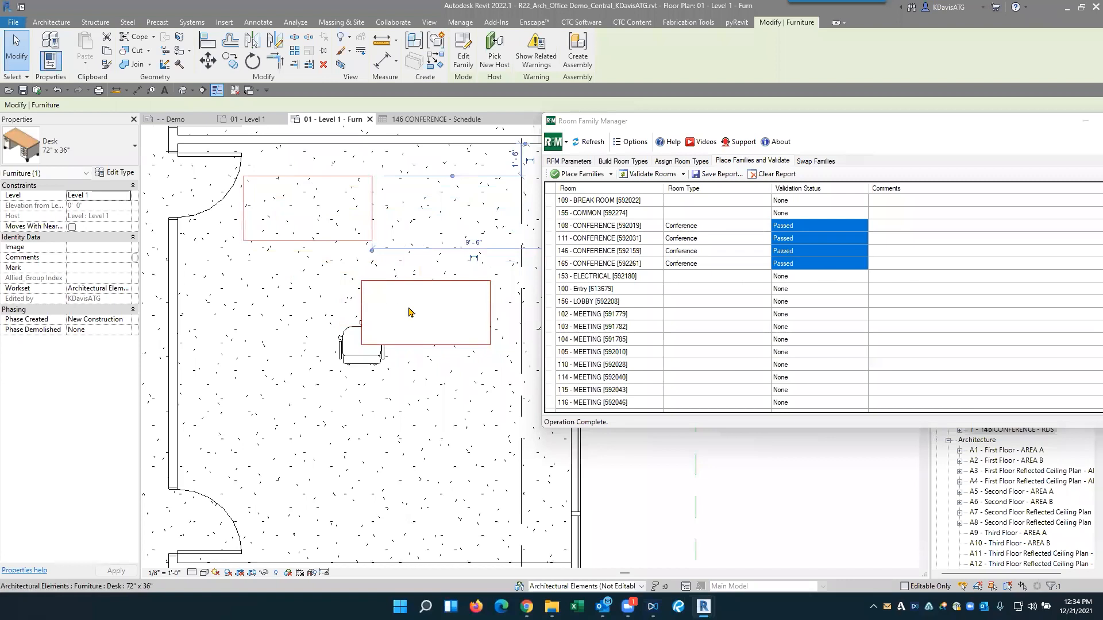
click(426, 282)
drag(446, 281, 436, 456)
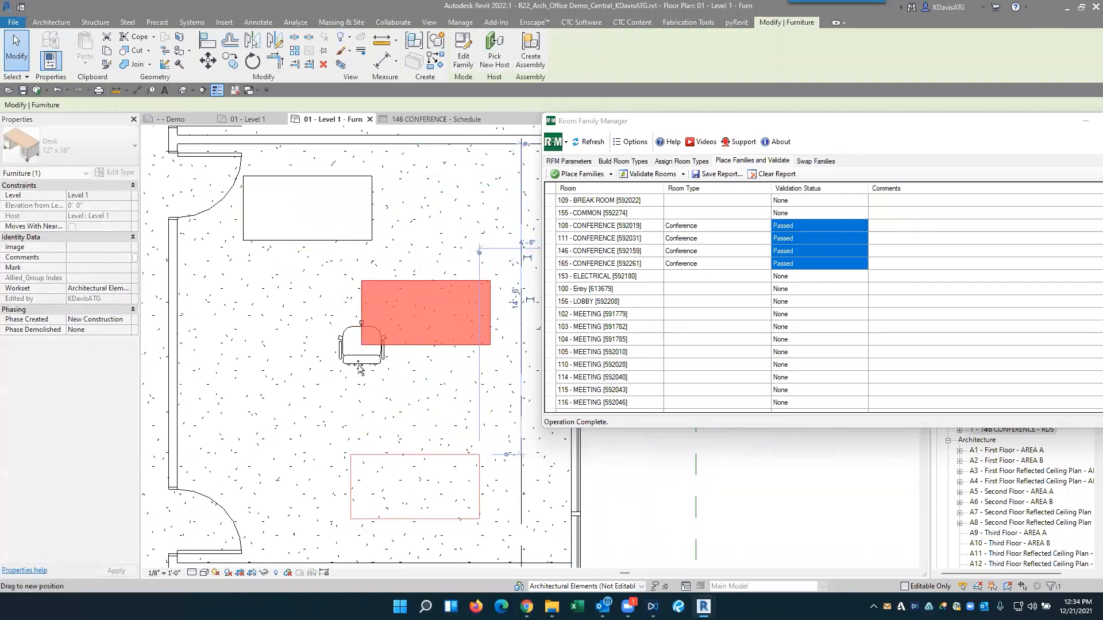
- Separate the stacked Chair-Executive instances in Conference 165, placing one above the lower desk and the other below the upper desk
click(371, 363)
drag(371, 363, 296, 429)
drag(368, 366, 422, 441)
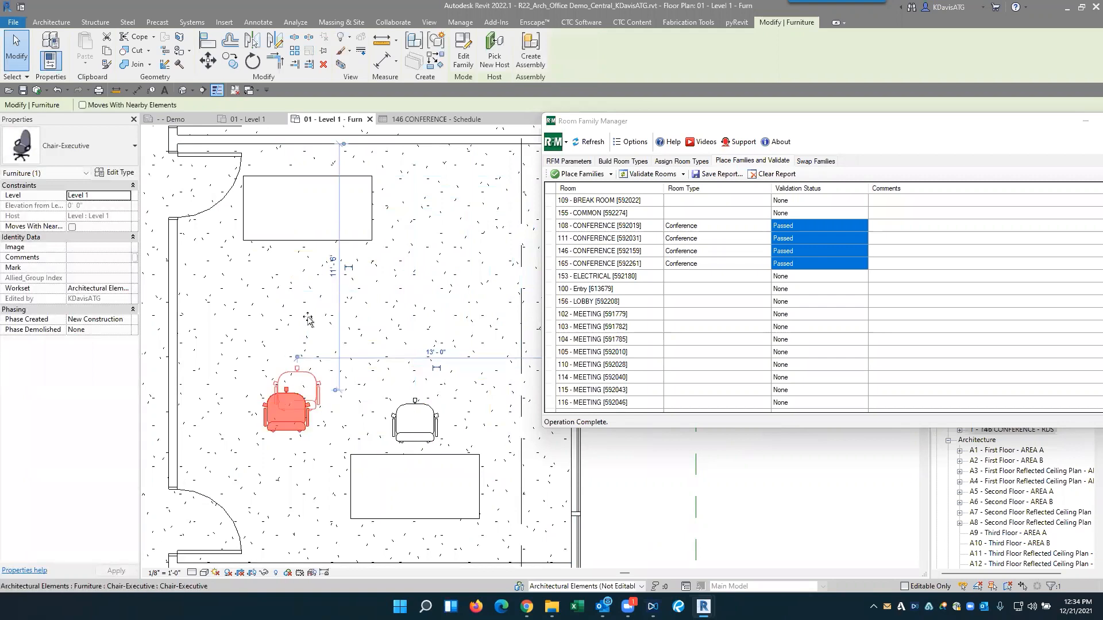
drag(286, 411, 307, 271)
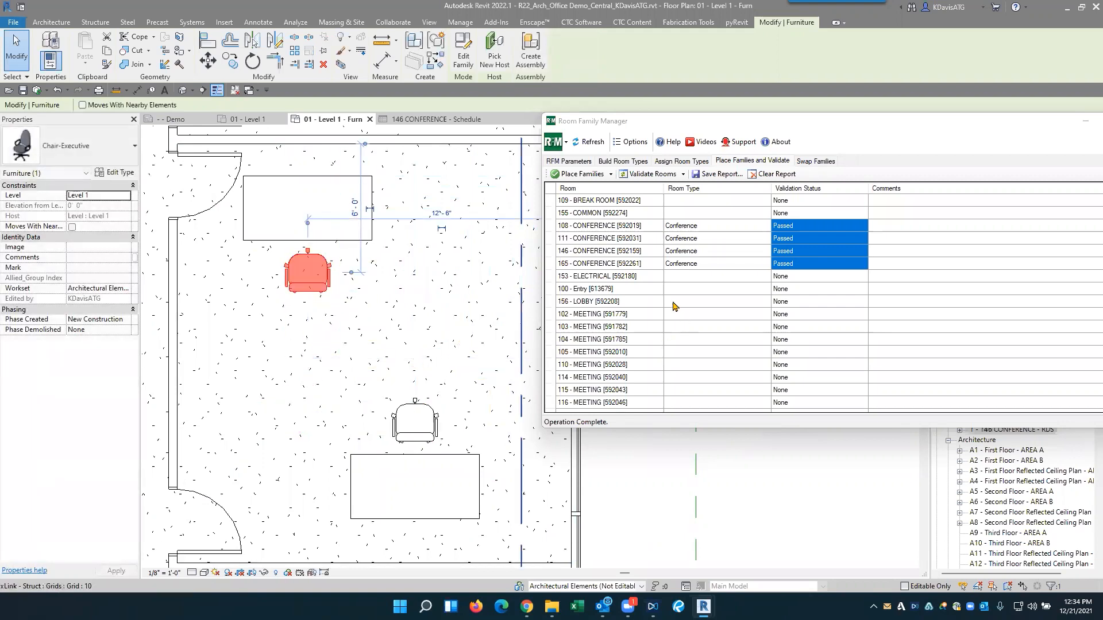
- Delete both desks and both executive chairs from Conference 165 in the 01 - Level 1 - Furn plan
click(638, 251)
drag(735, 127, 524, 127)
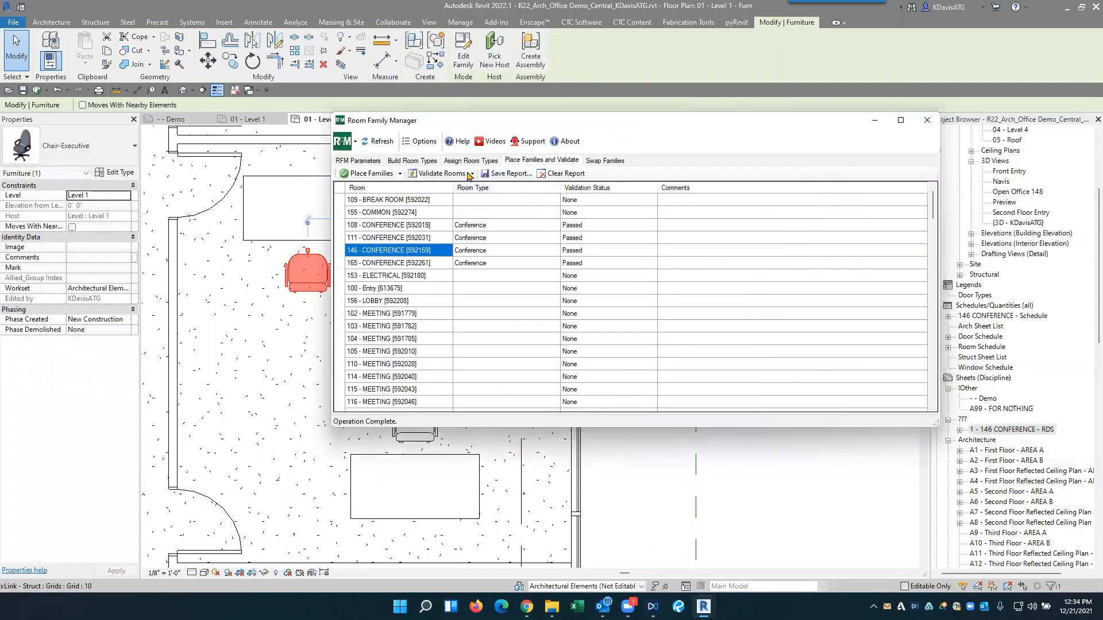
click(261, 279)
click(309, 286)
ctrl+click(404, 438)
ctrl+click(380, 455)
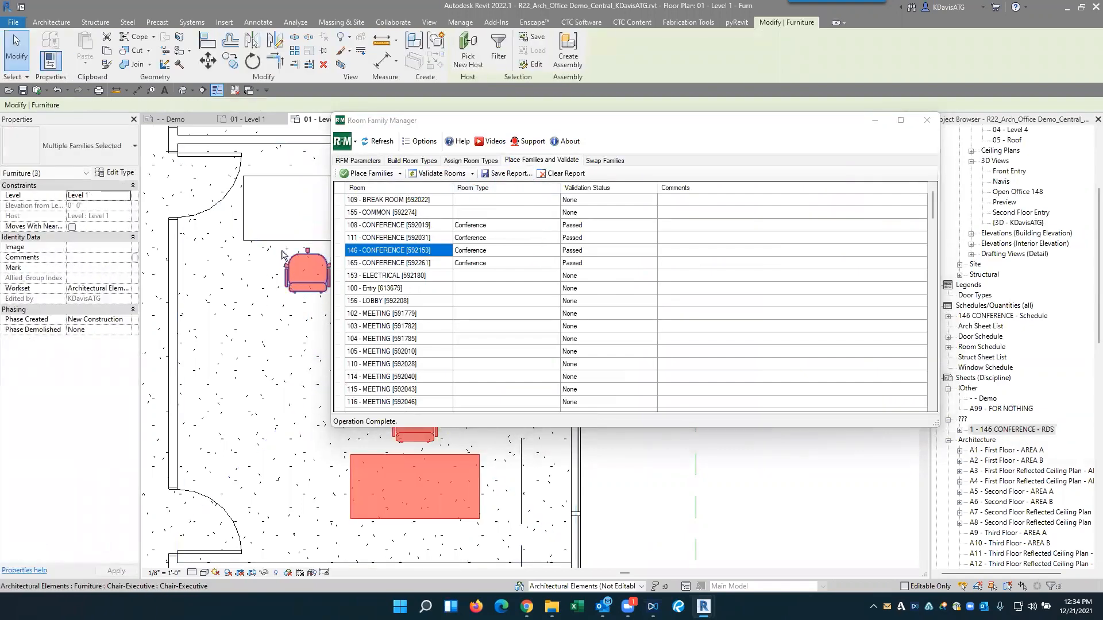
ctrl+click(288, 240)
key(Delete)
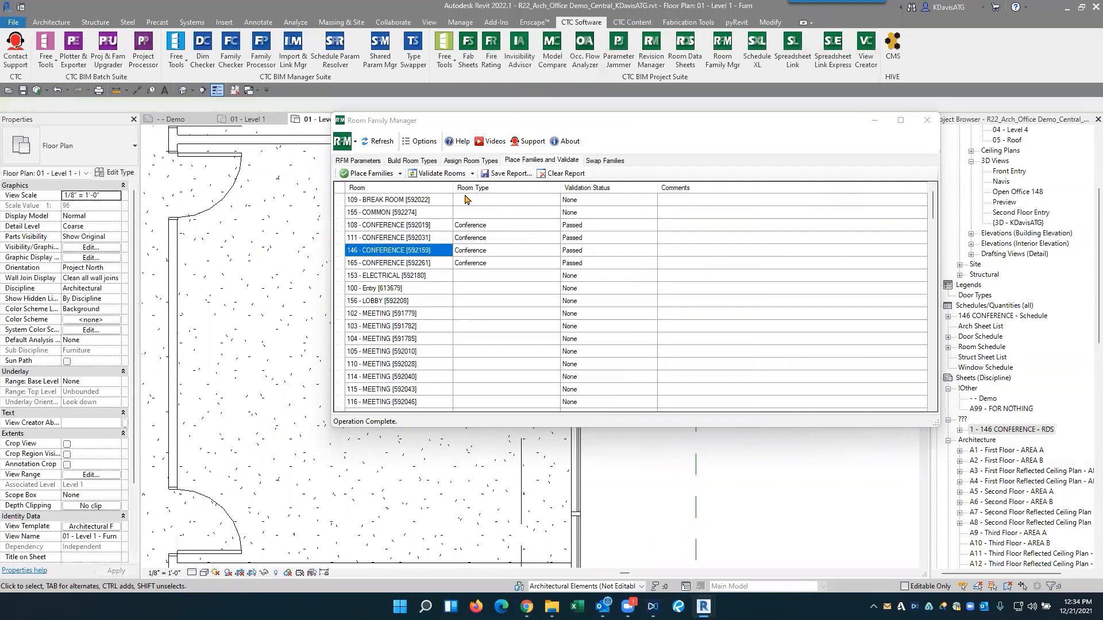
- Validate the rooms again and check the status and missing-family comments of Conference 165
click(460, 175)
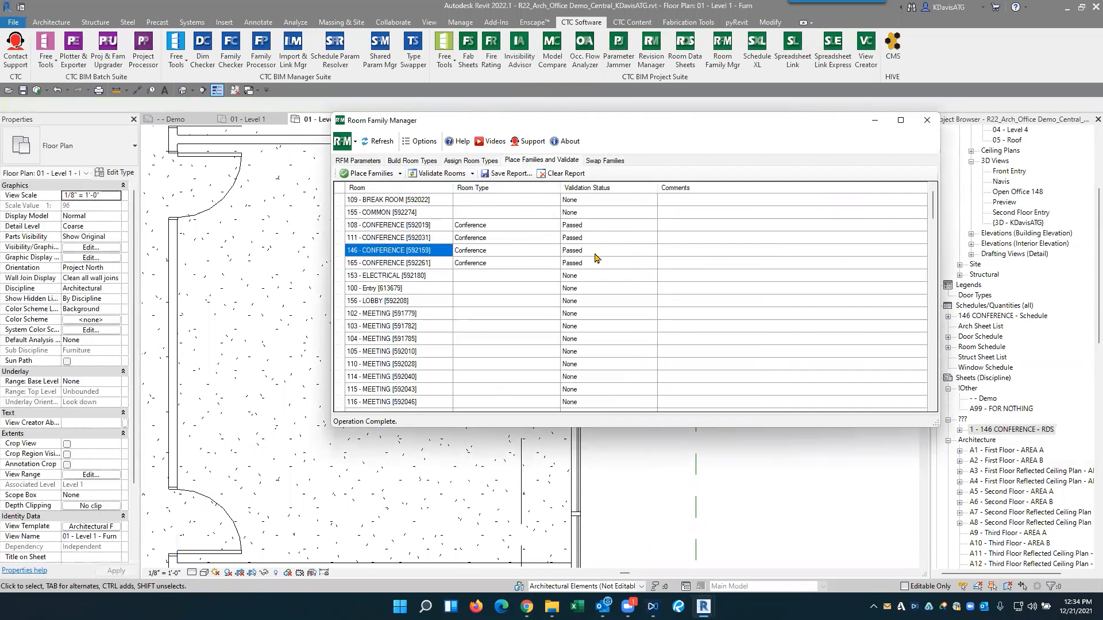
click(438, 173)
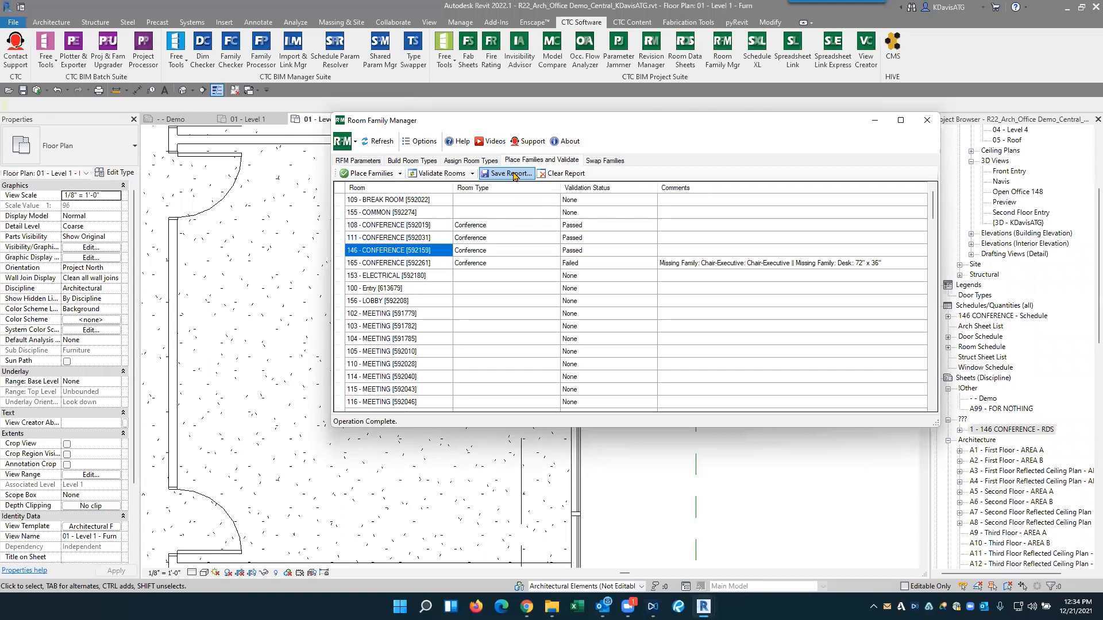
click(382, 176)
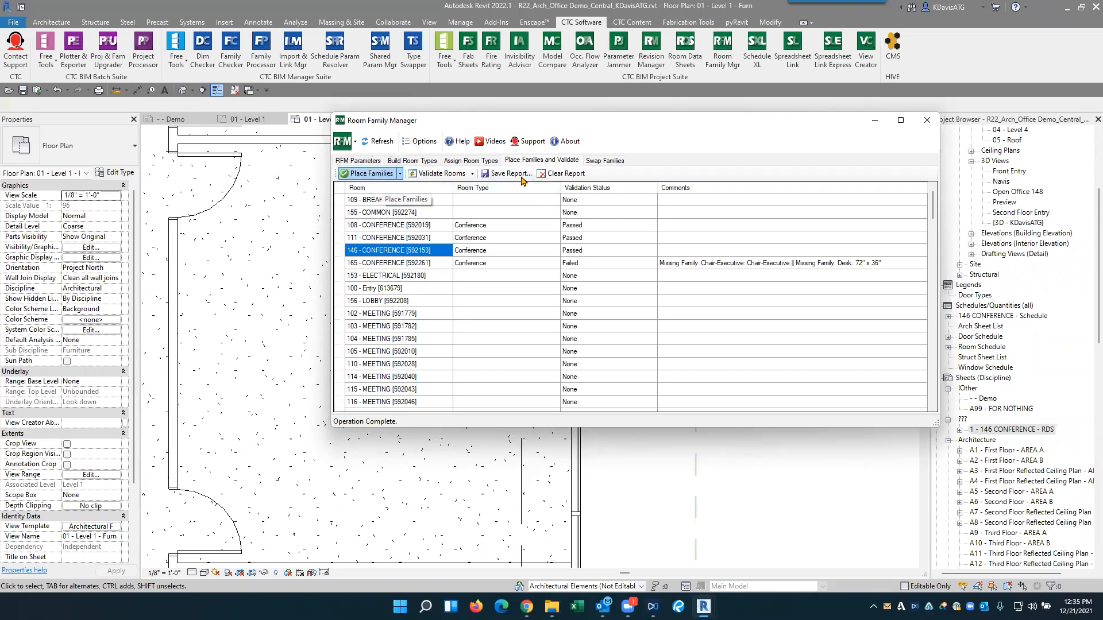
click(598, 265)
double_click(883, 268)
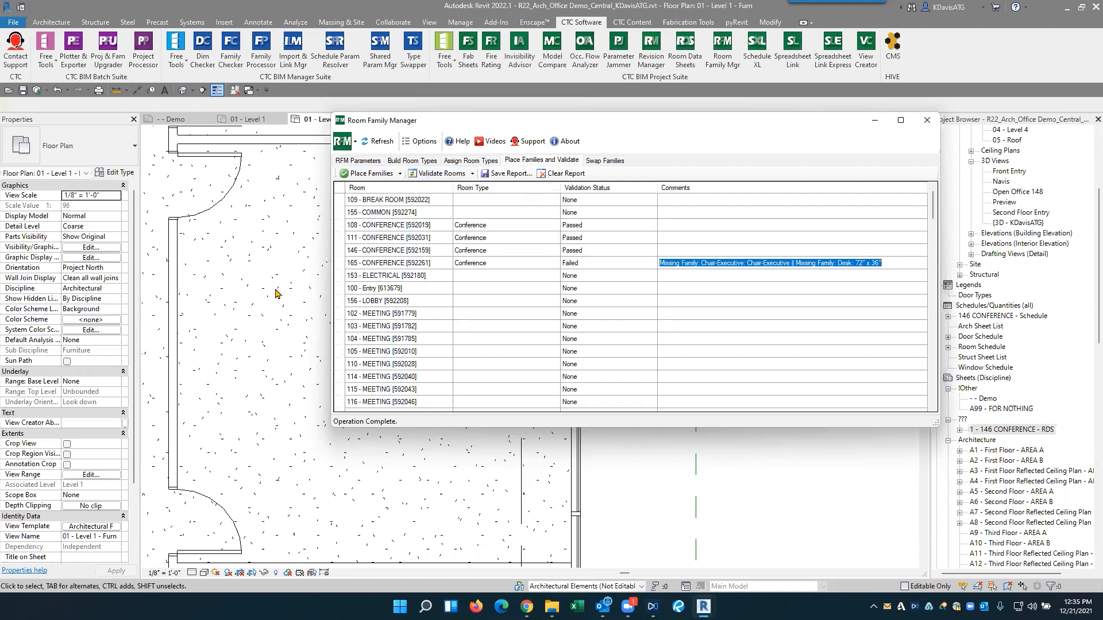
scroll(270, 287, down, 2)
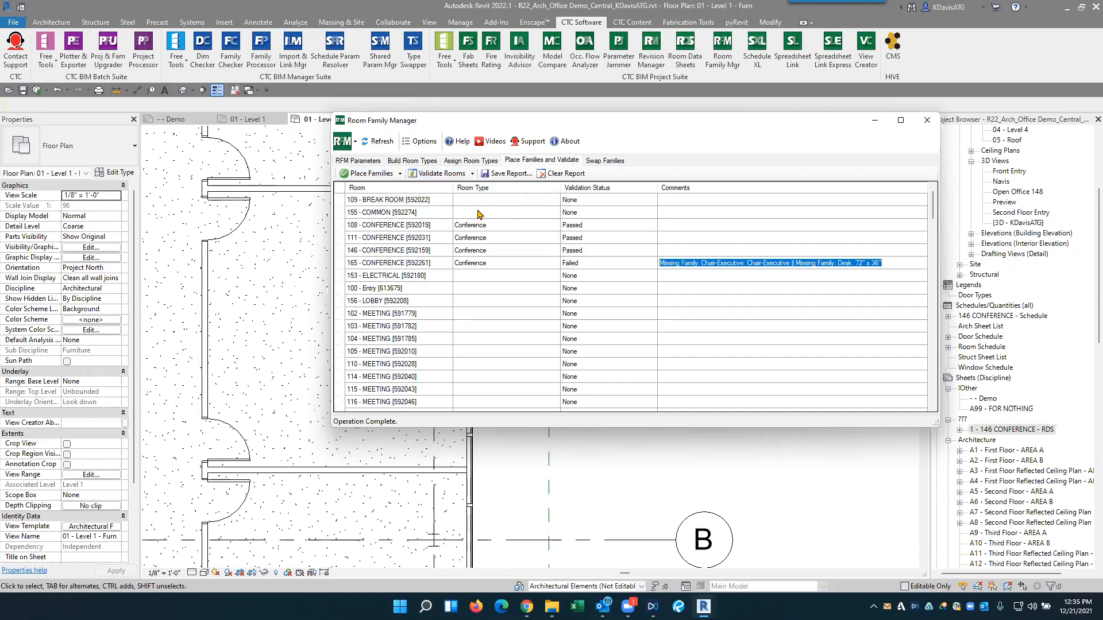
- Open the Swap Families mappings for the Conference room type
drag(503, 125, 503, 102)
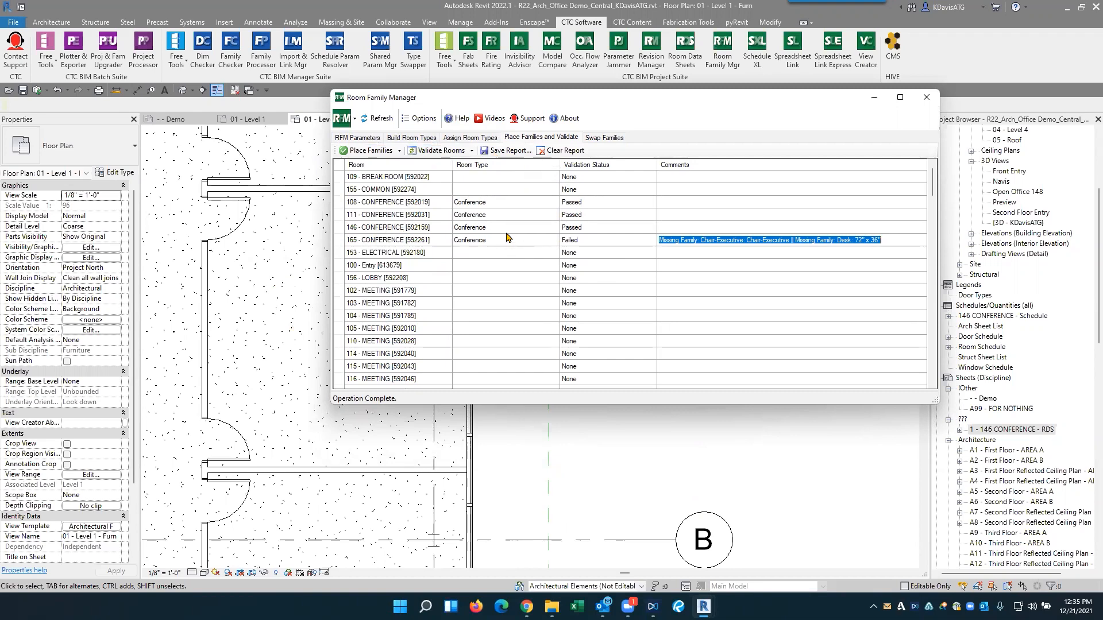
click(604, 138)
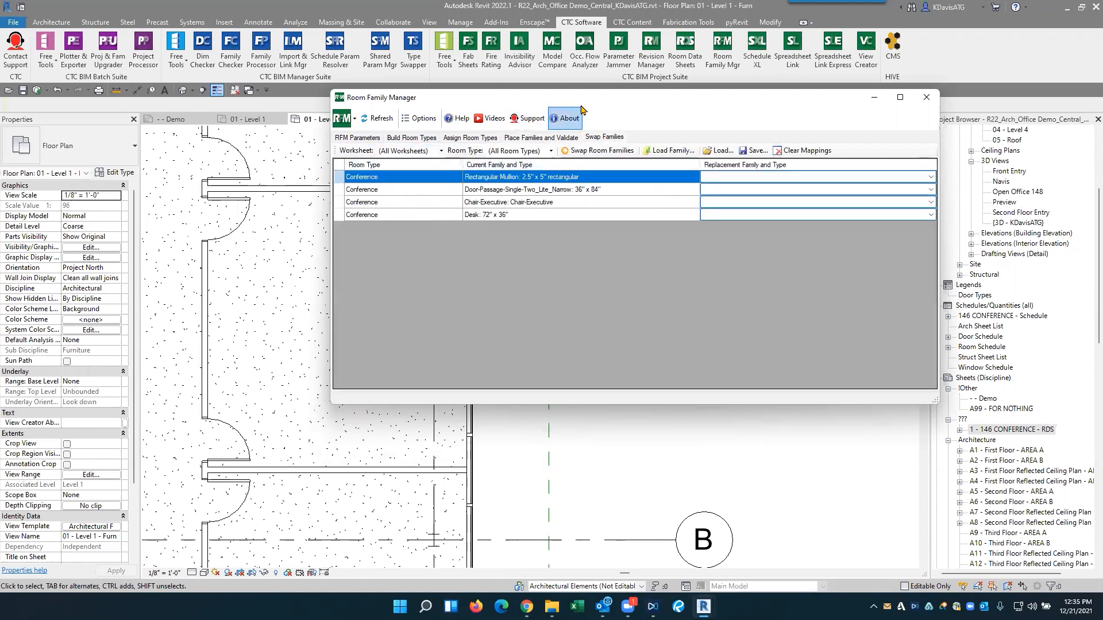
drag(623, 98, 559, 94)
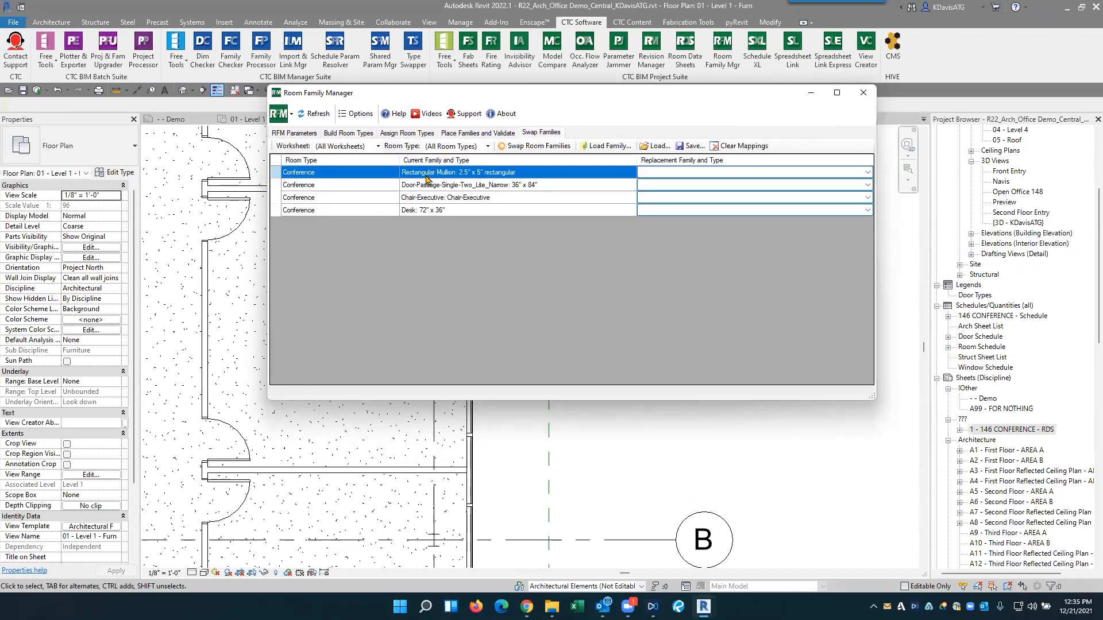
click(699, 175)
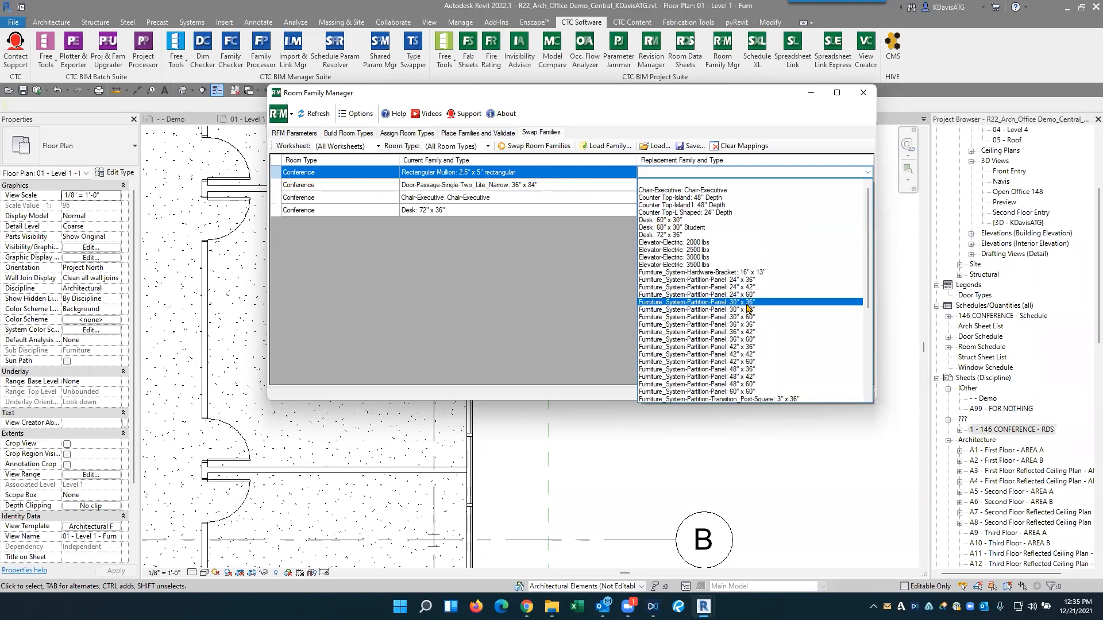
click(701, 228)
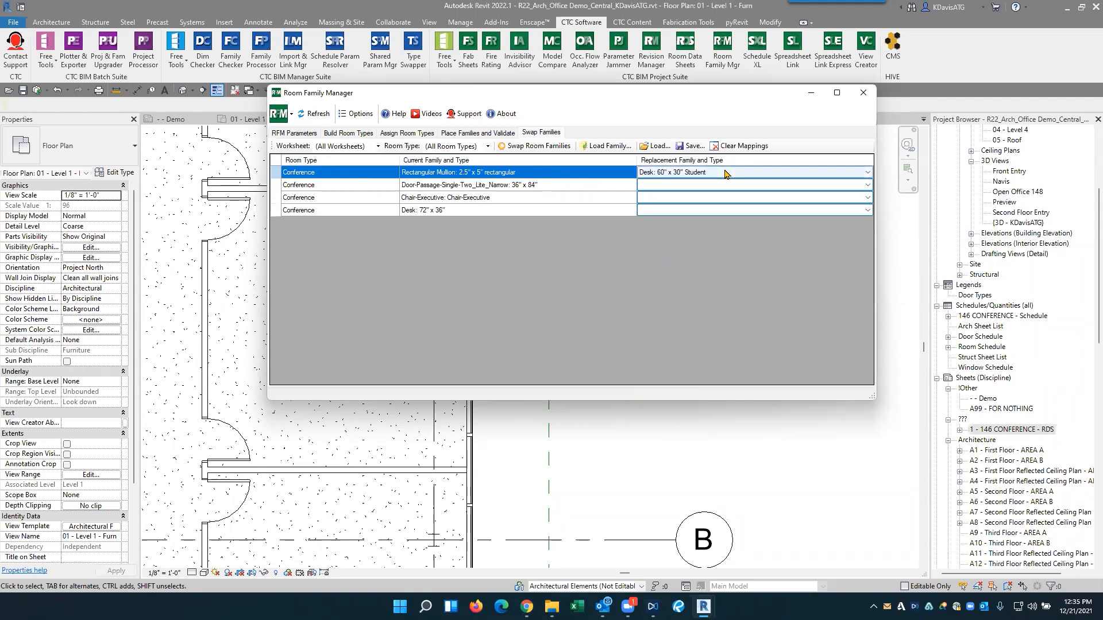
click(475, 190)
click(693, 173)
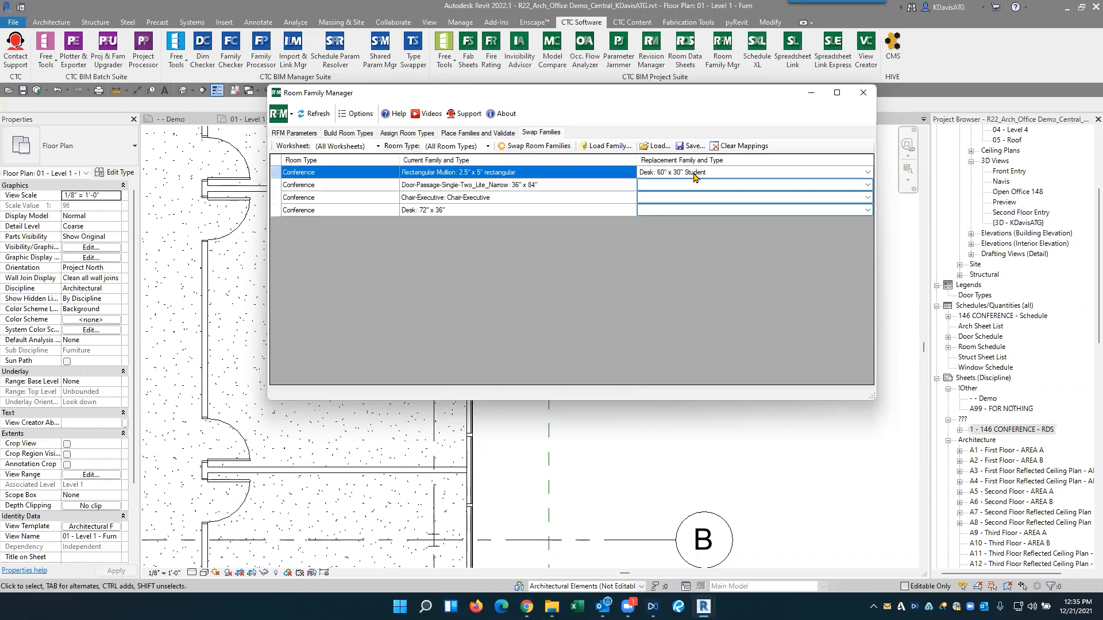
click(674, 187)
click(436, 186)
- Set Desk: 60" x 30" as the replacement for the Conference rooms' Desk: 72" x 36" family type
click(434, 212)
click(719, 211)
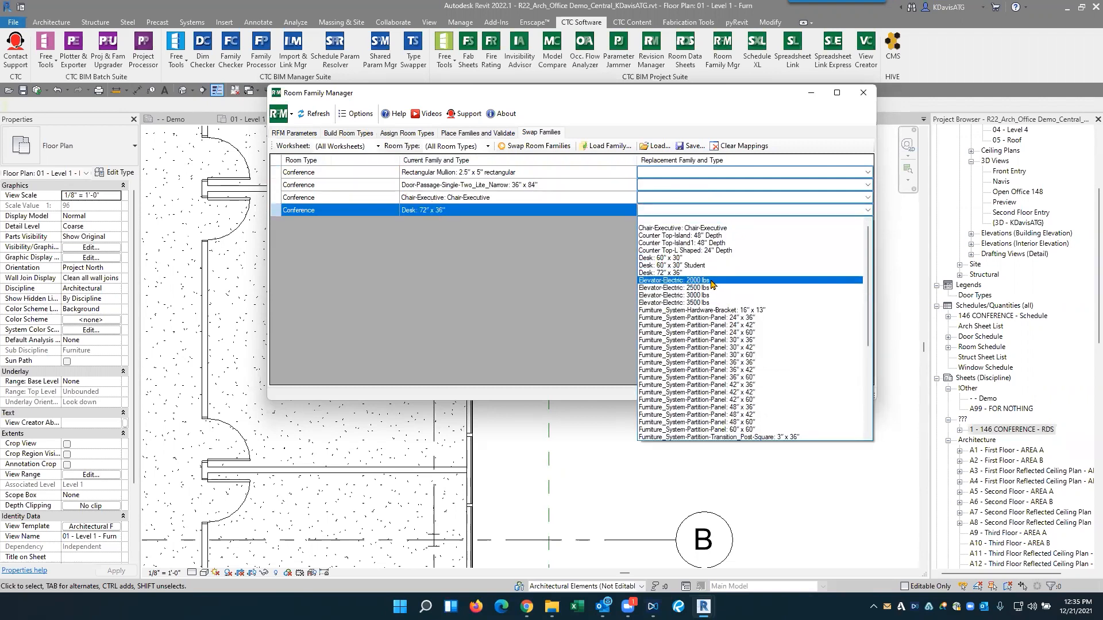
click(713, 266)
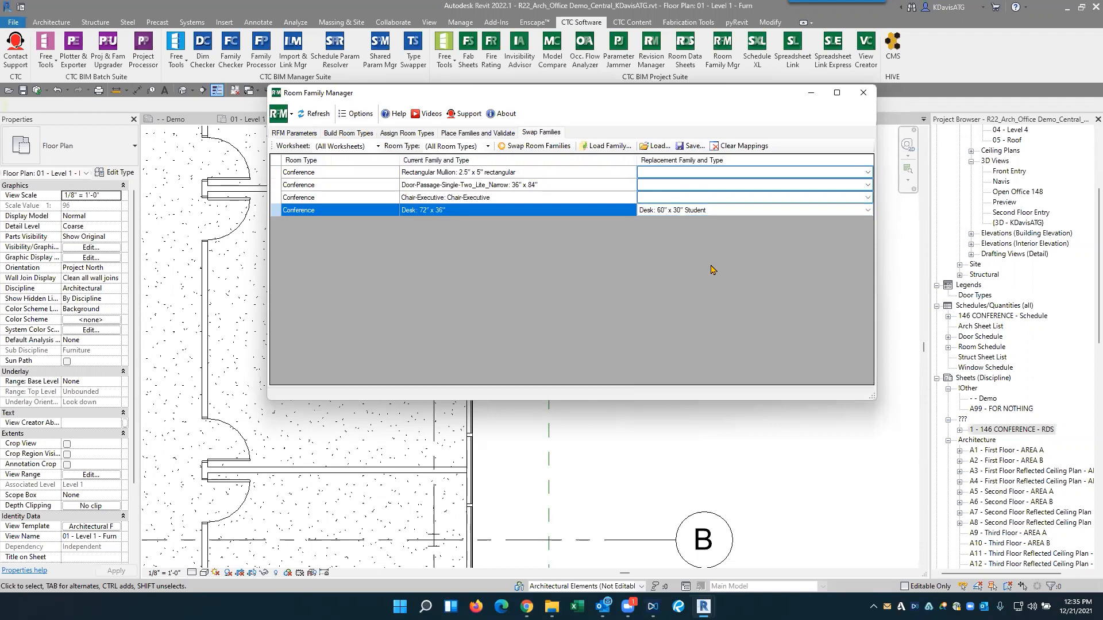
click(706, 211)
scroll(689, 242, up, 5)
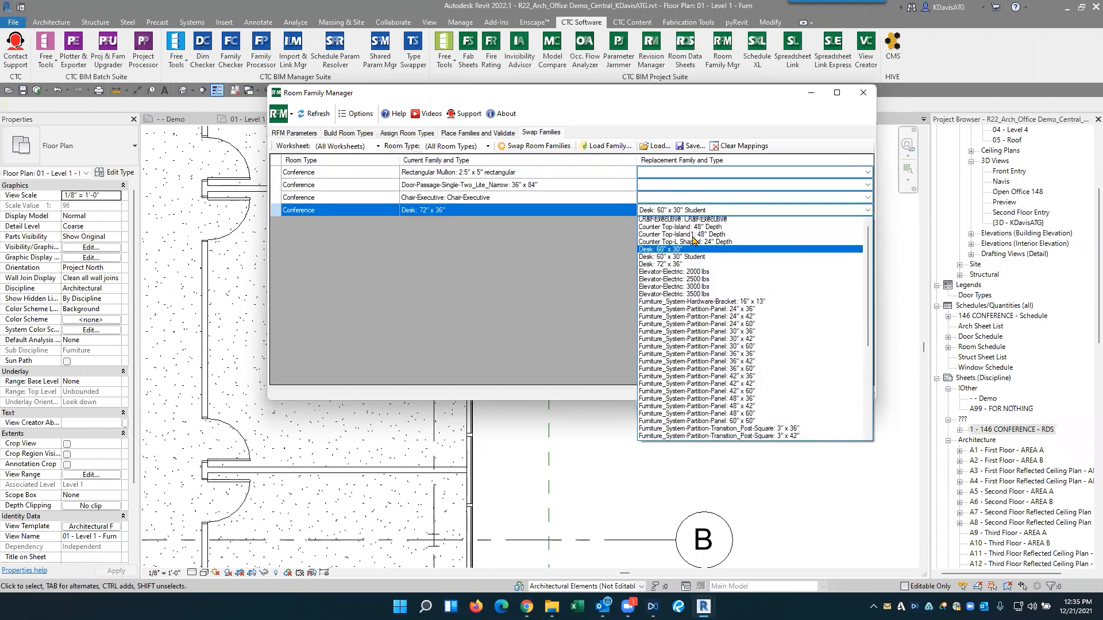
click(671, 260)
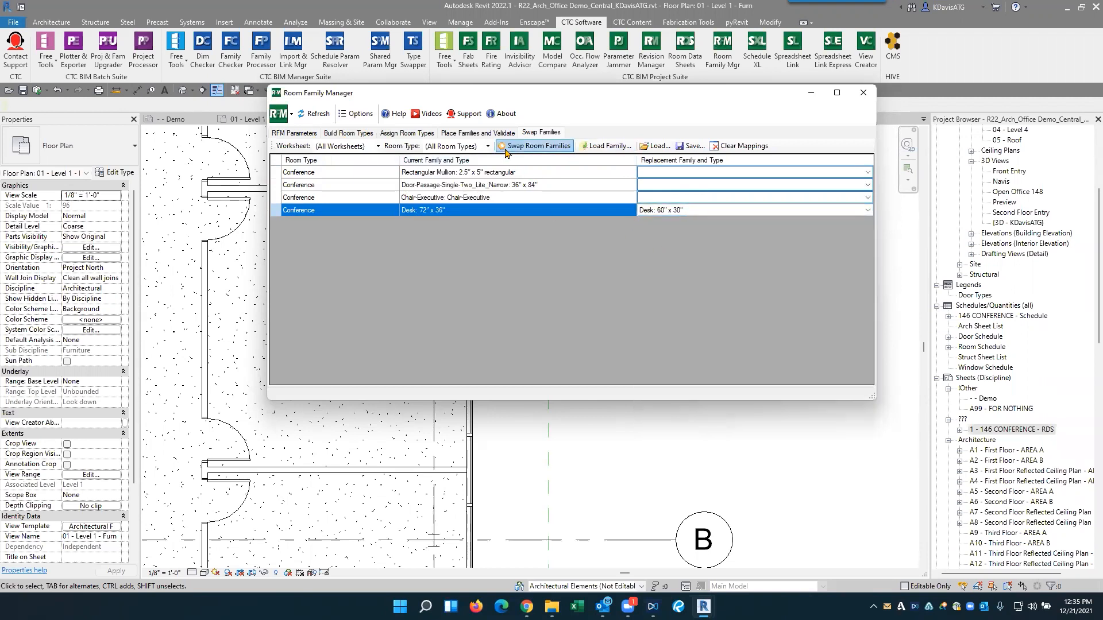
- Run the room family swap on the Conference rooms with Conference 146 in view
click(536, 151)
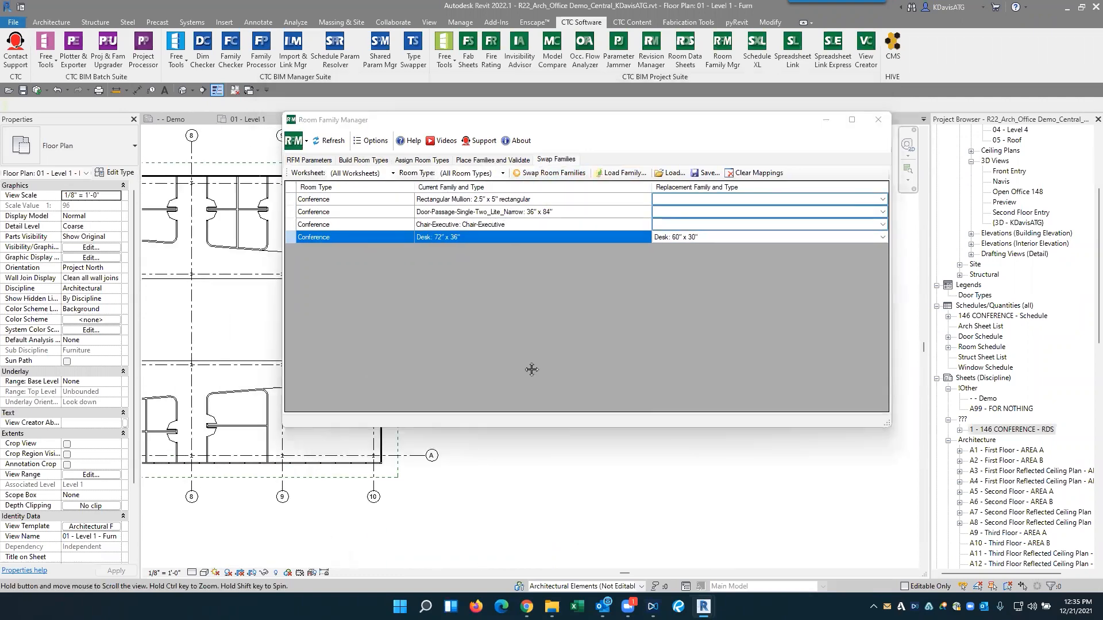
scroll(216, 368, up, 5)
click(570, 174)
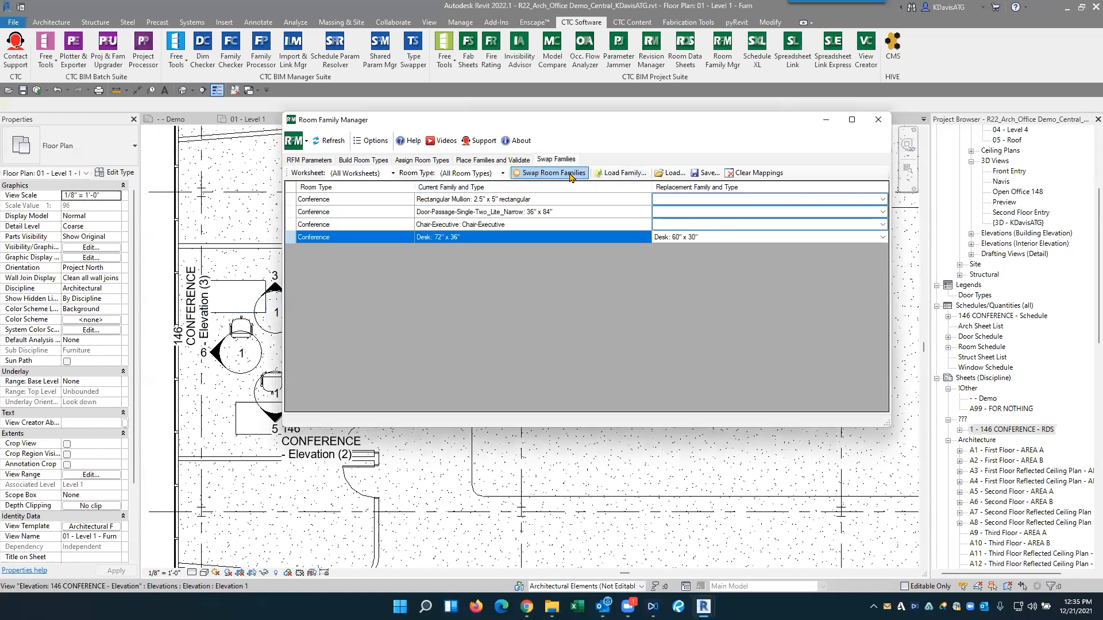
click(570, 174)
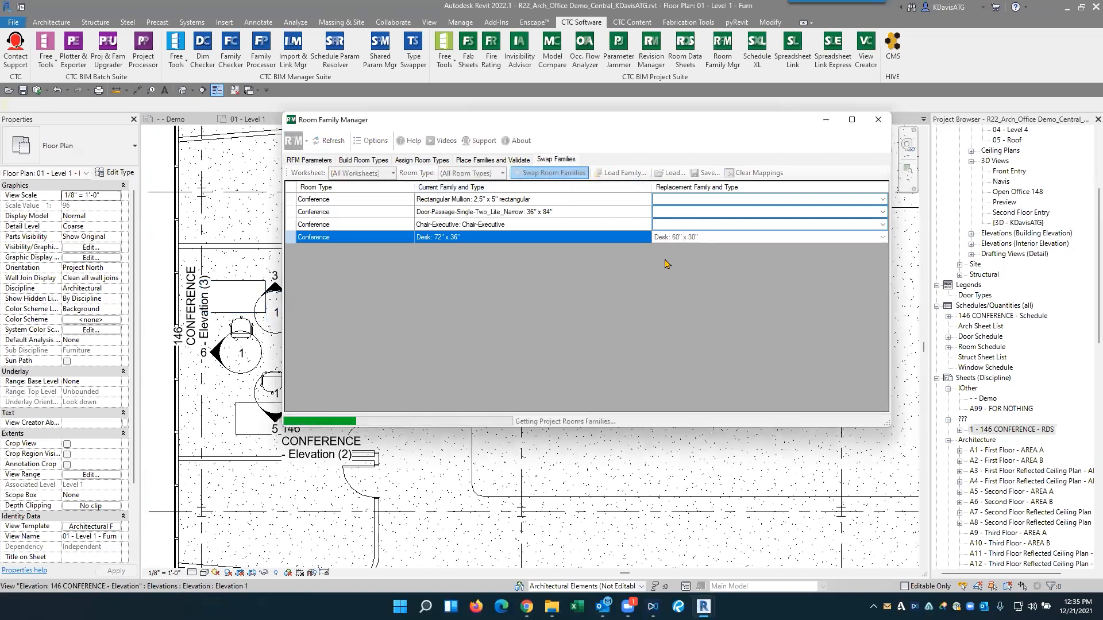
click(595, 344)
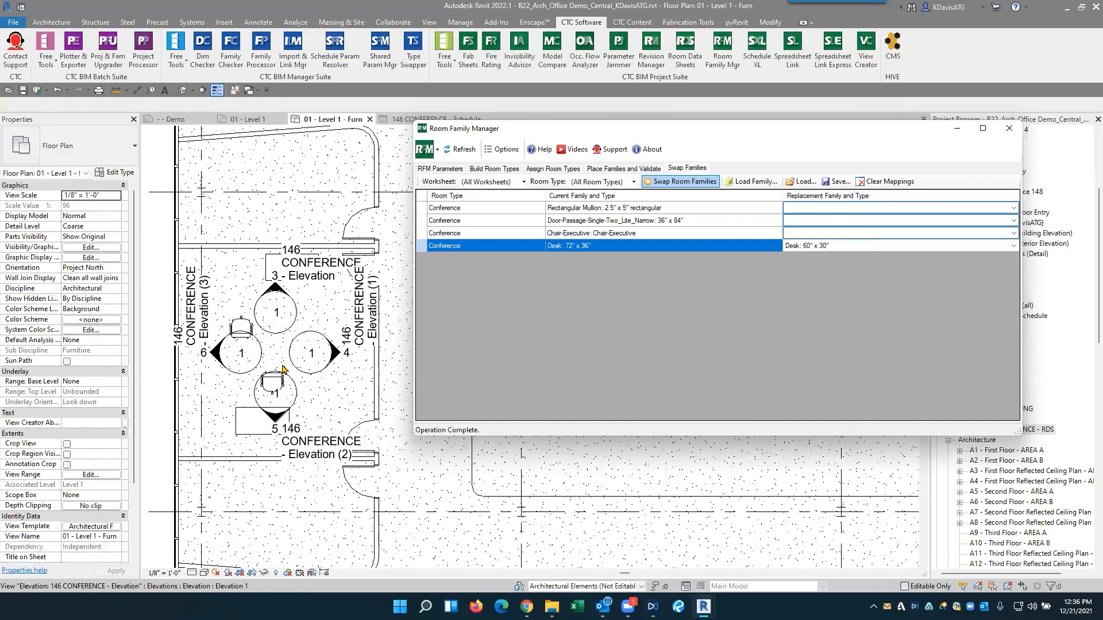
- Open the Room Family Manager options and check the Casework entry among the family categories to display
drag(476, 209, 475, 235)
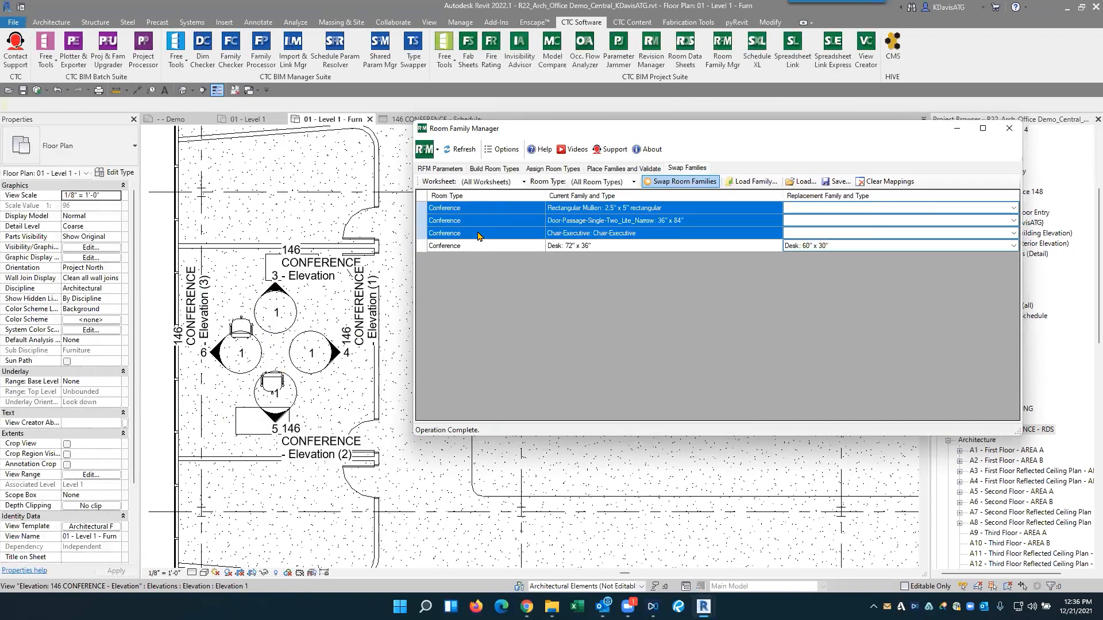
drag(584, 208, 586, 218)
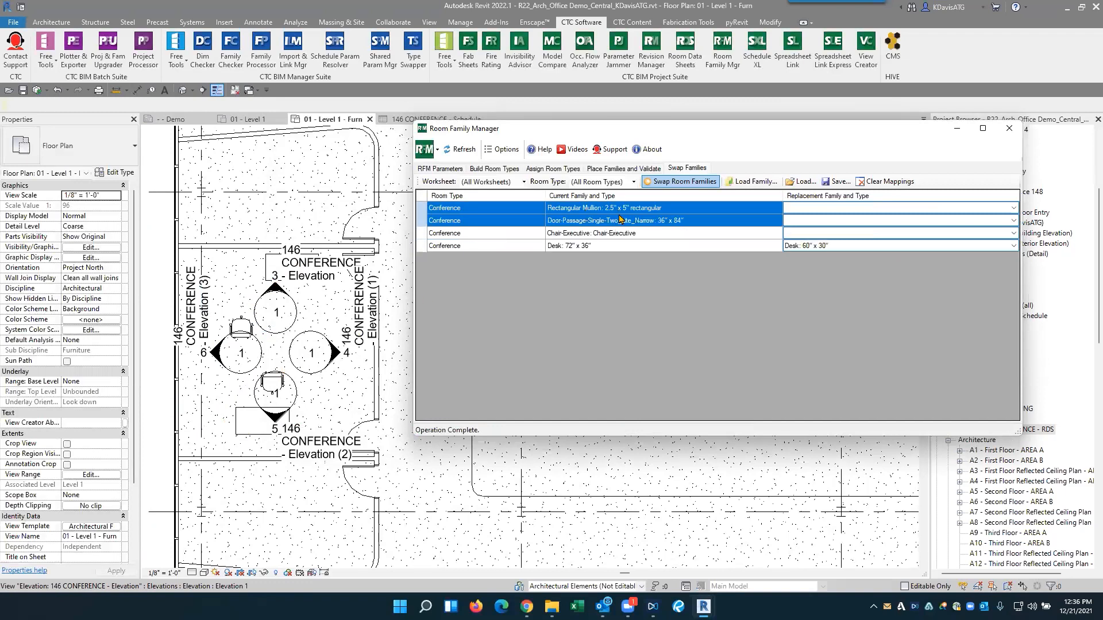
click(502, 149)
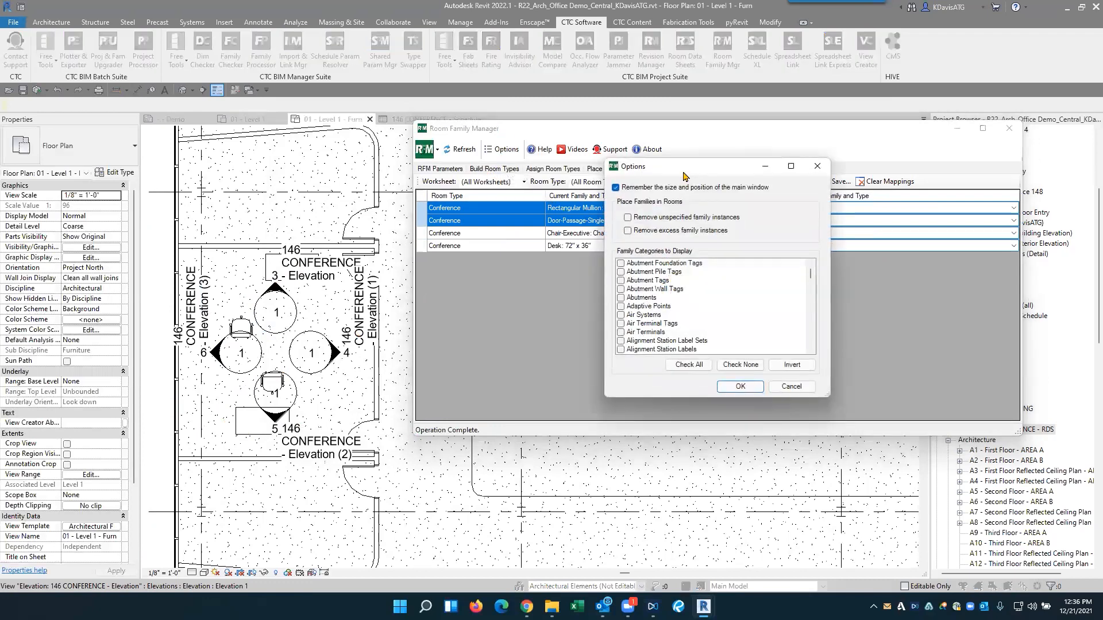
drag(687, 171, 545, 169)
scroll(534, 316, down, 3)
scroll(534, 316, down, 20)
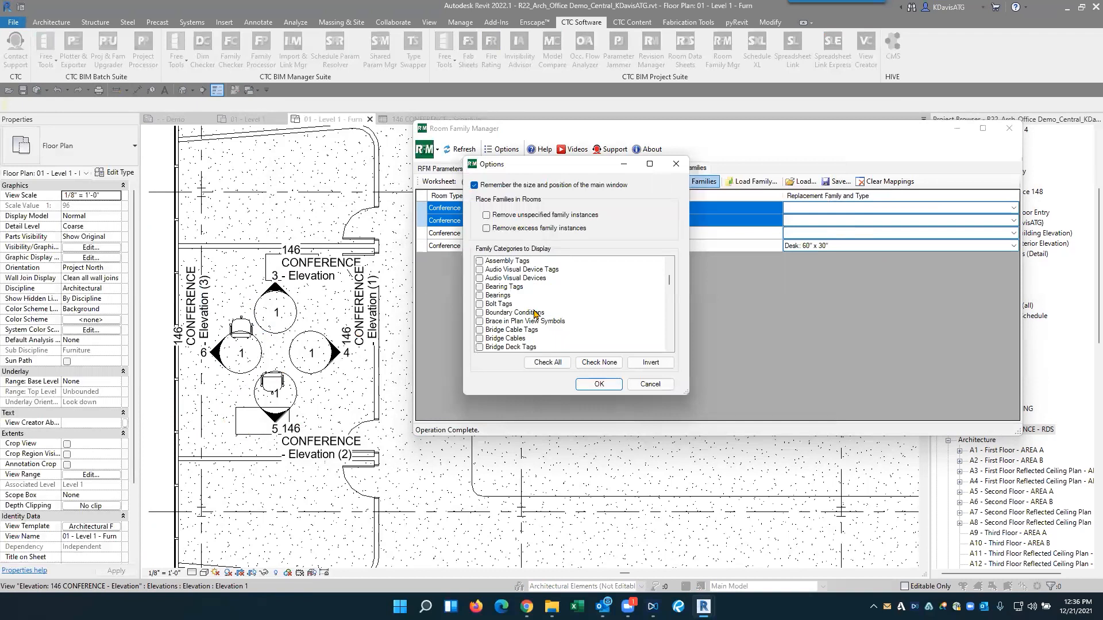
scroll(534, 313, up, 5)
click(488, 304)
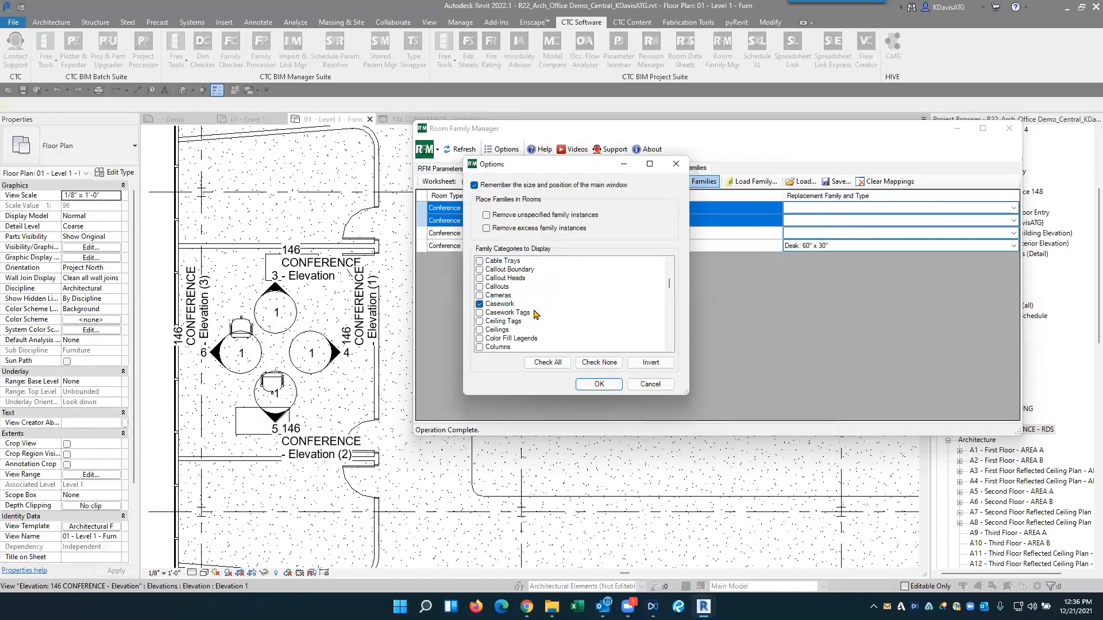
click(487, 305)
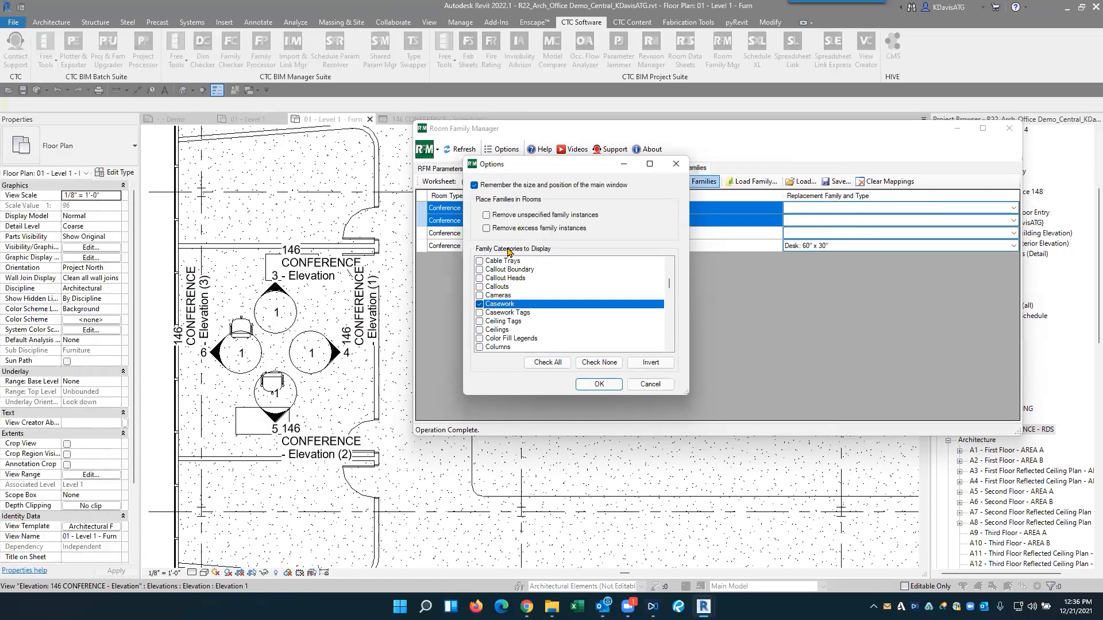
- Look through the other family categories to display, including Electrical Equipment and Electrical Fixtures, and cancel the options
scroll(512, 321, down, 12)
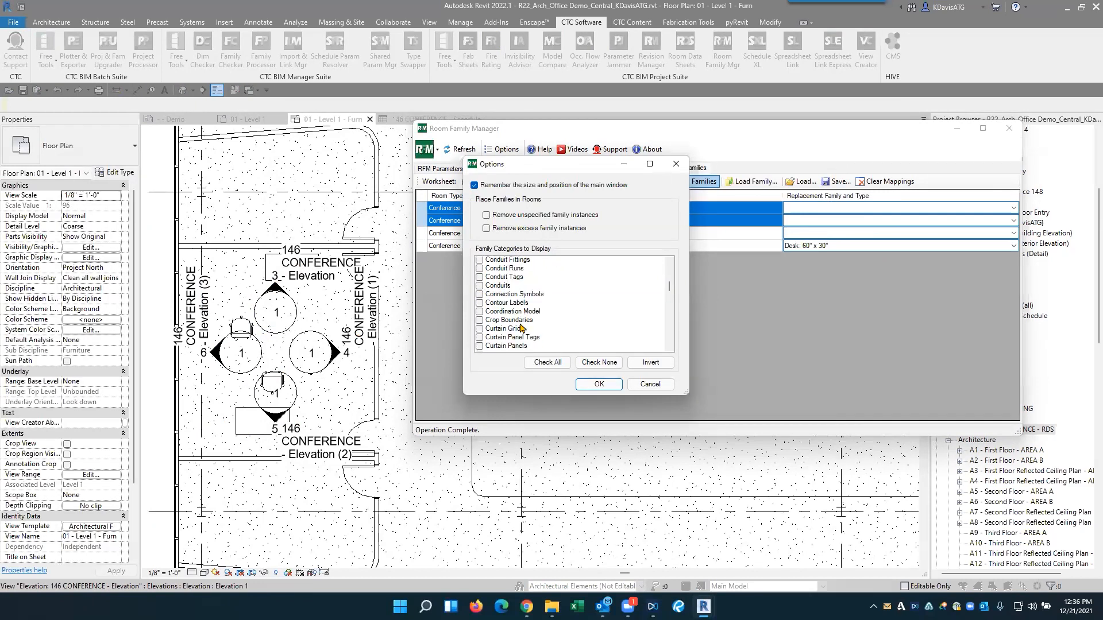
scroll(520, 327, down, 1)
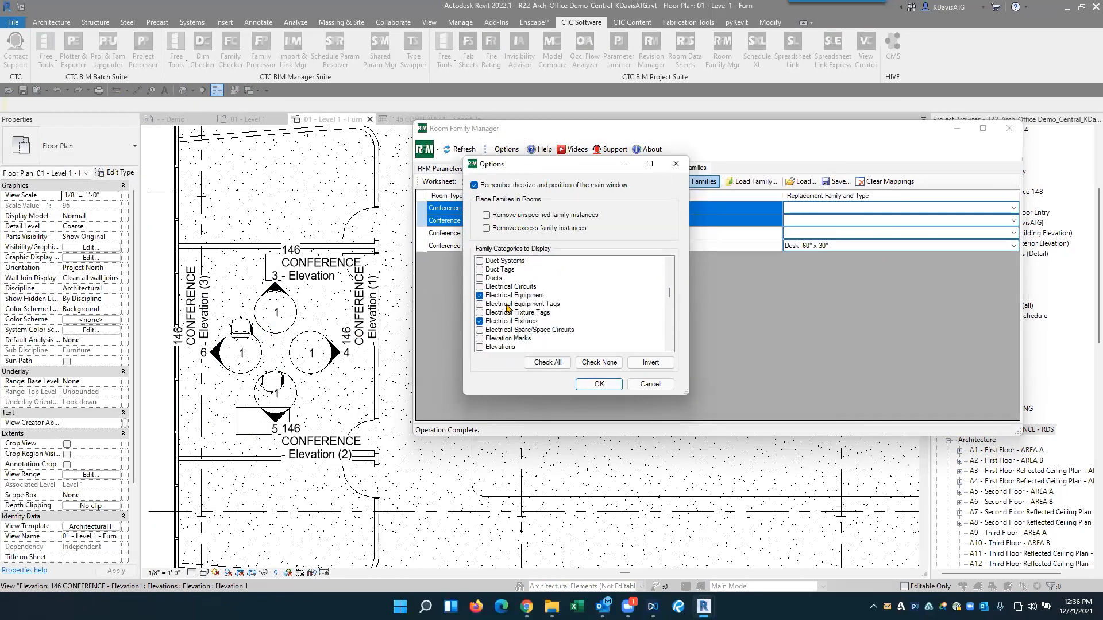
scroll(506, 318, up, 1)
scroll(506, 318, up, 4)
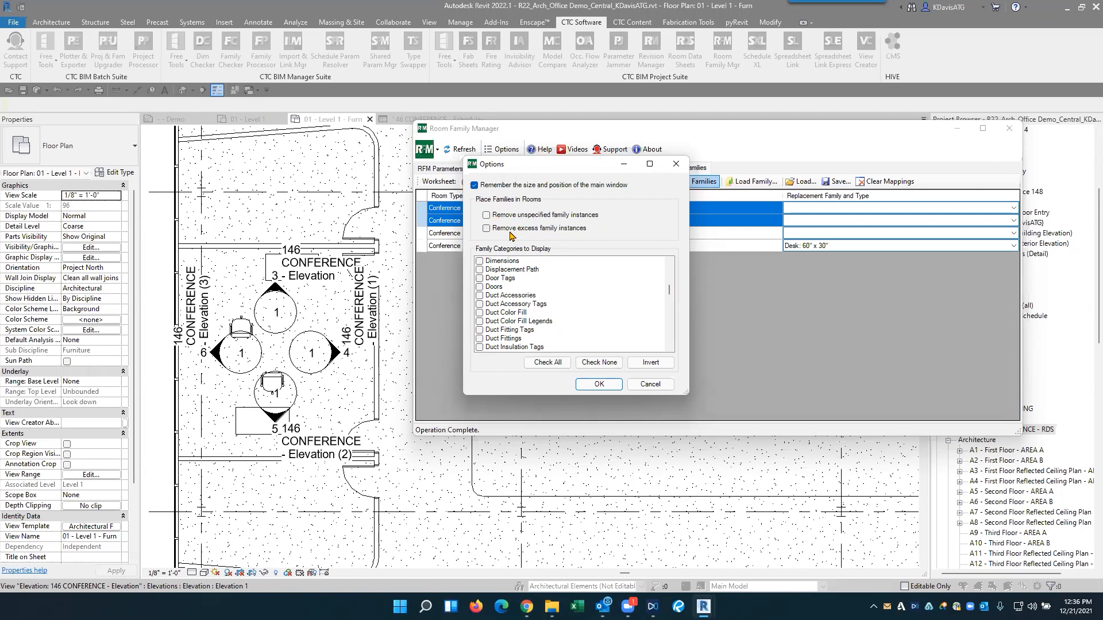
scroll(519, 317, up, 5)
scroll(520, 317, up, 20)
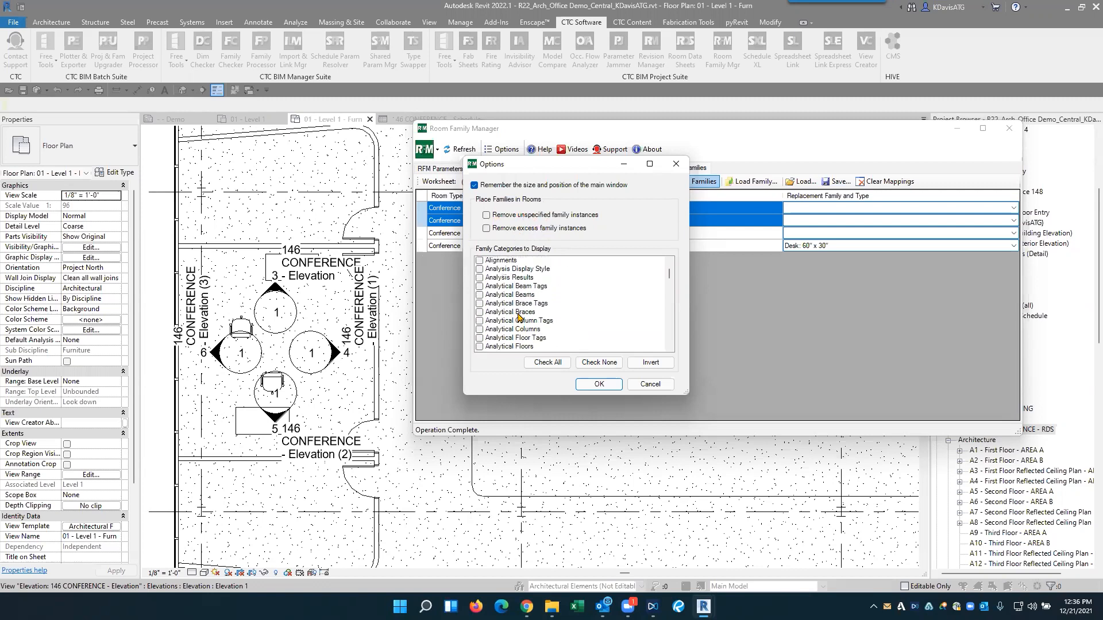
drag(549, 173, 641, 171)
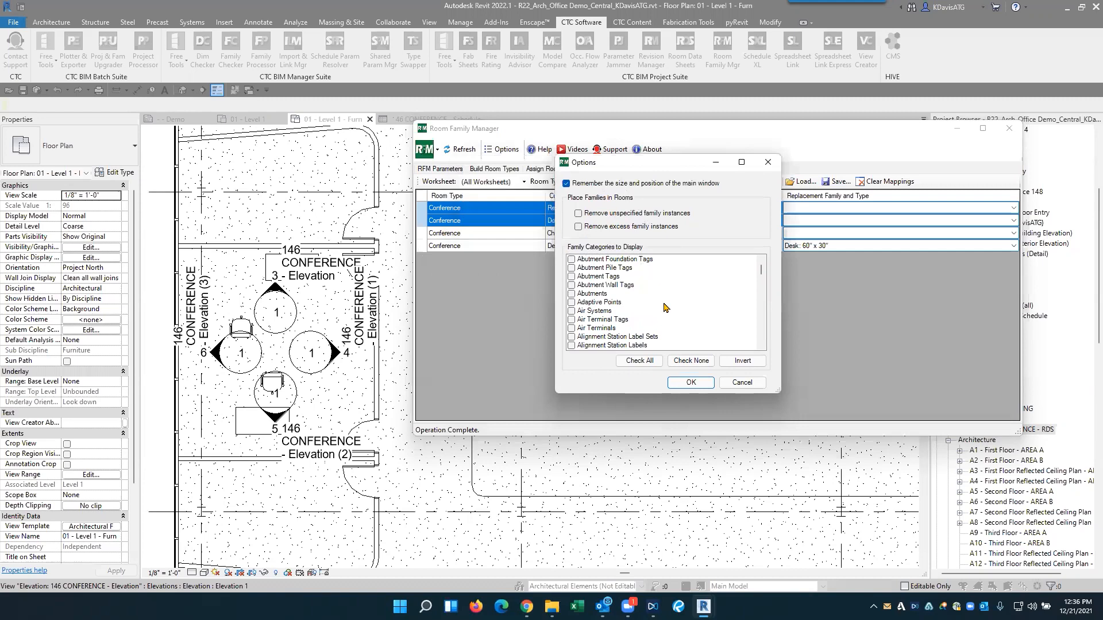
click(743, 383)
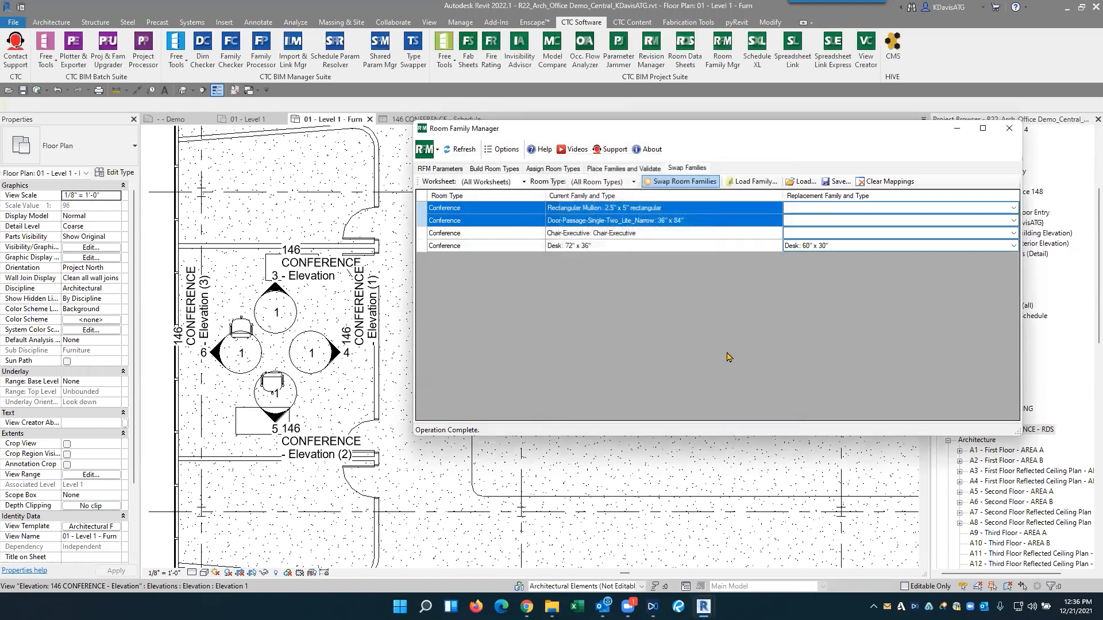
- Open the Build Room Types spreadsheet and review its Room Type and Family and Type columns for Conference
click(450, 170)
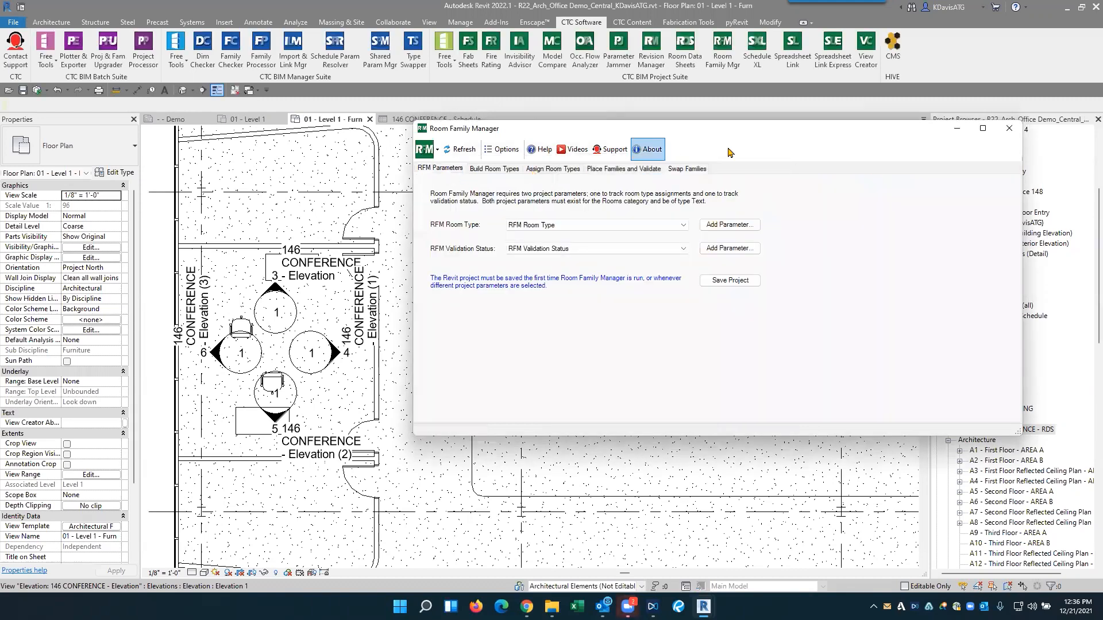
click(490, 170)
drag(575, 130, 431, 126)
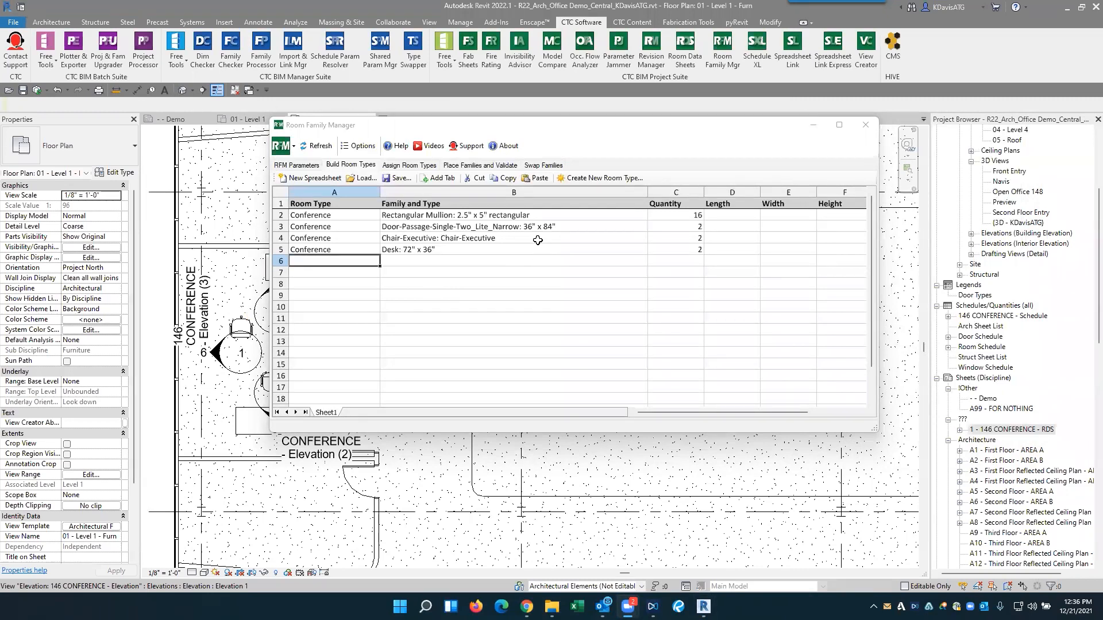
drag(398, 215, 409, 260)
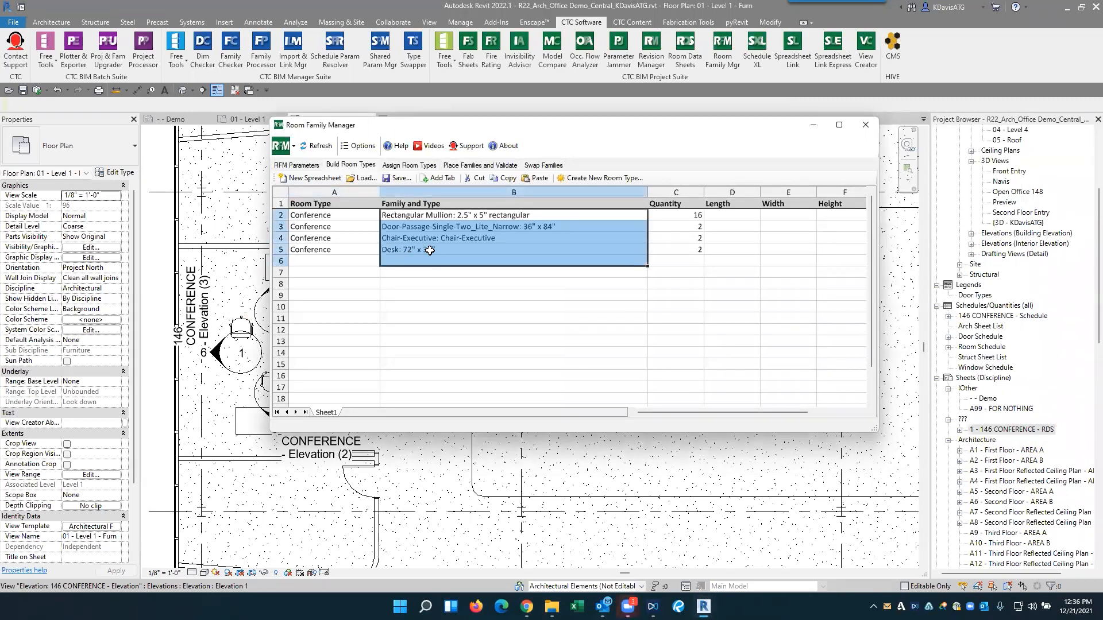
drag(325, 215, 330, 261)
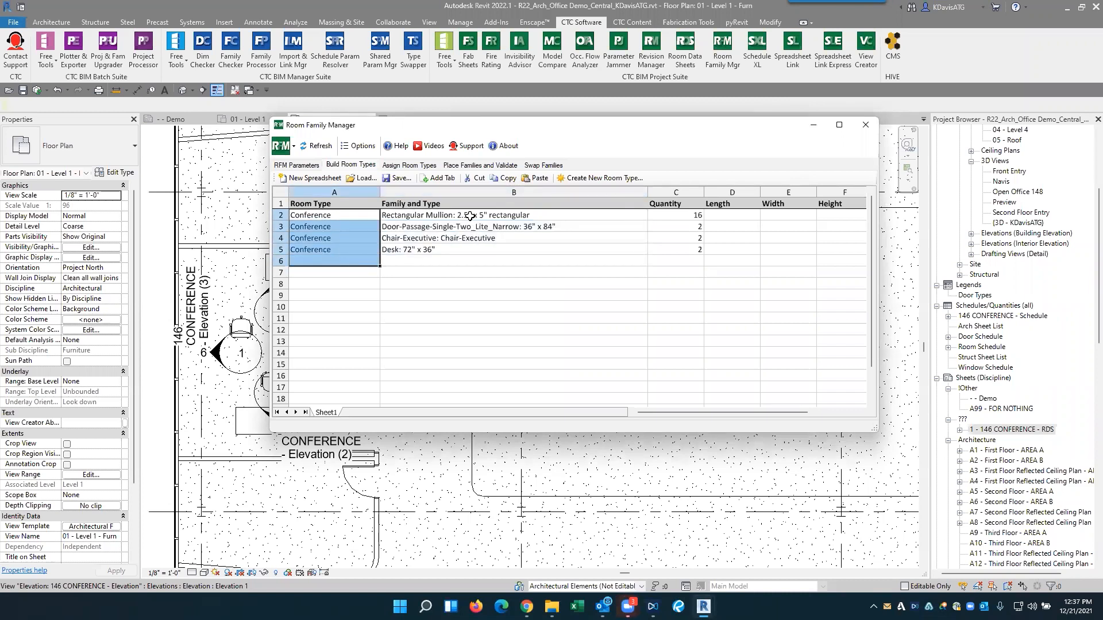
- Review the options for removing unspecified and excess family instances when placing families in rooms, and close the options
click(360, 146)
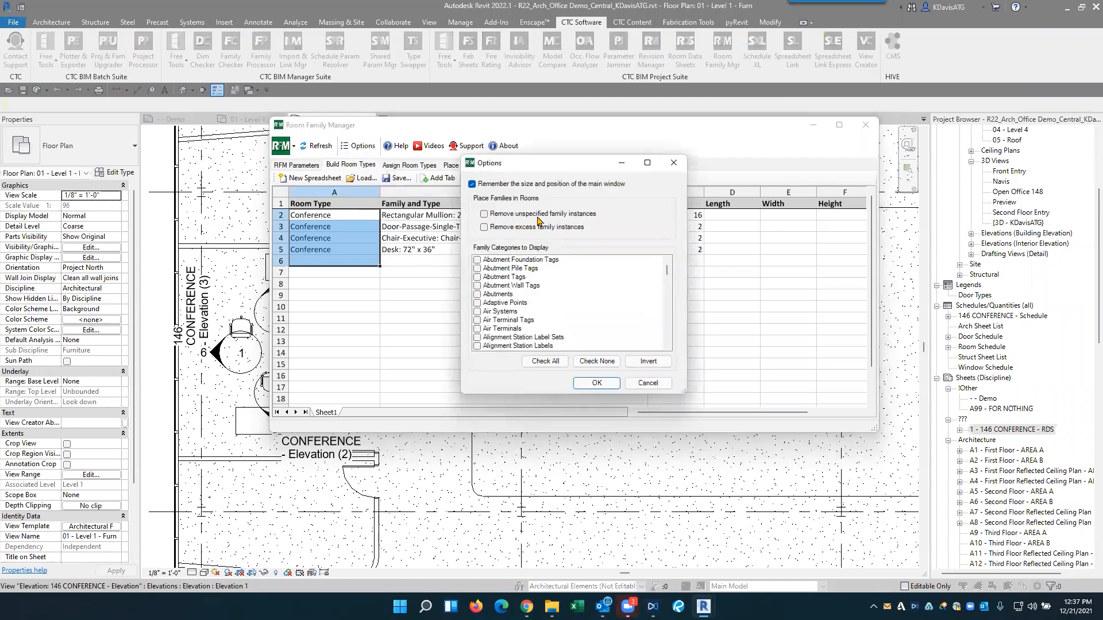
click(525, 216)
click(511, 228)
click(321, 232)
click(507, 229)
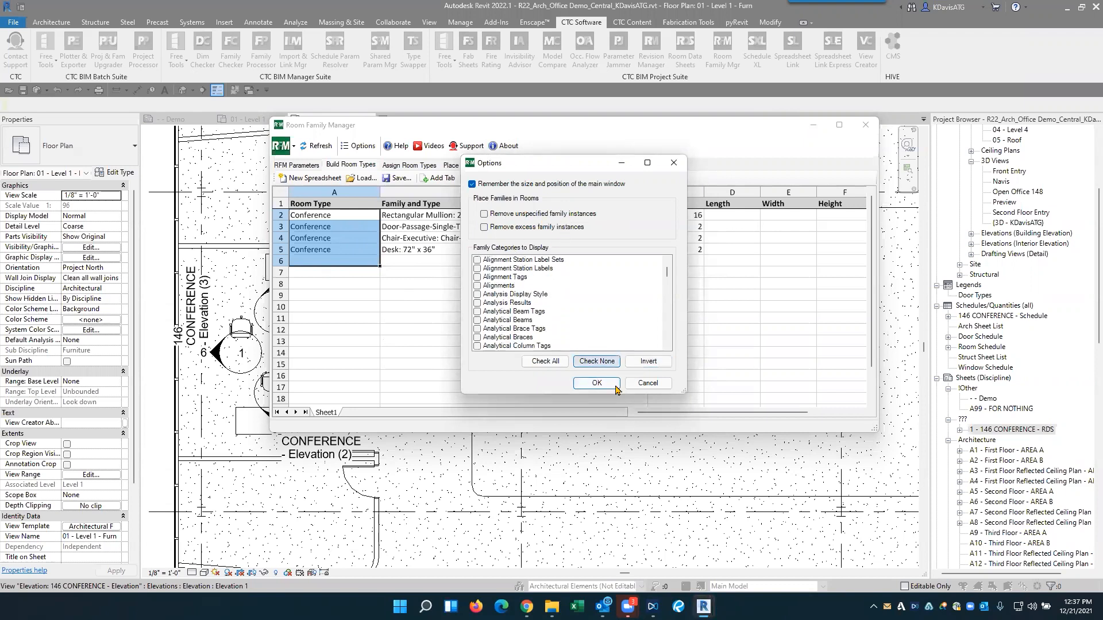
click(597, 382)
click(489, 294)
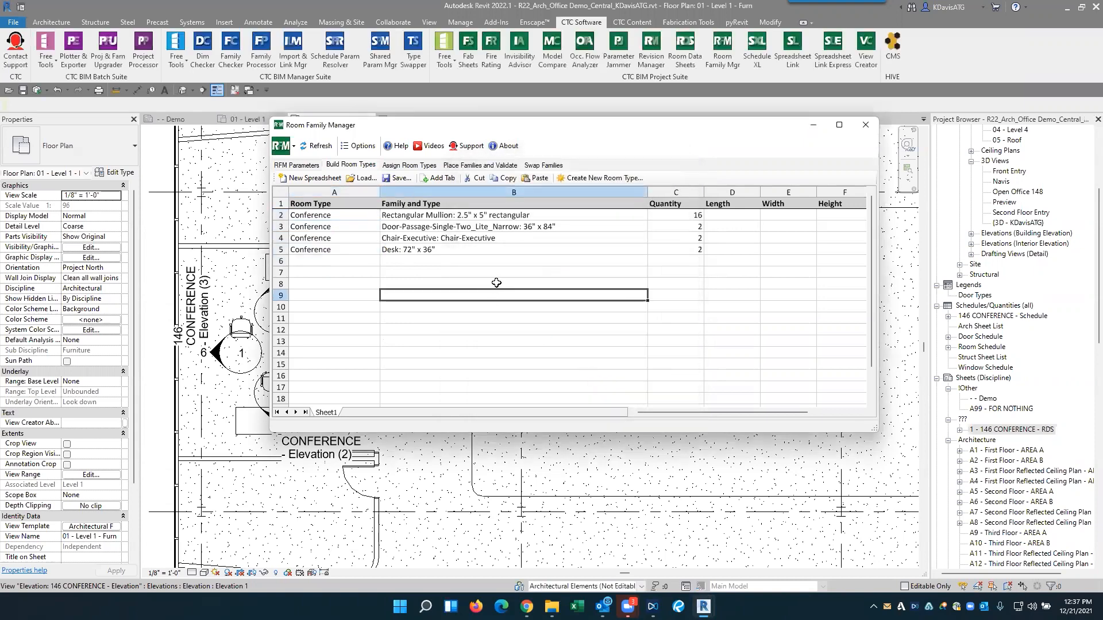
- Examine the blank rows below the Conference entries in the room type spreadsheet
drag(342, 260, 465, 352)
click(517, 315)
drag(348, 263, 356, 343)
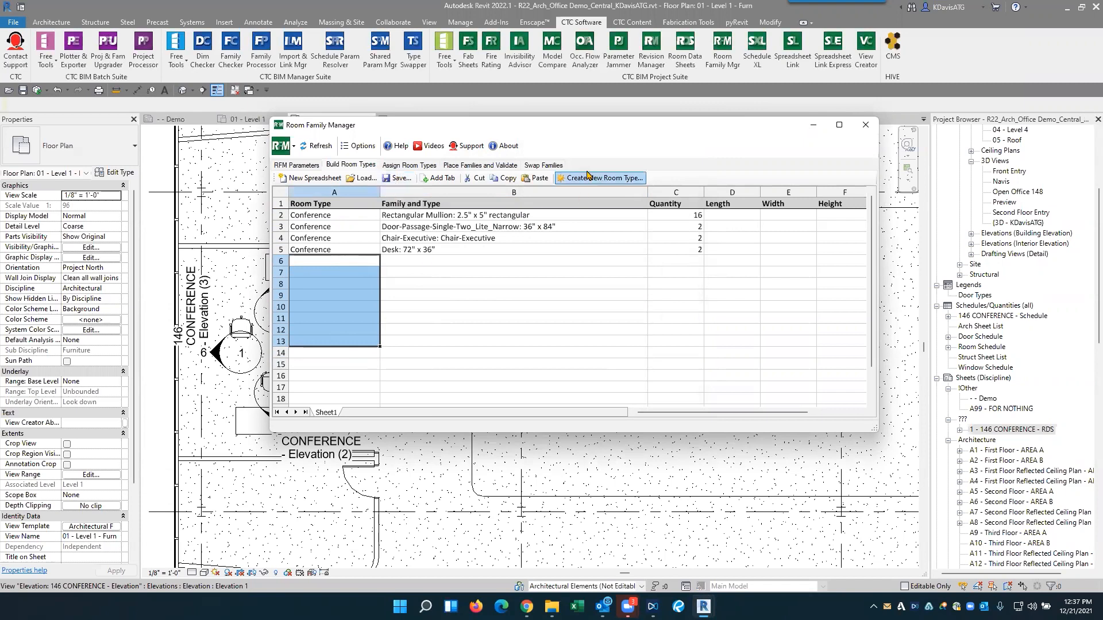
click(381, 285)
- Review the desk, chair, door and mullion entries and the Length, Width and Height columns of the room type spreadsheet
click(414, 250)
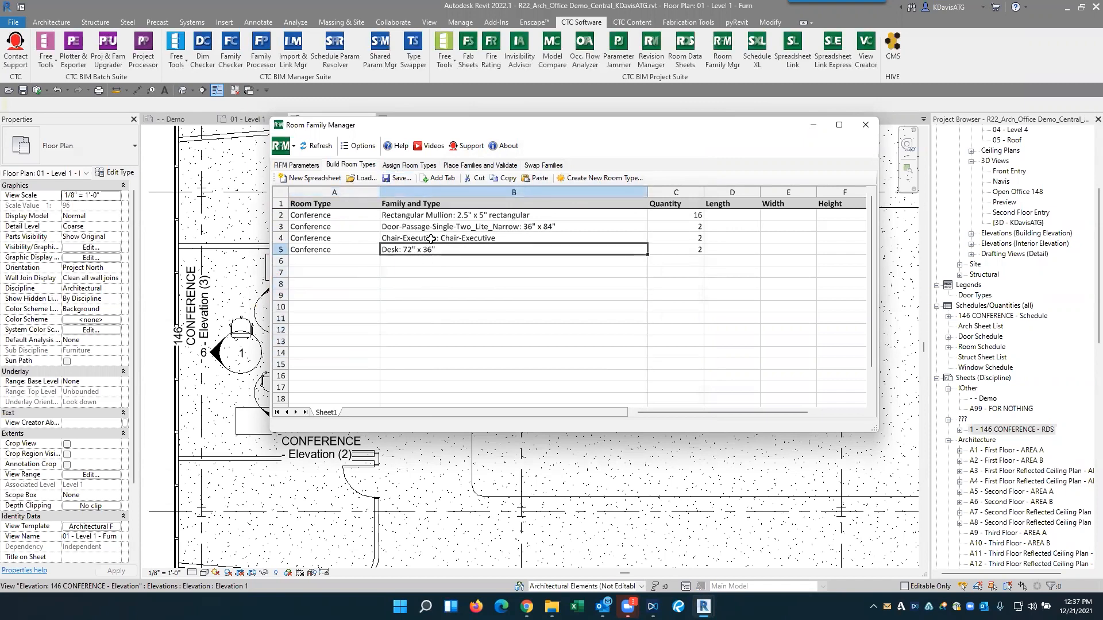
click(469, 237)
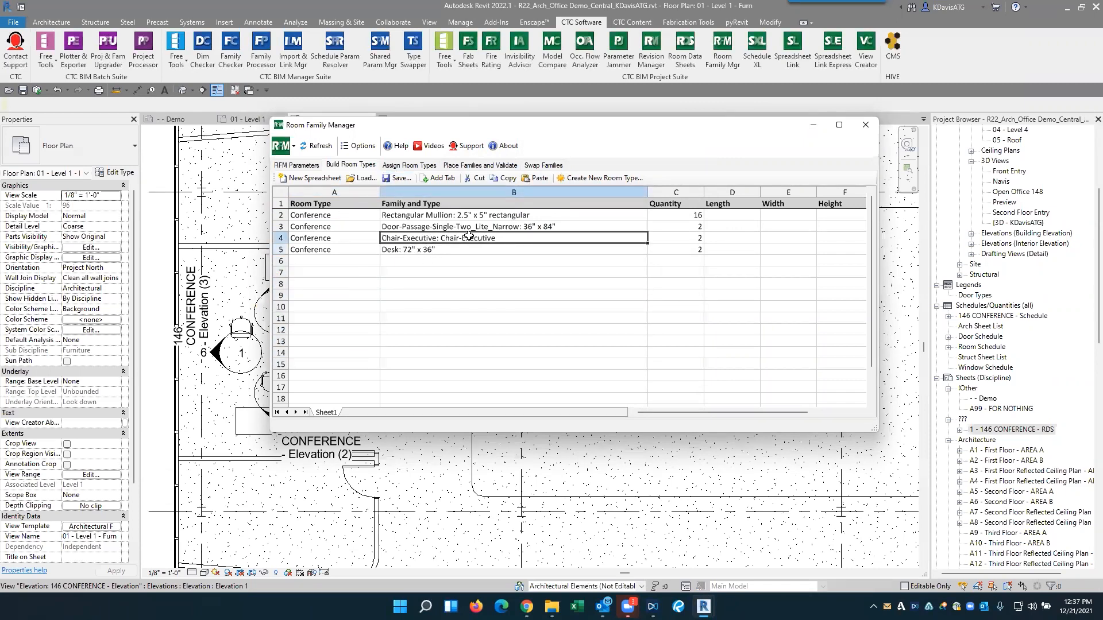
click(415, 218)
drag(434, 229, 435, 253)
click(480, 286)
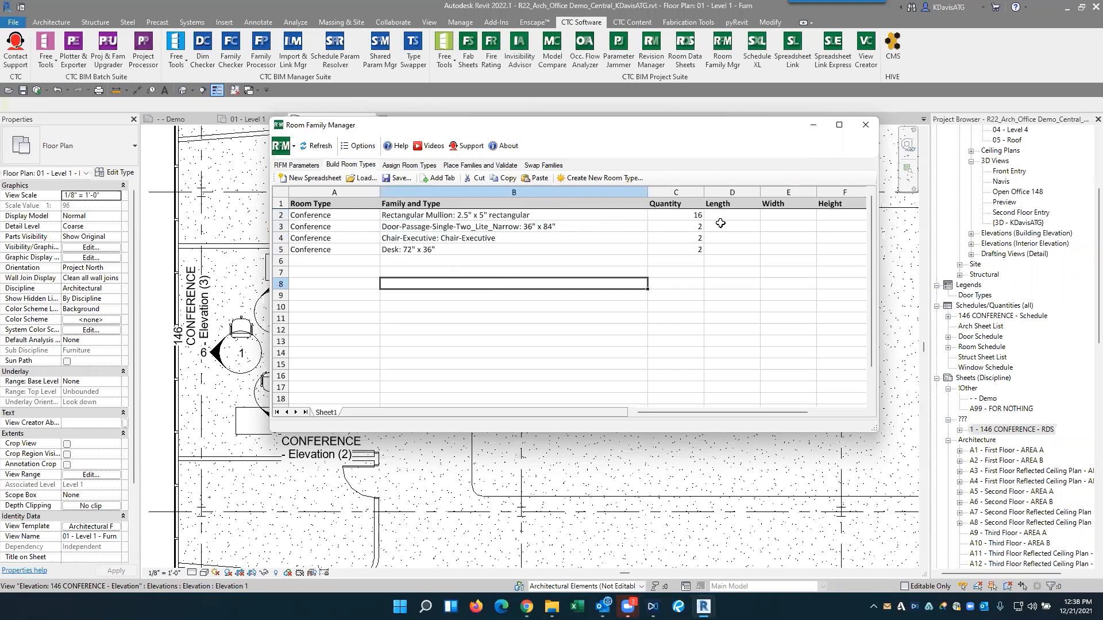
drag(735, 262, 825, 260)
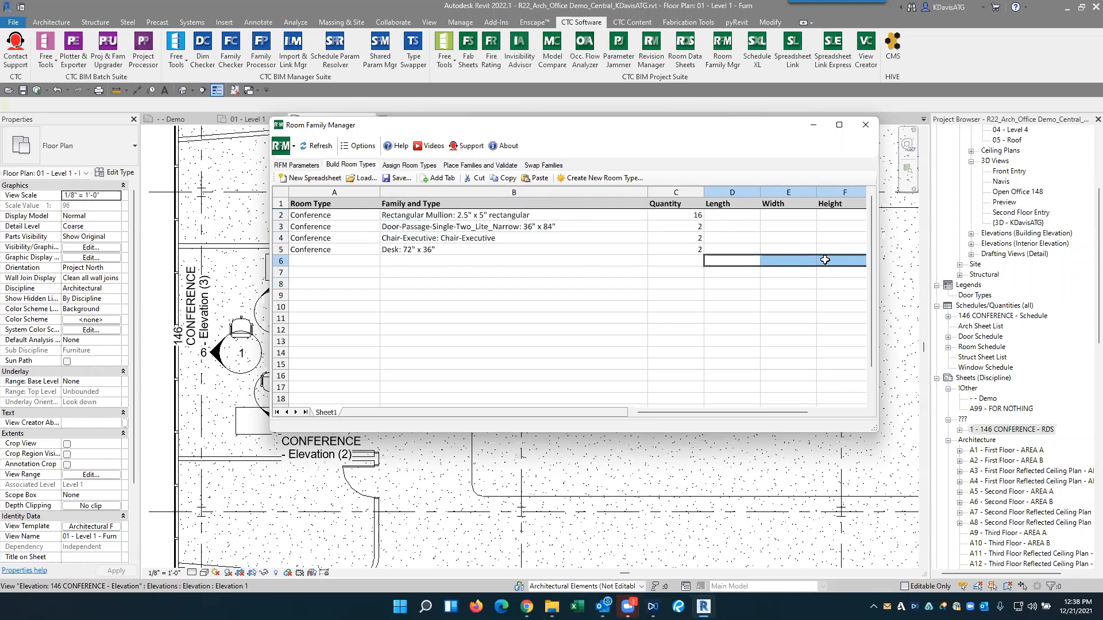
click(679, 292)
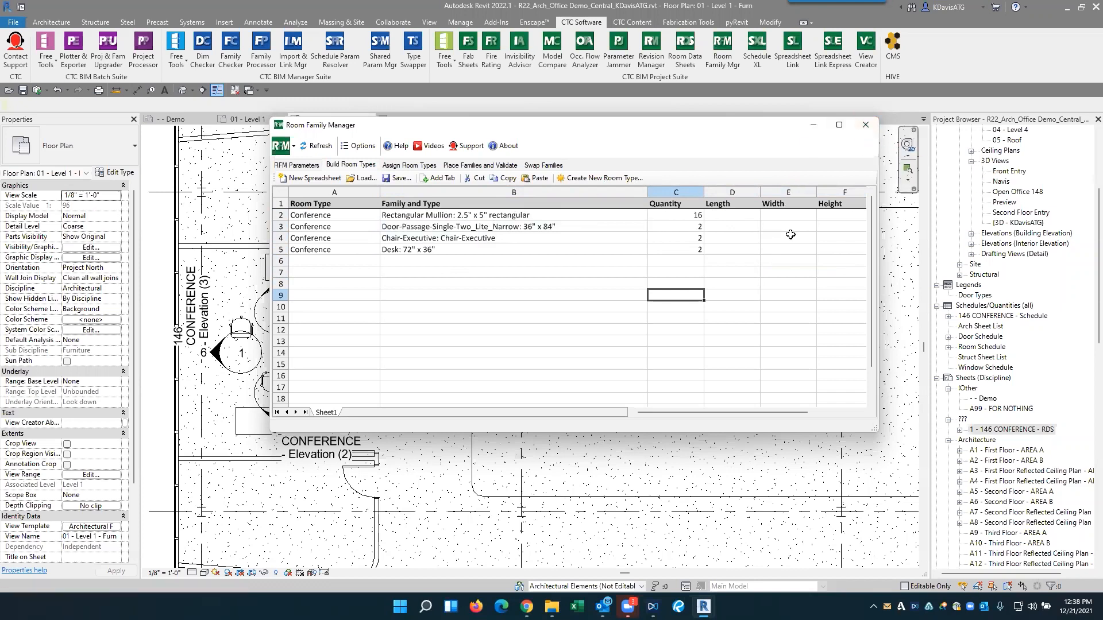
- Close Room Family Manager and look over the Room Data Sheets setup, closing it without creating sheets
click(865, 124)
click(693, 65)
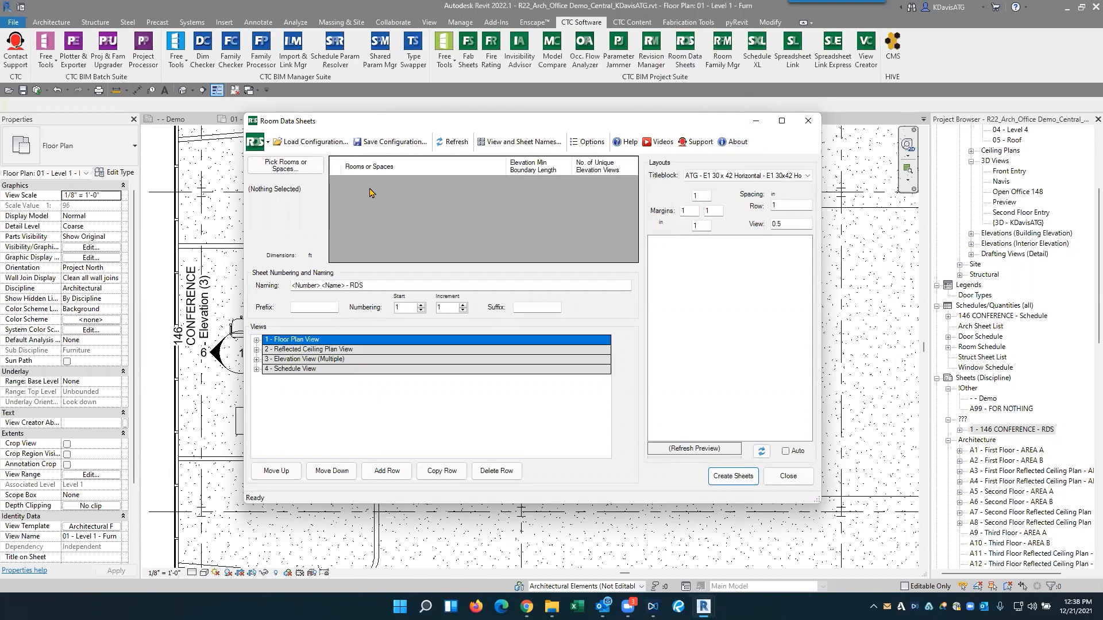
click(521, 512)
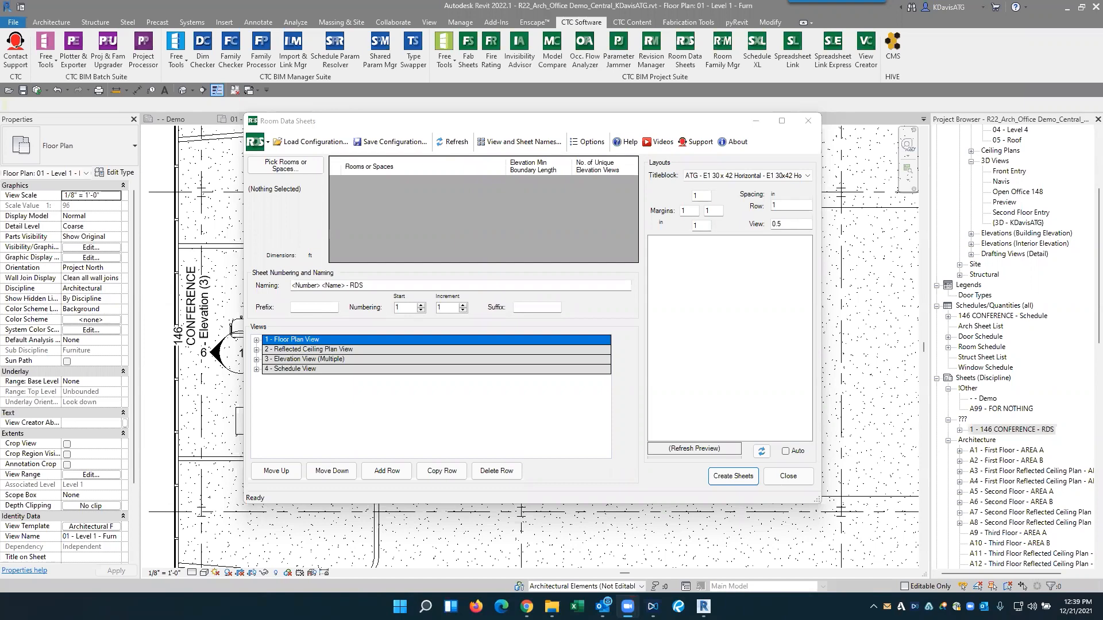
click(433, 418)
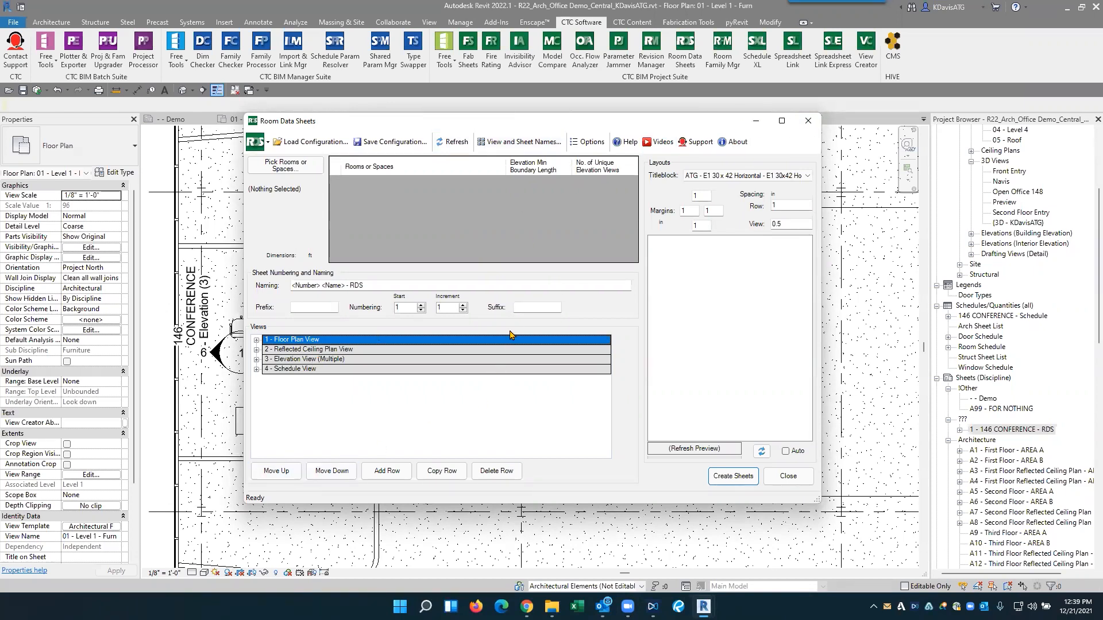
click(807, 121)
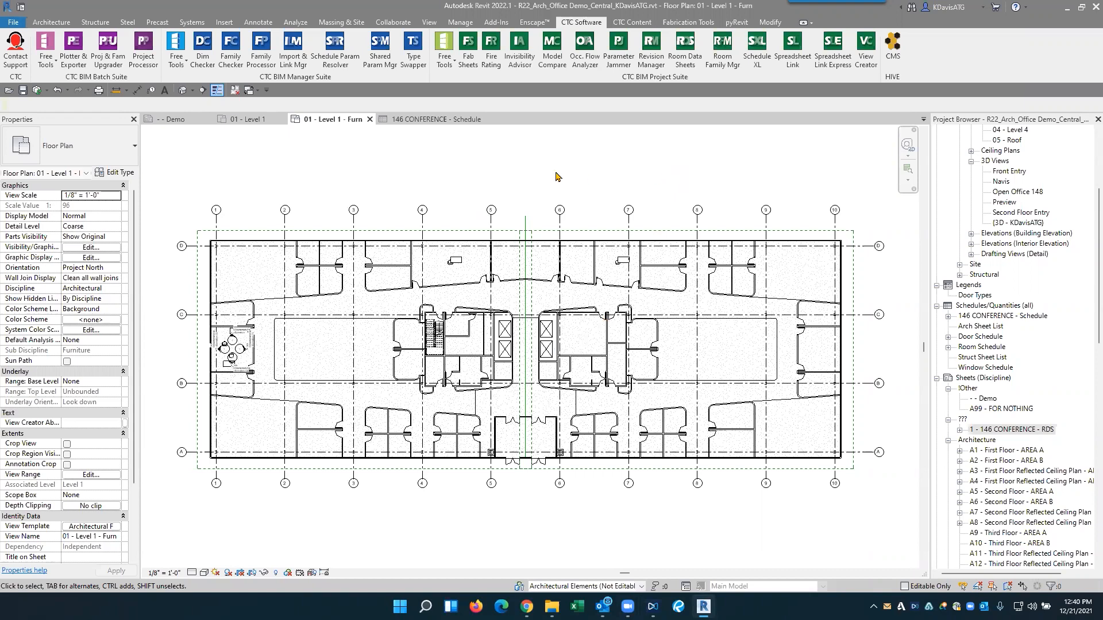
- View the Demo sheet and the 01 - Level 1 floor plan around Conference 146
click(182, 119)
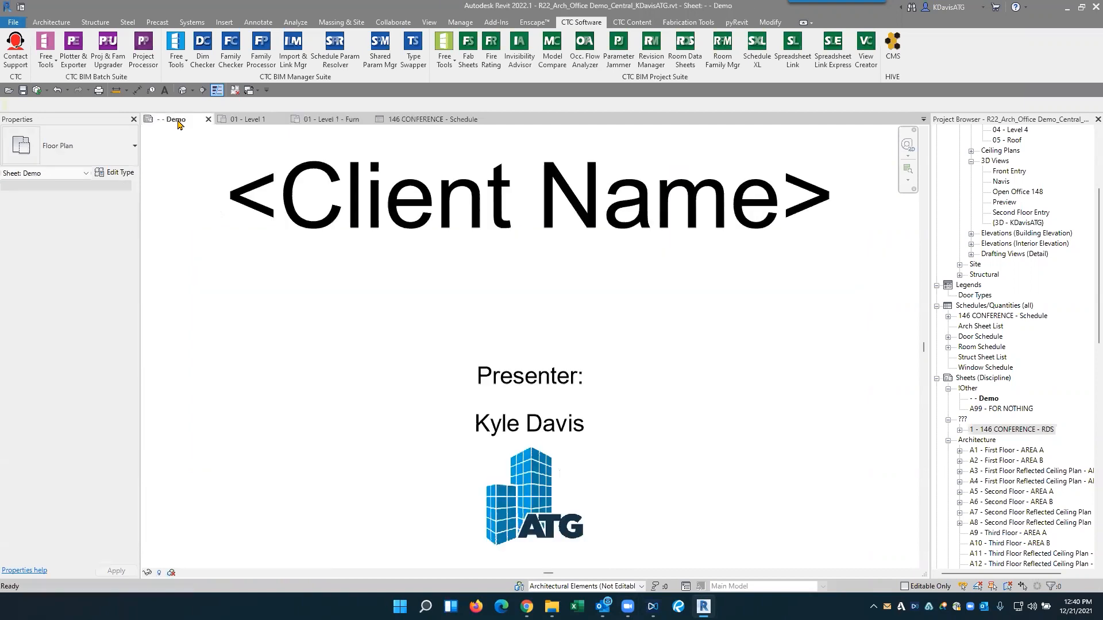
click(248, 119)
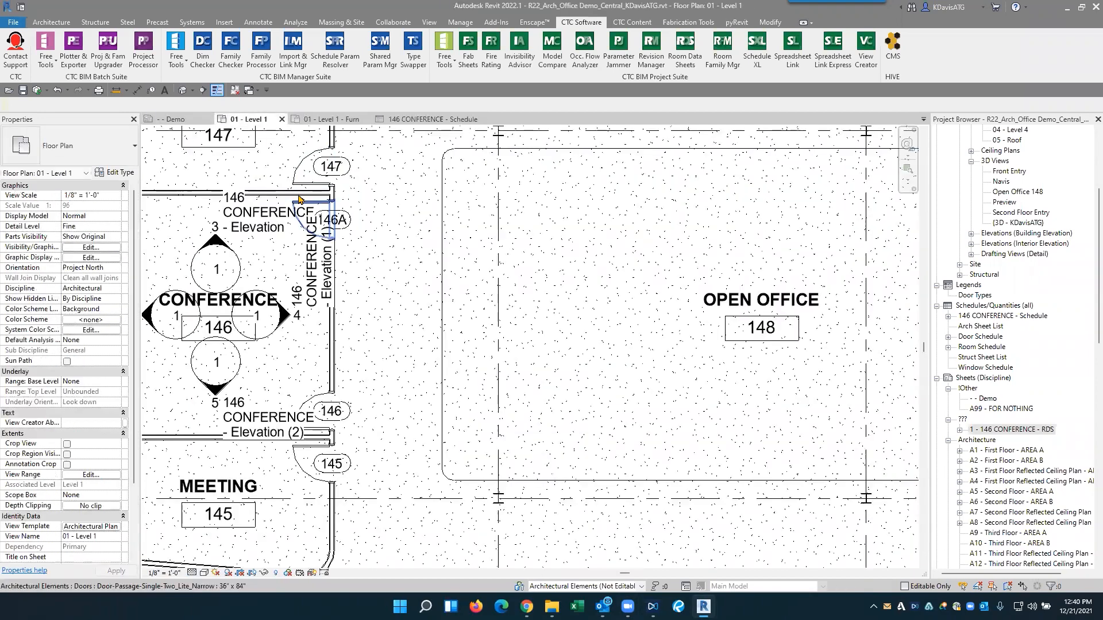